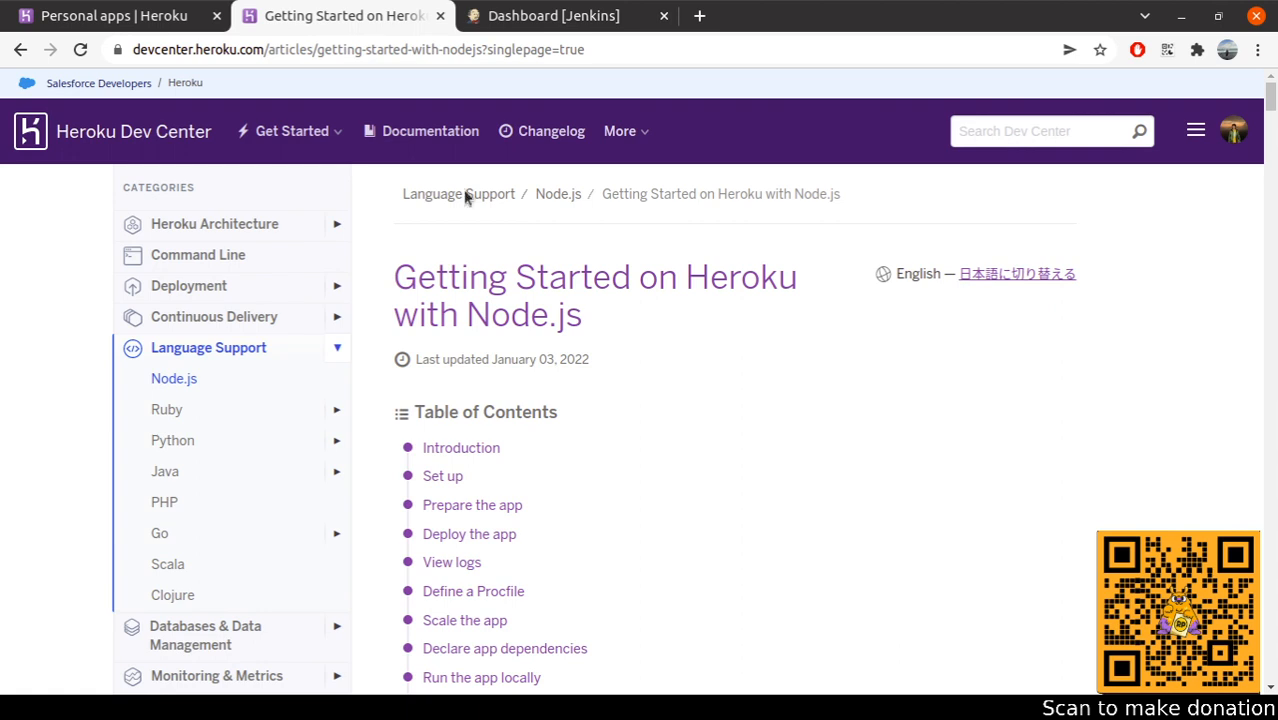
- Create a new Heroku app named nodejs-example-jenkins from the personal apps dashboard
scroll(625, 222, down, 1)
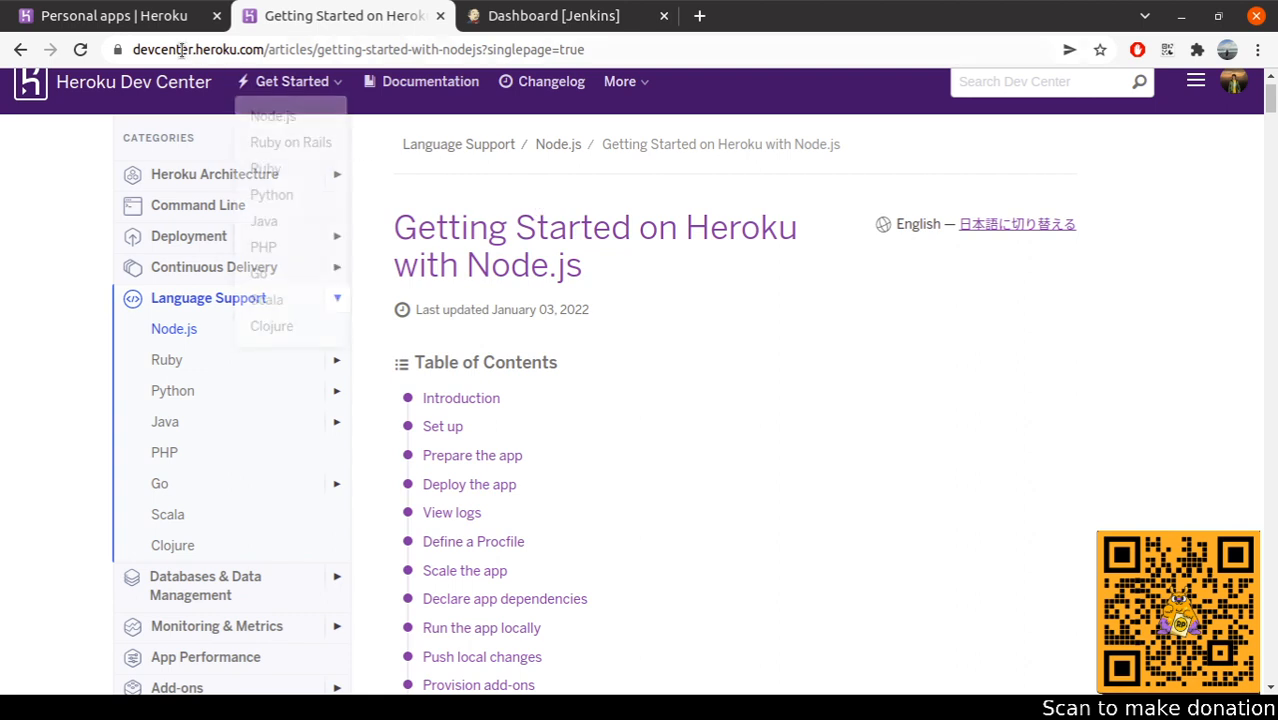
click(163, 16)
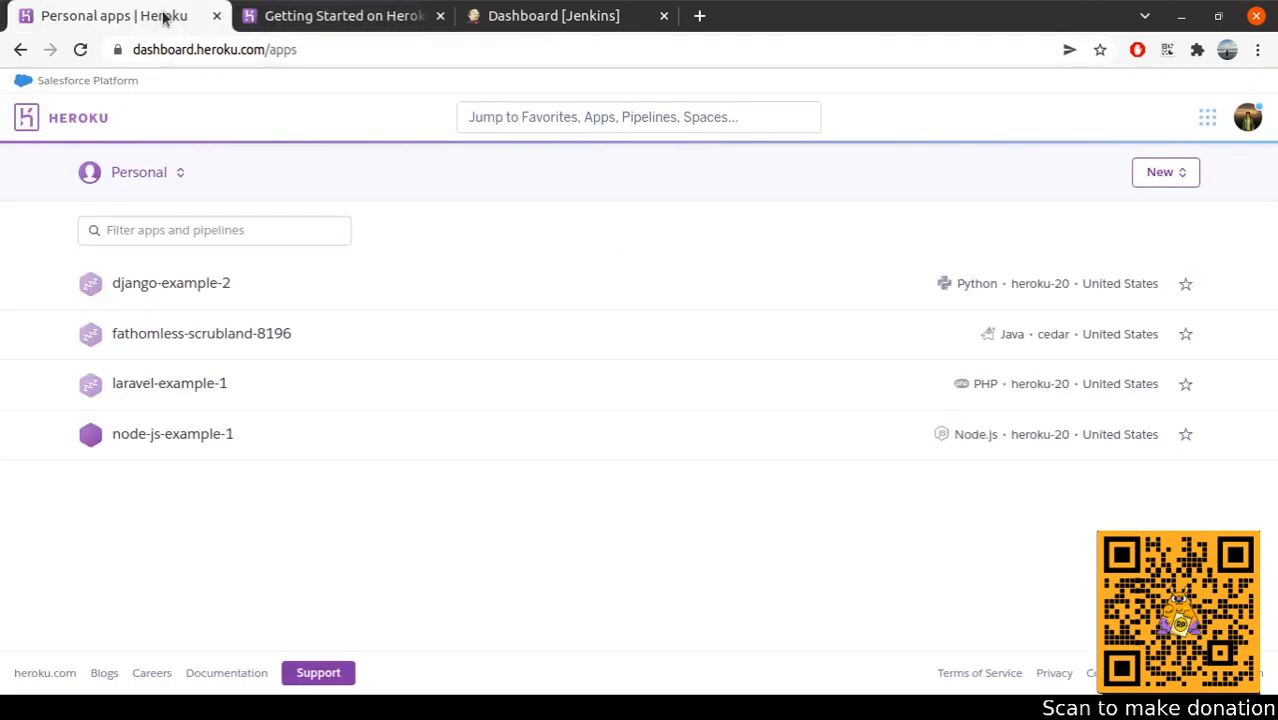
click(1160, 176)
click(1124, 205)
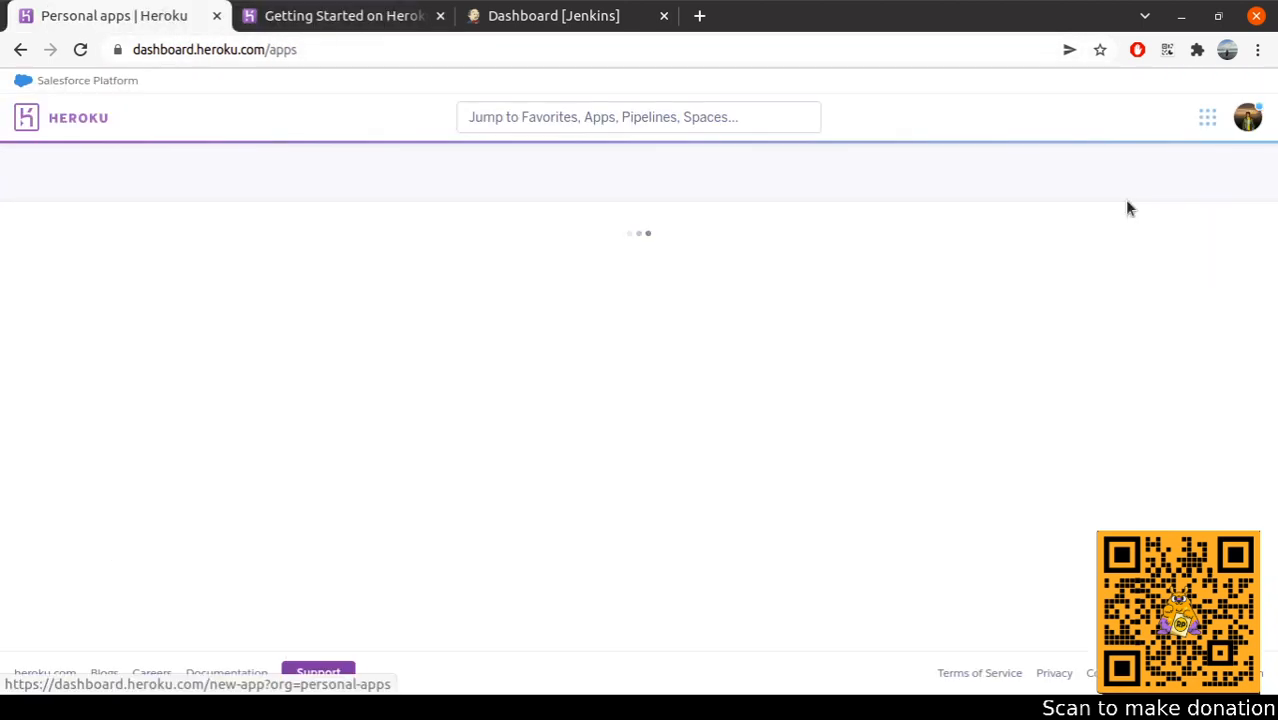
click(548, 286)
text(nodeja)
key(BackSpace)
text(s)
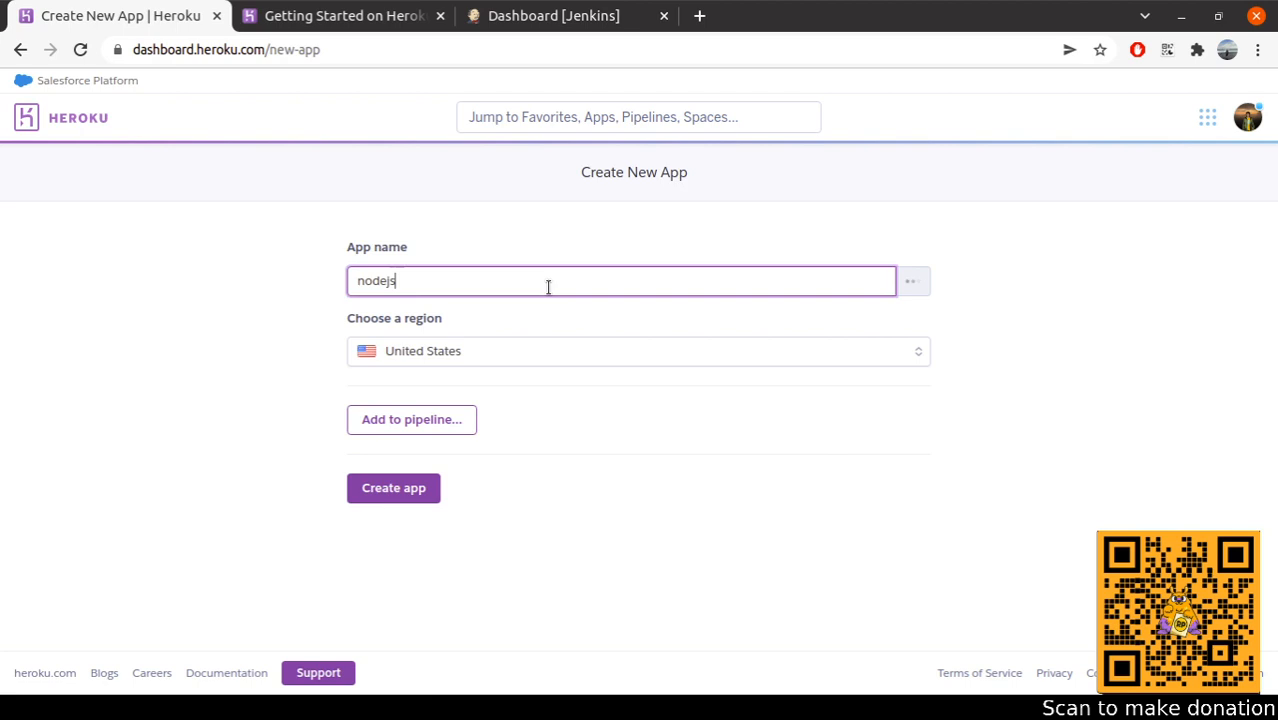
text(-example-jenkins)
click(400, 504)
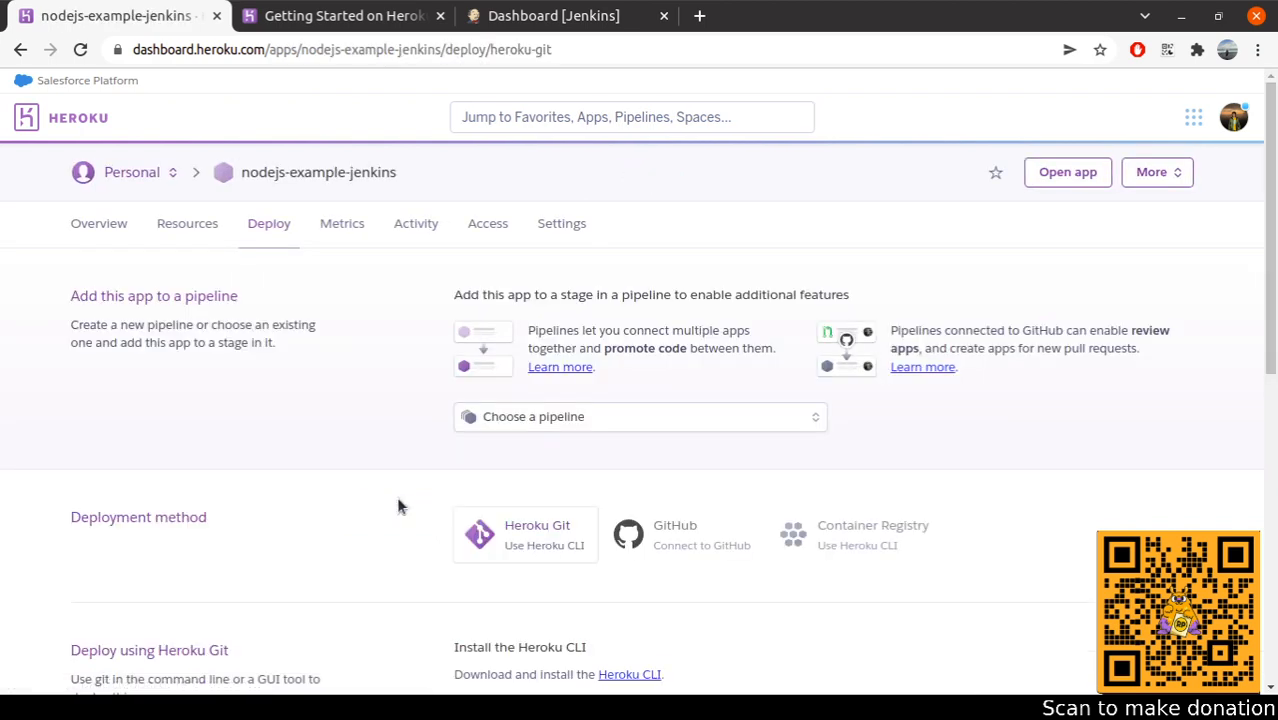
- Open the new app's settings and highlight its Heroku git URL
click(546, 230)
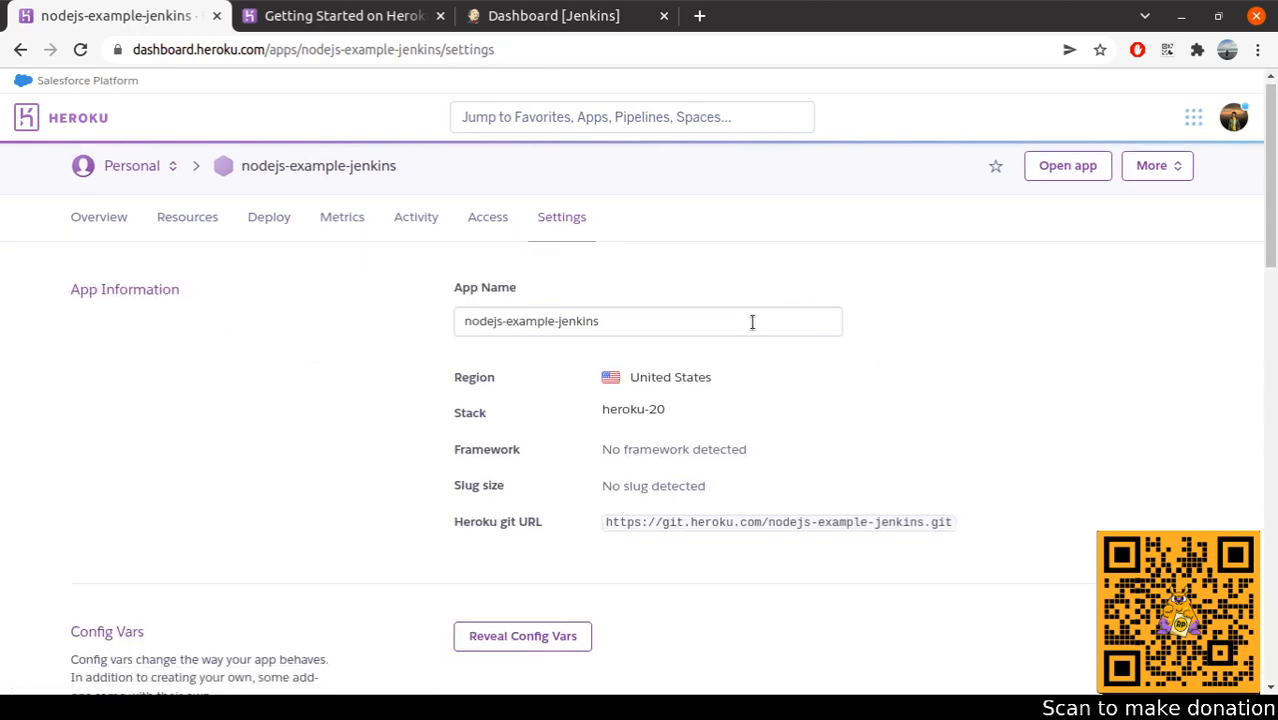
scroll(660, 453, down, 1)
triple_click(659, 431)
click(870, 409)
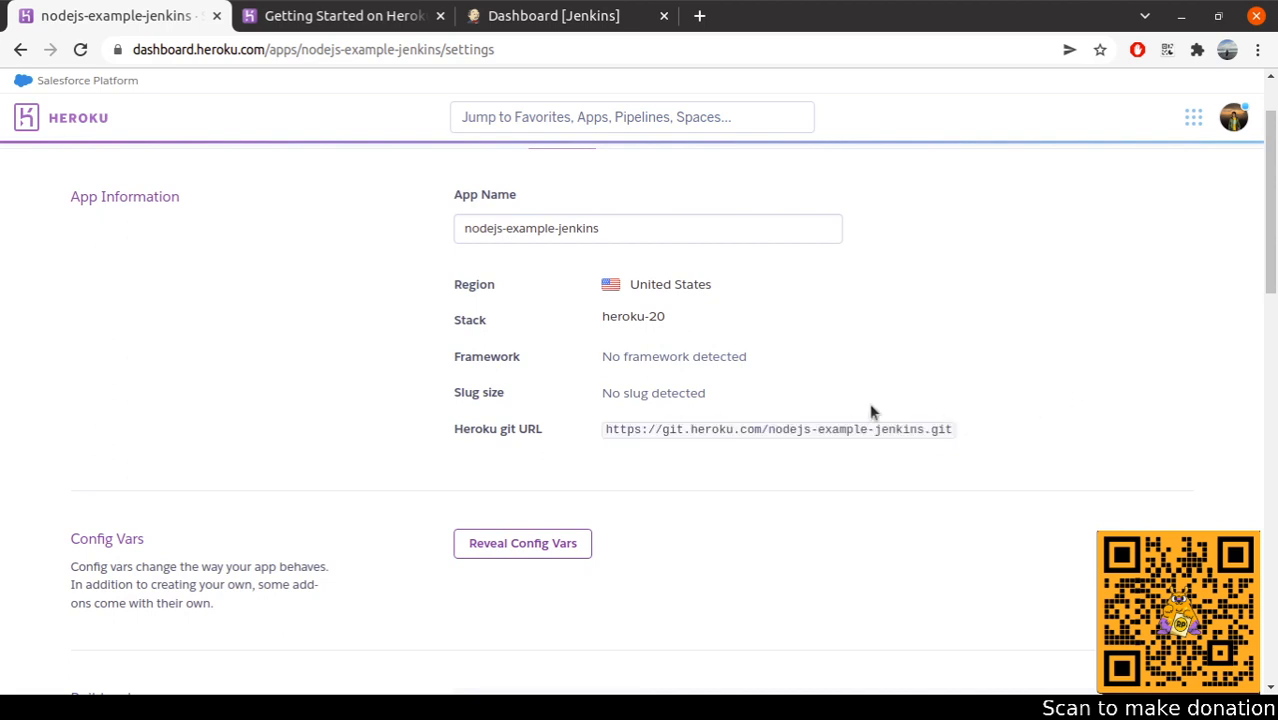
triple_click(752, 429)
triple_click(726, 430)
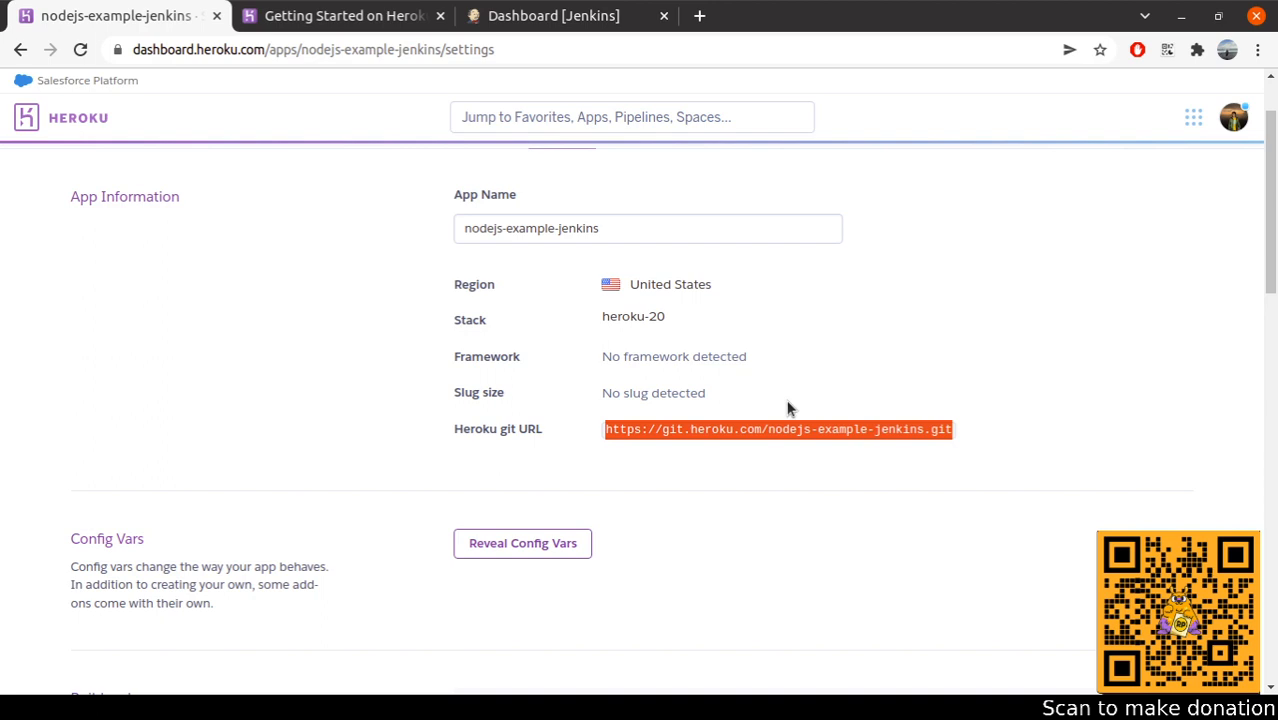
- Open the nodejs-example-jenkins app's live site in a separate browser tab and view it
scroll(786, 399, up, 2)
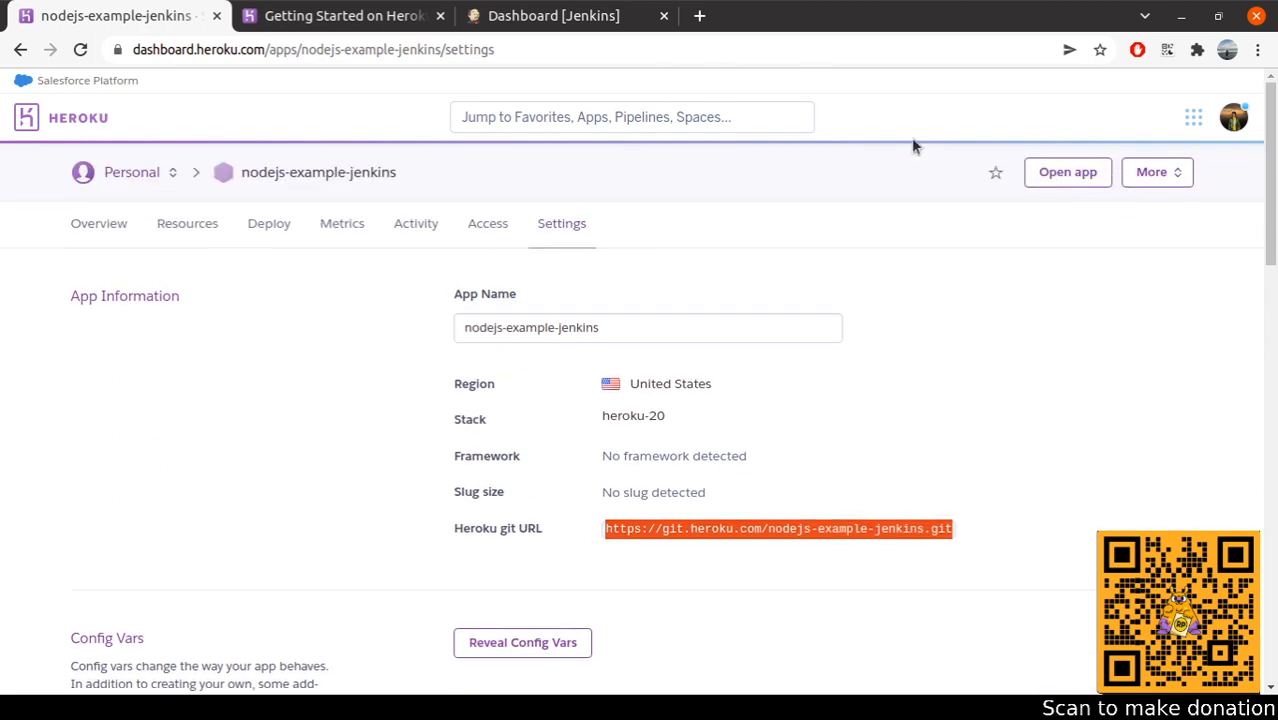
ctrl+click(1076, 188)
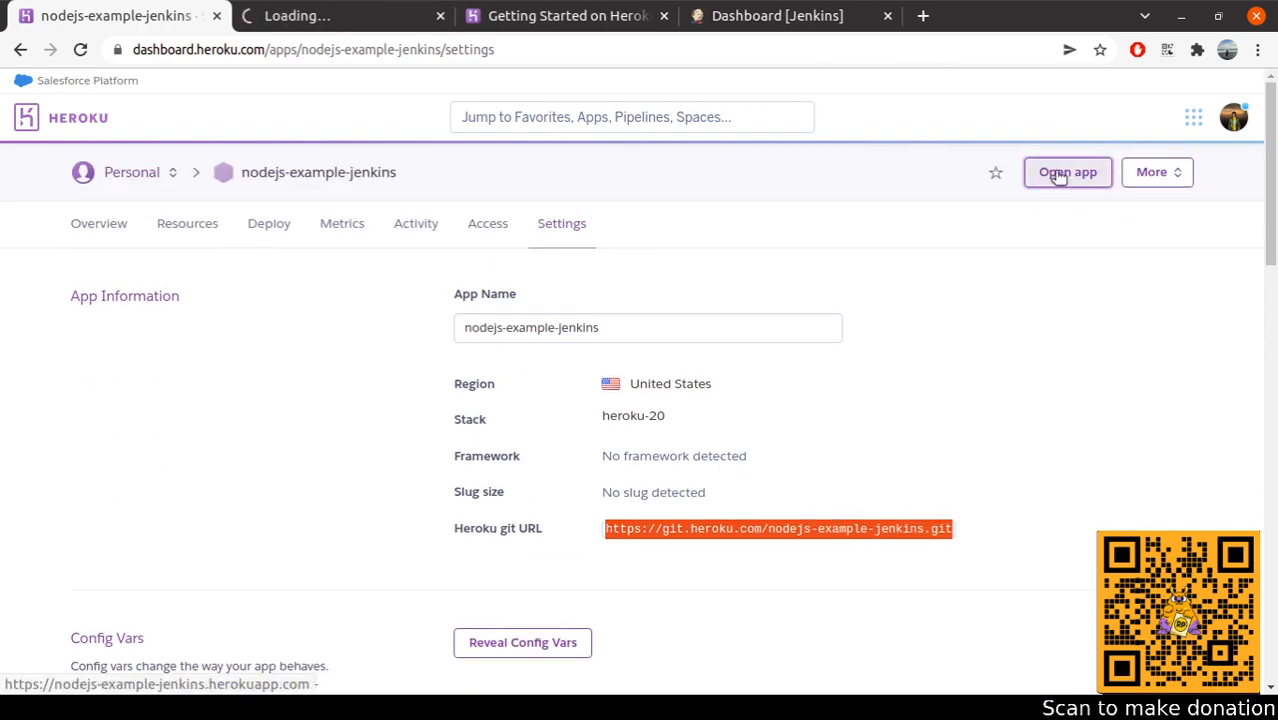
click(285, 20)
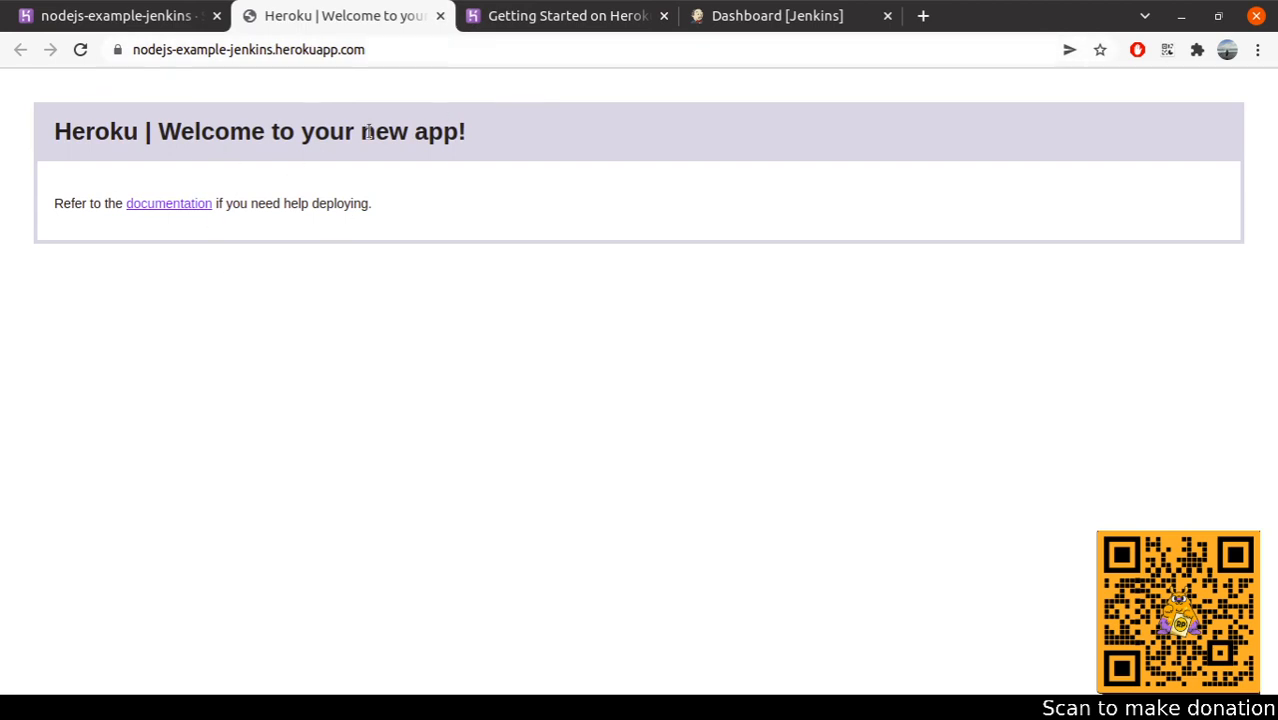
- Copy the sample app's GitHub repository URL from the "Prepare the app" section of Heroku's Node.js getting started guide
click(531, 18)
scroll(600, 180, down, 10)
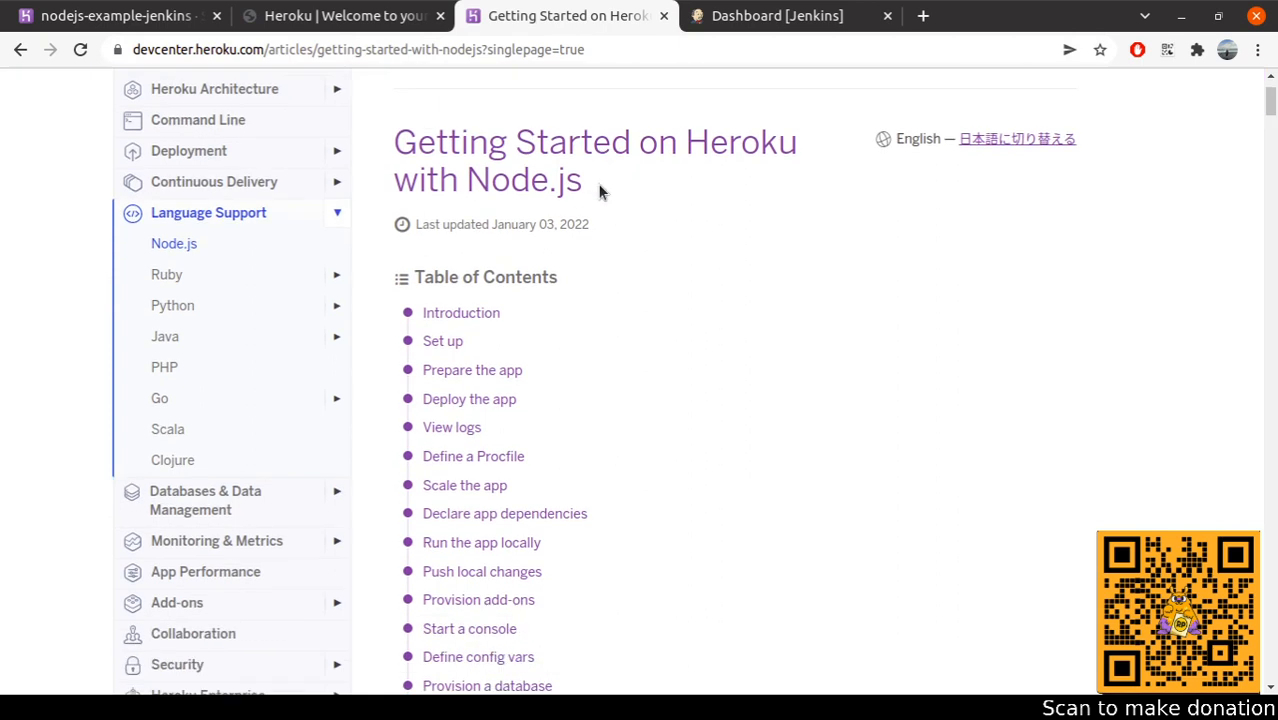
scroll(590, 160, down, 9)
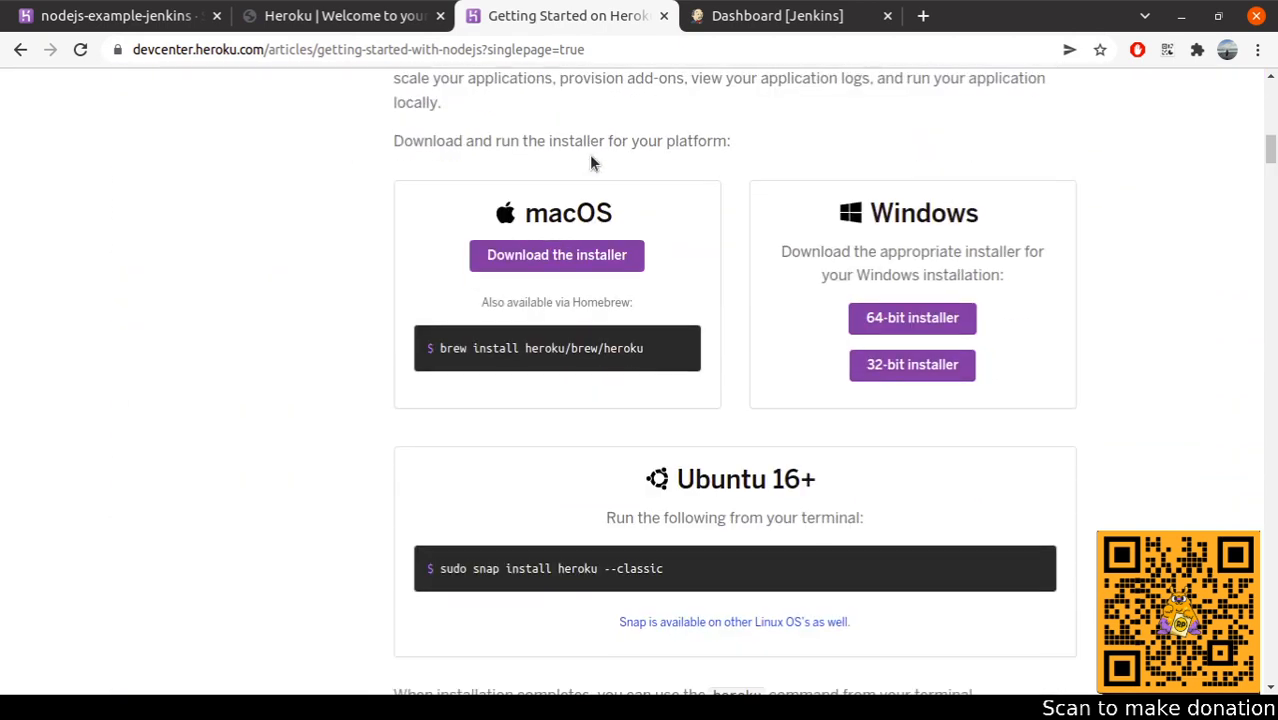
scroll(577, 160, down, 2)
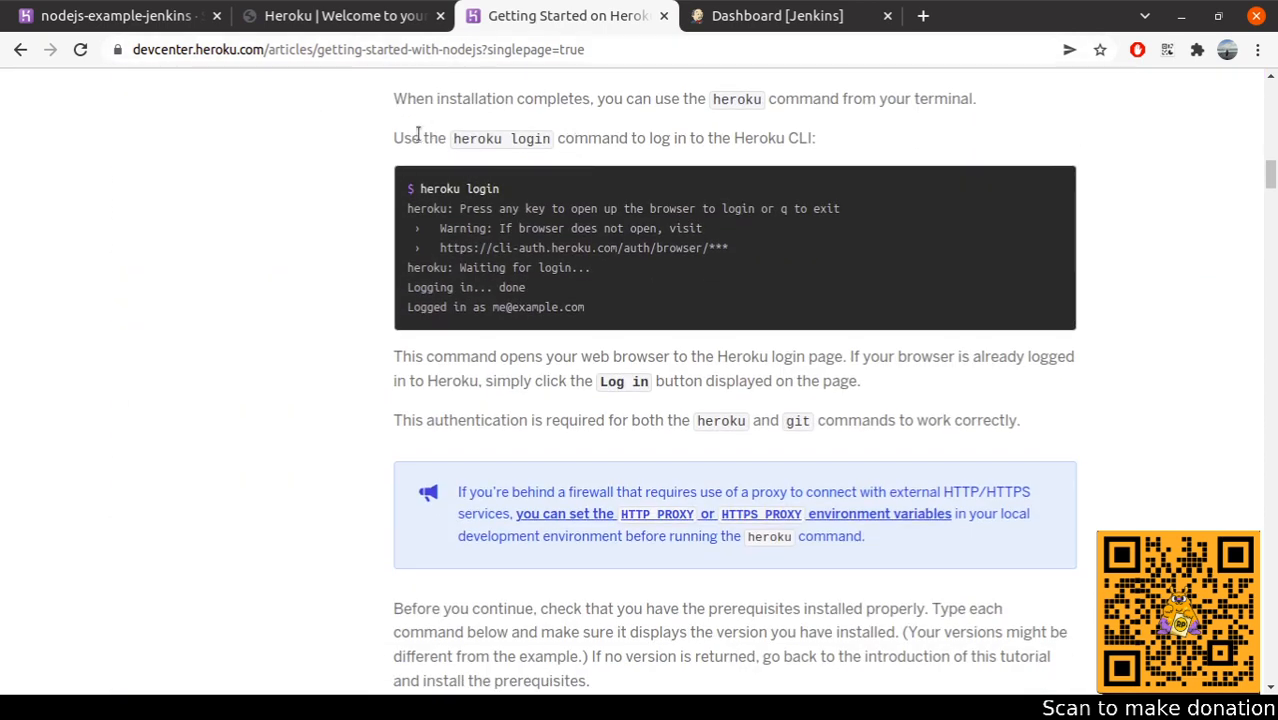
scroll(530, 160, down, 5)
scroll(540, 160, down, 8)
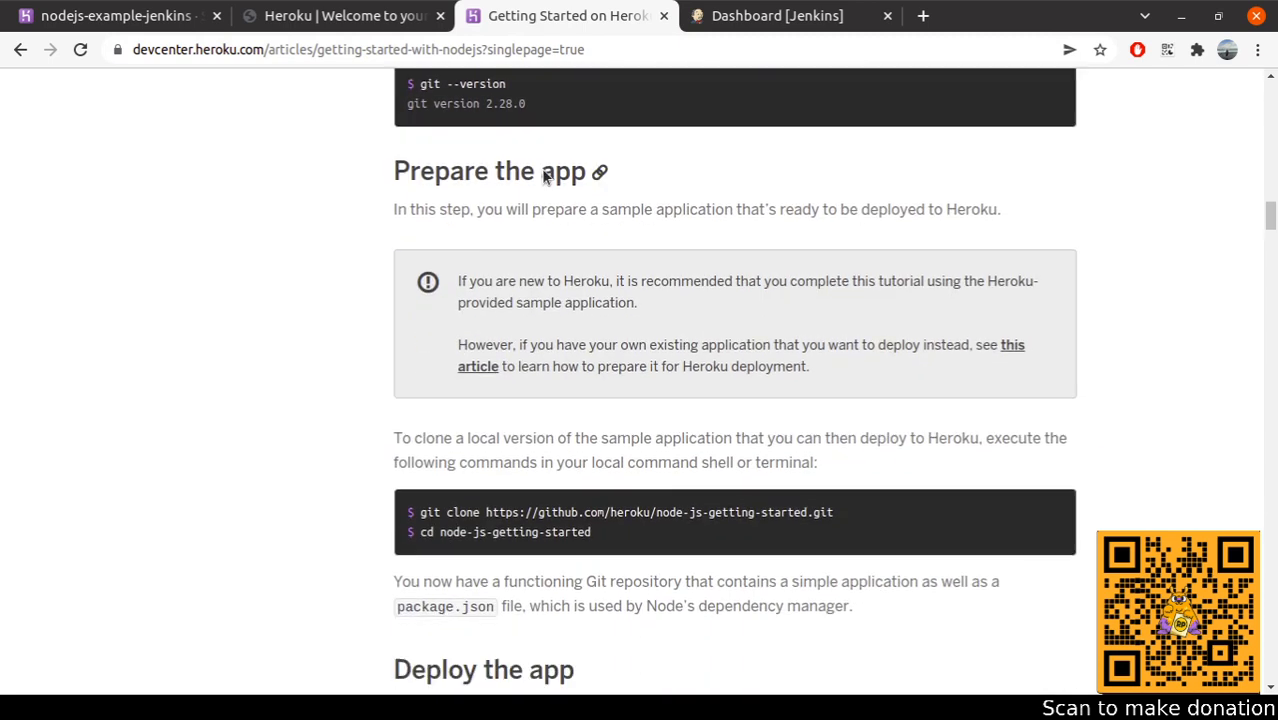
drag(490, 331, 845, 340)
key(ctrl+c)
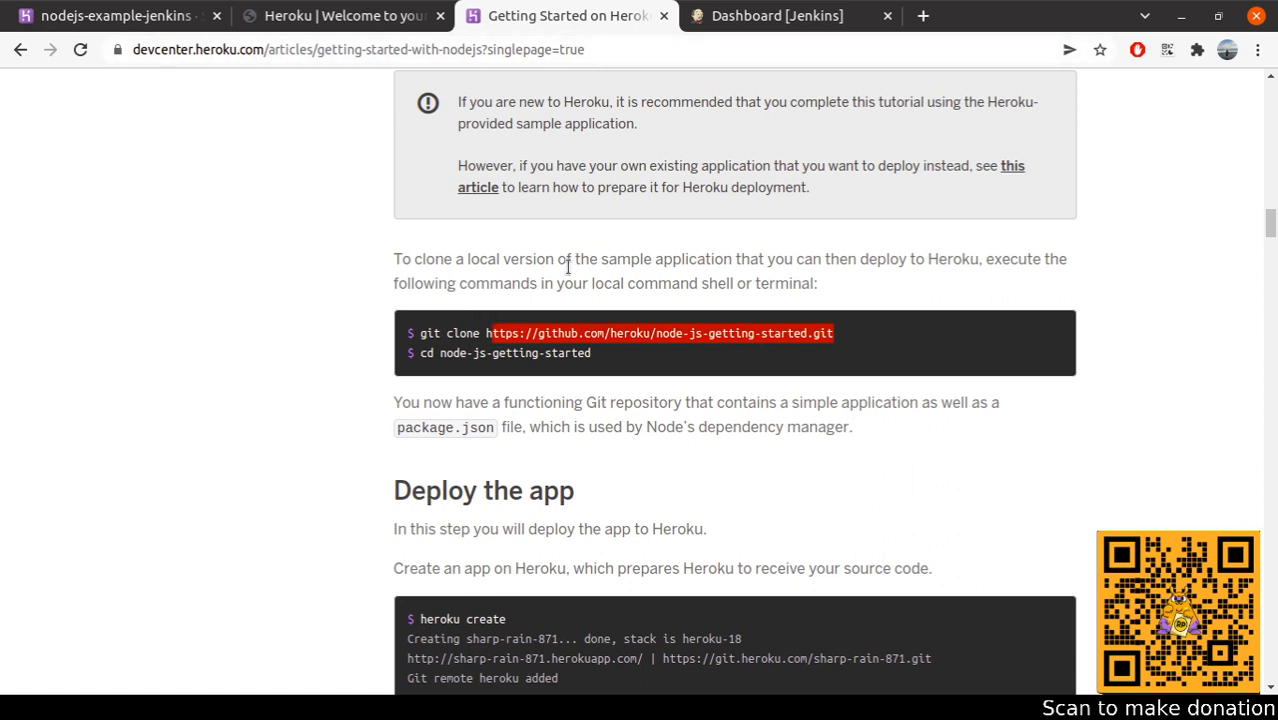
- Open the github.com/heroku/node-js-getting-started.git repository in a new browser tab
key(ctrl+t)
text(h)
key(ctrl+v)
key(Return)
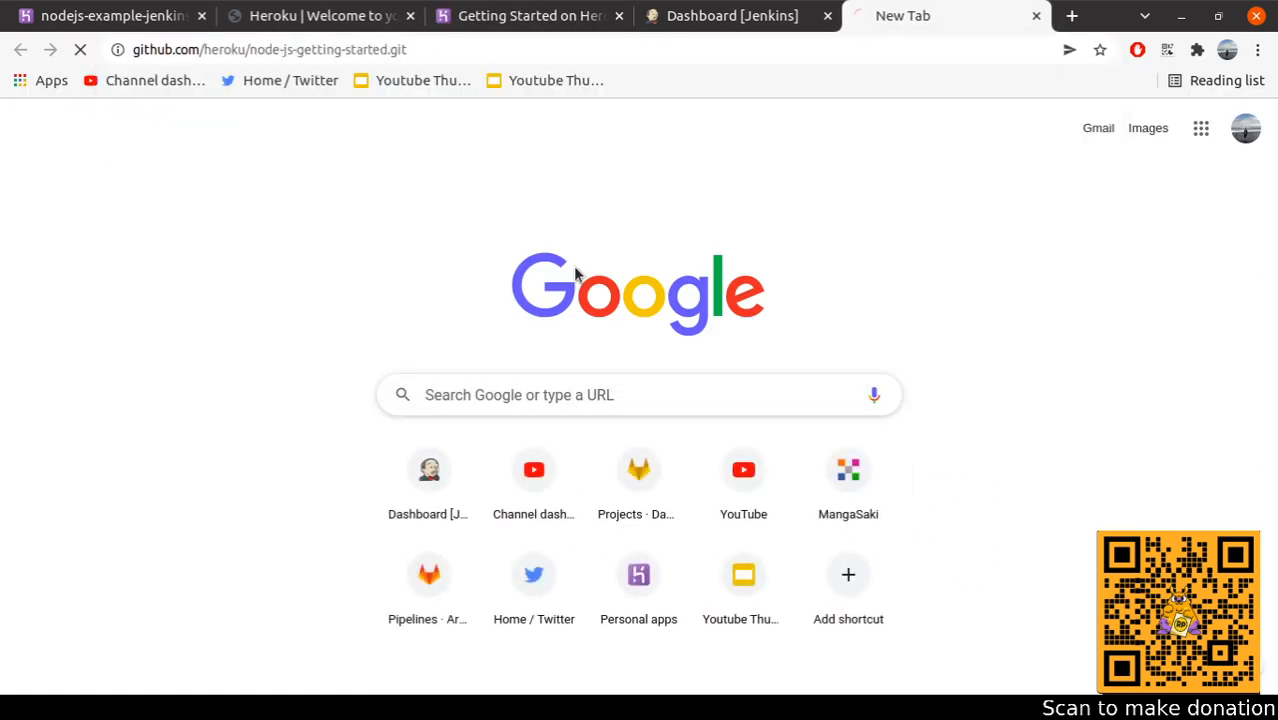
- Look through the sample repository's file list and examine the start command in its Procfile
scroll(251, 301, down, 2)
scroll(255, 303, up, 1)
scroll(317, 275, down, 3)
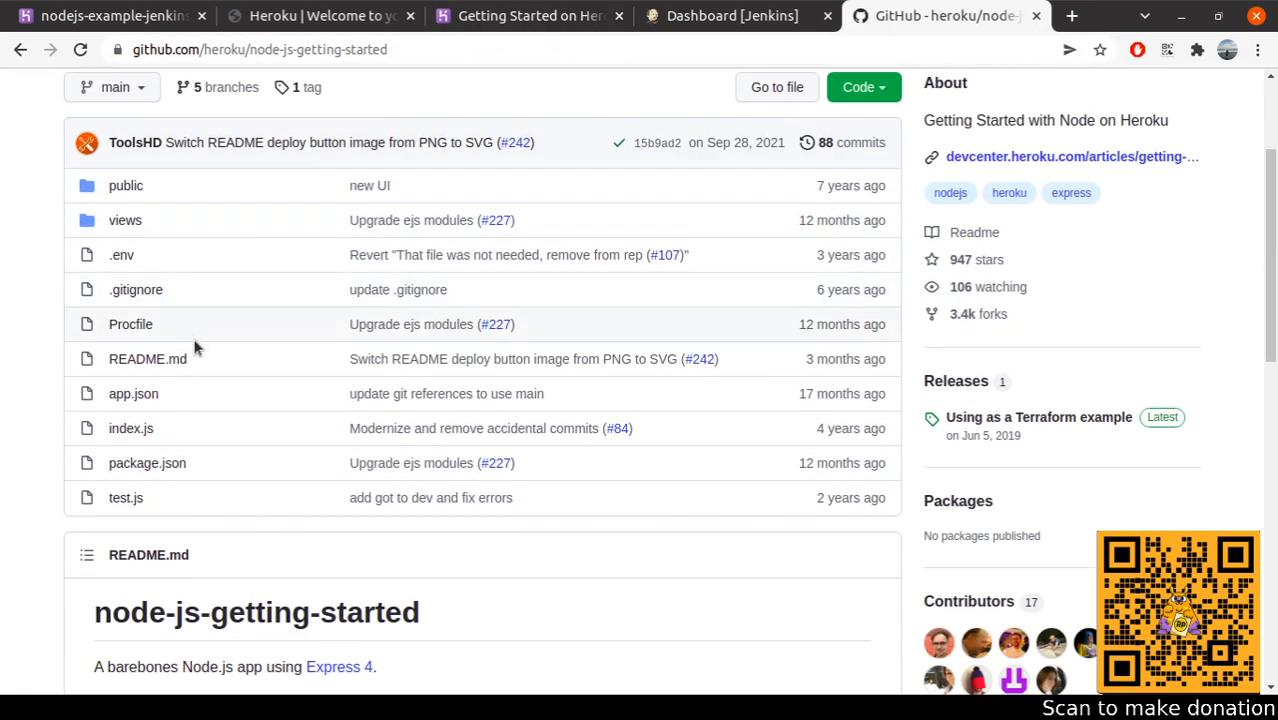
scroll(101, 266, down, 1)
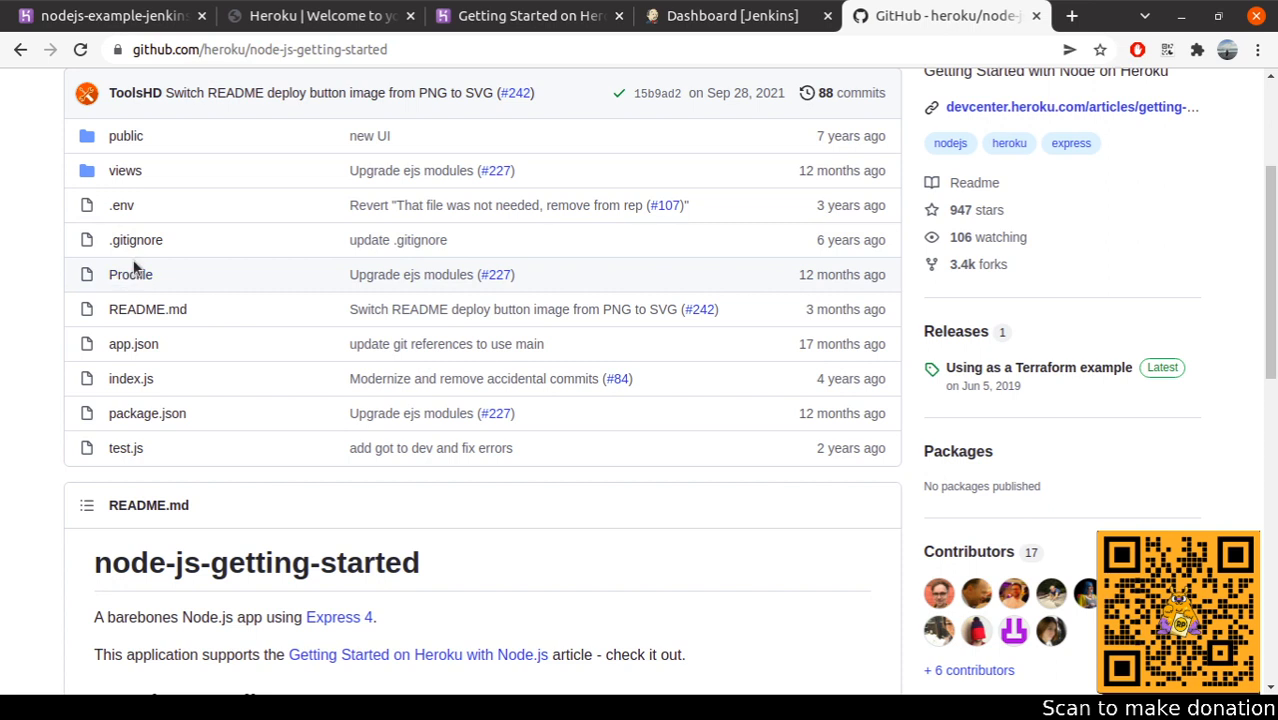
click(120, 282)
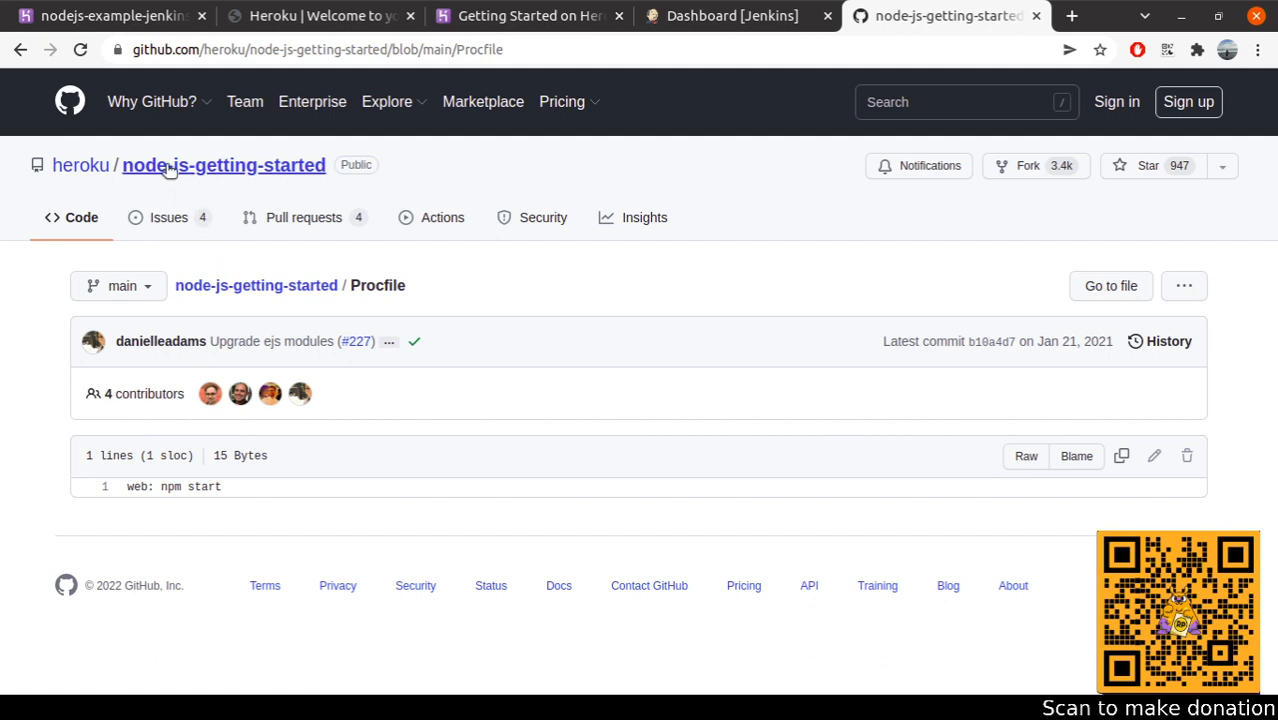
drag(161, 486, 248, 488)
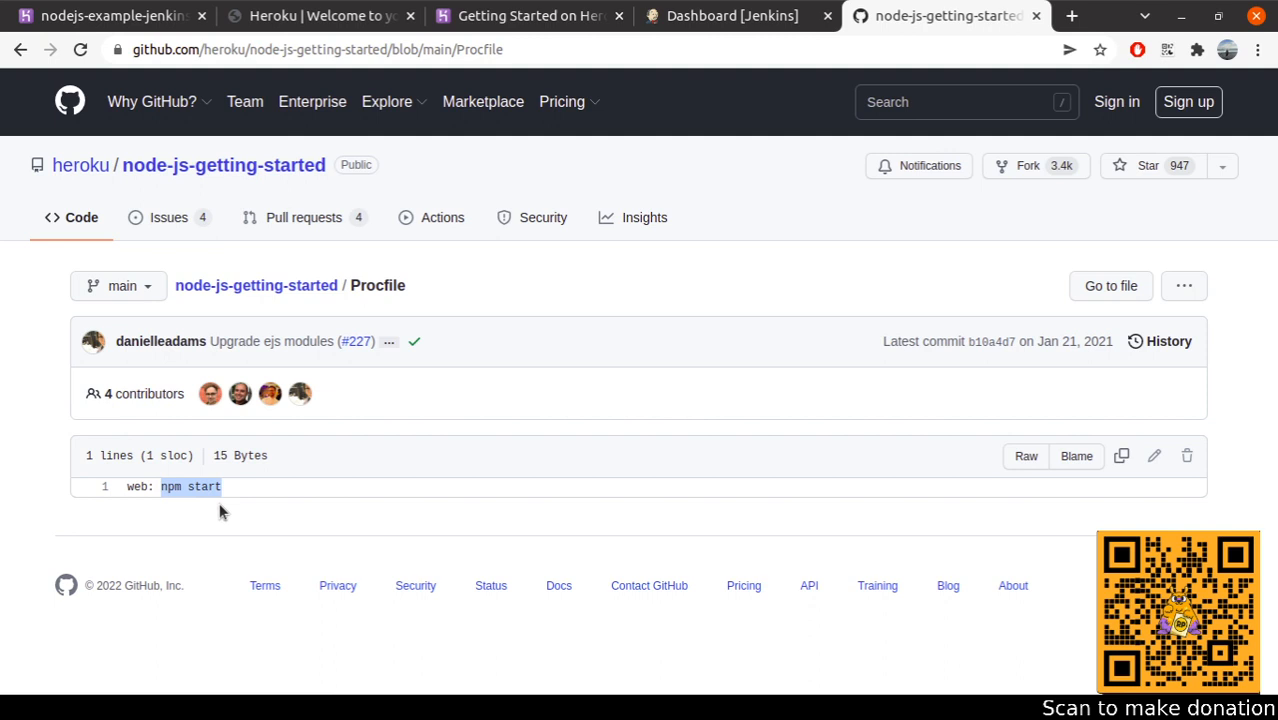
- Switch to Jenkins and create a freestyle project named nodejs-example-jenkins
click(730, 24)
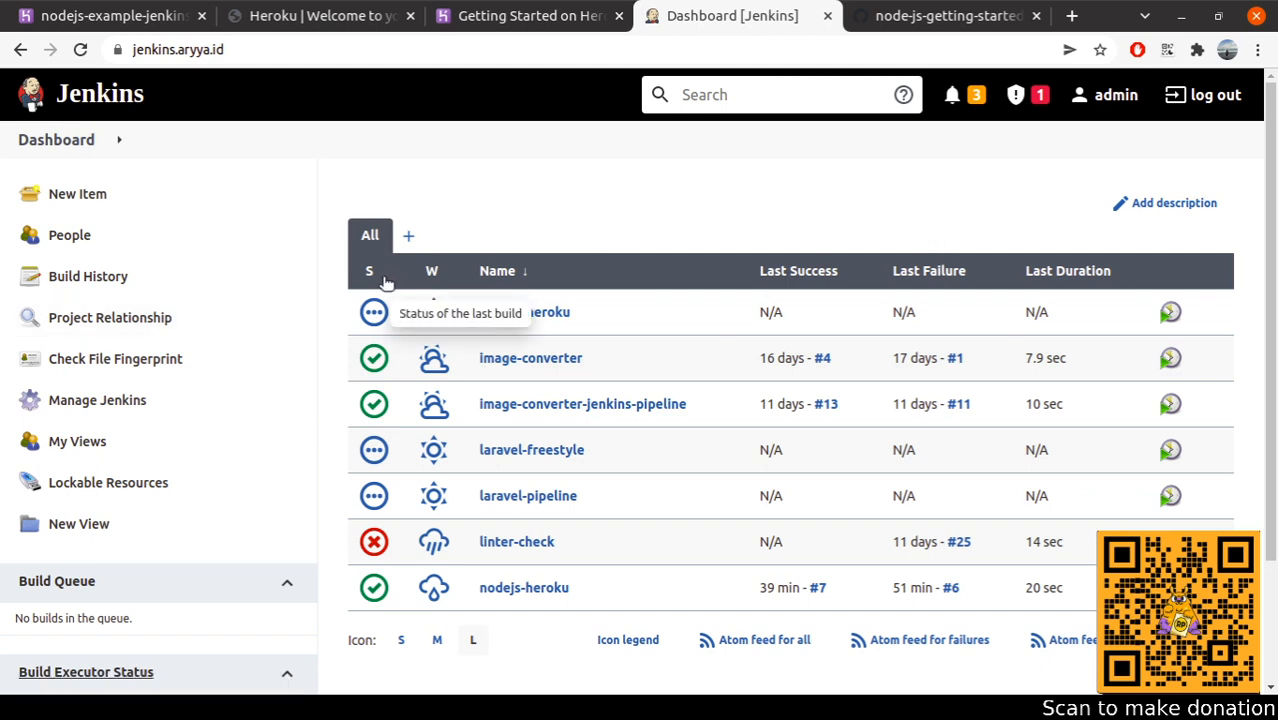
scroll(893, 331, down, 1)
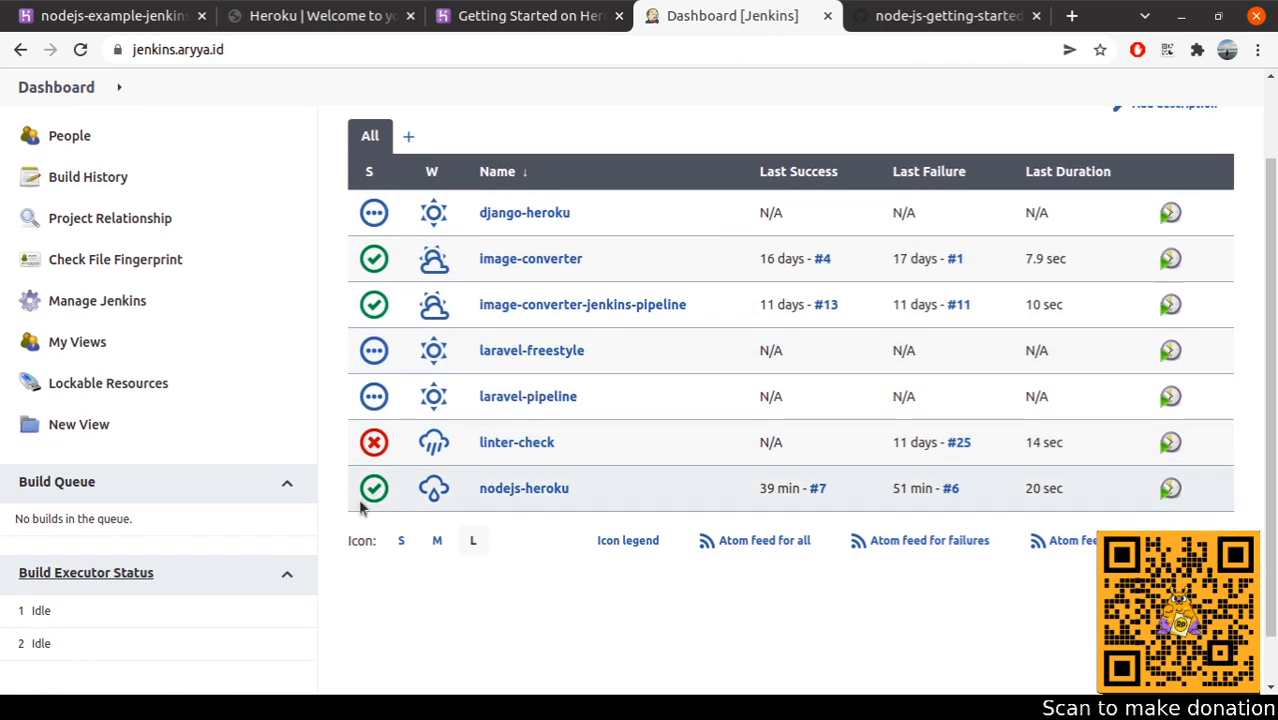
scroll(347, 514, up, 1)
click(78, 193)
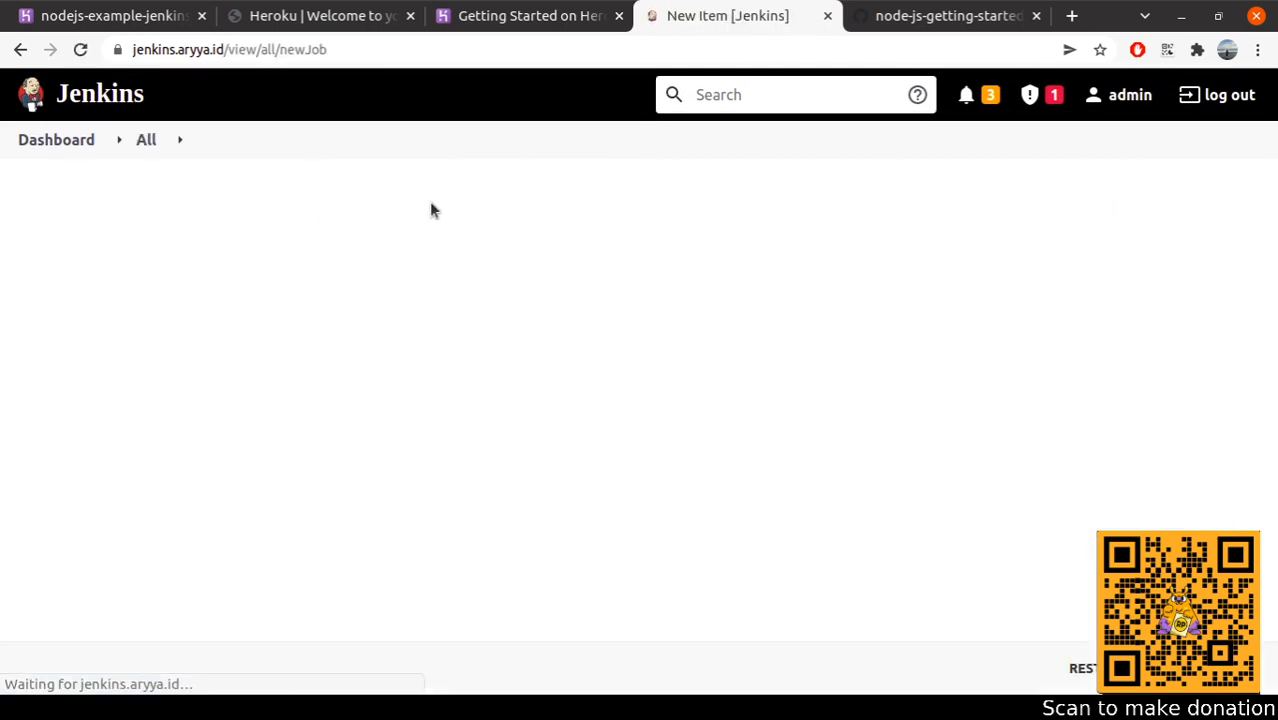
click(363, 274)
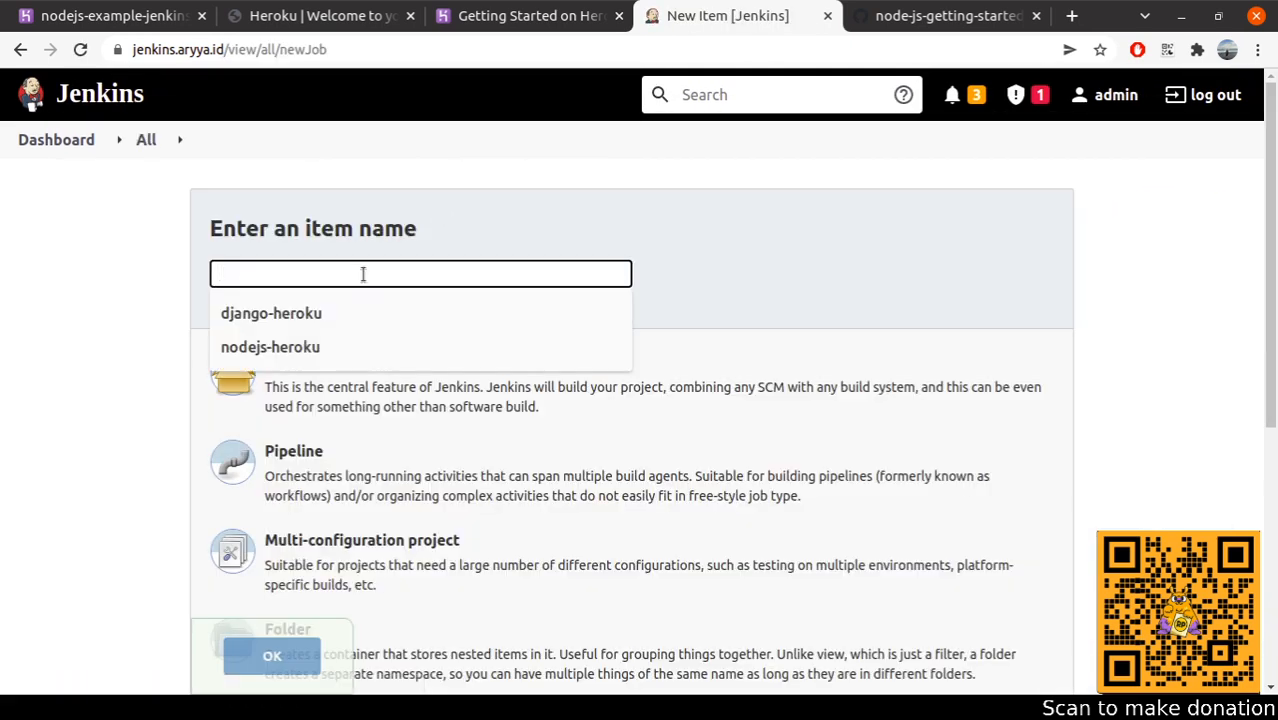
text(node)
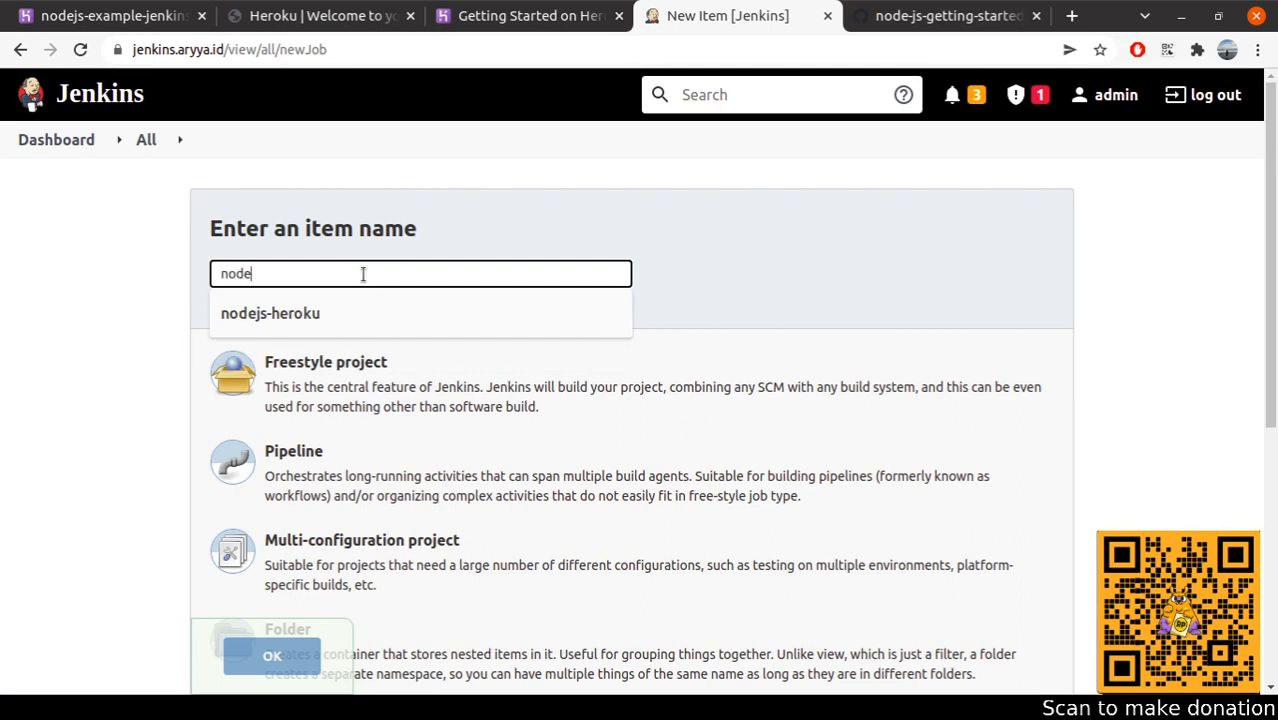
text(js-example-jenk)
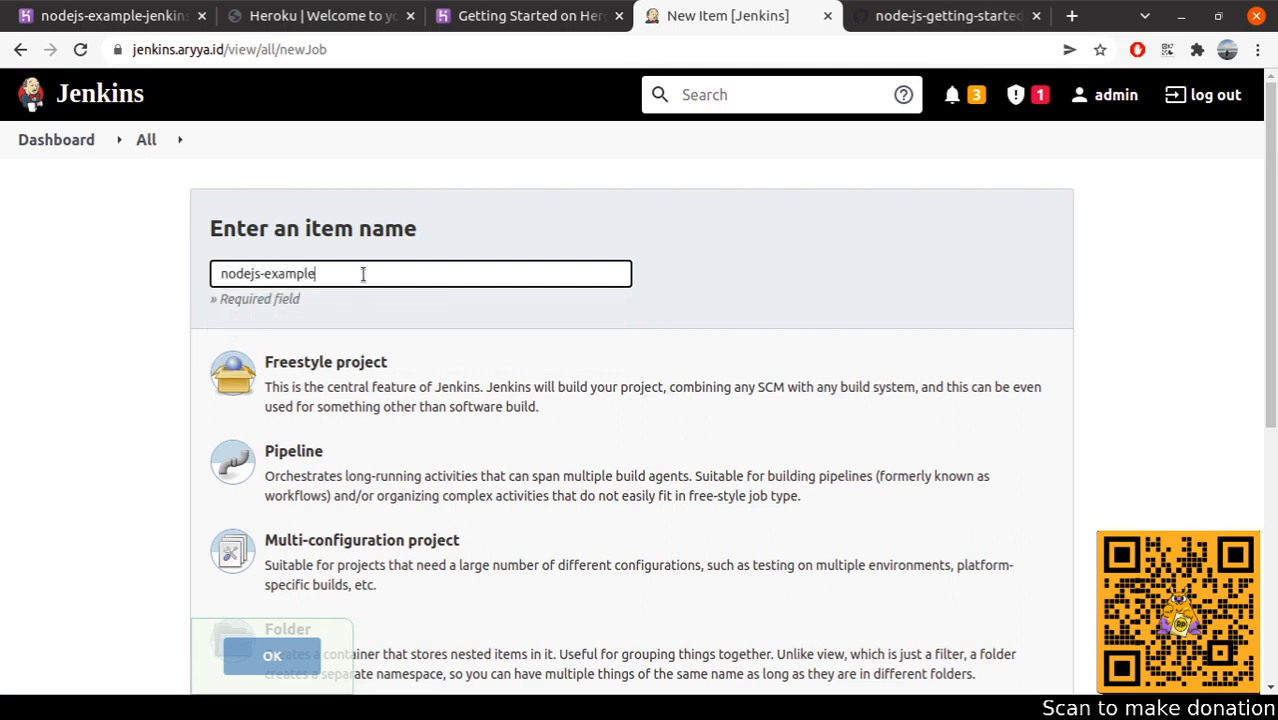
text(ins)
click(272, 656)
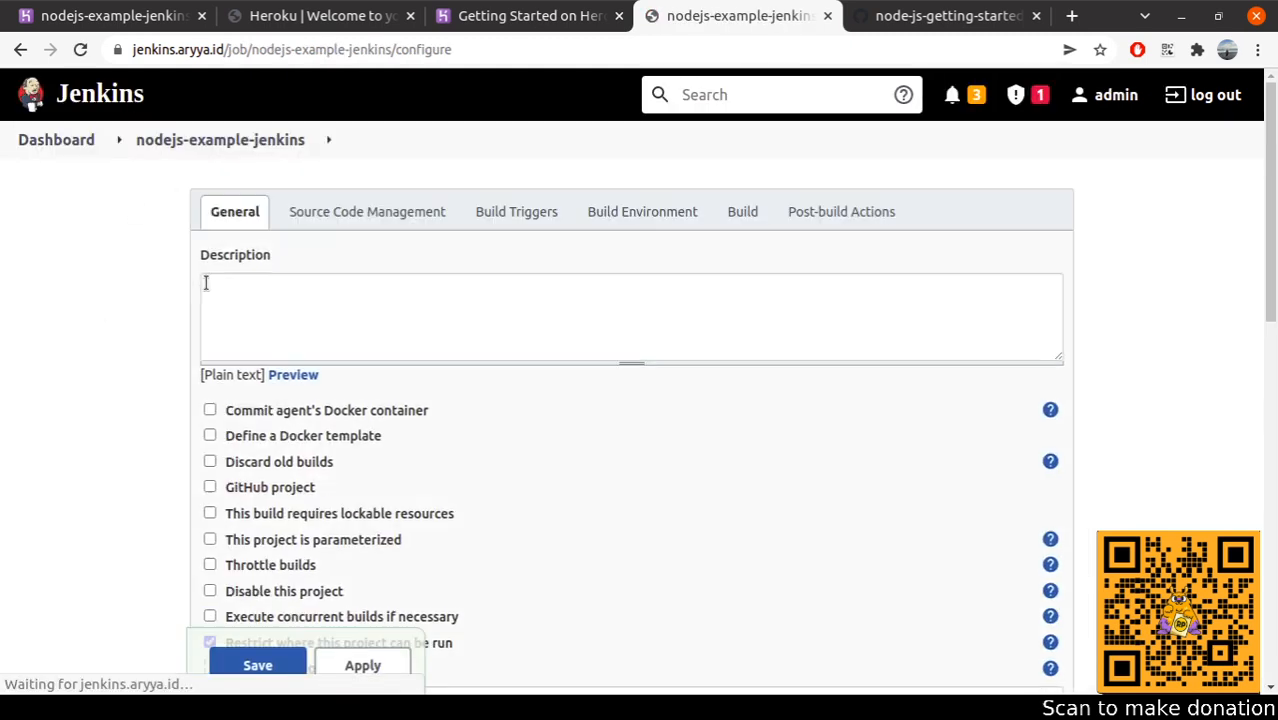
- Turn off "Restrict where this project can be run" and choose Git for source code management
scroll(240, 394, down, 3)
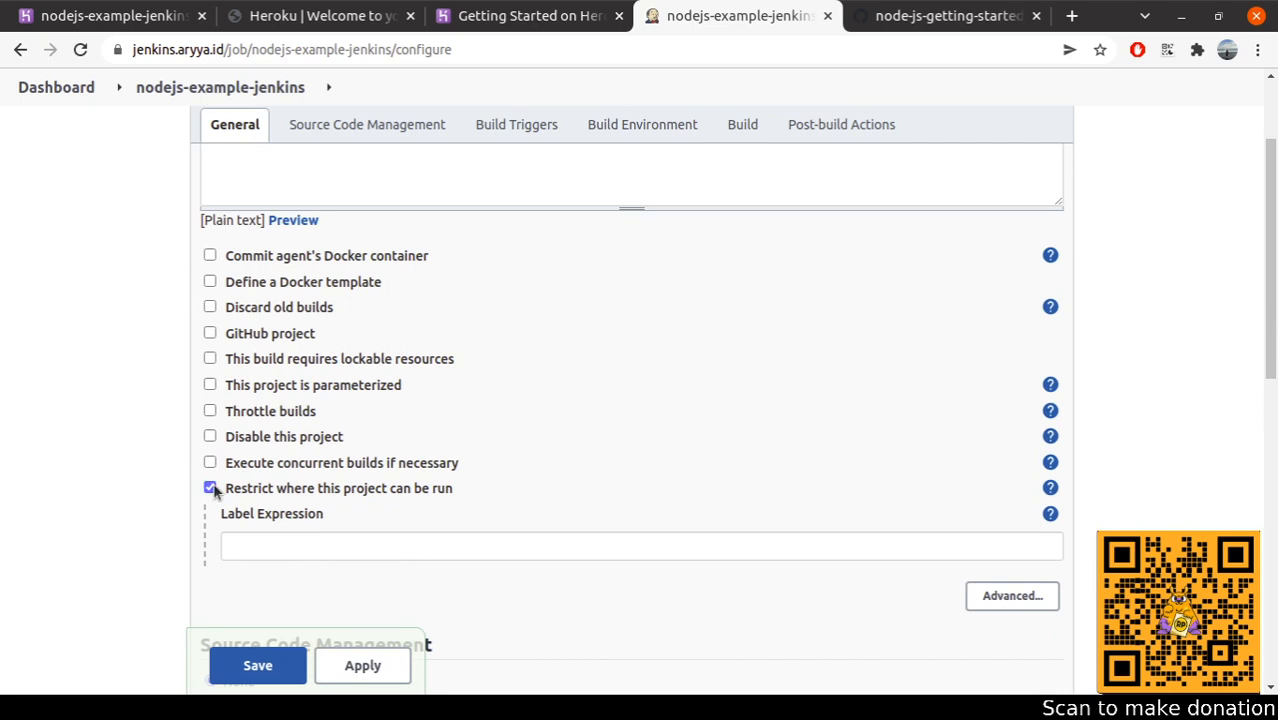
click(210, 488)
scroll(427, 265, down, 3)
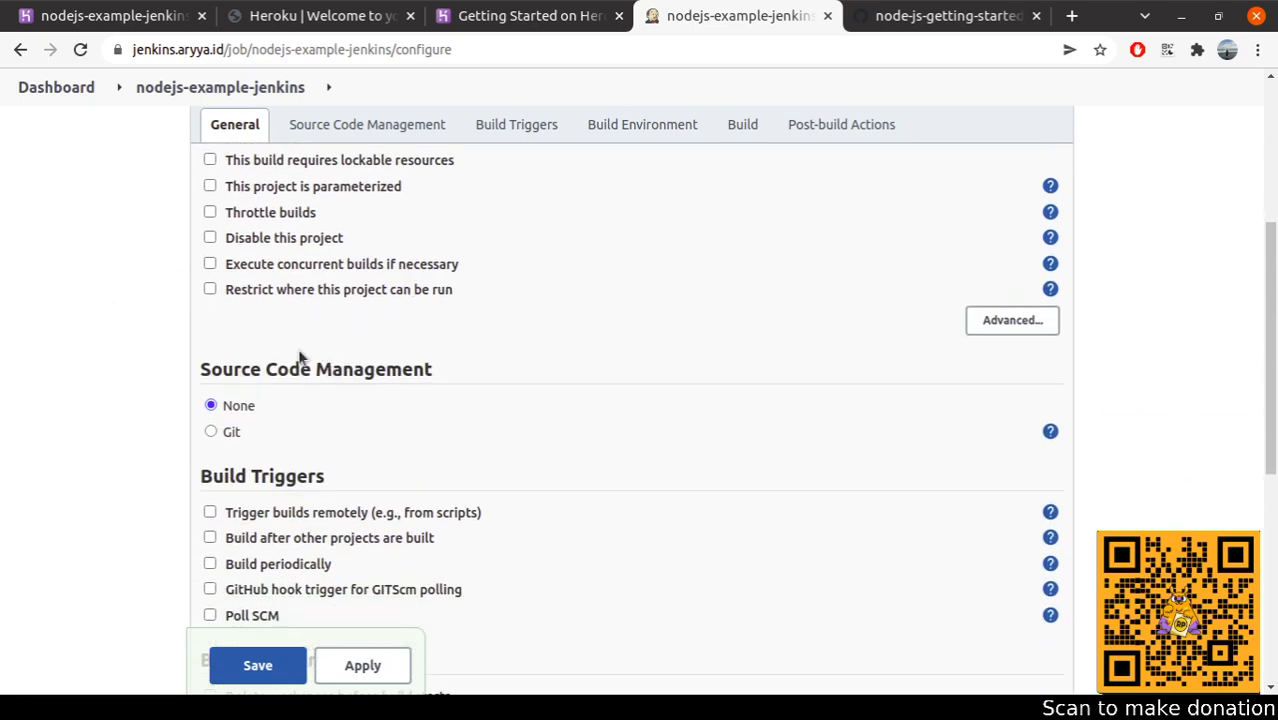
click(211, 432)
scroll(240, 410, down, 1)
click(300, 432)
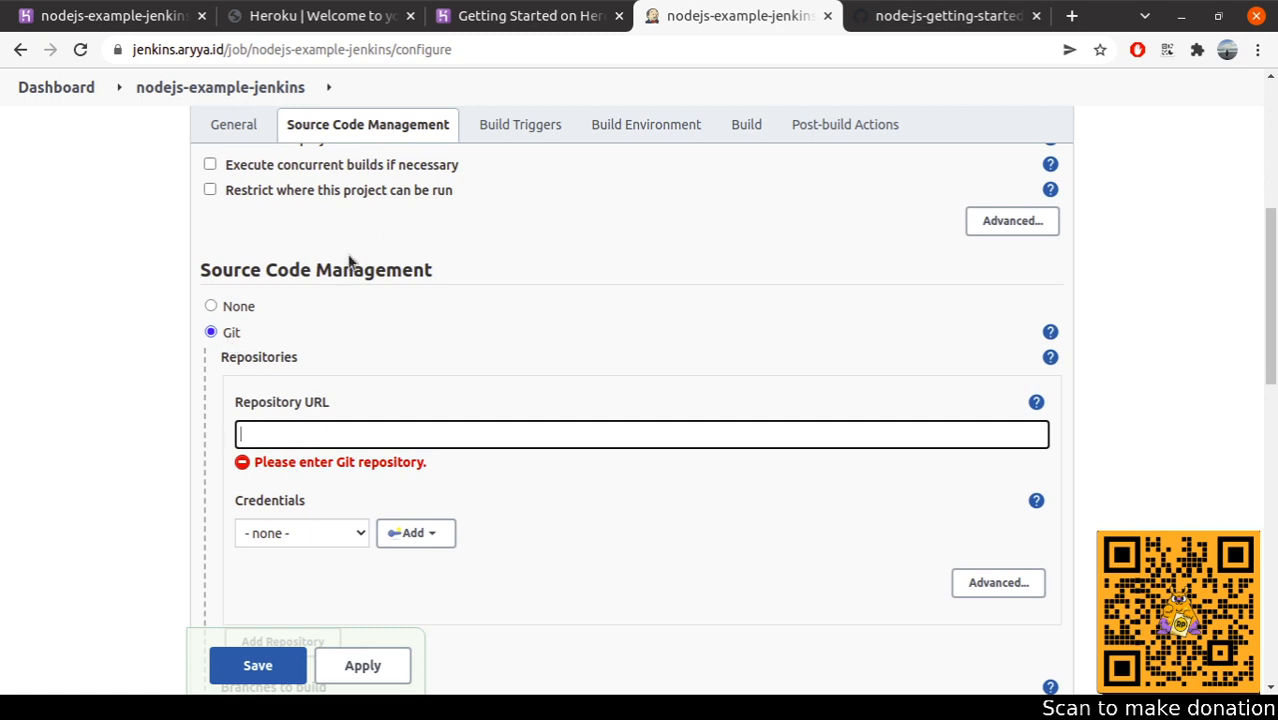
click(510, 17)
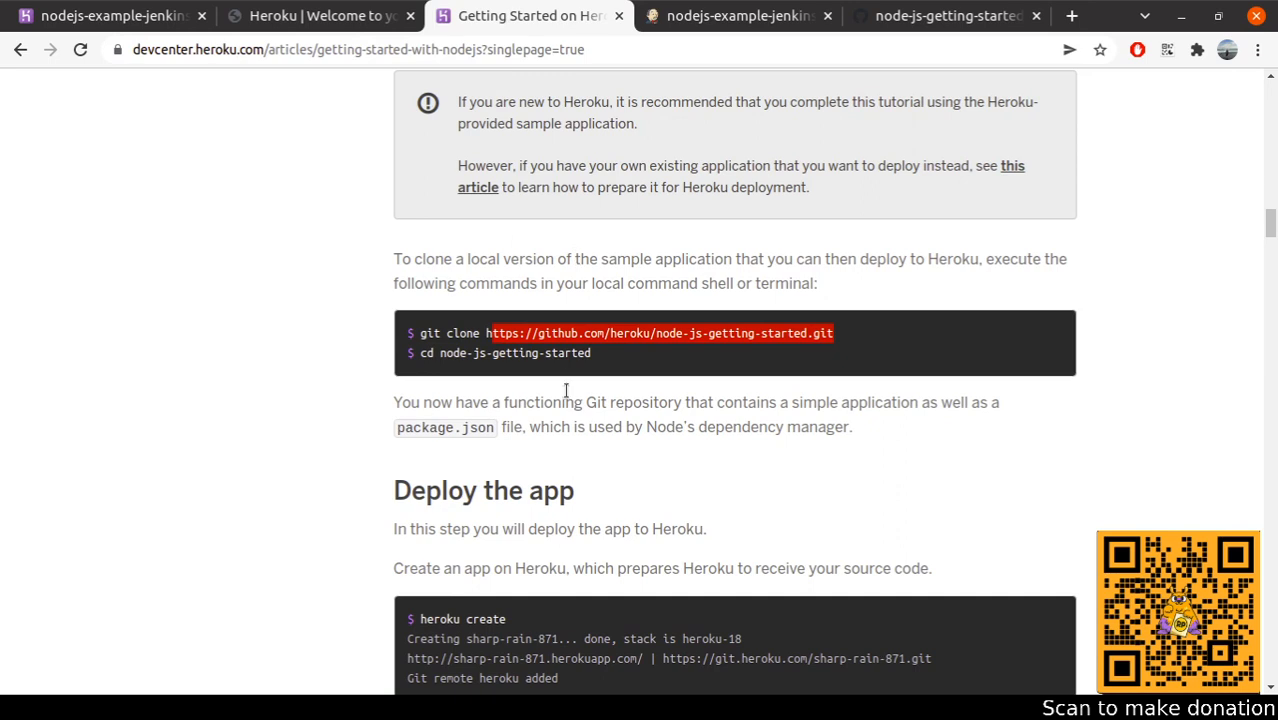
click(740, 16)
key(ctrl+v)
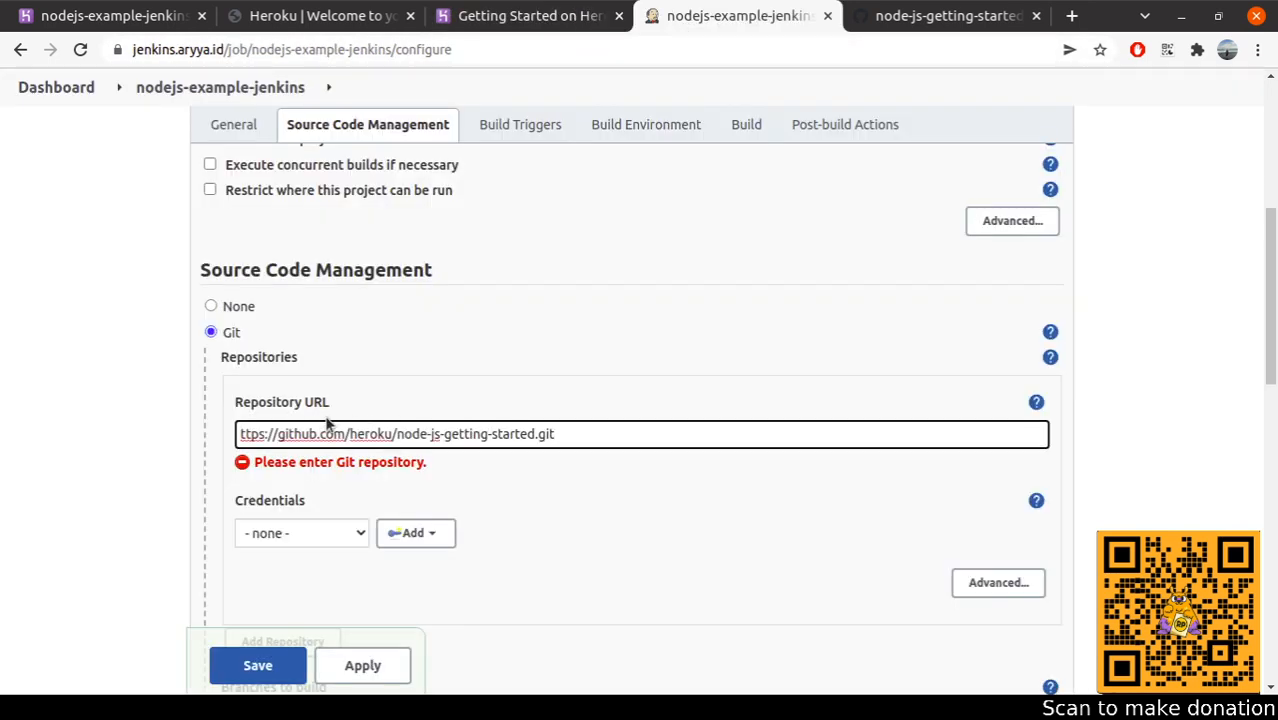
key(Home)
text(h)
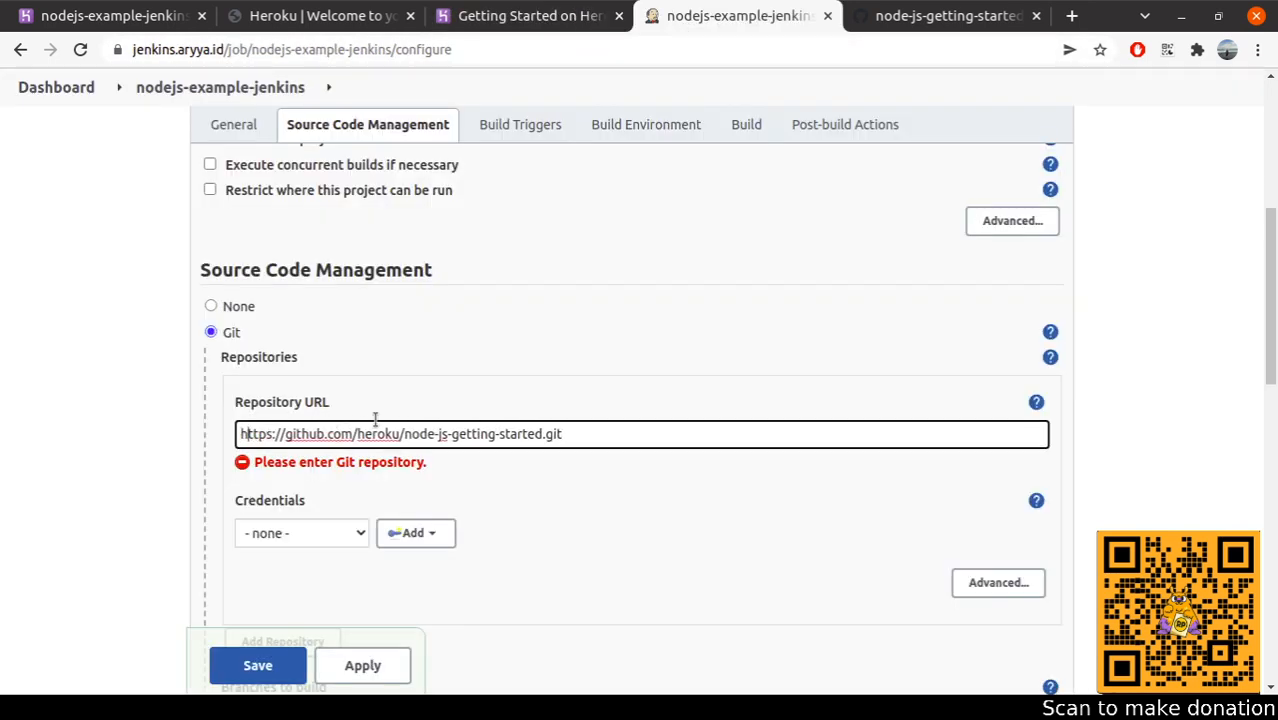
click(530, 474)
scroll(380, 425, down, 2)
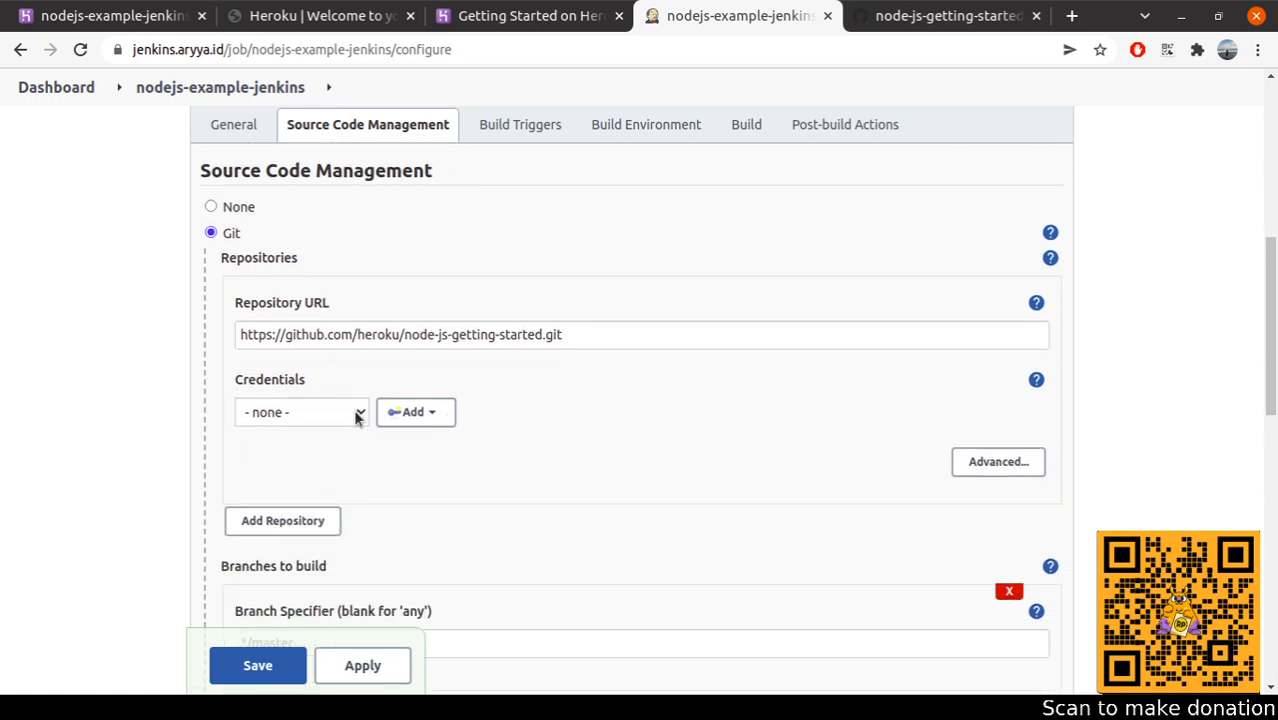
scroll(322, 486, down, 3)
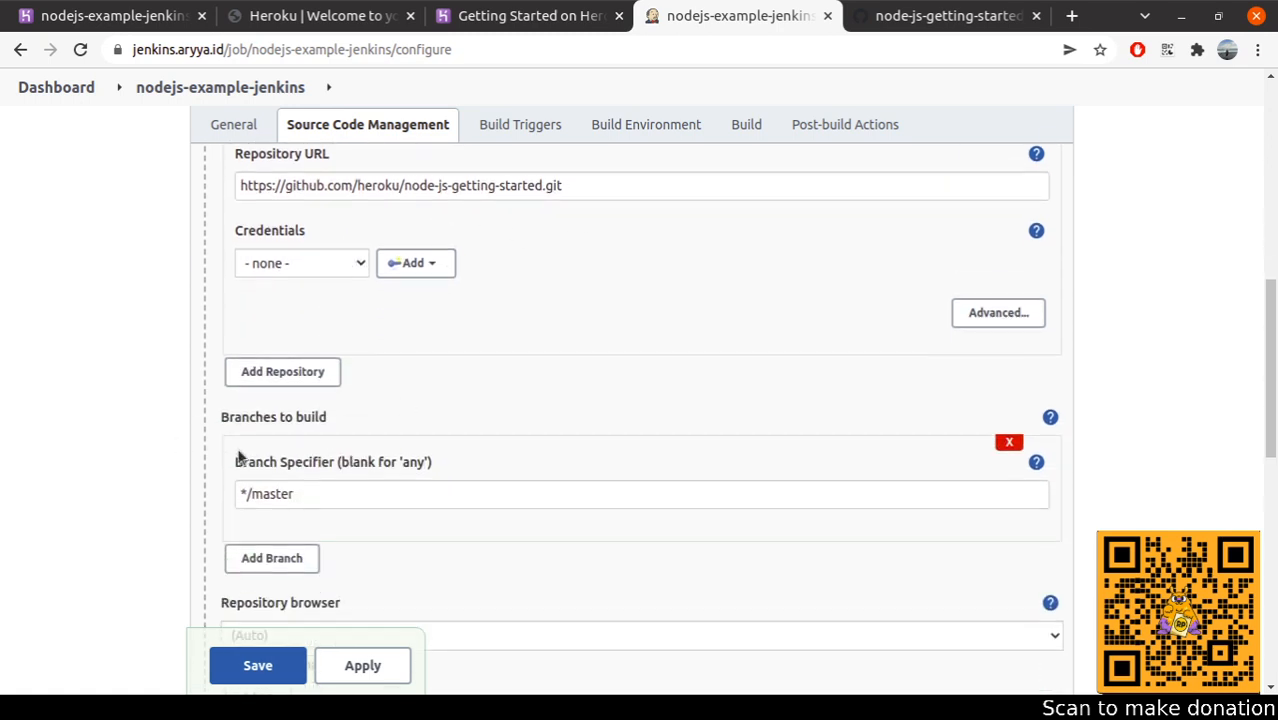
click(305, 380)
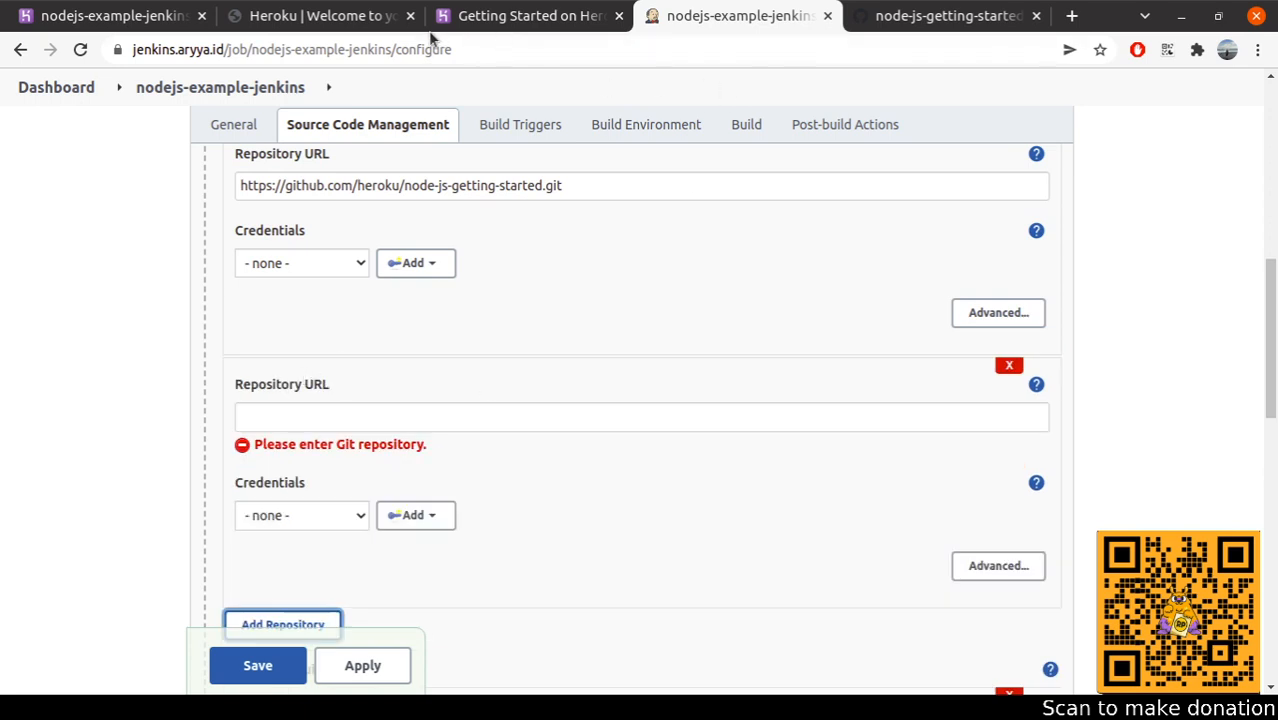
click(305, 16)
click(103, 16)
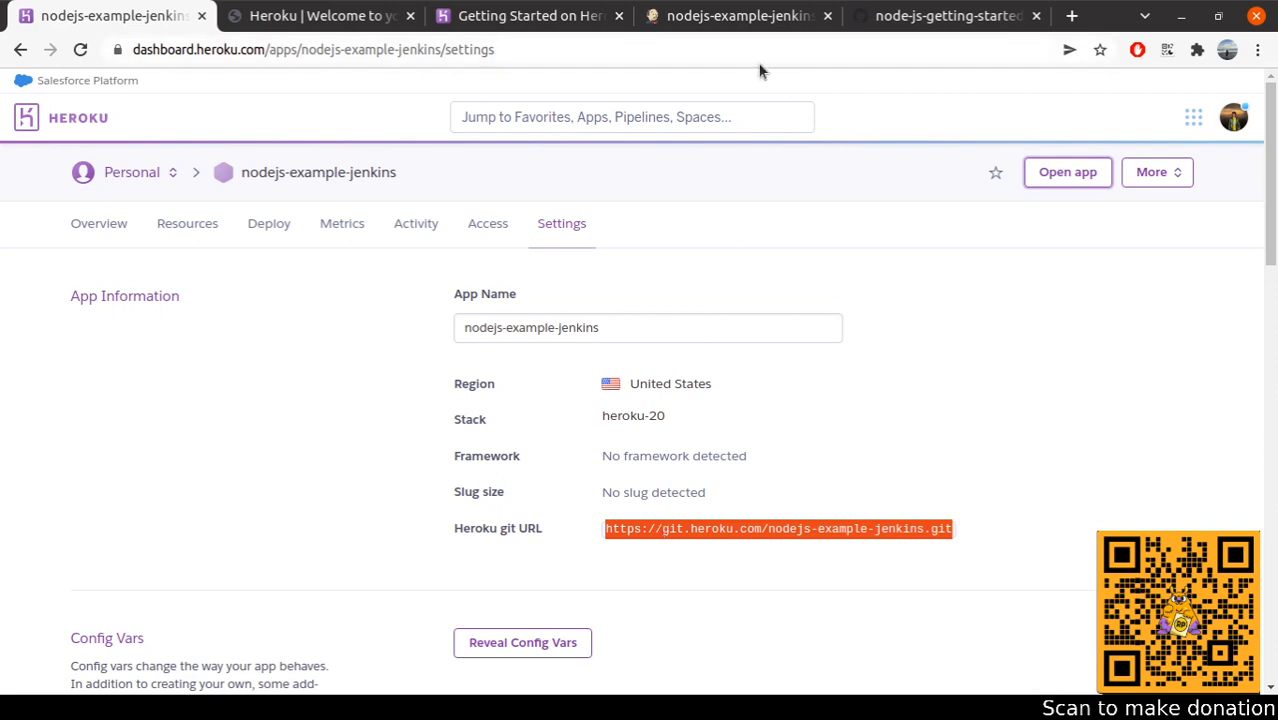
click(740, 16)
click(339, 417)
text(https://git.heroku.com/nodejs-example-jenkins.git)
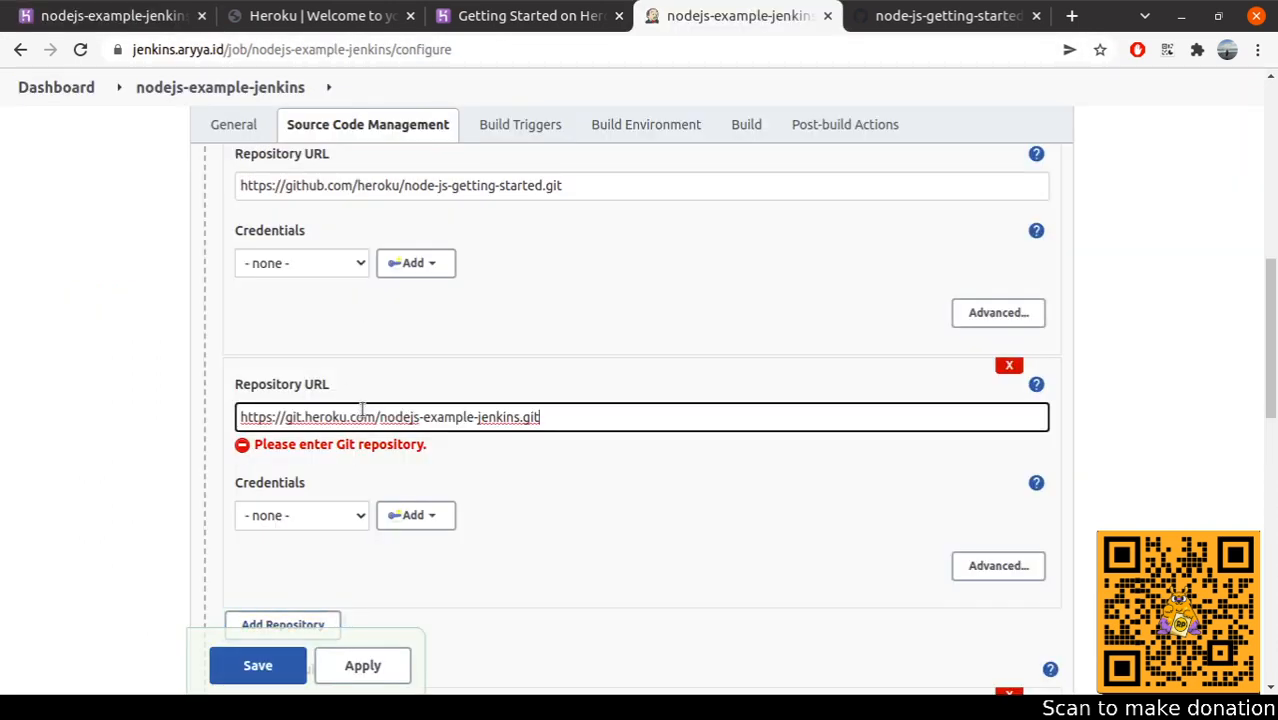
click(625, 482)
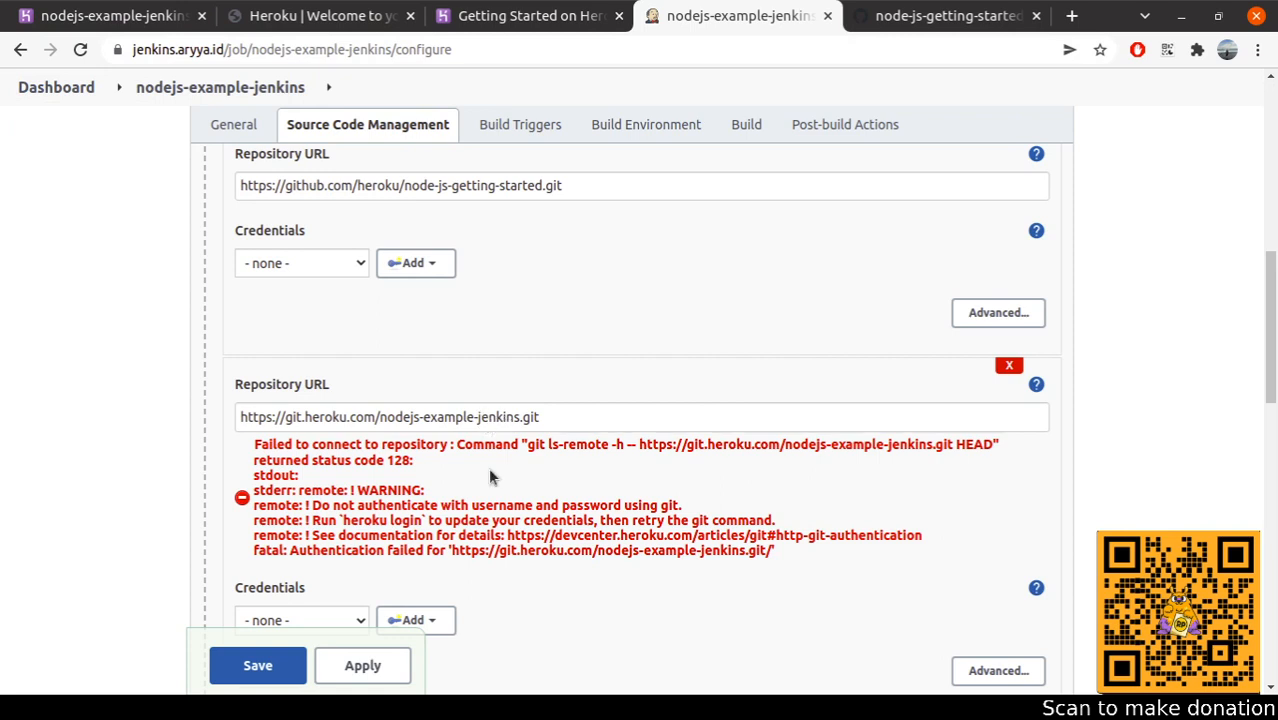
- Open Jenkins' global credentials in a separate tab and bring up a new "Username with password" credential form
scroll(470, 500, down, 2)
click(440, 521)
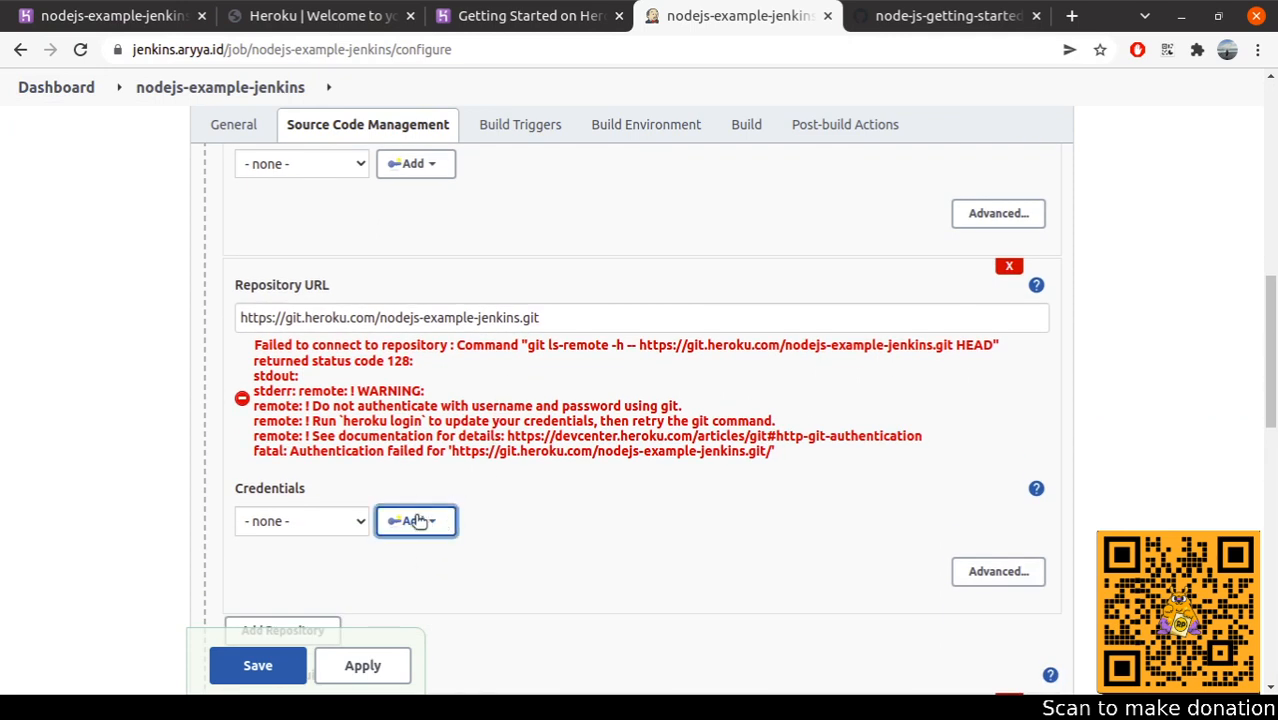
middle_click(56, 87)
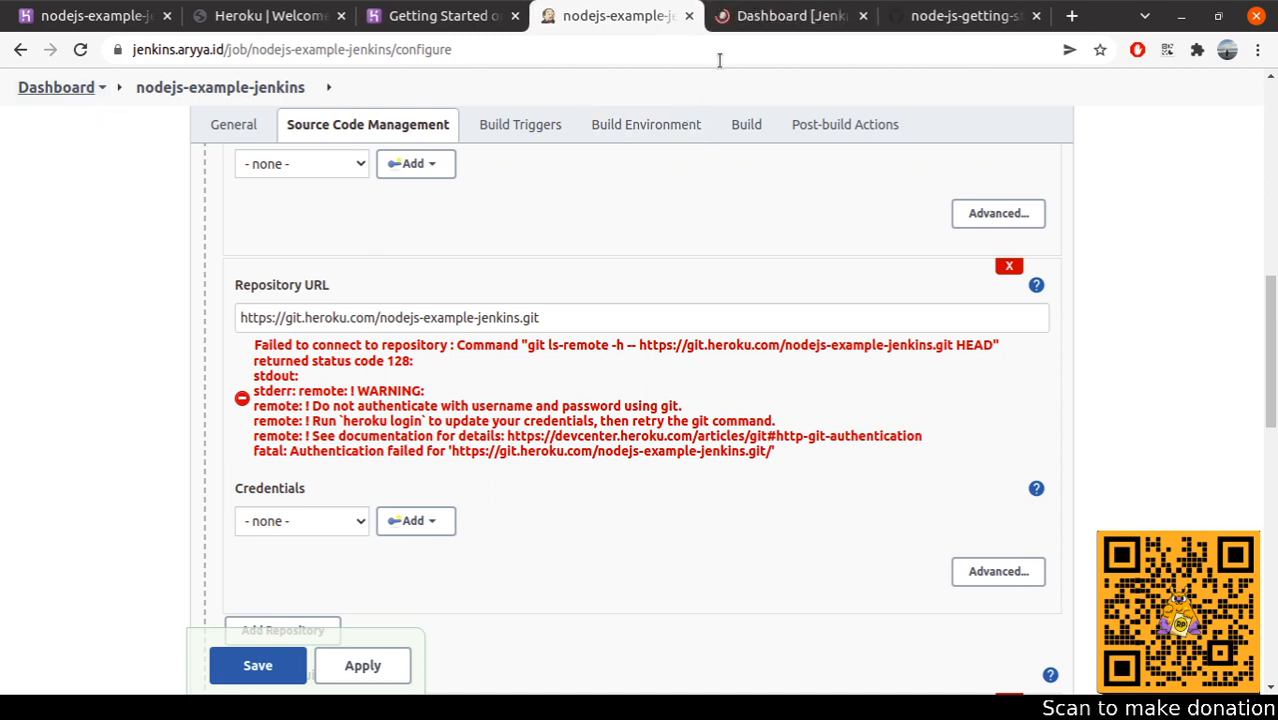
click(786, 16)
click(155, 402)
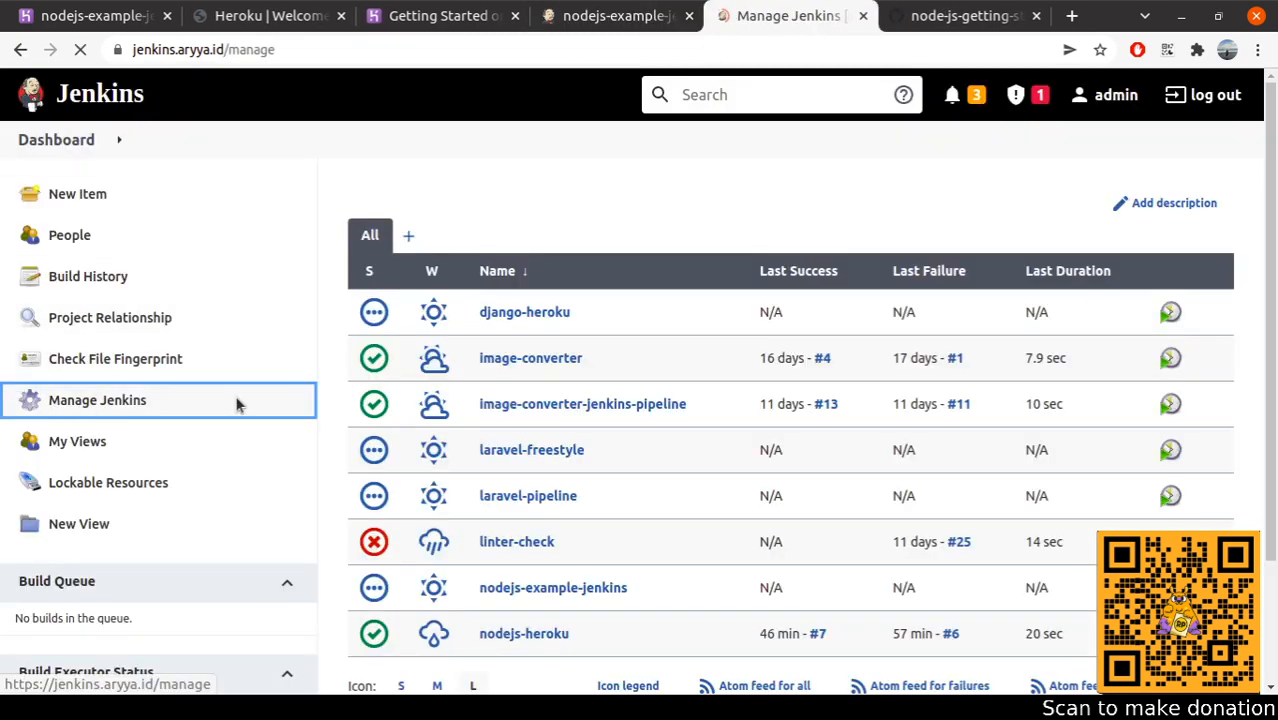
scroll(570, 400, down, 5)
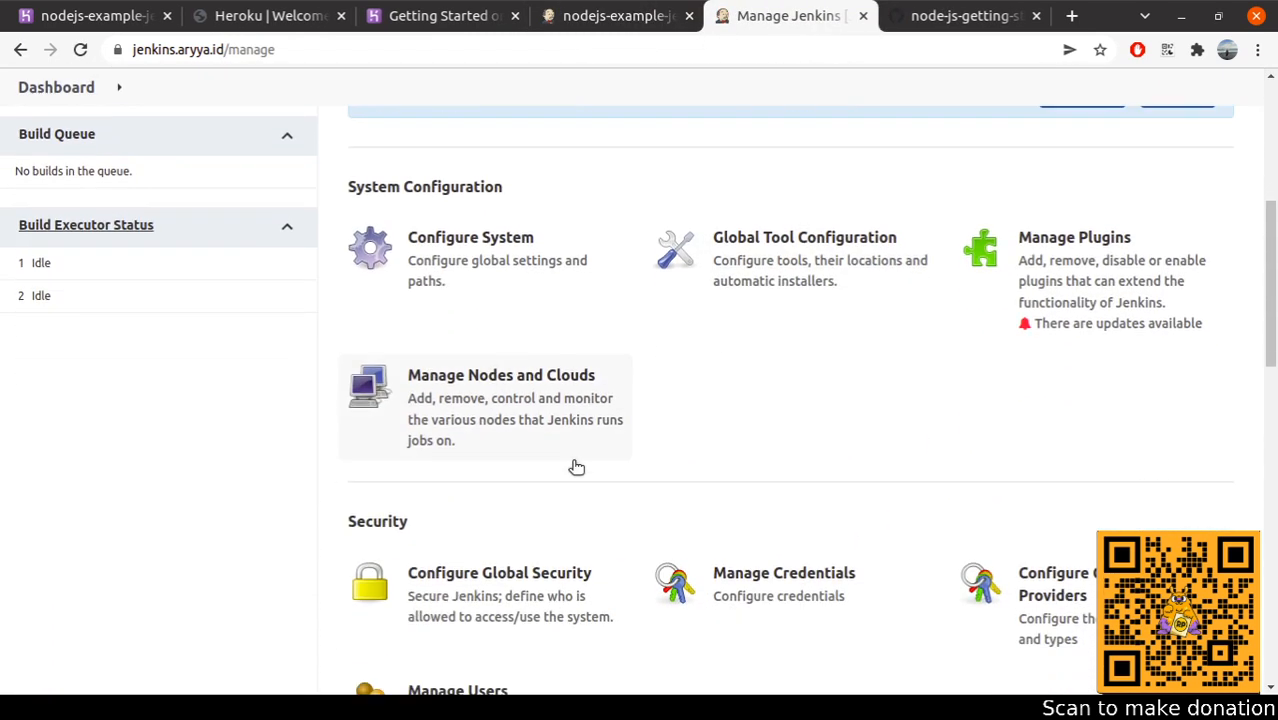
click(736, 505)
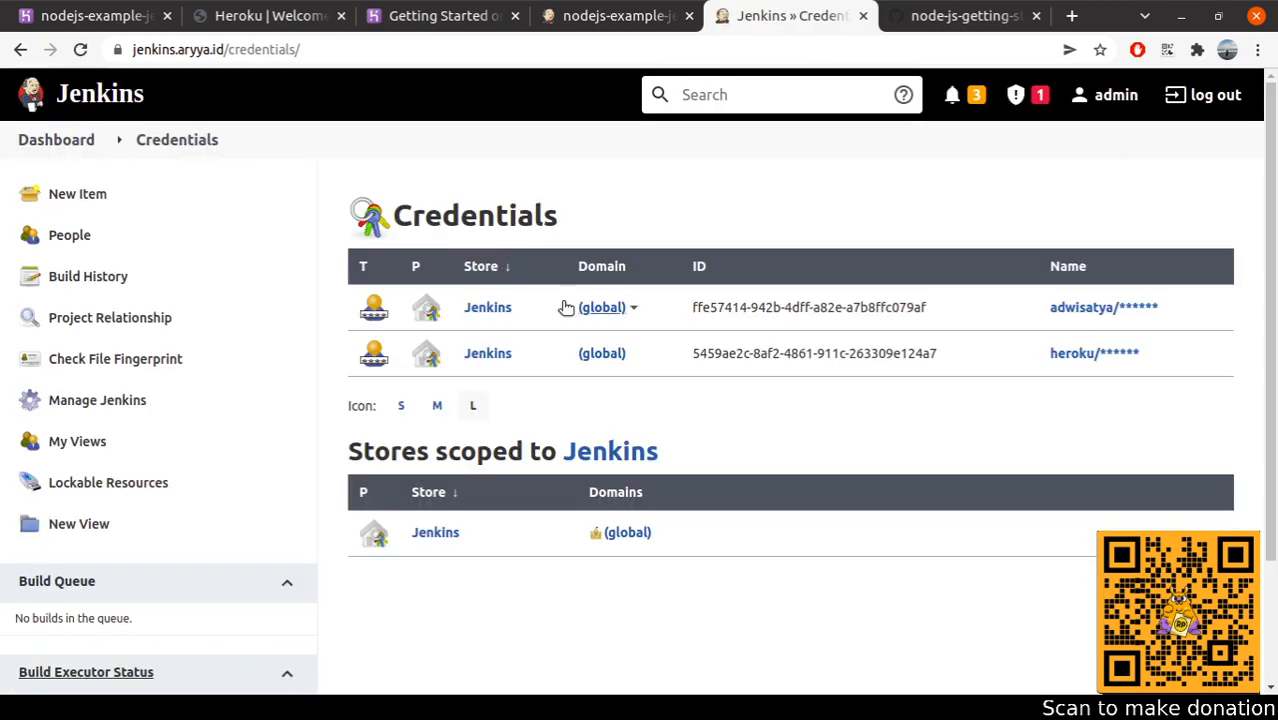
click(588, 307)
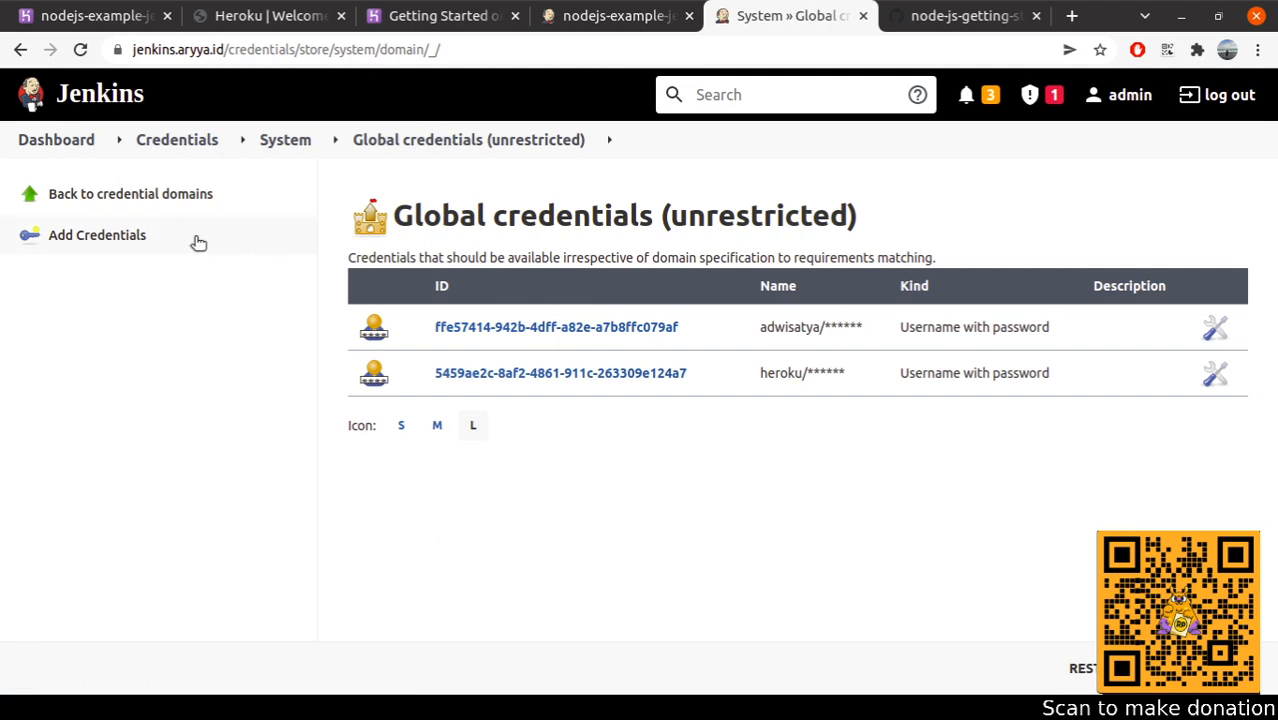
click(80, 240)
scroll(425, 274, down, 2)
click(430, 258)
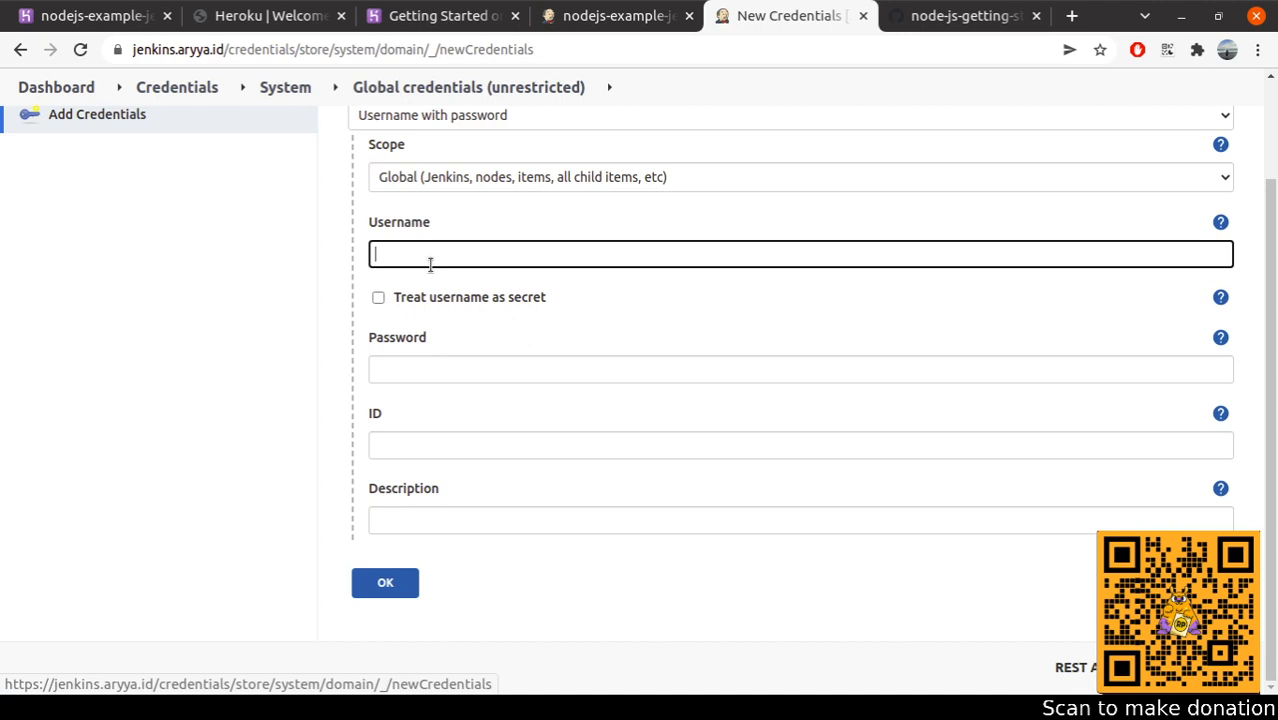
click(420, 378)
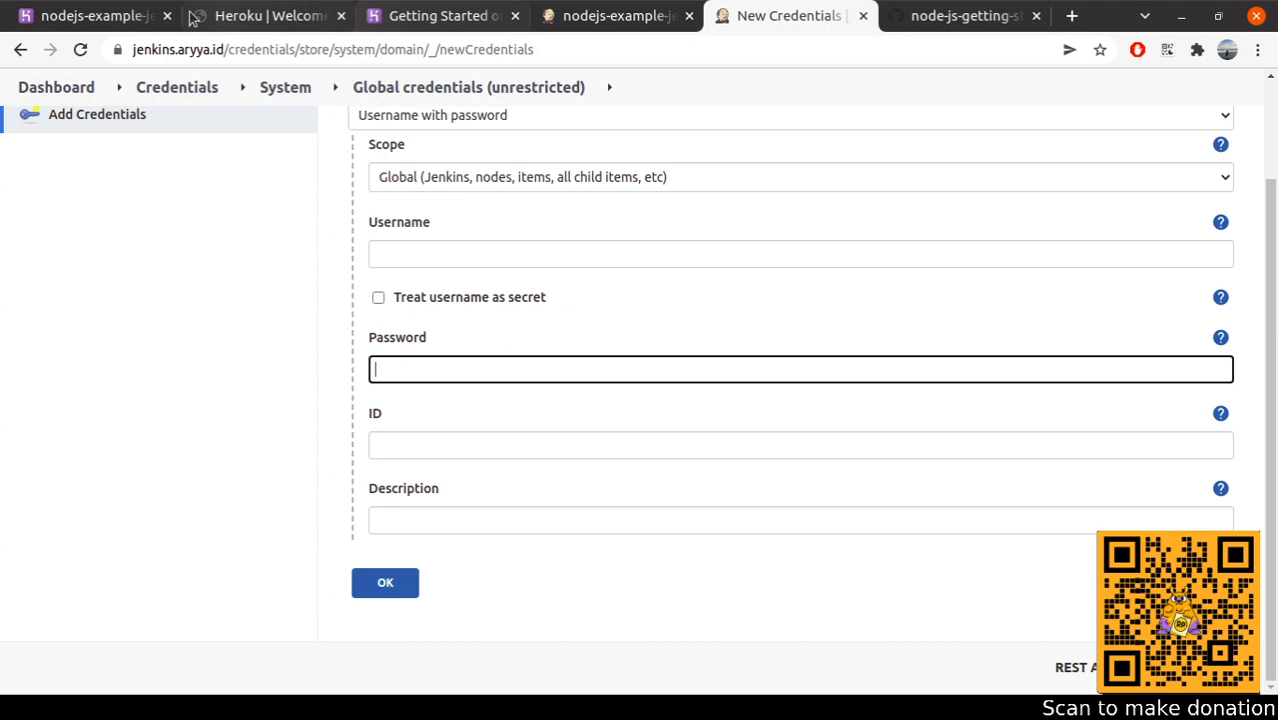
- Switch to Heroku and reveal the API key in the account settings
click(143, 14)
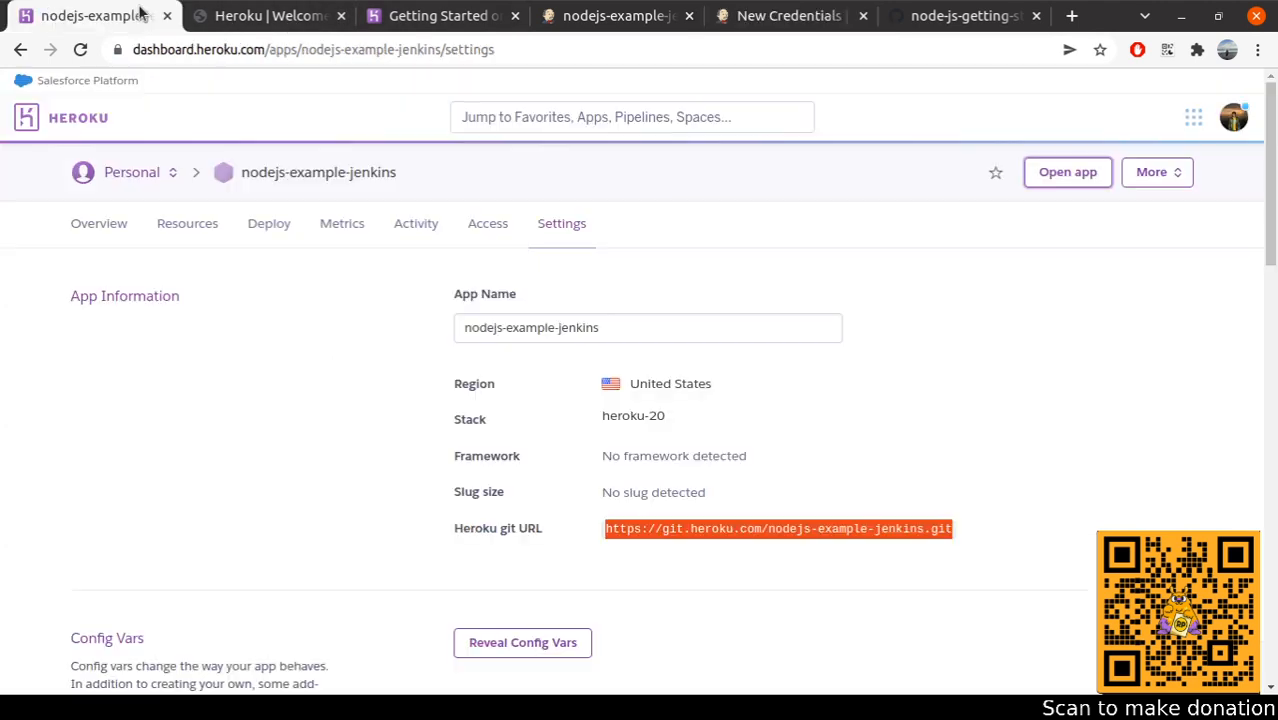
click(1236, 125)
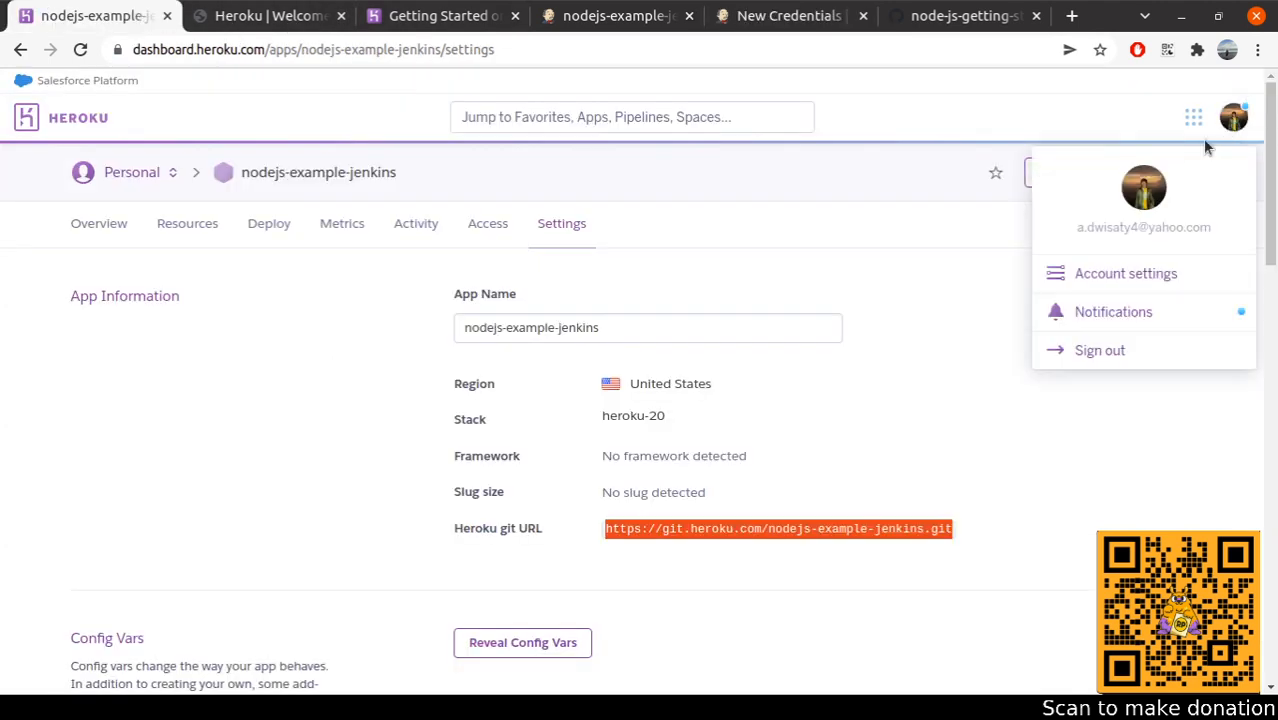
middle_click(1118, 277)
click(228, 28)
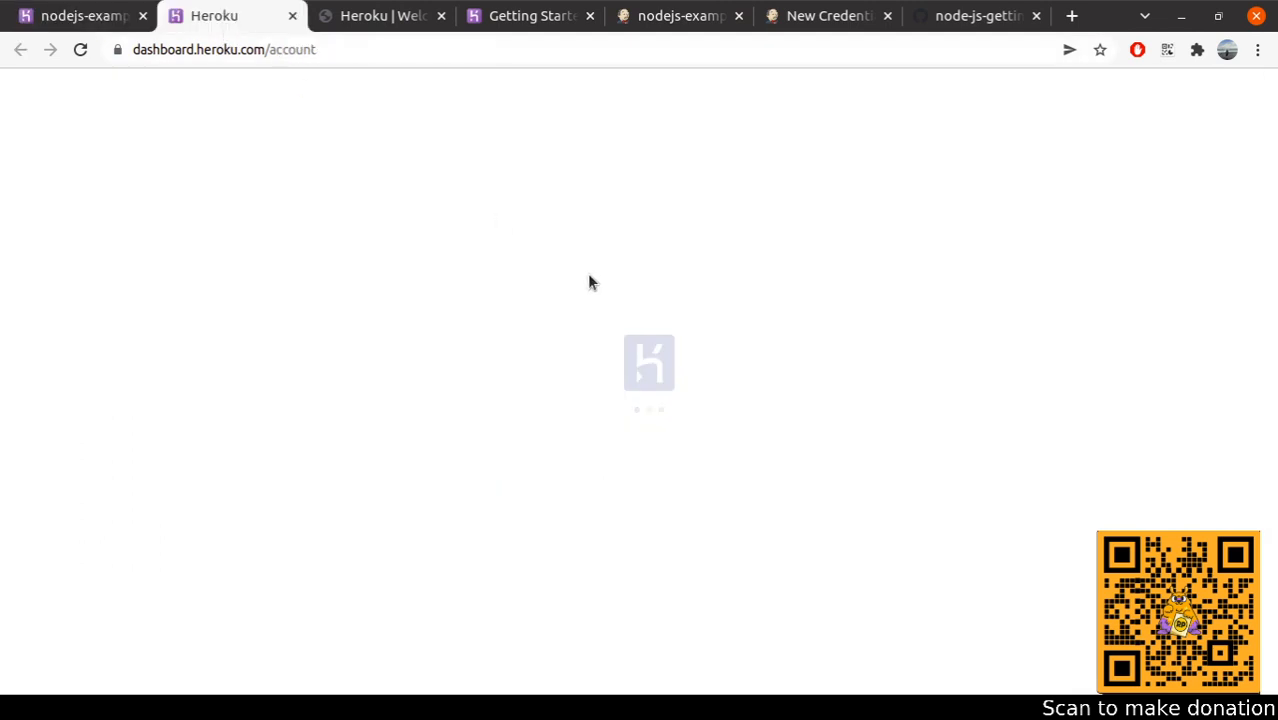
scroll(797, 440, down, 5)
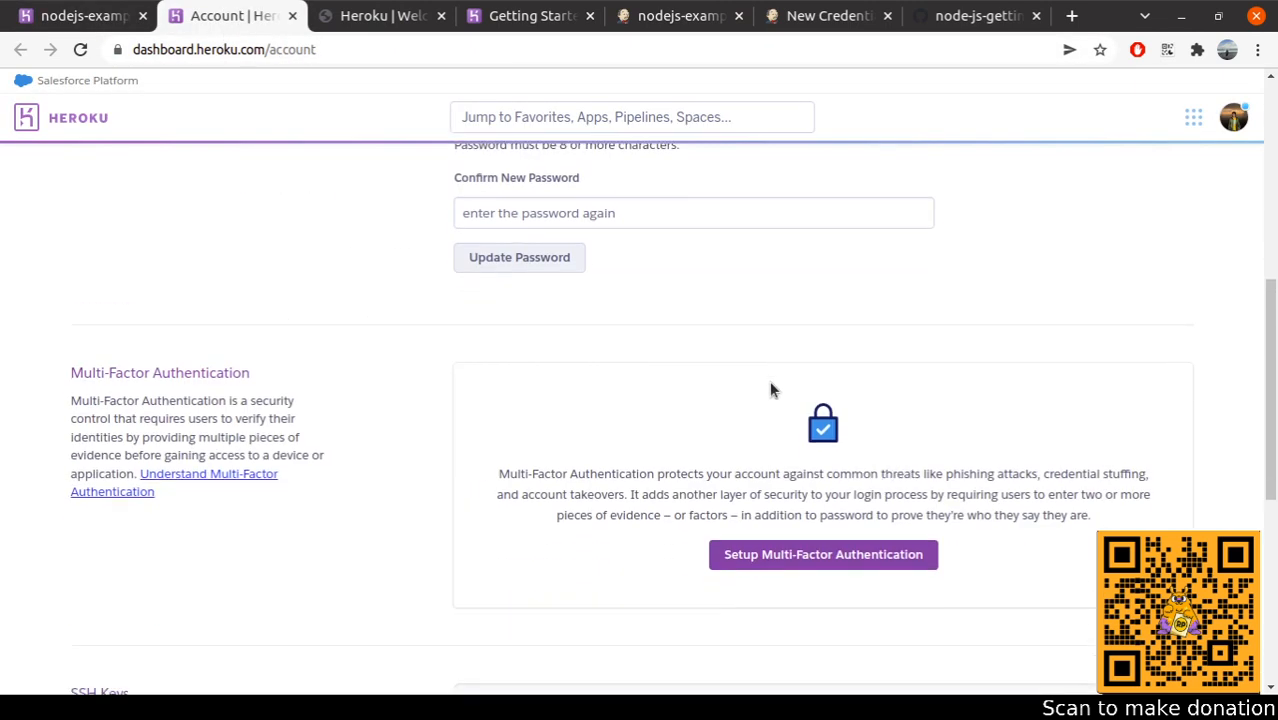
scroll(770, 385, down, 5)
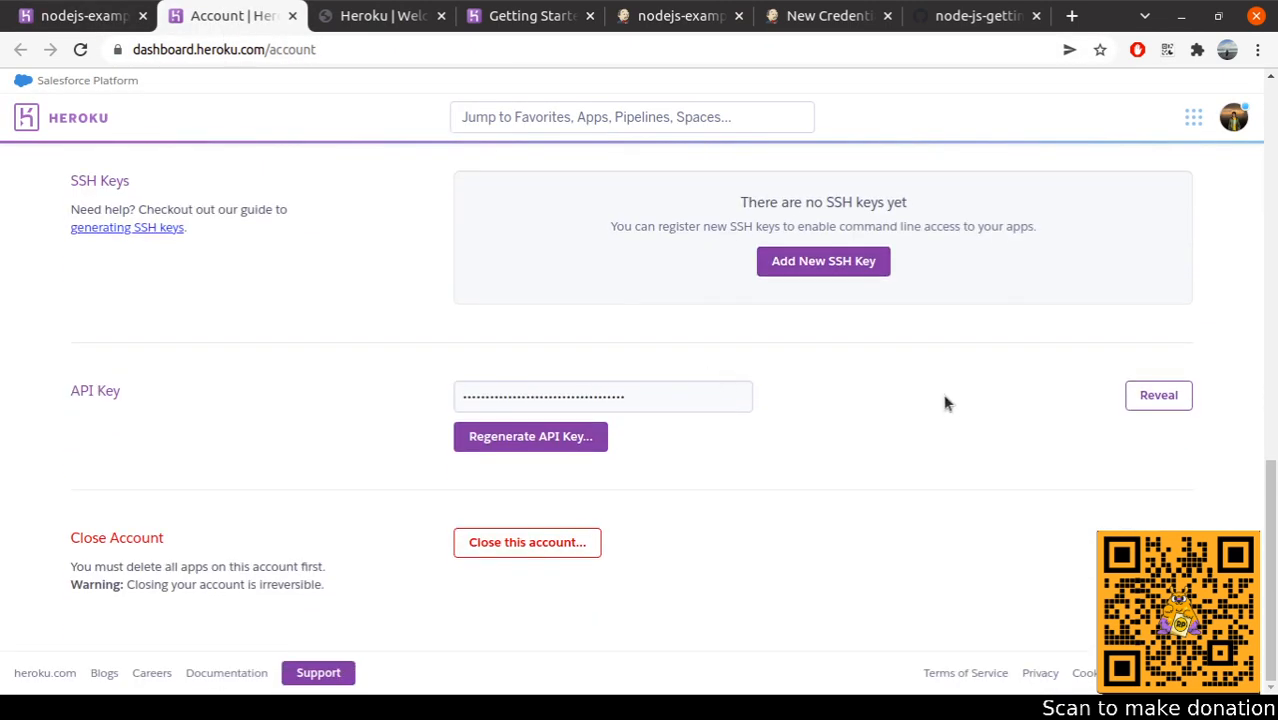
click(1146, 396)
- Return to the Jenkins job configuration and select the existing heroku credentials for the Heroku repository
click(830, 16)
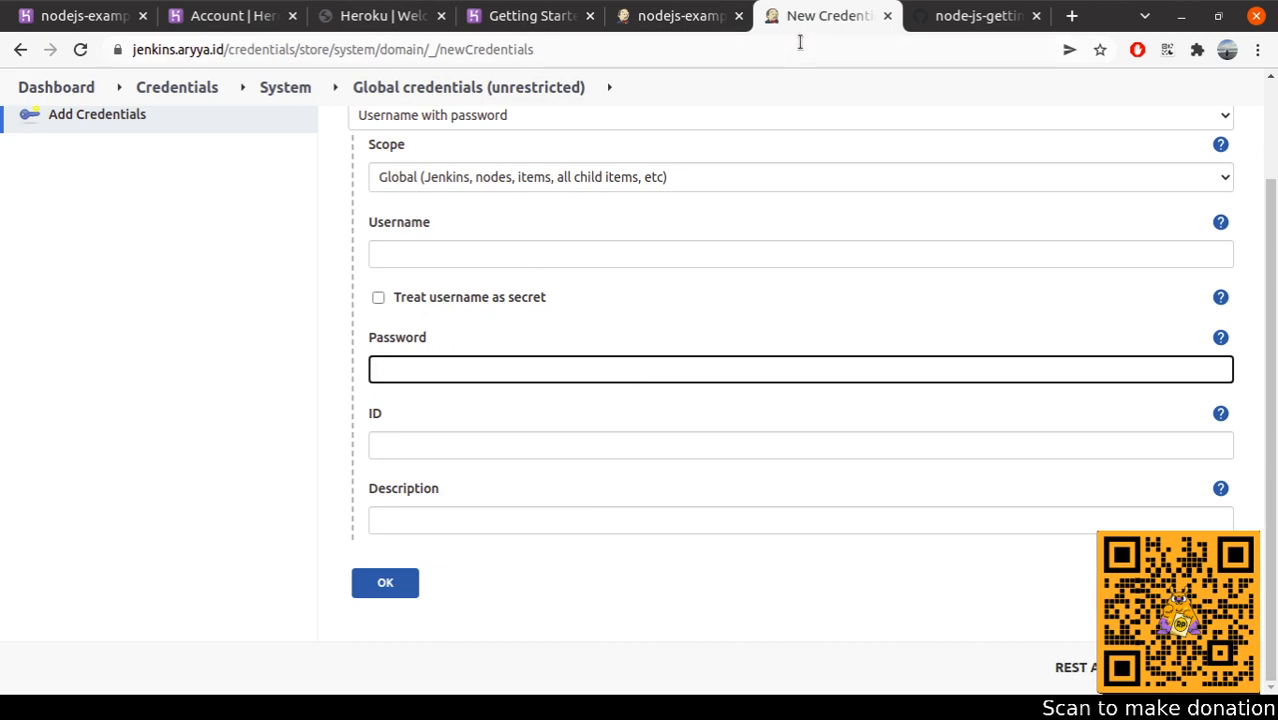
click(680, 16)
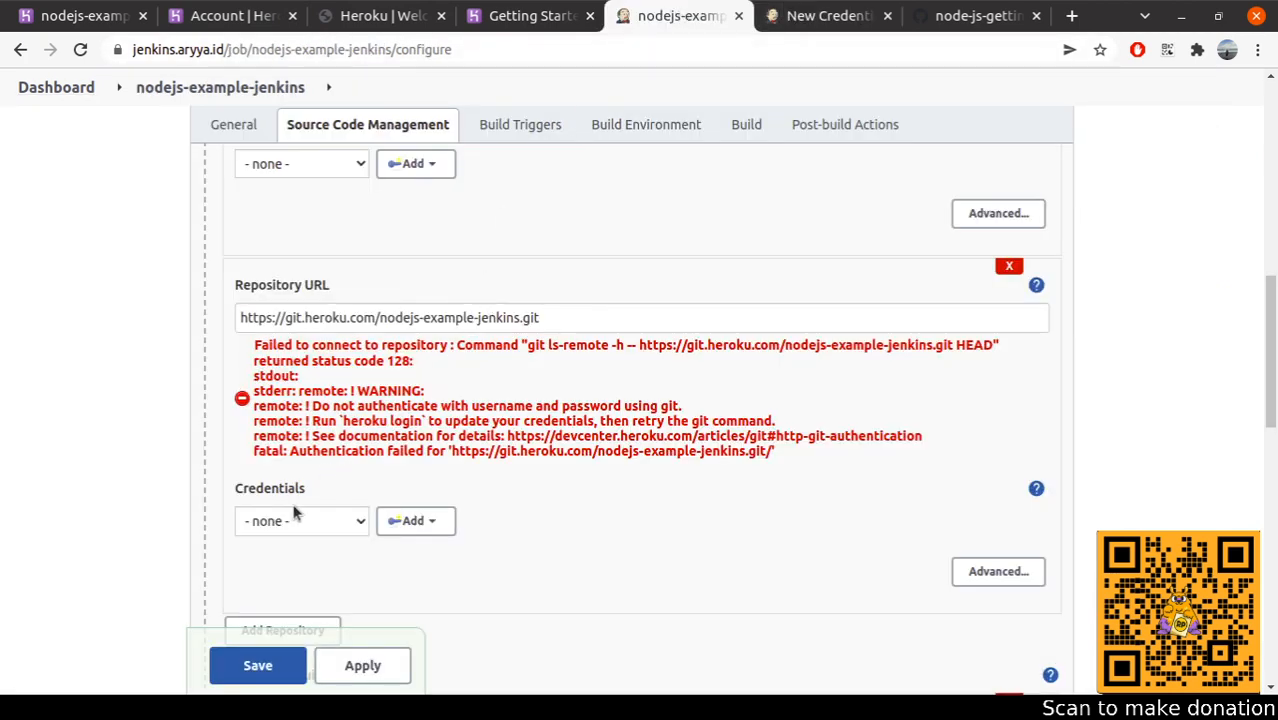
click(295, 533)
click(300, 569)
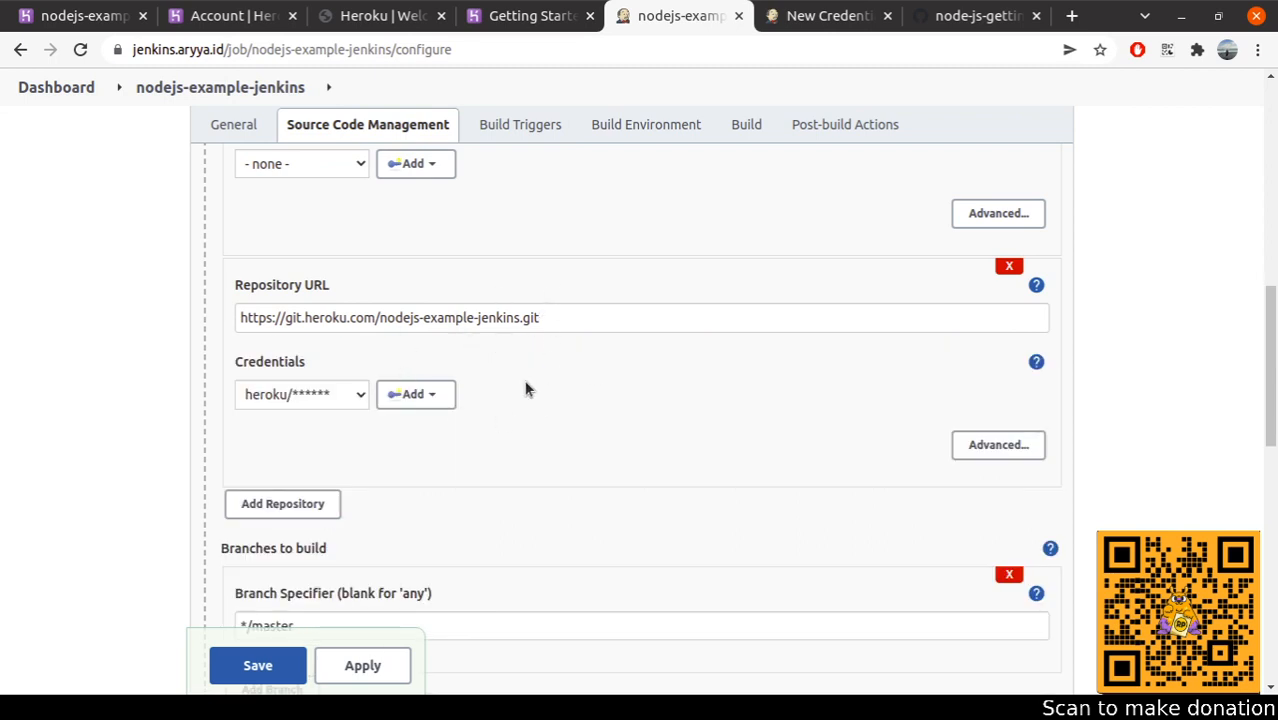
- Review the two repository entries and the branch specifier in the source code settings
scroll(500, 370, down, 1)
scroll(468, 342, up, 4)
scroll(445, 360, down, 1)
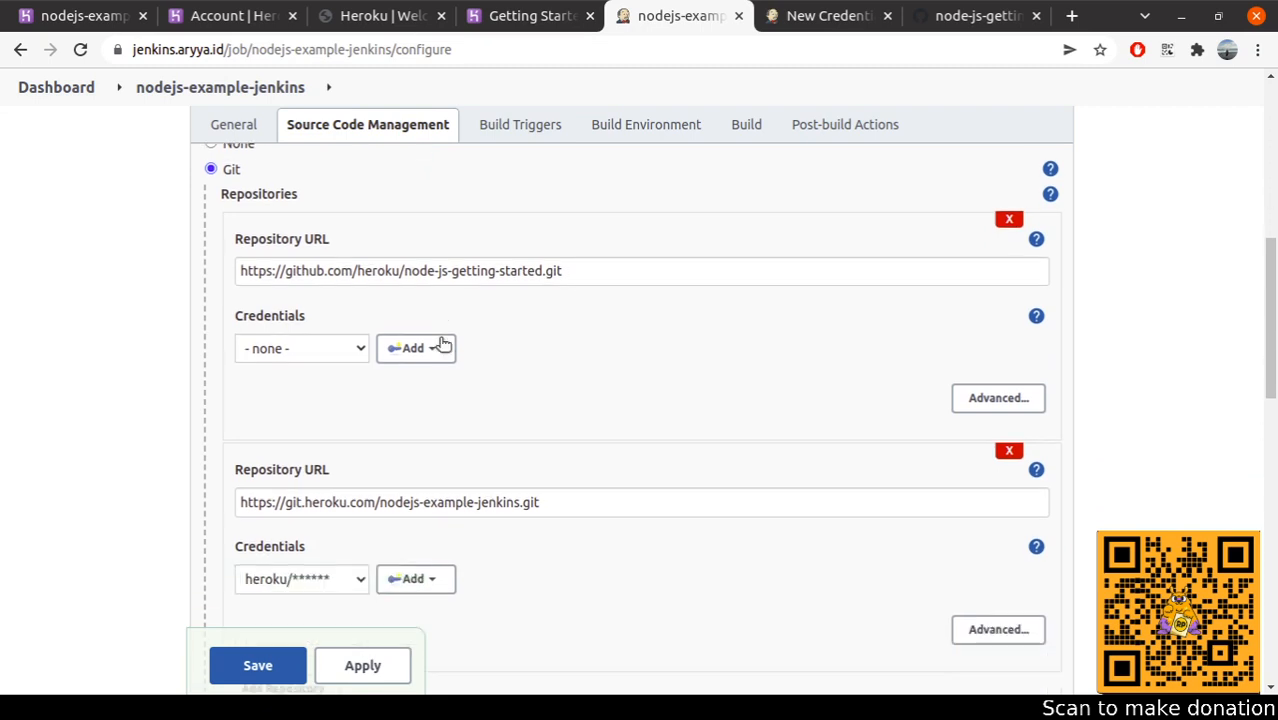
scroll(485, 251, down, 2)
scroll(513, 248, down, 2)
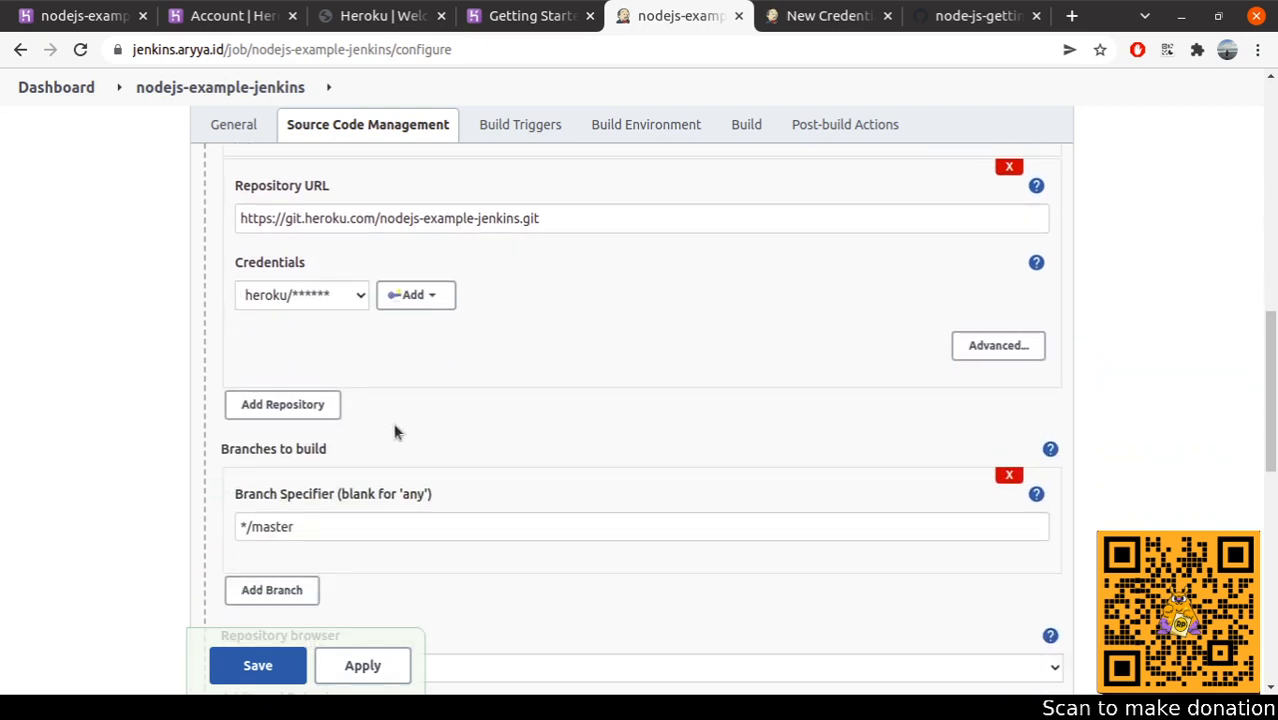
scroll(395, 431, down, 1)
scroll(470, 378, down, 2)
- Show the Heroku repository's advanced settings, name the remote jenkins-heroku and copy that name
scroll(430, 350, up, 4)
click(993, 398)
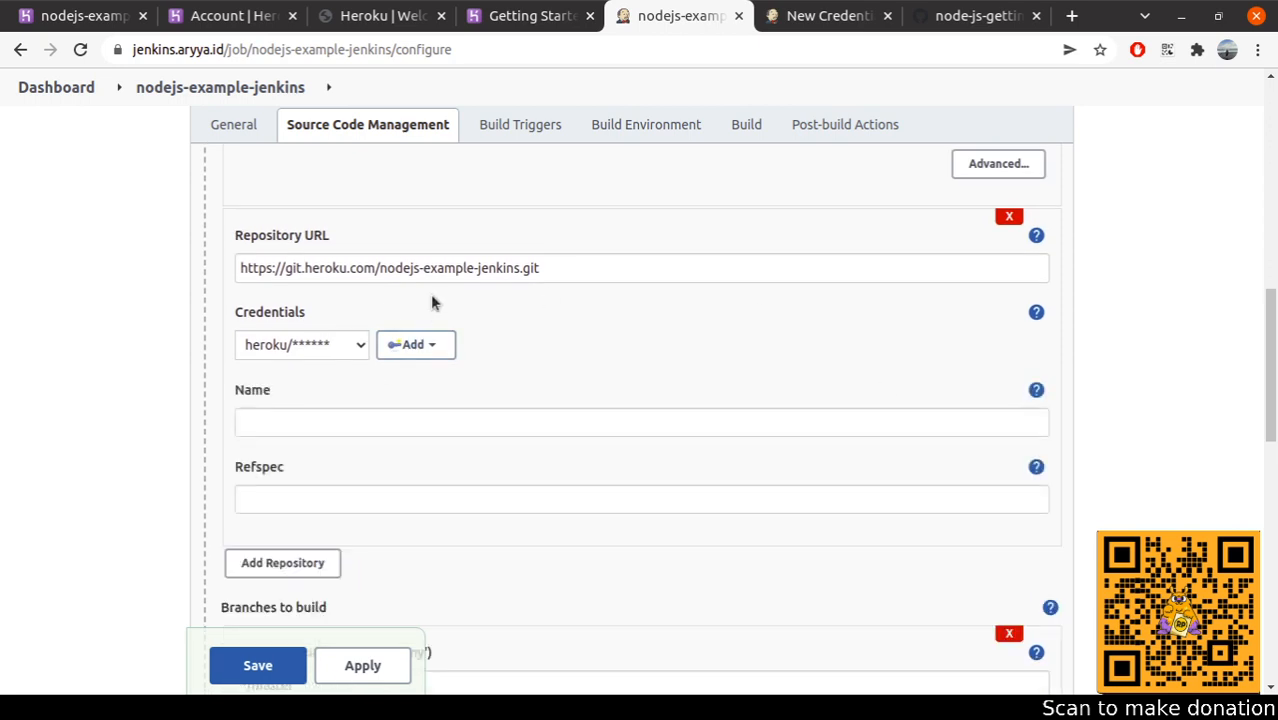
click(380, 422)
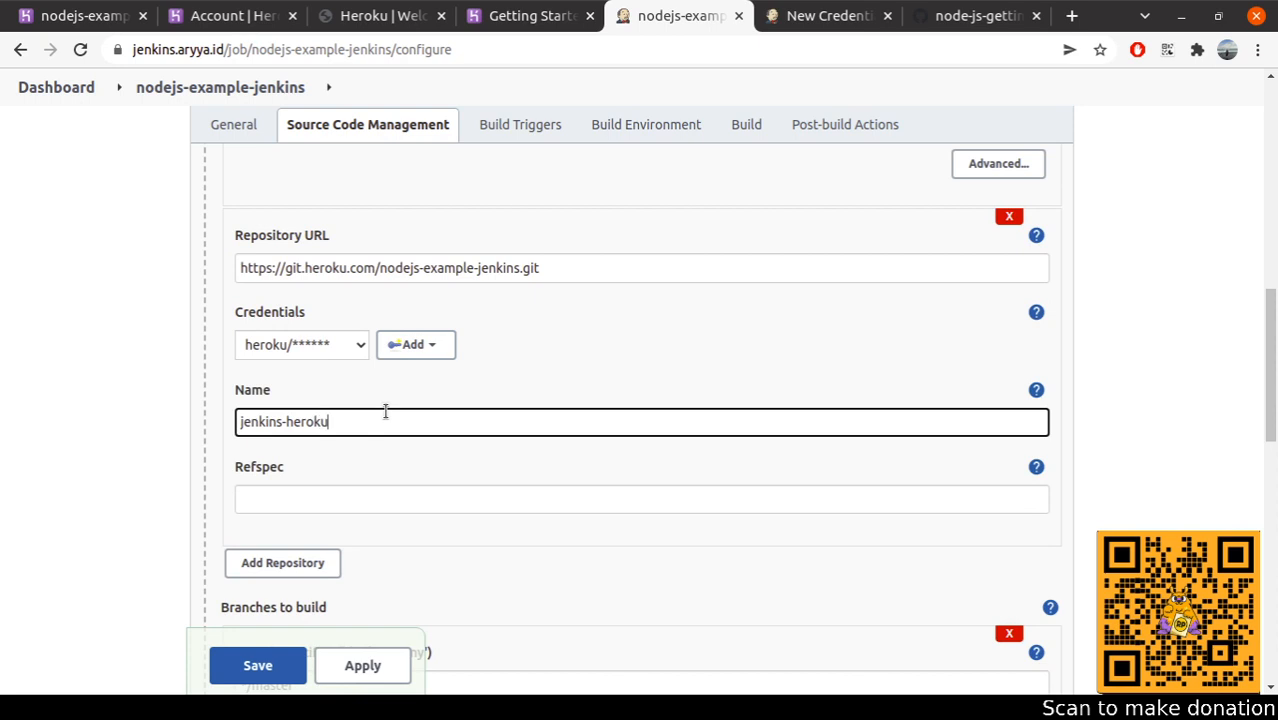
key(Home)
click(533, 300)
triple_click(305, 418)
key(ctrl+c)
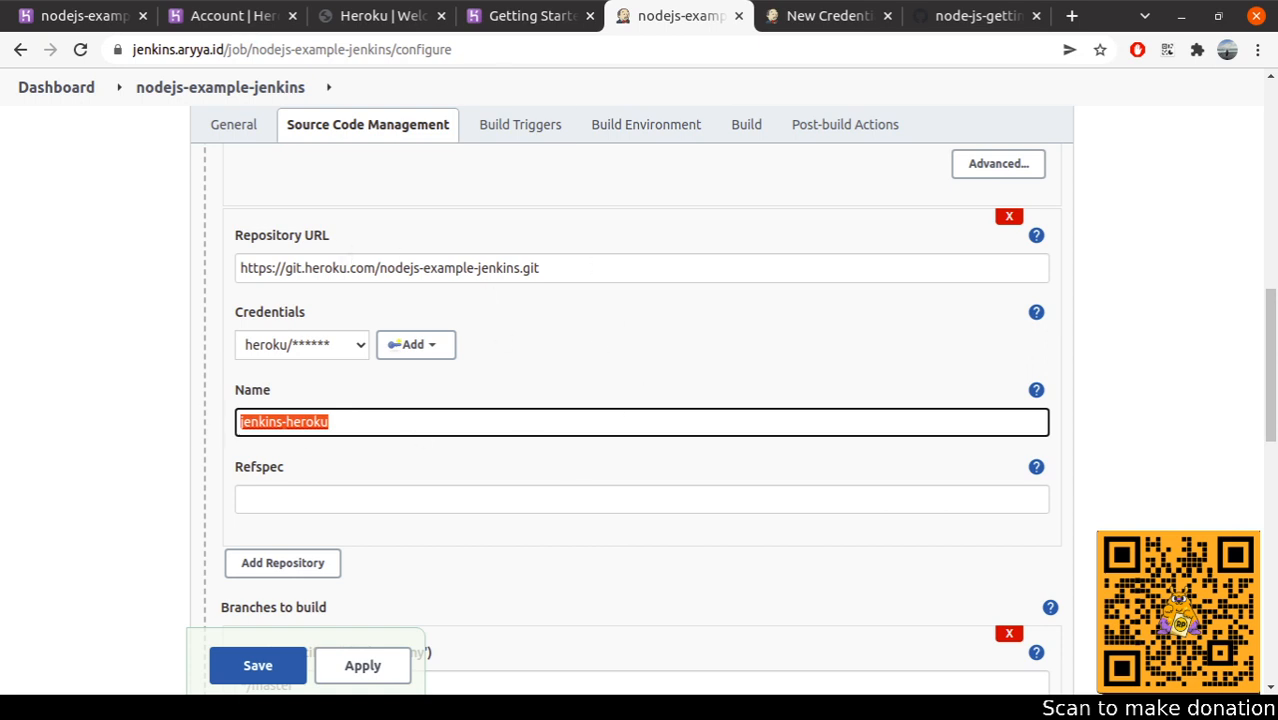
- Add a Git Publisher post-build action and turn on "Push Only If Build Succeeds"
scroll(553, 251, down, 7)
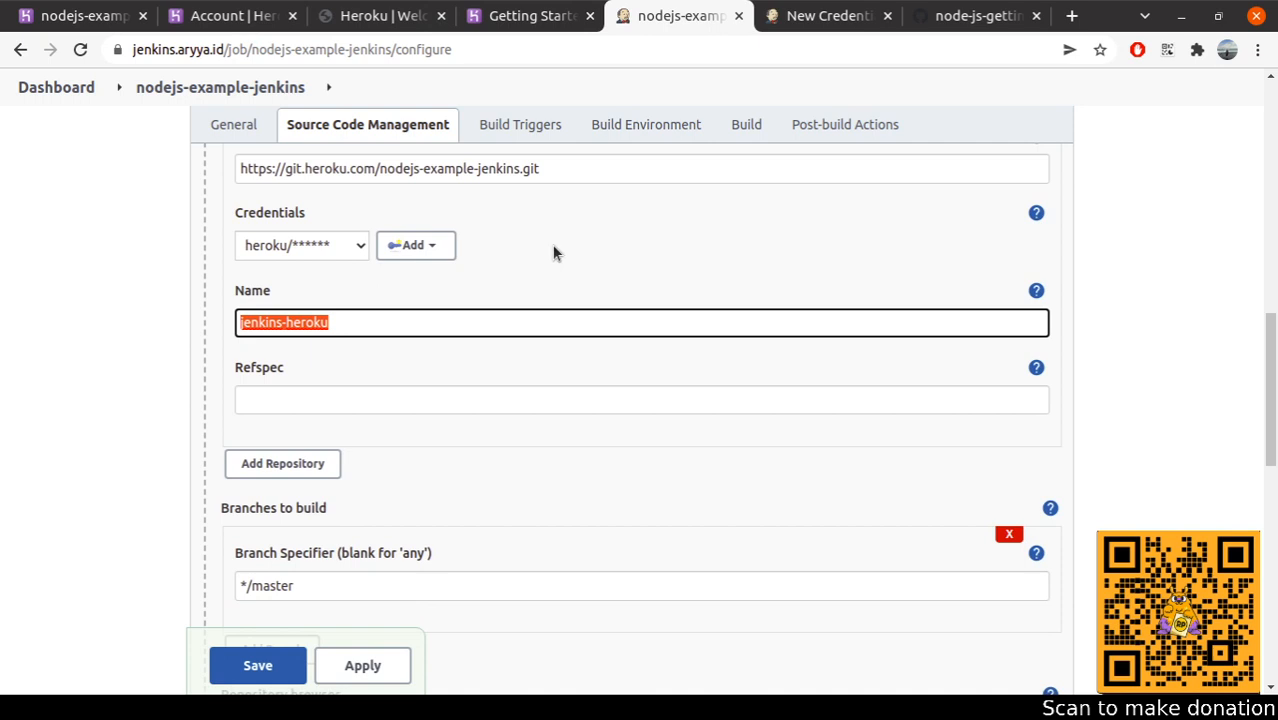
scroll(342, 339, down, 3)
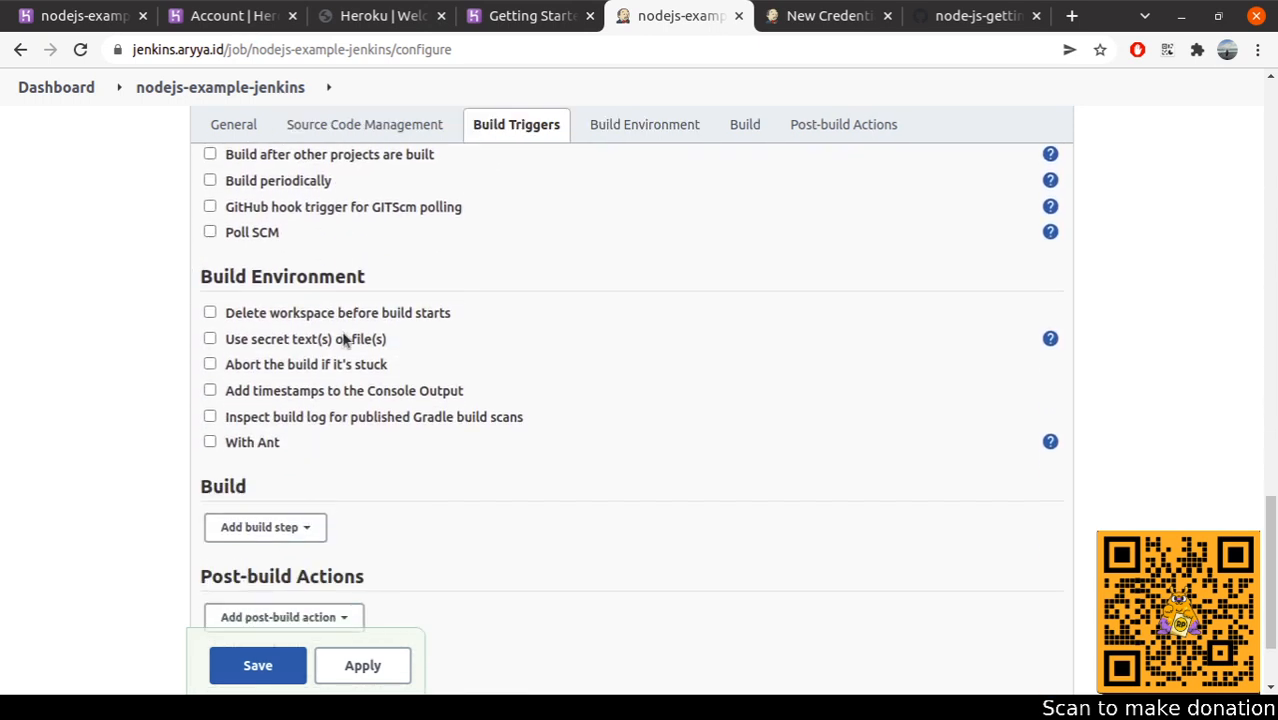
click(333, 489)
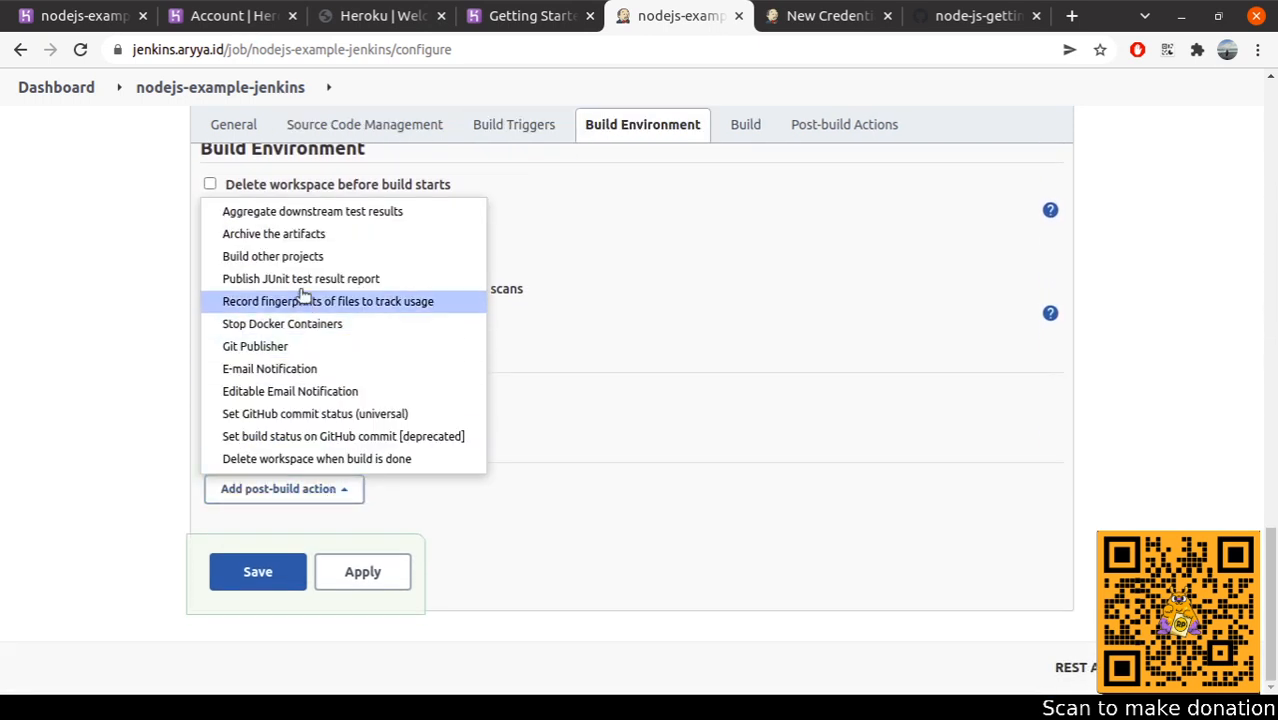
click(296, 346)
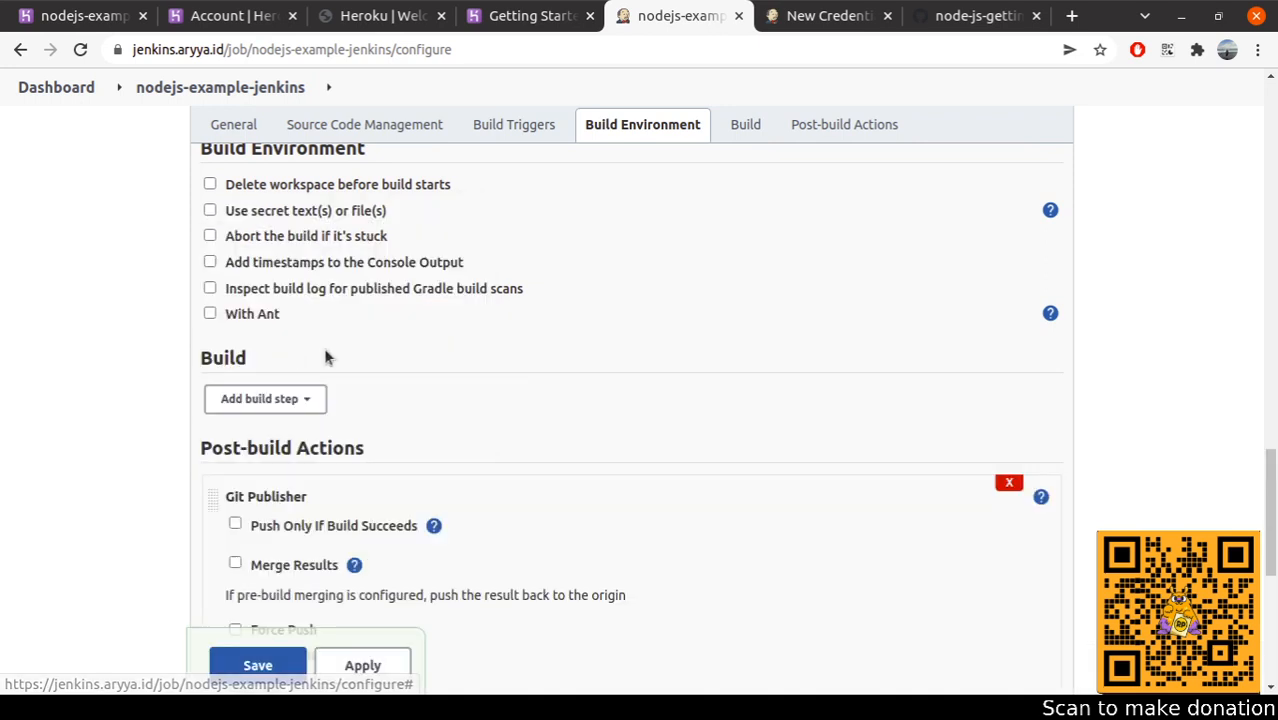
scroll(330, 350, down, 1)
click(322, 433)
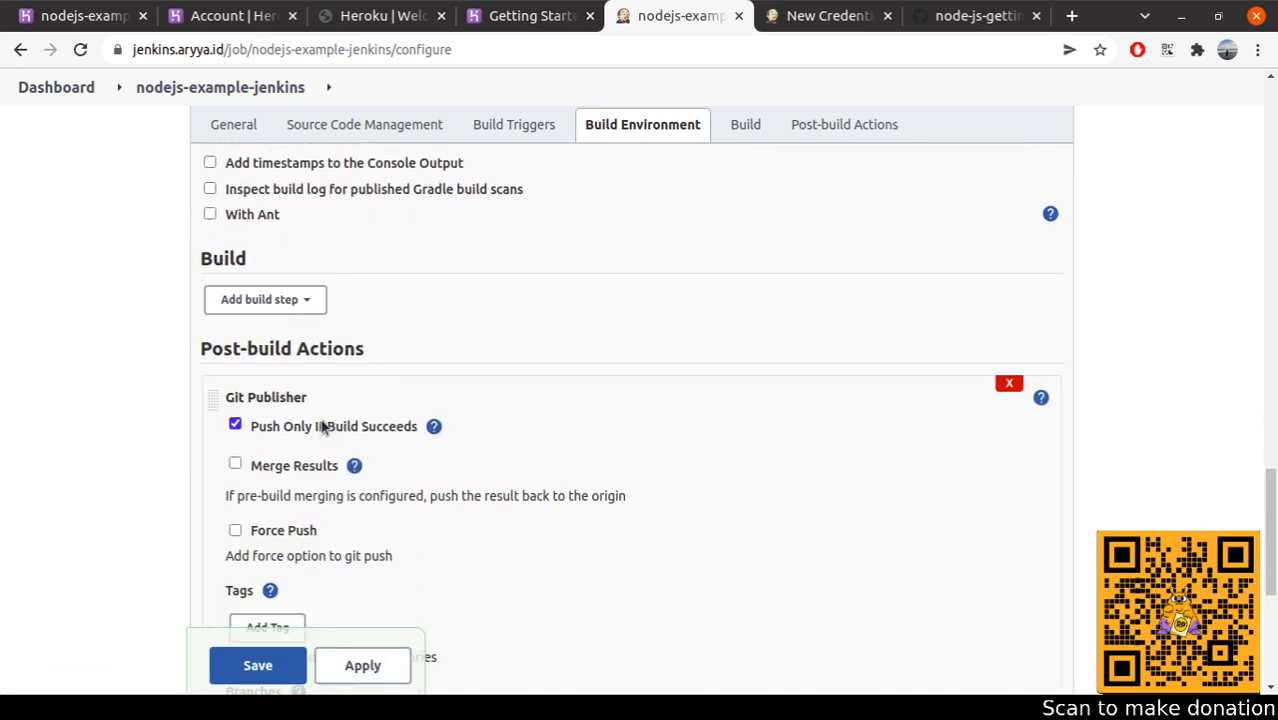
- Add a branch entry to the Git Publisher and set the branch to push to refs/head/master
scroll(395, 412, down, 2)
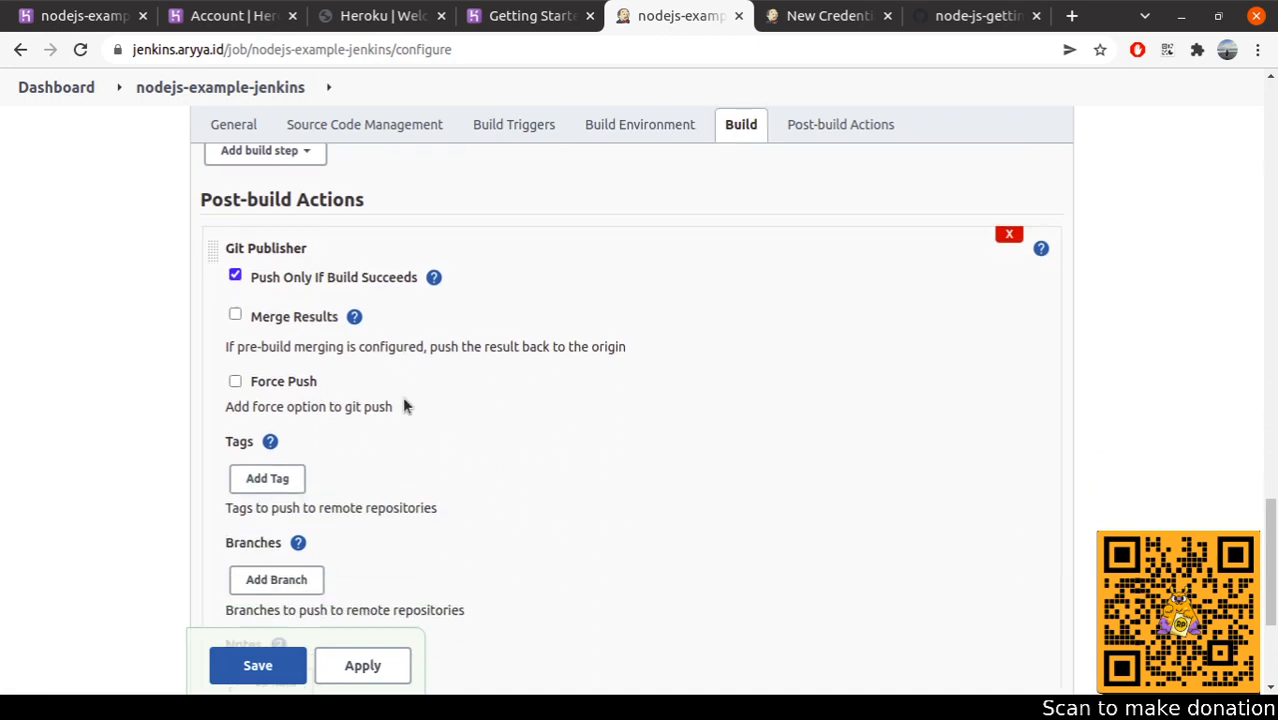
scroll(301, 395, down, 2)
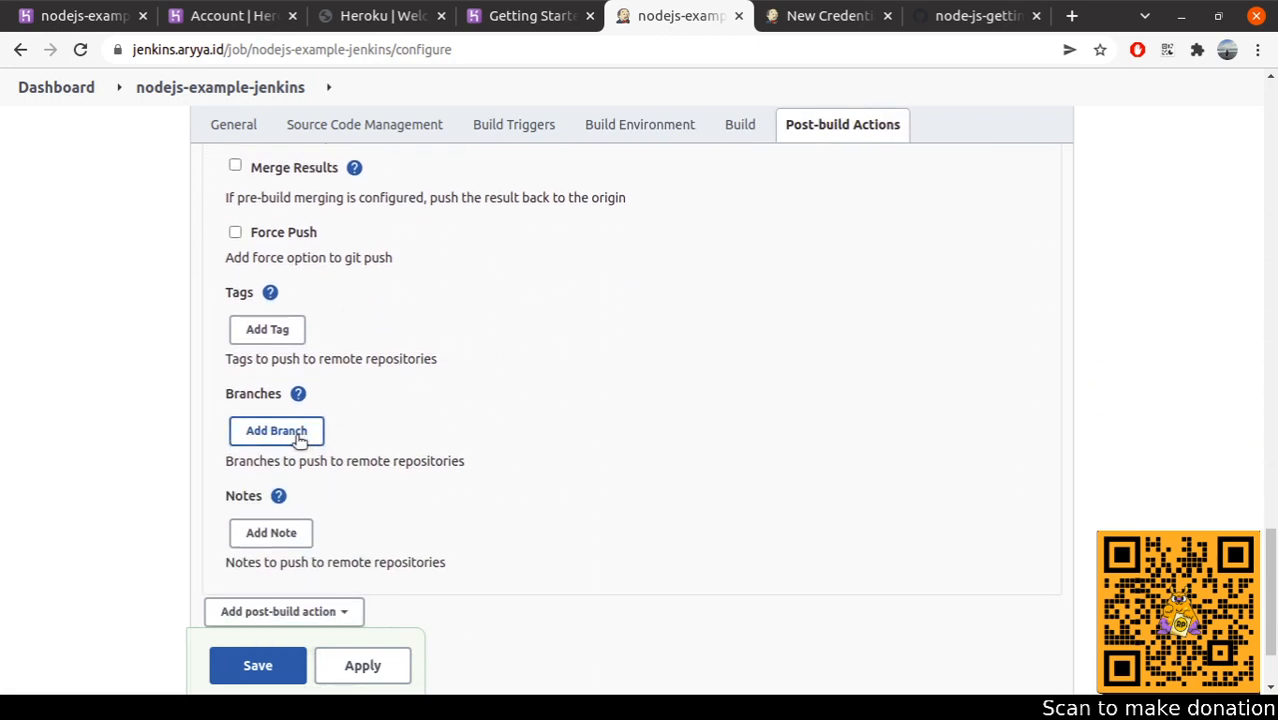
scroll(300, 440, down, 2)
scroll(300, 310, up, 1)
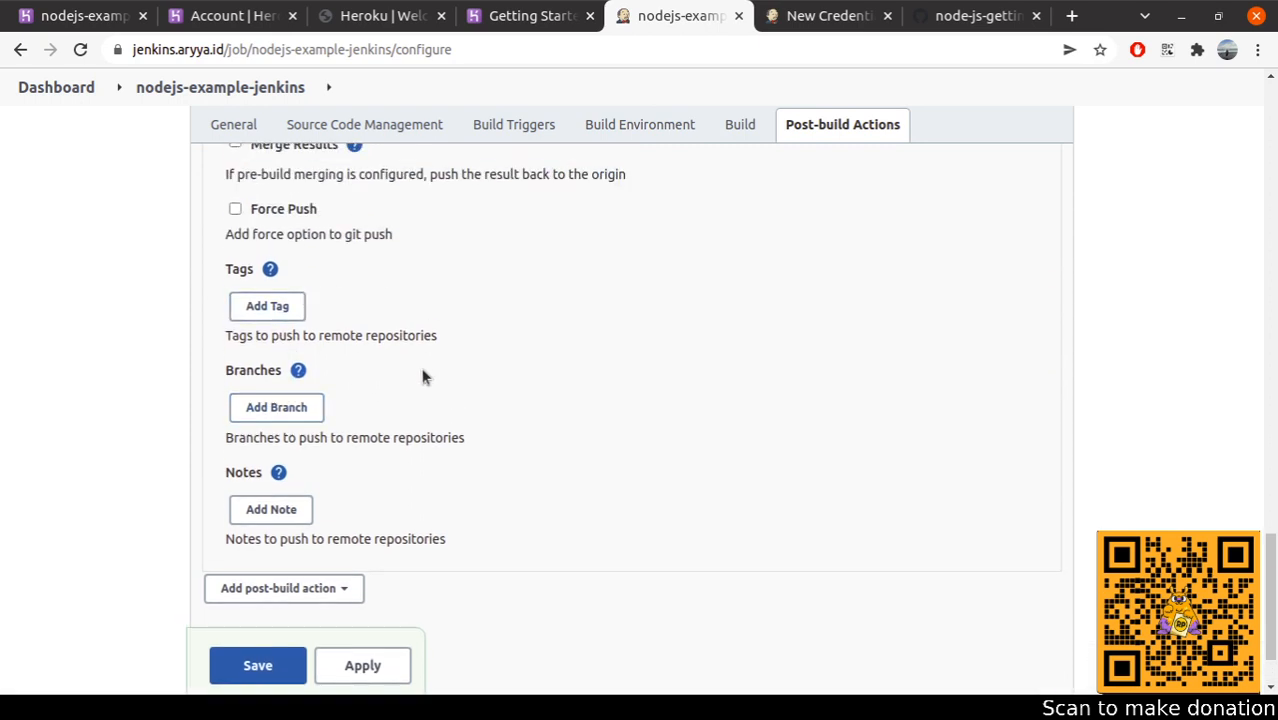
click(312, 406)
click(391, 462)
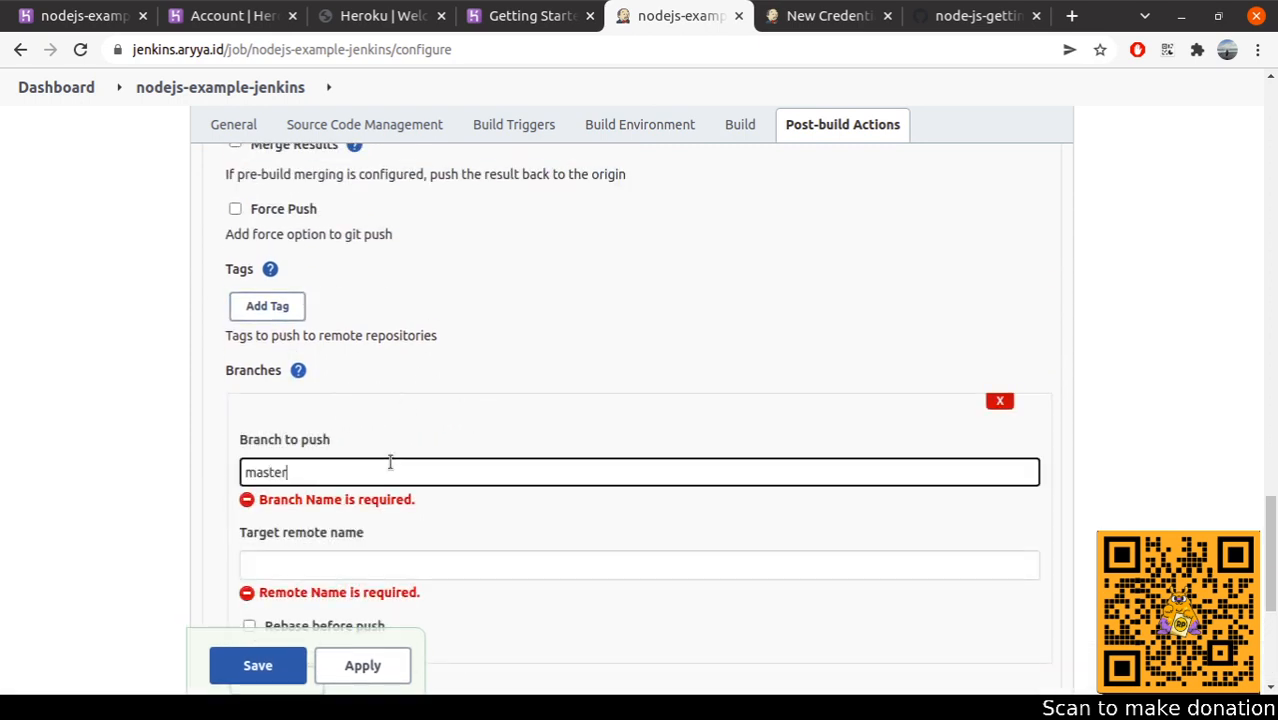
text(refs/head)
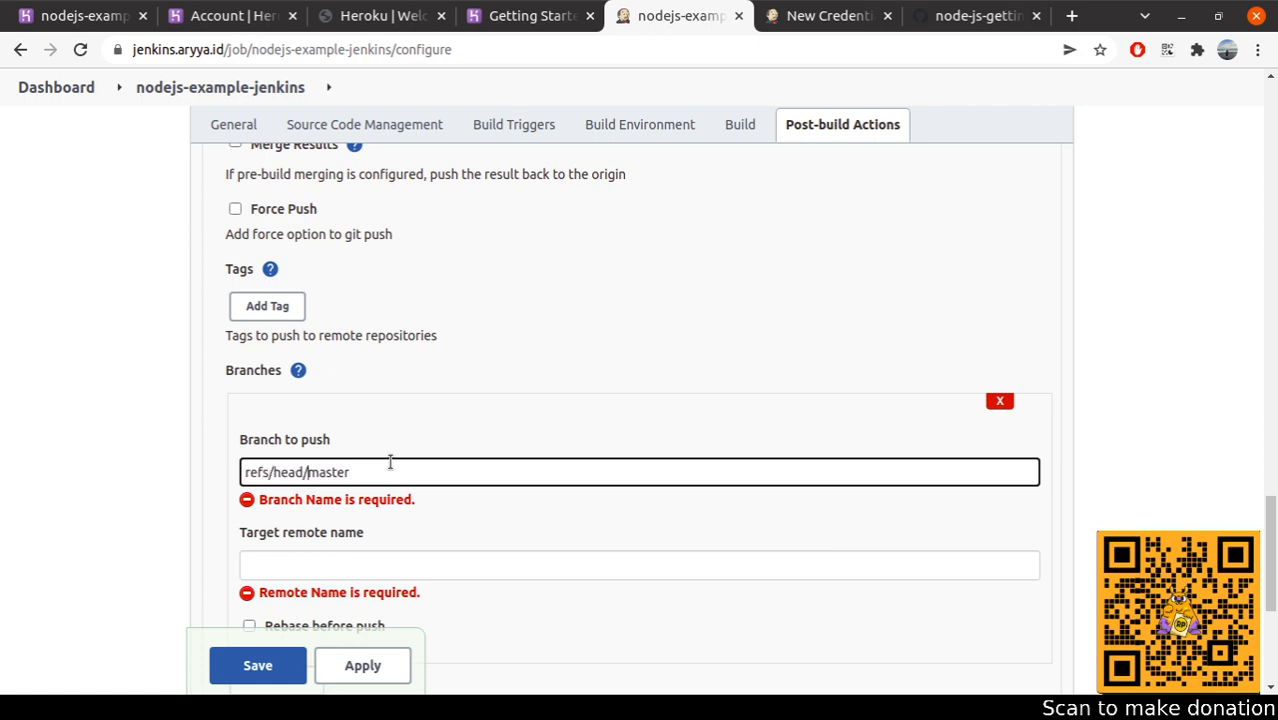
text(/)
- Set the target remote name of the Git Publisher branch to the copied name jenkins-heroku
click(410, 558)
scroll(385, 397, down, 1)
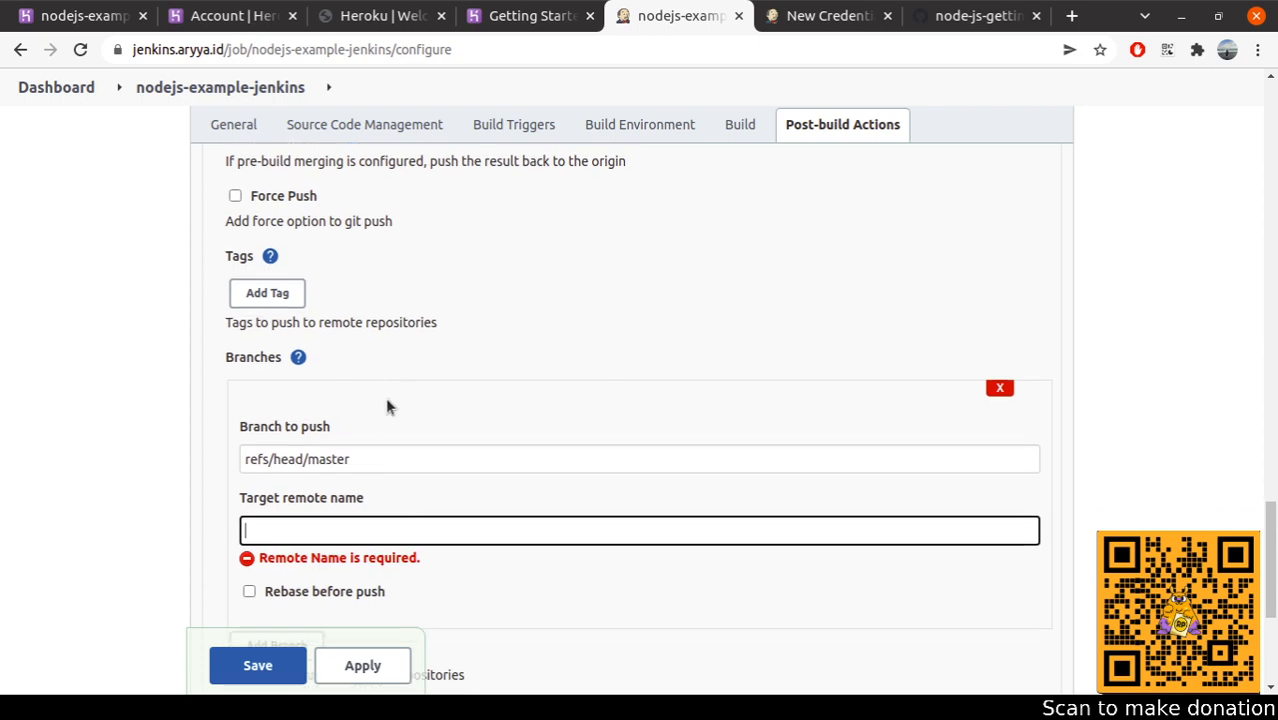
key(ctrl+v)
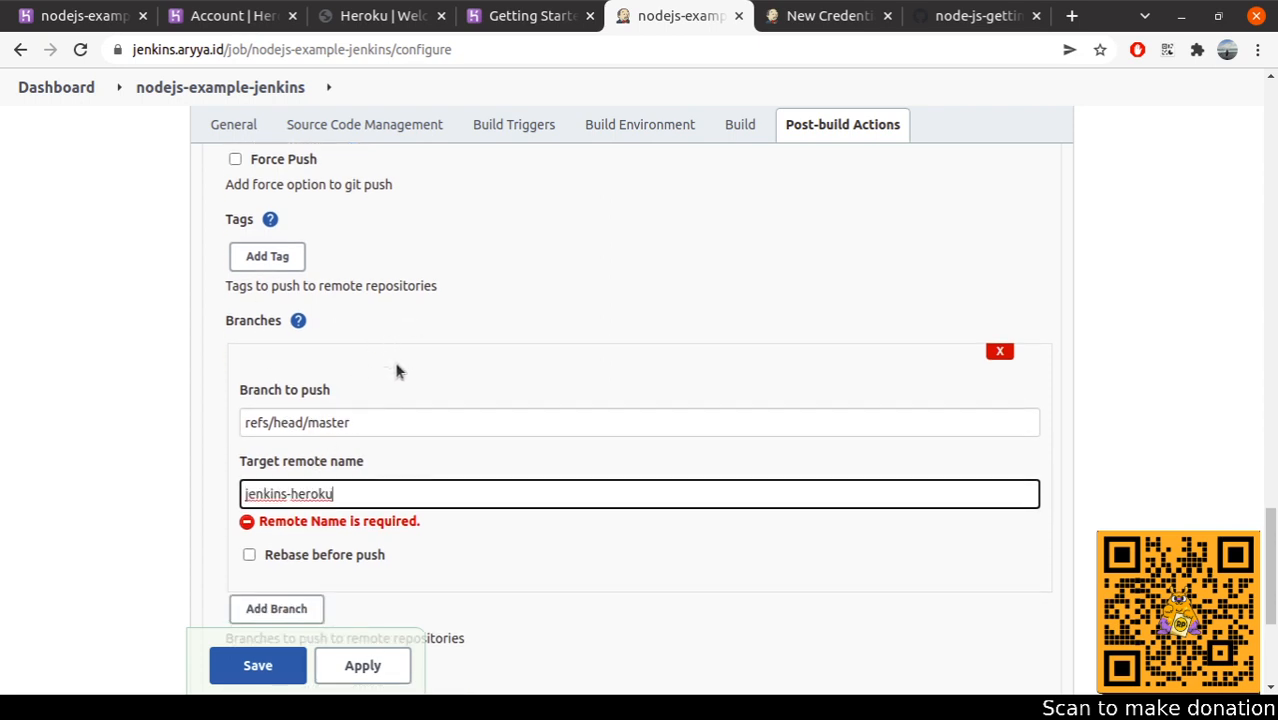
click(137, 505)
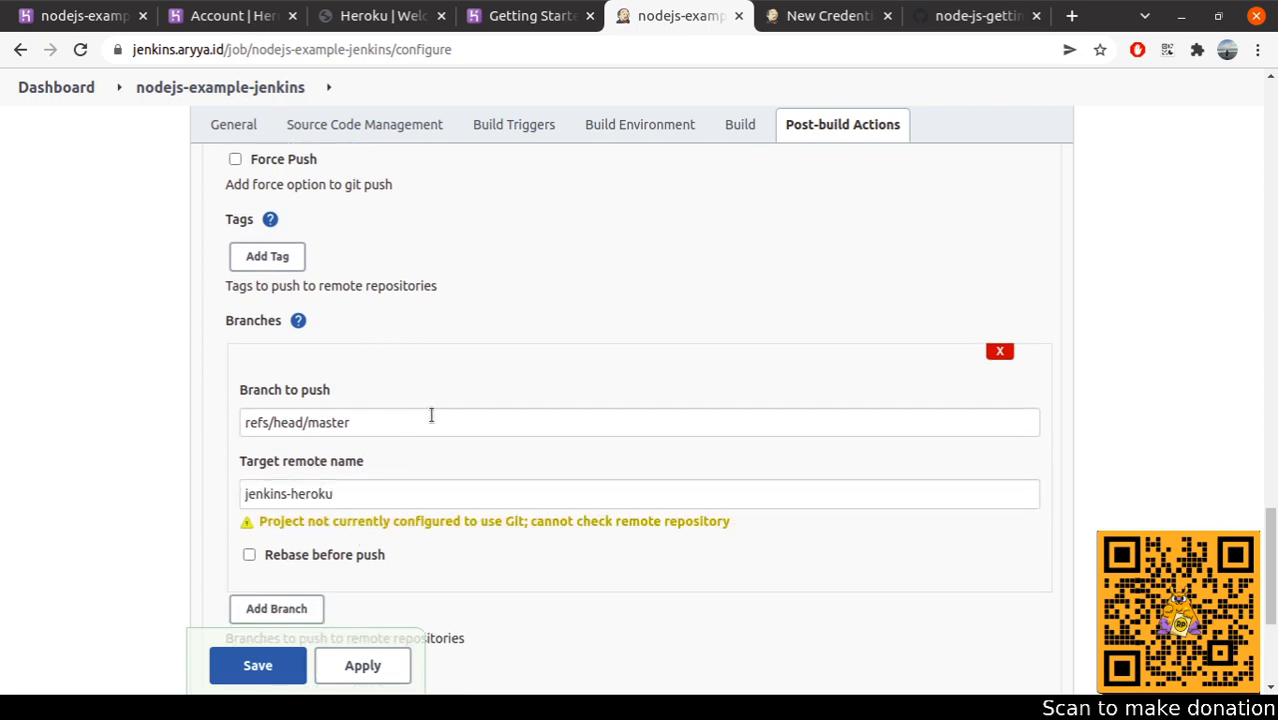
- Look over the Git Publisher settings, then apply and save the job configuration
scroll(402, 437, down, 1)
scroll(414, 420, up, 5)
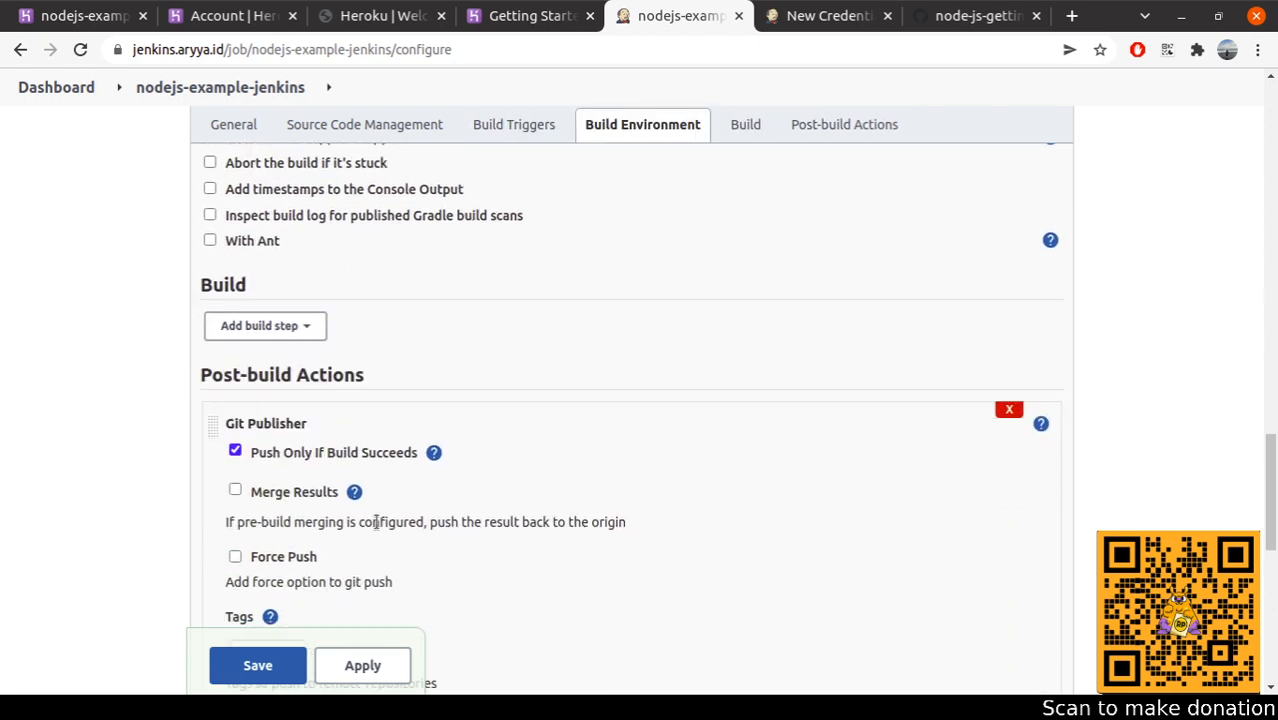
scroll(376, 522, down, 2)
click(340, 660)
click(257, 665)
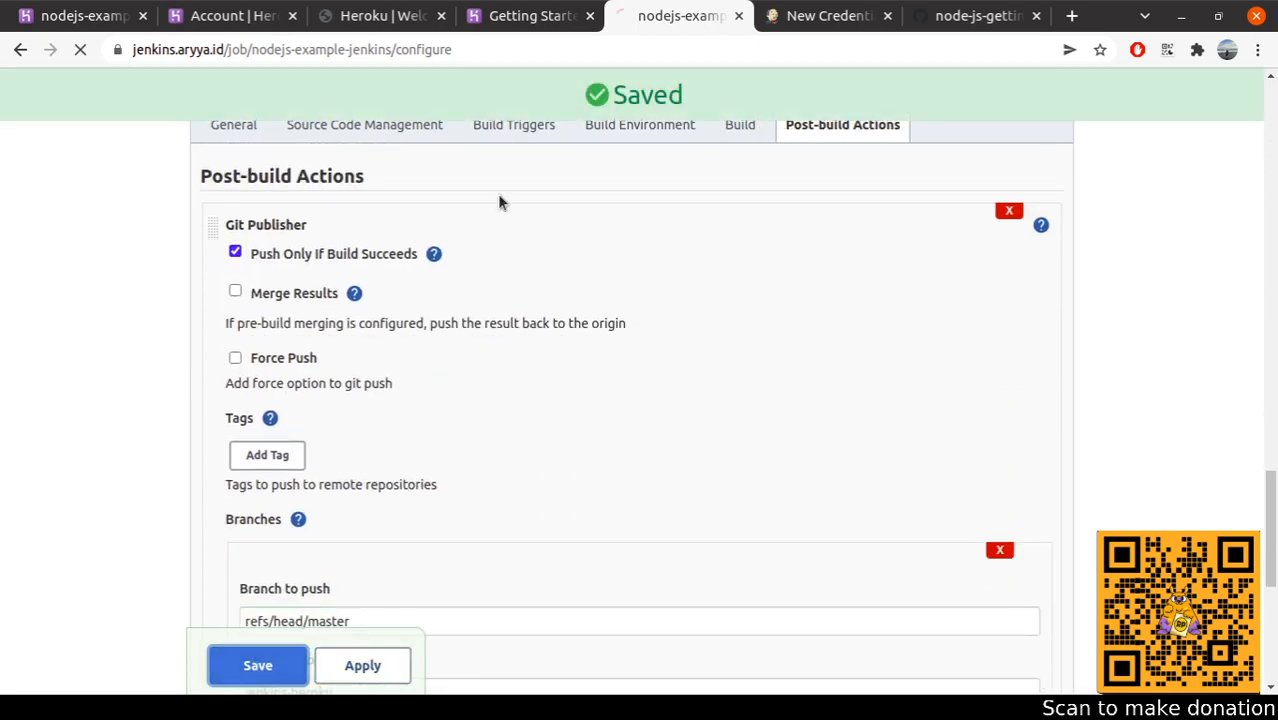
- Skim the deployment and dependency sections of Heroku's Node.js guide and view the current nodejs-example-jenkins app page
click(510, 18)
scroll(545, 297, down, 2)
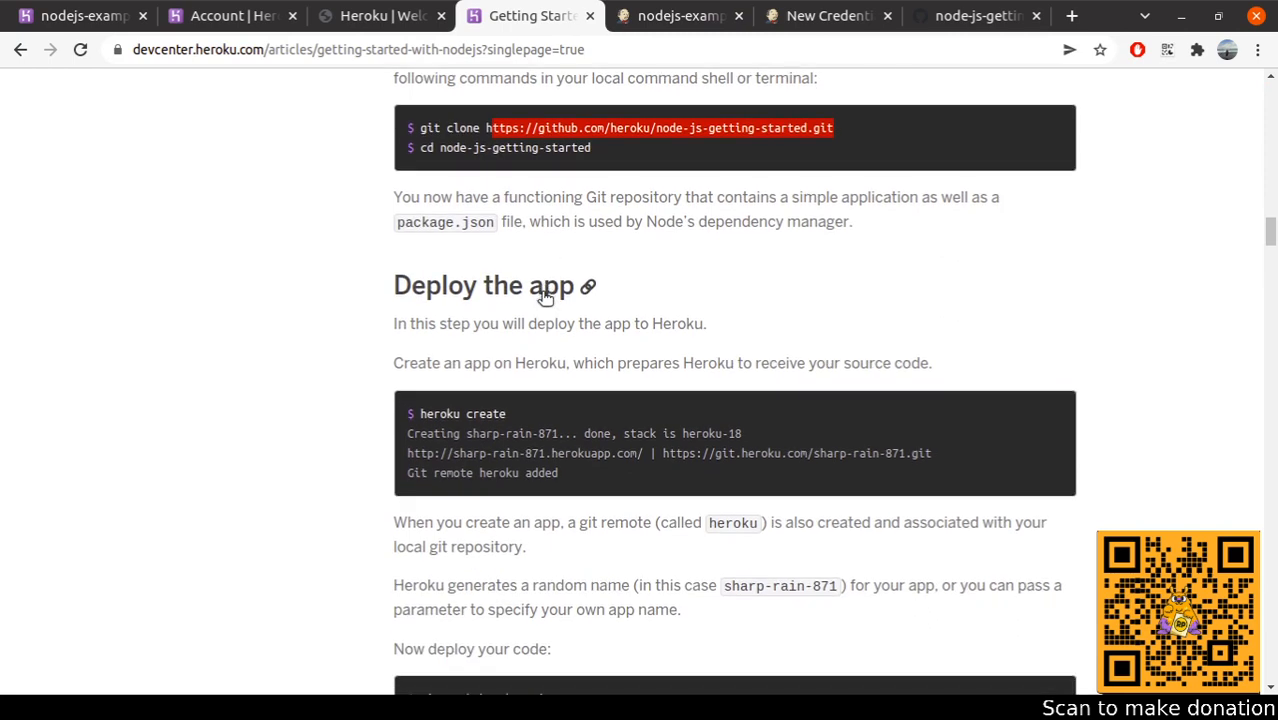
scroll(545, 297, down, 20)
scroll(574, 186, down, 15)
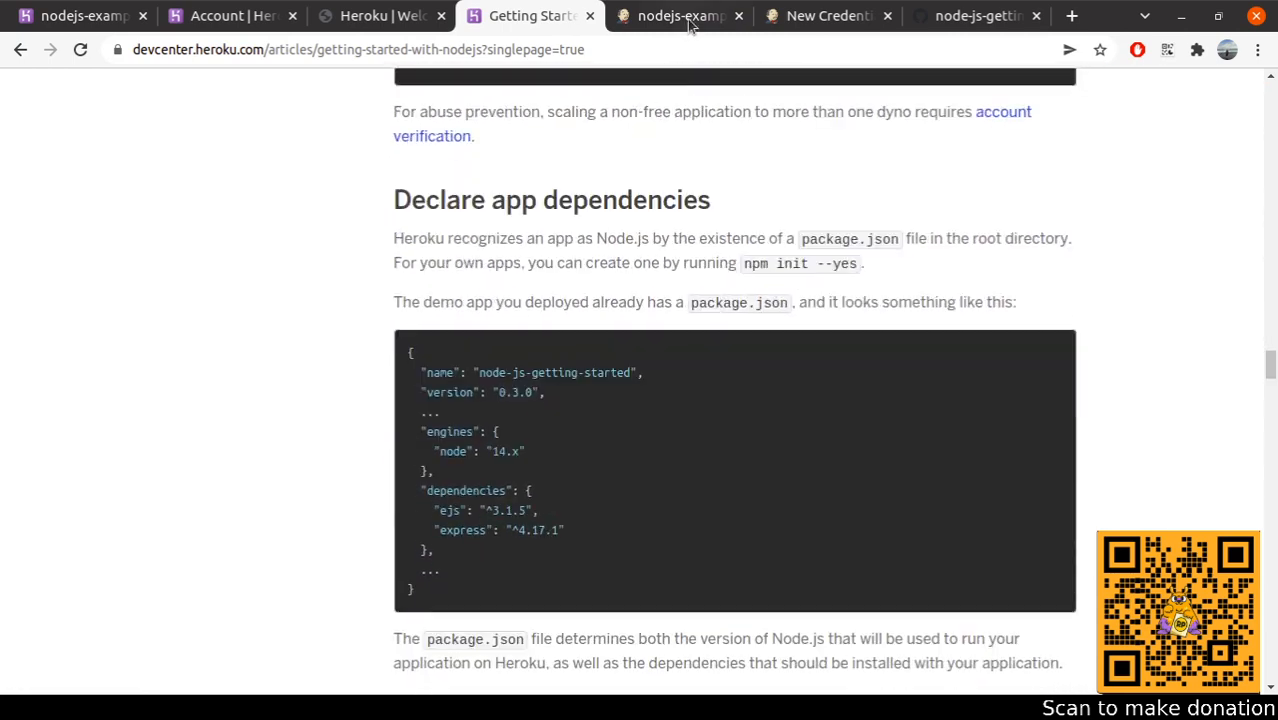
click(686, 20)
click(383, 16)
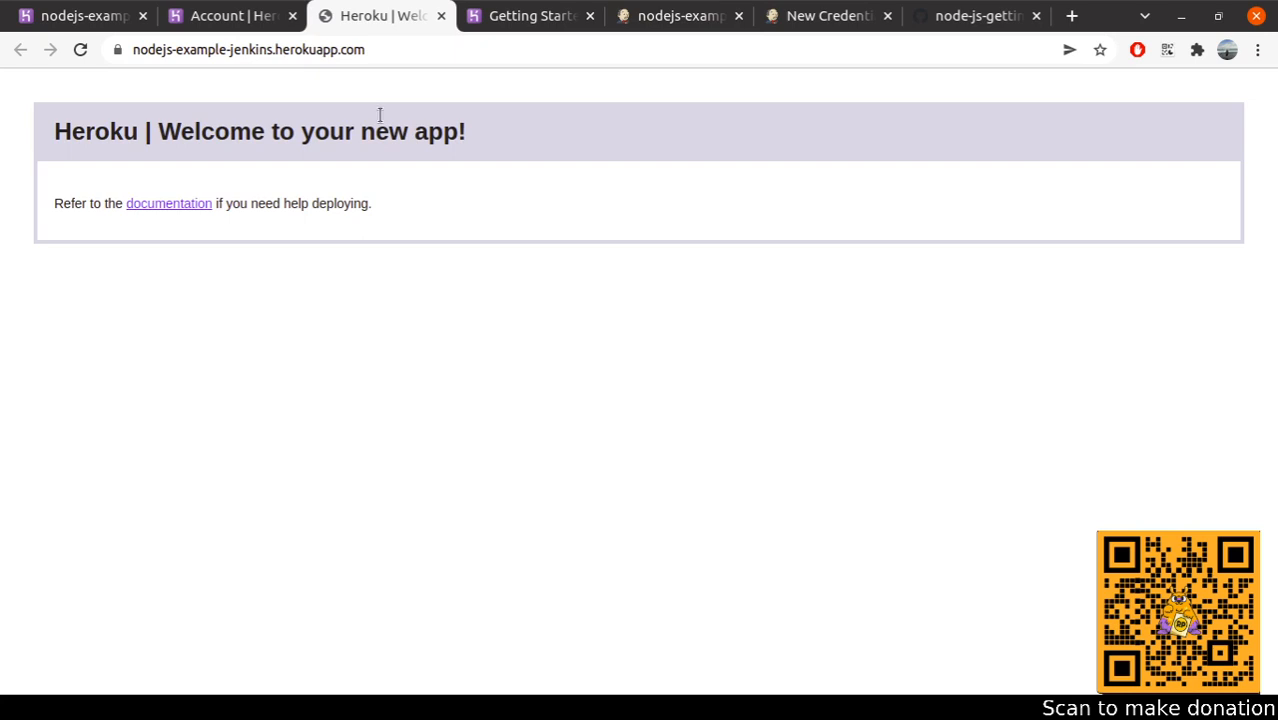
- Close the Heroku guide and start a build of the nodejs-example-jenkins project in Jenkins
click(590, 16)
click(546, 28)
click(105, 362)
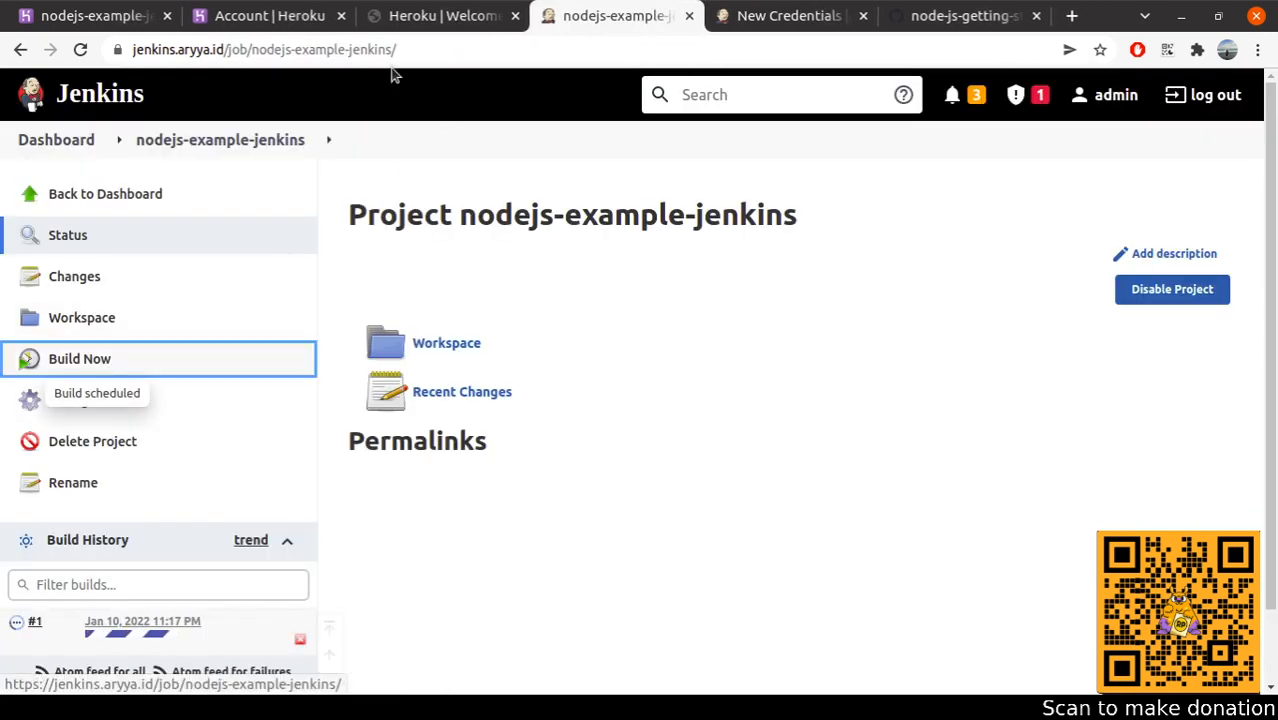
- Glance at the Heroku app page, then open the console output of Jenkins build #1
click(439, 31)
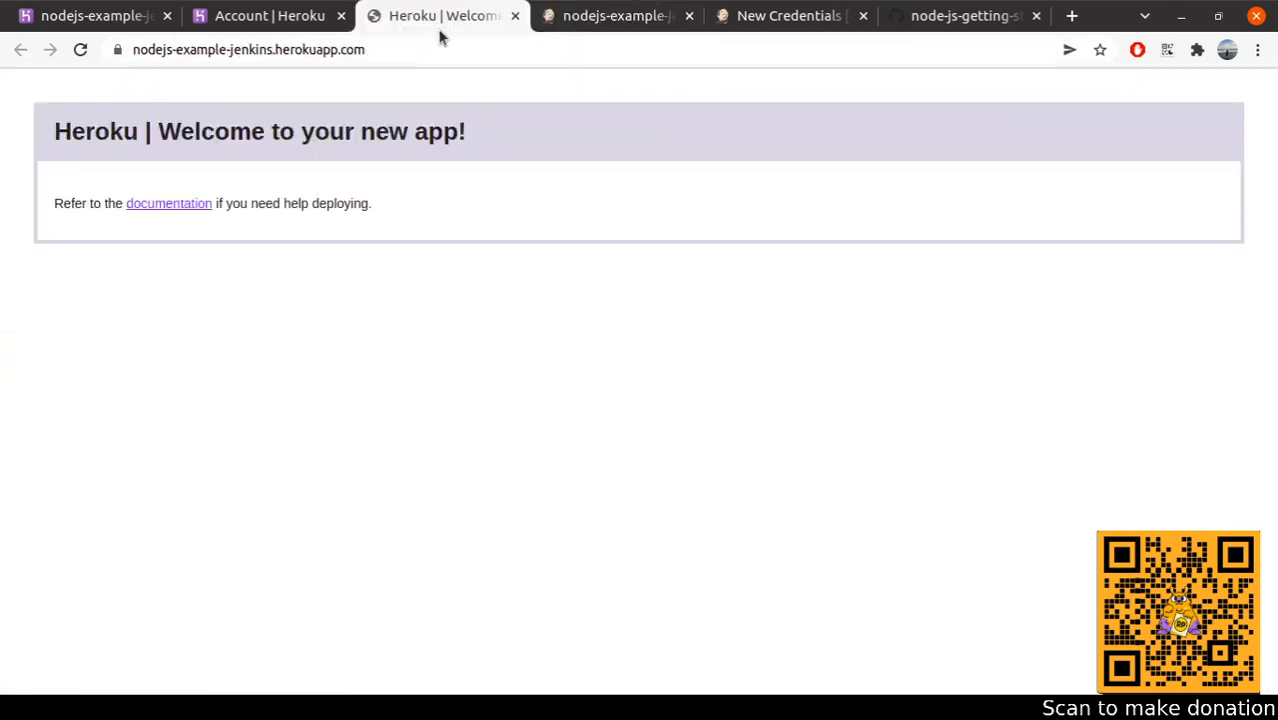
click(602, 20)
scroll(37, 565, down, 1)
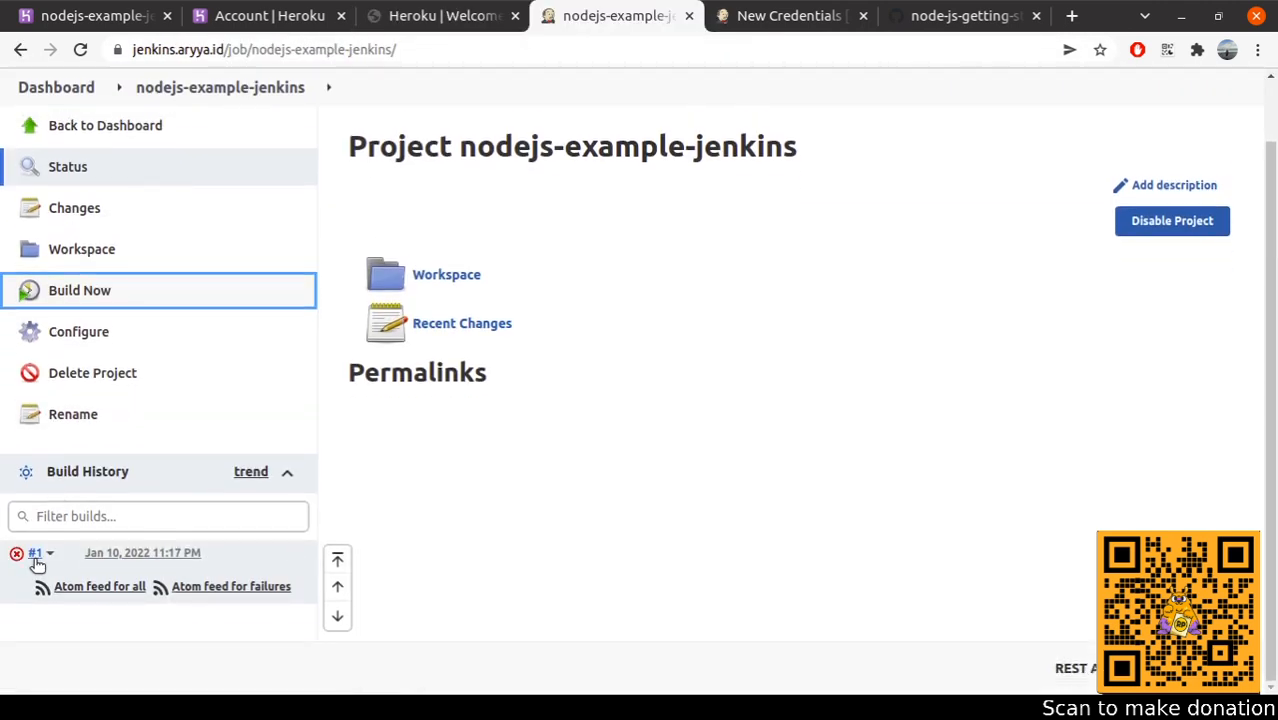
click(36, 556)
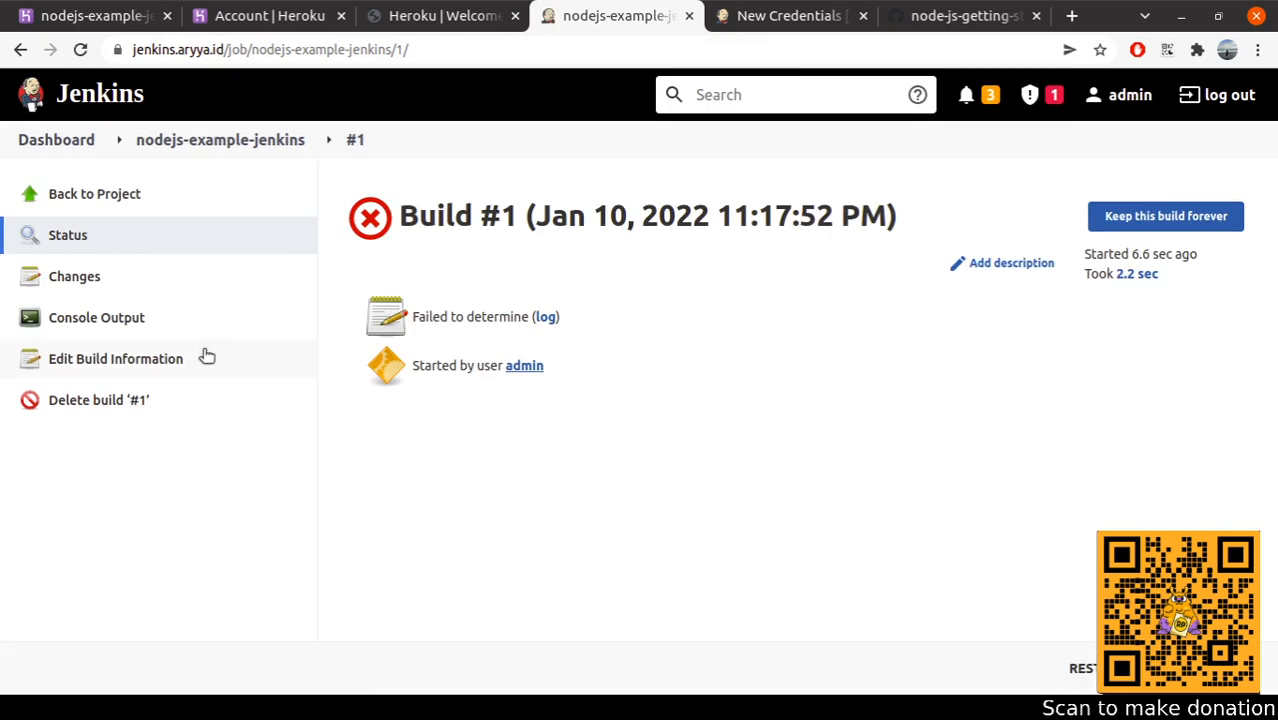
click(188, 320)
scroll(660, 318, down, 3)
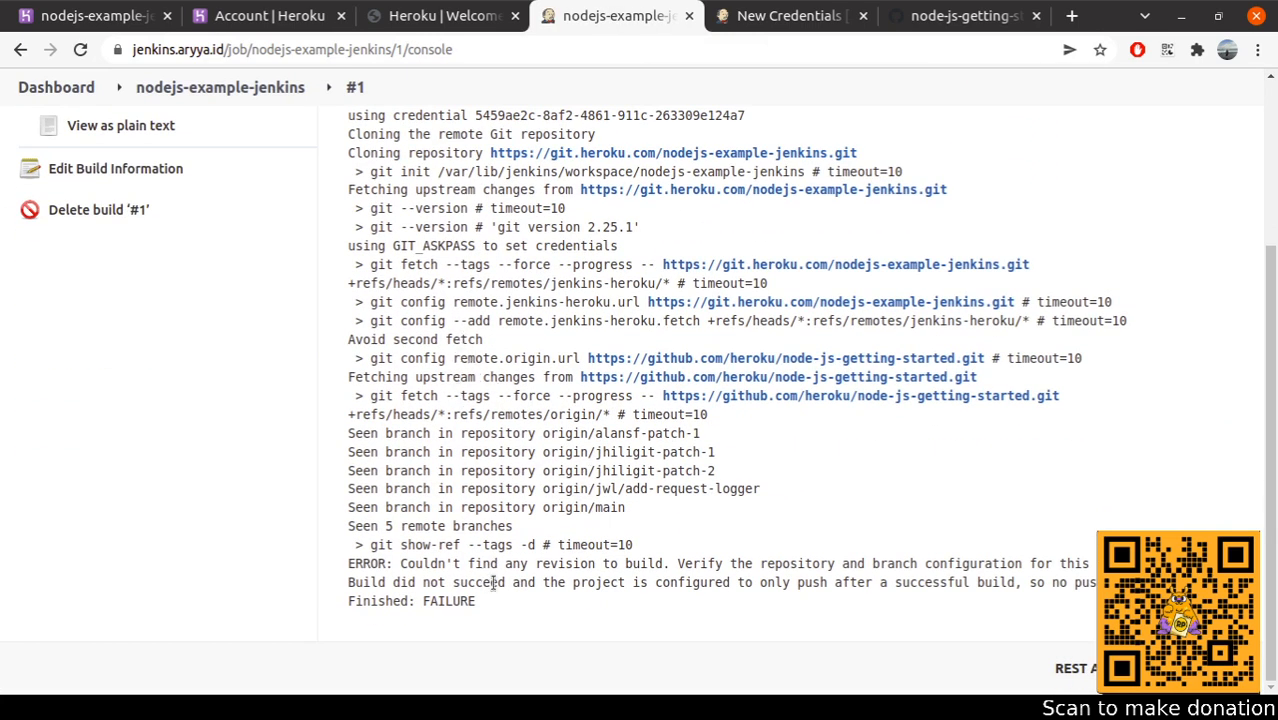
- Examine the error lines and the remote configuration and fetch lines in the console output of build #1
drag(530, 566, 590, 598)
click(628, 574)
drag(500, 564, 538, 585)
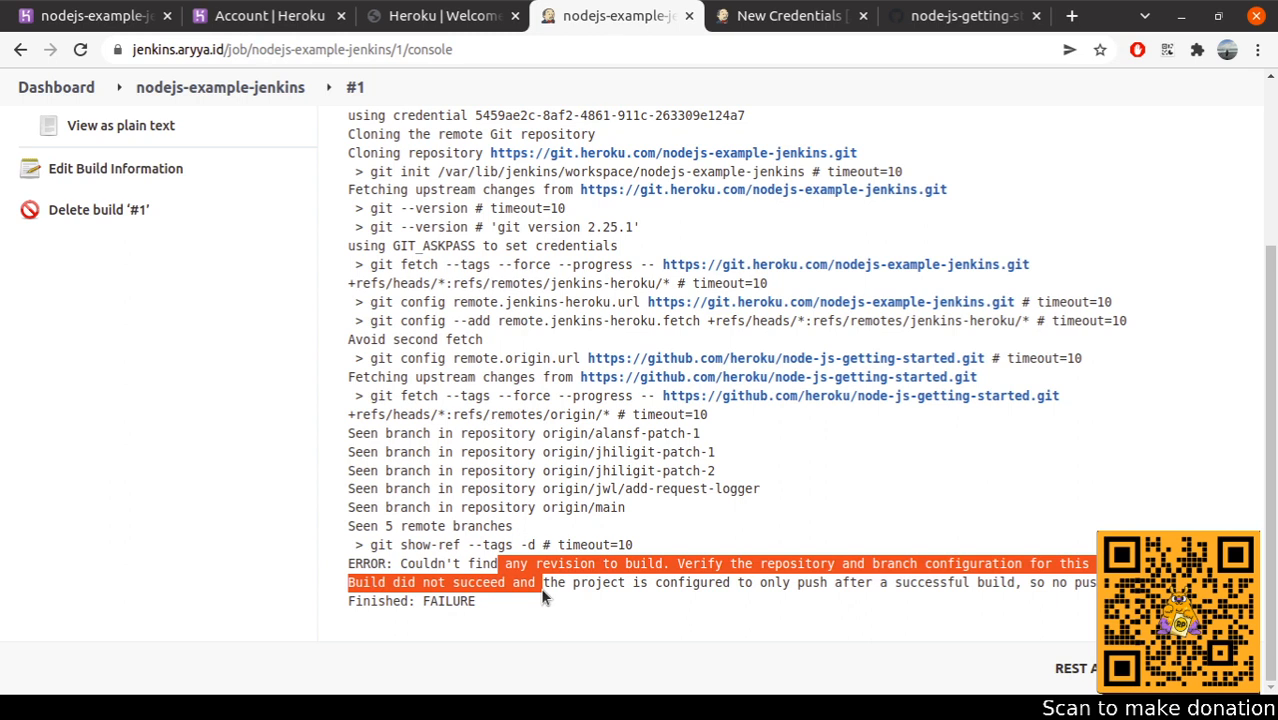
scroll(543, 590, up, 3)
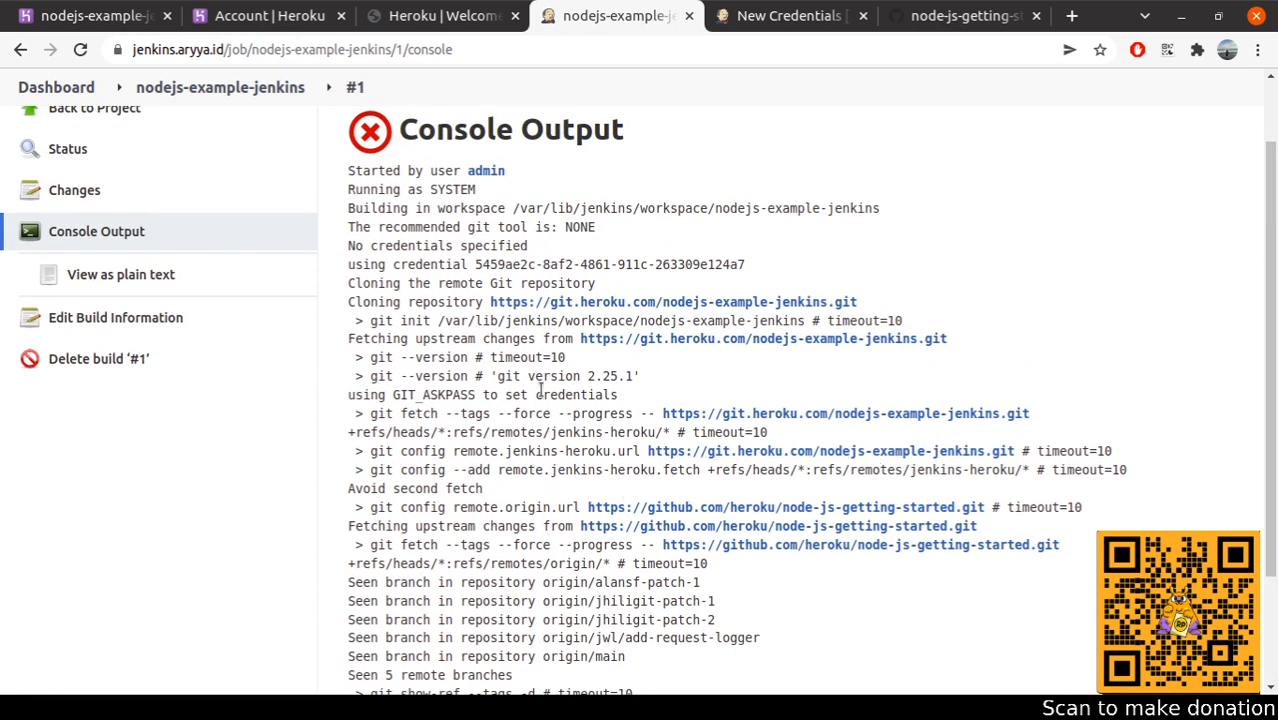
drag(414, 455, 432, 522)
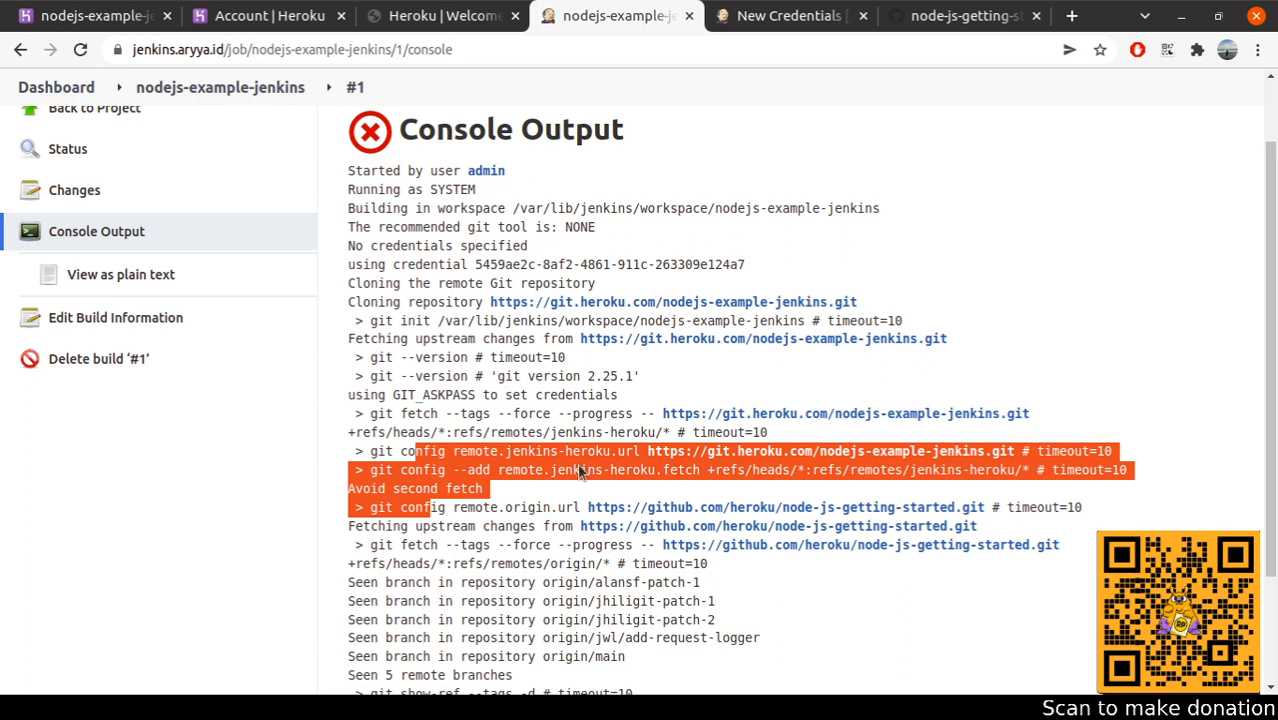
scroll(575, 475, down, 1)
drag(436, 463, 476, 558)
click(478, 556)
scroll(520, 420, up, 3)
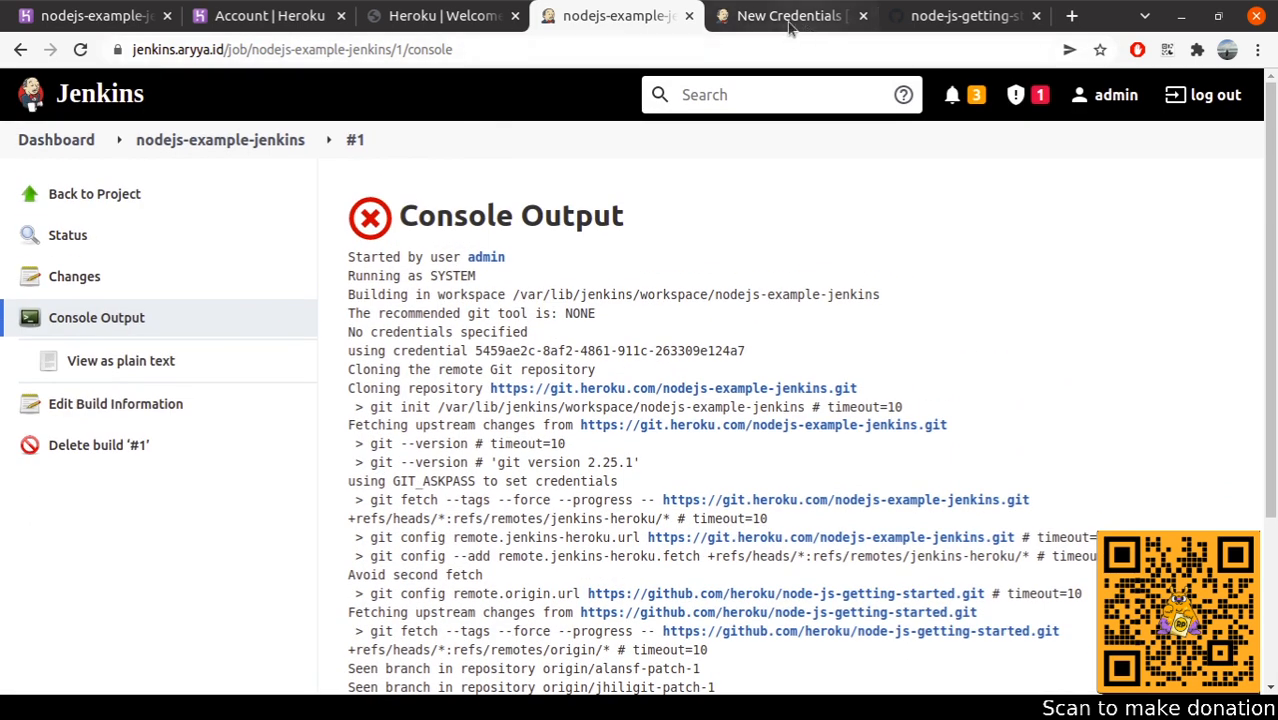
- Reopen the nodejs-example-jenkins job configuration and review its two Git repositories and the branch specifier
click(220, 140)
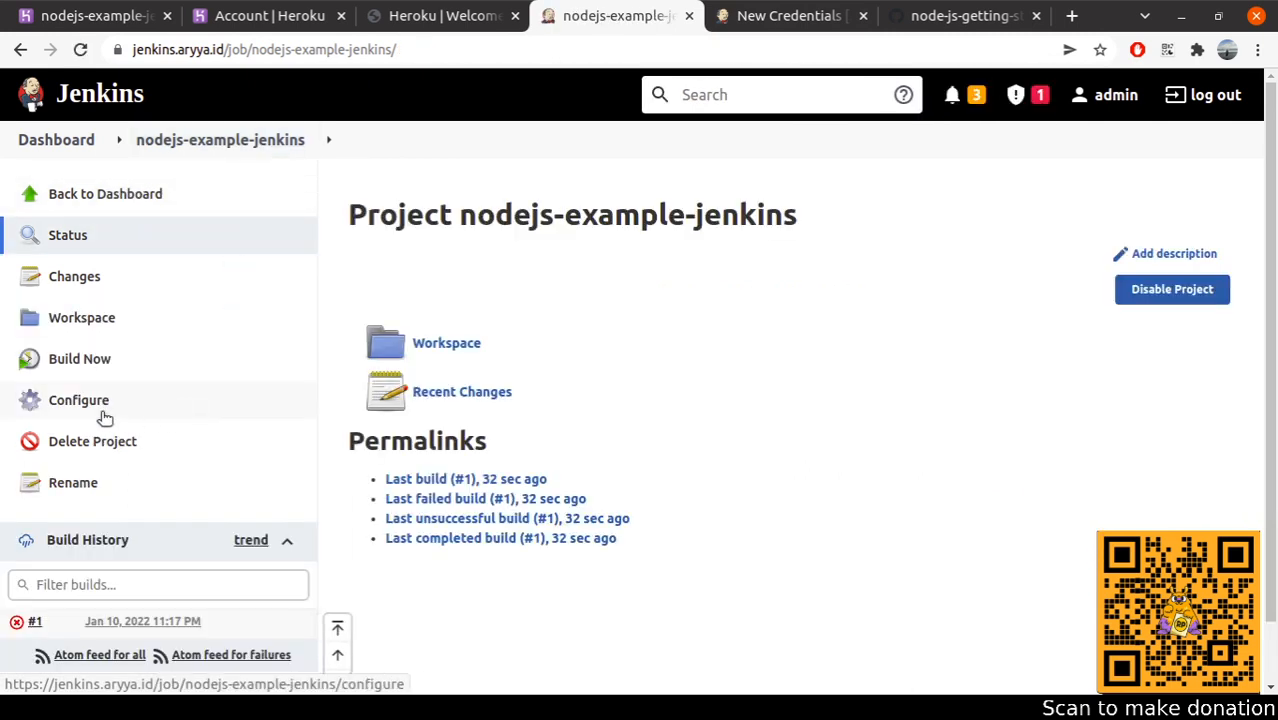
click(105, 398)
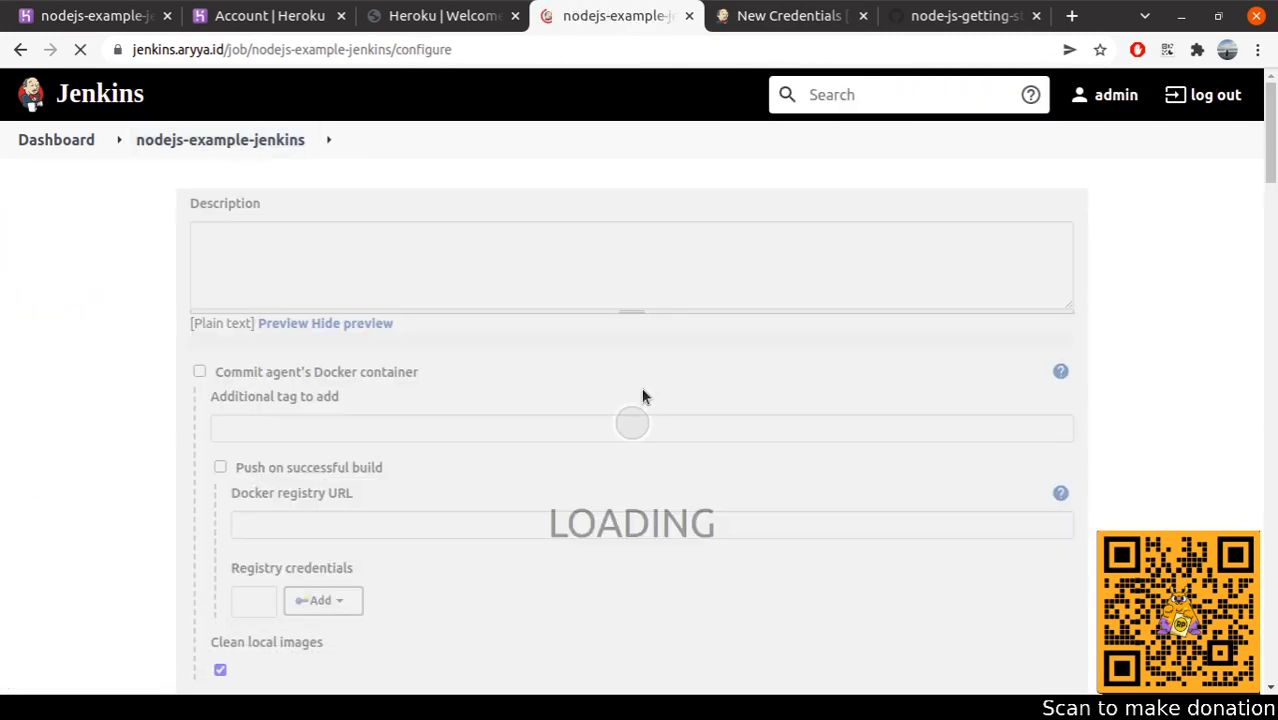
scroll(630, 395, down, 4)
scroll(605, 382, up, 3)
scroll(605, 382, down, 1)
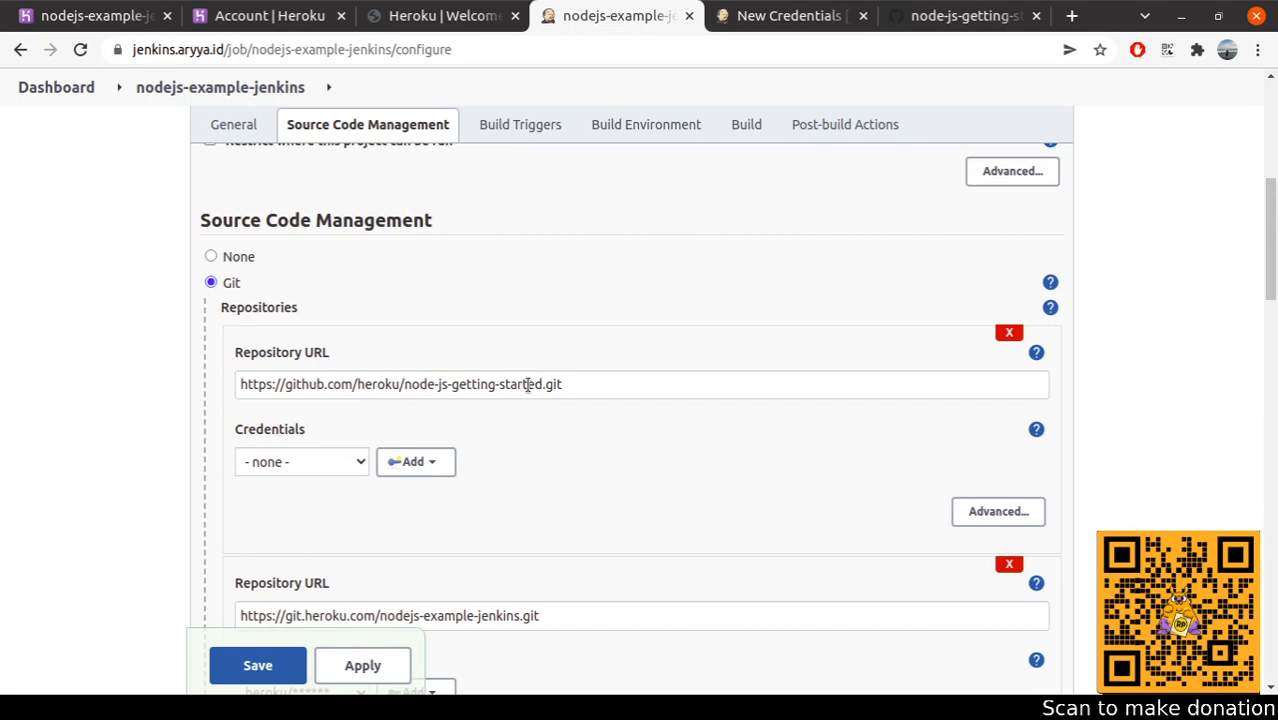
click(567, 339)
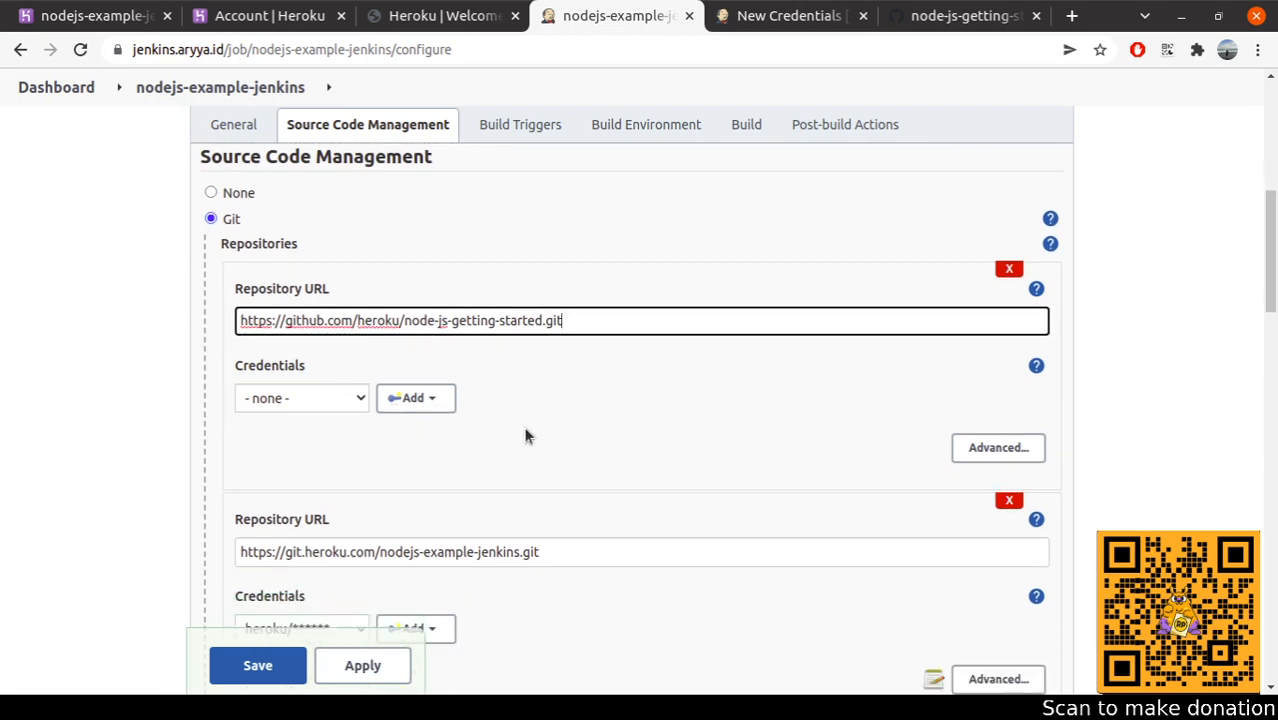
scroll(525, 430, down, 3)
click(530, 367)
scroll(520, 395, down, 3)
scroll(504, 401, down, 2)
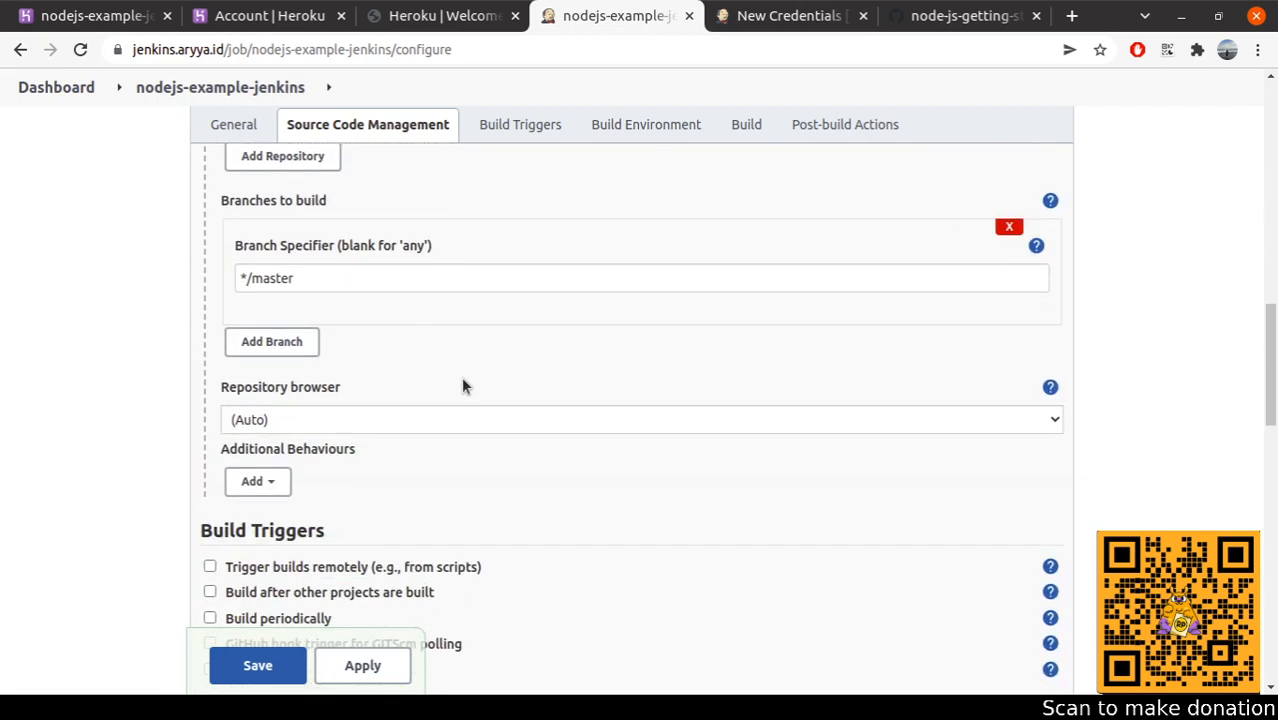
scroll(300, 308, up, 1)
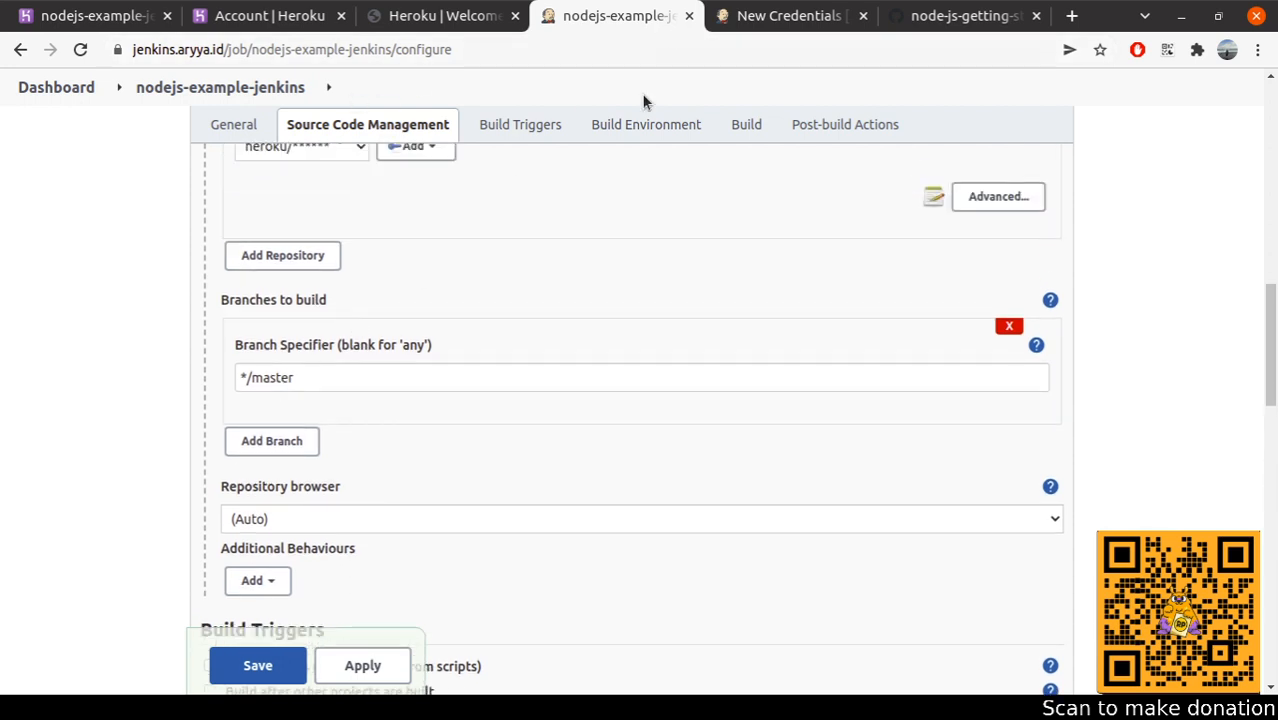
- Check the default branch of heroku/node-js-getting-started on GitHub and set the Jenkins job's branch specifier to */main
click(905, 18)
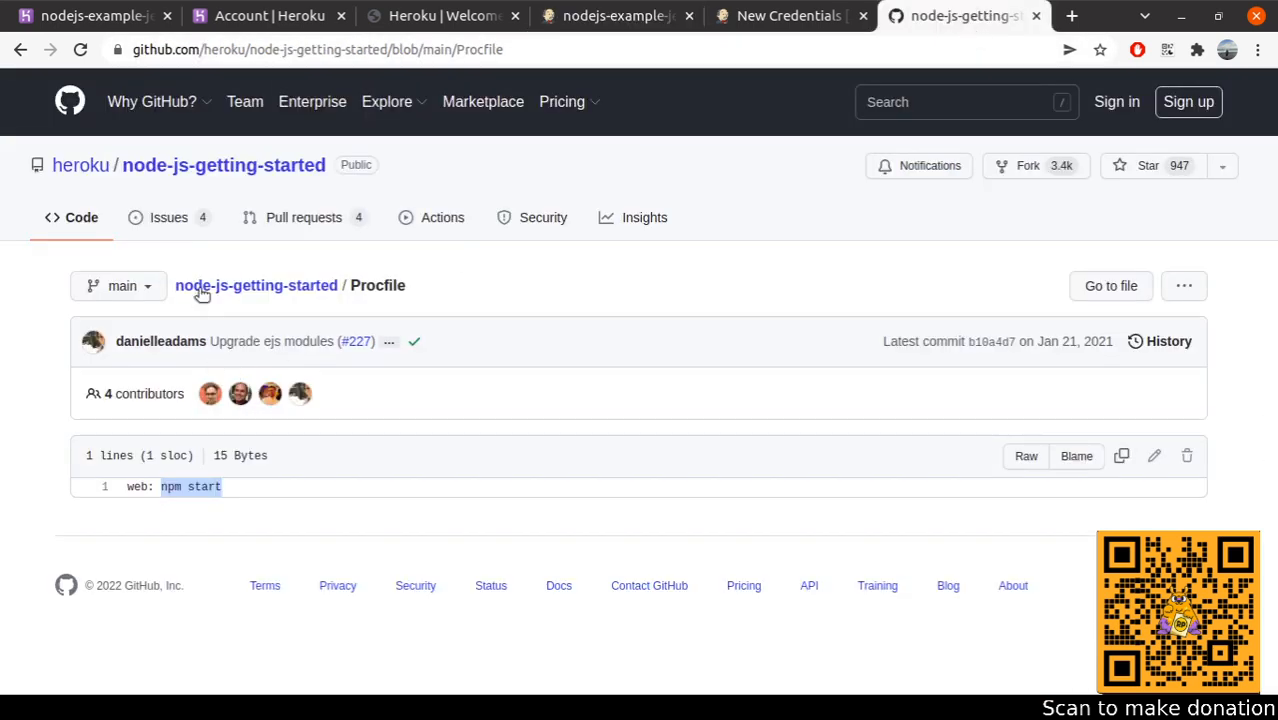
click(220, 176)
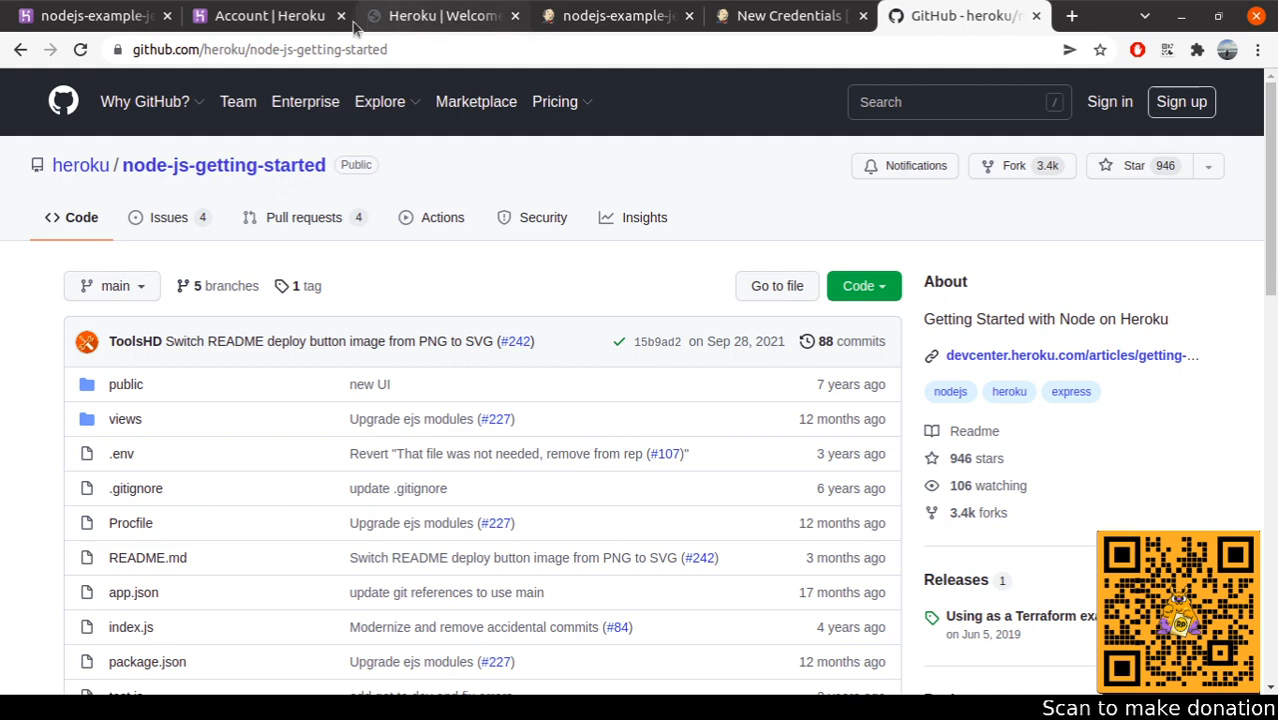
click(630, 18)
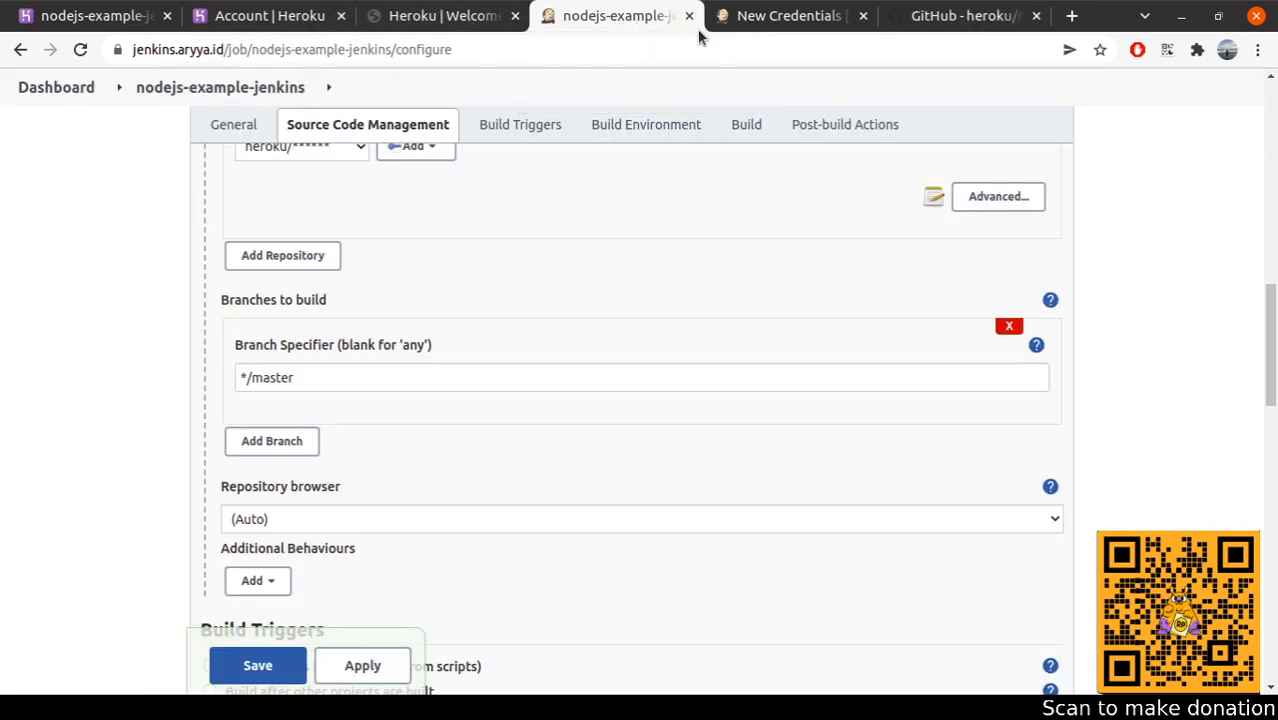
double_click(287, 381)
text(m)
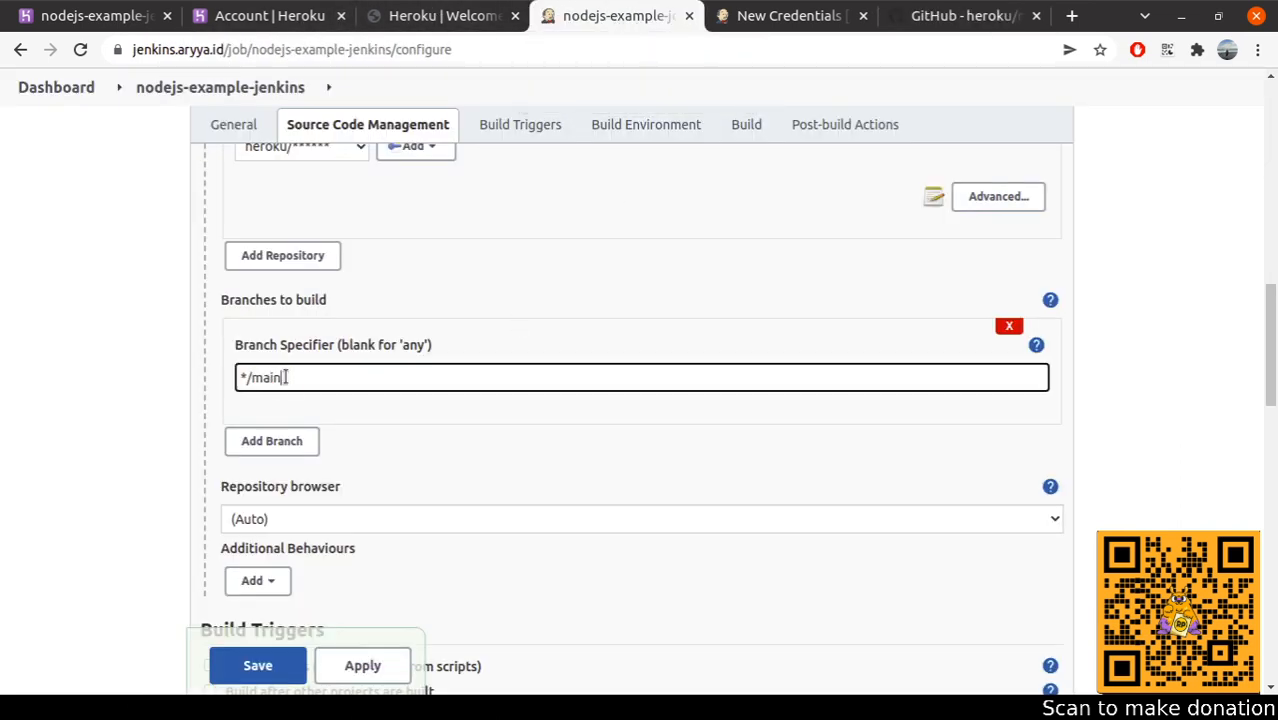
- Apply and save the job configuration, then start a new build of the project
scroll(474, 455, down, 6)
click(374, 664)
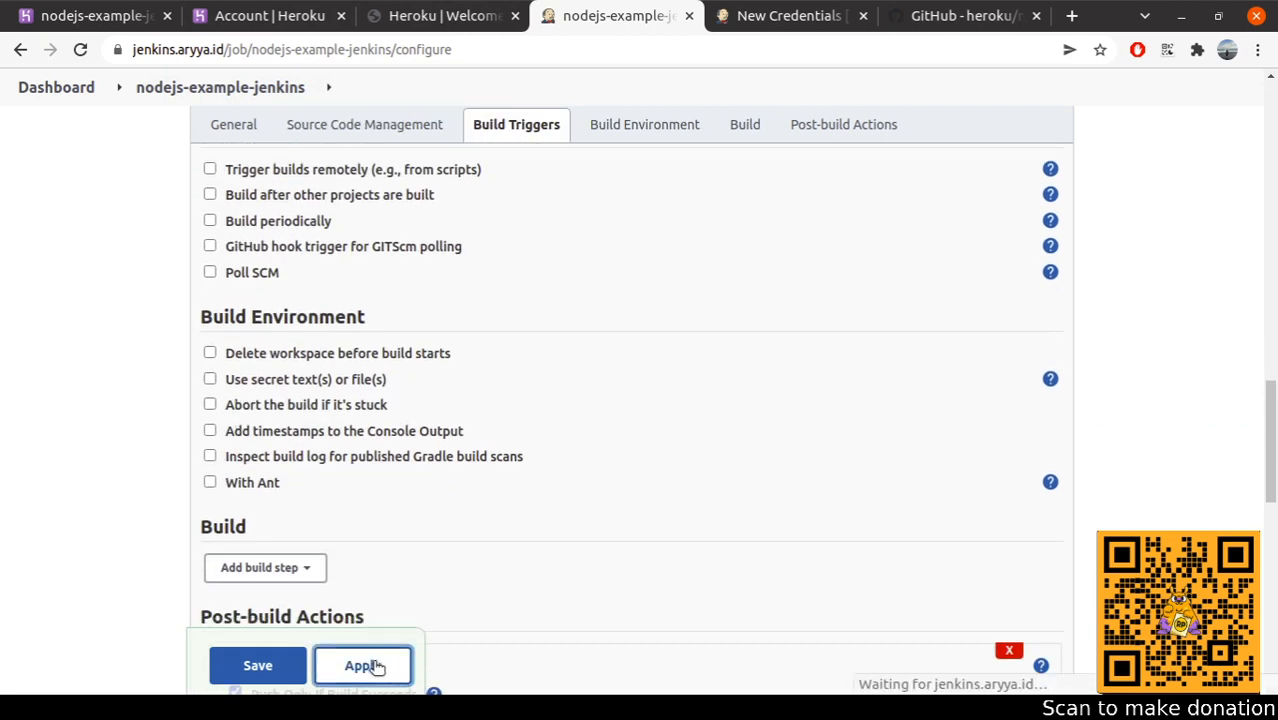
click(224, 665)
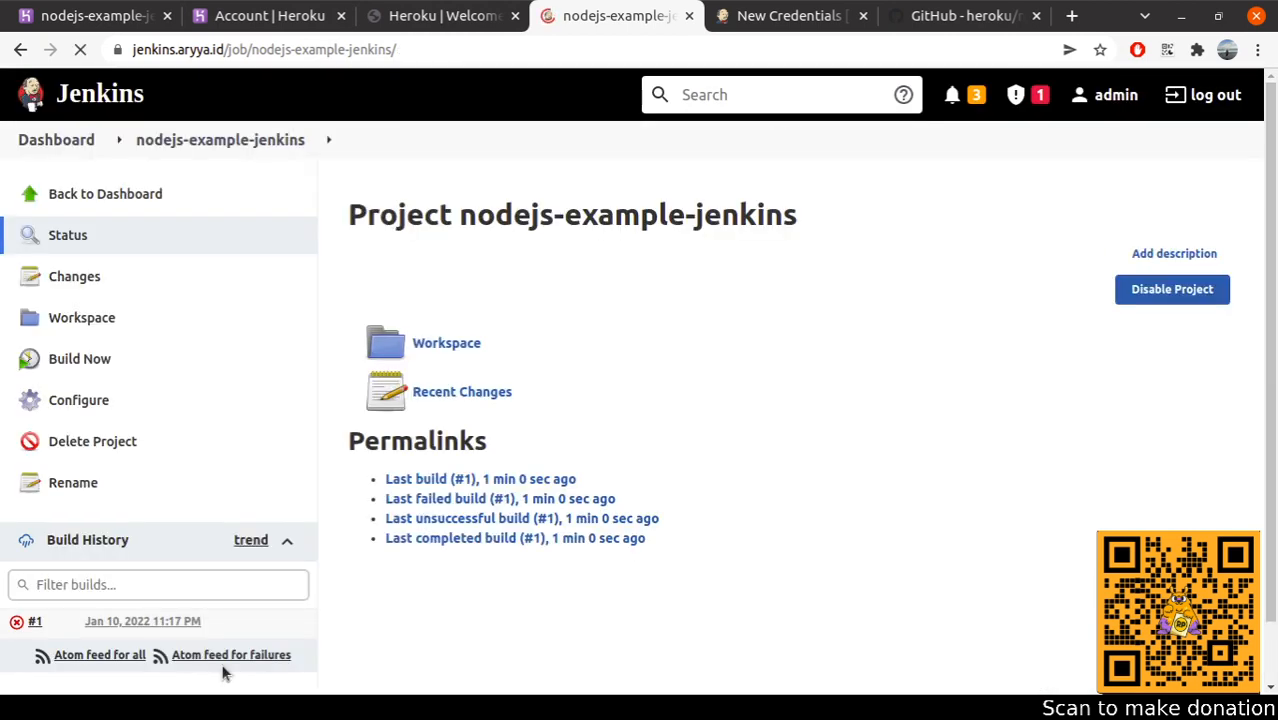
click(76, 362)
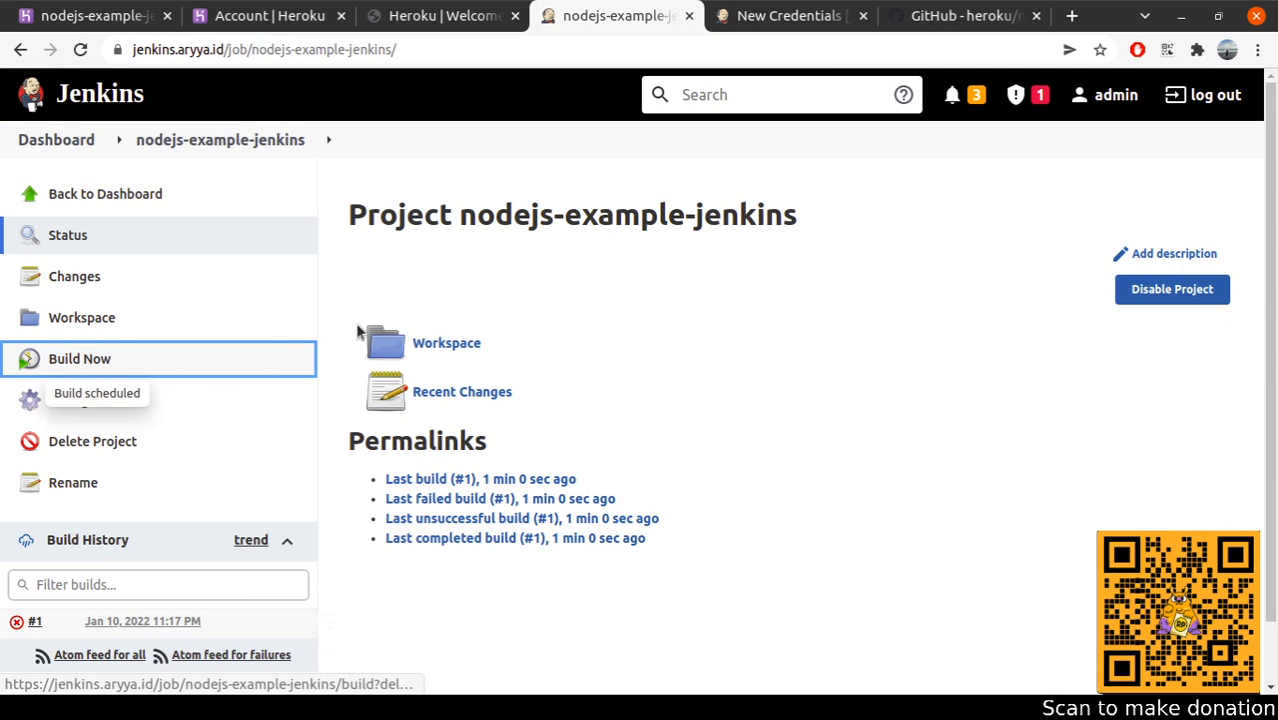
- Review the list of branches of the heroku/node-js-getting-started repository on GitHub
click(960, 16)
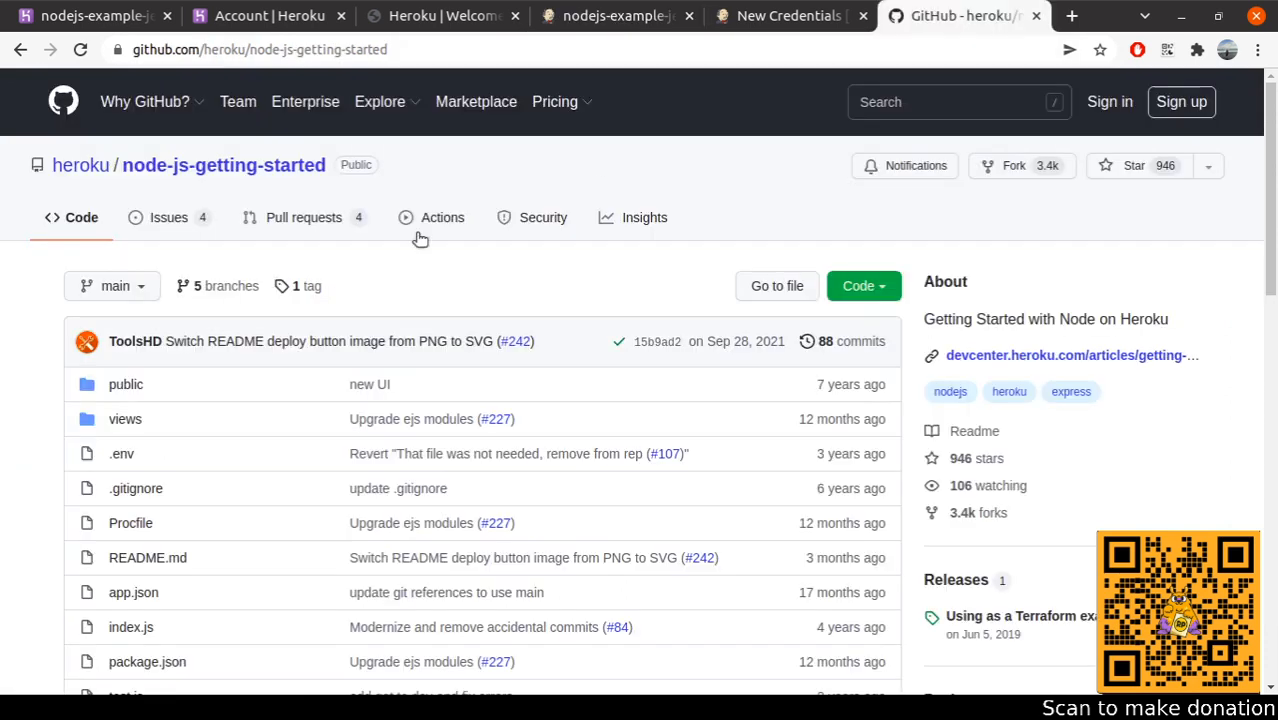
click(134, 290)
scroll(160, 460, down, 3)
scroll(100, 430, up, 3)
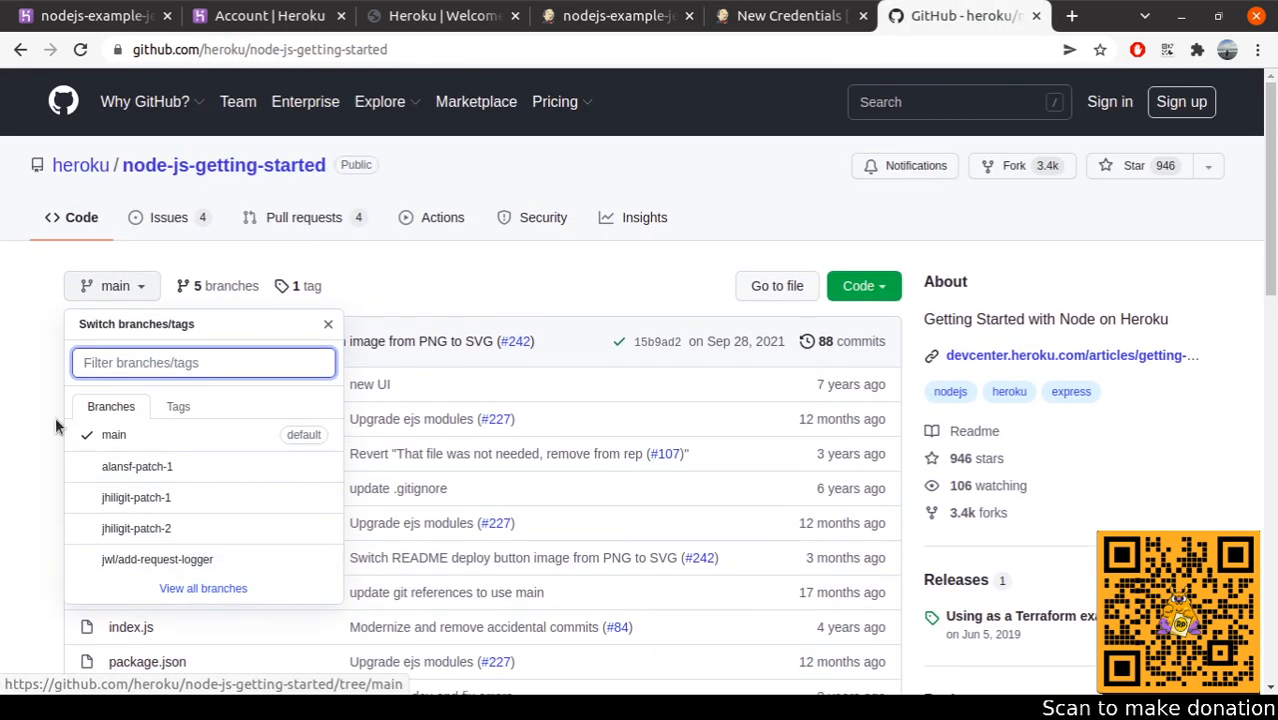
- Return to the nodejs-example-jenkins project in Jenkins and reload its page to refresh the build history
click(648, 22)
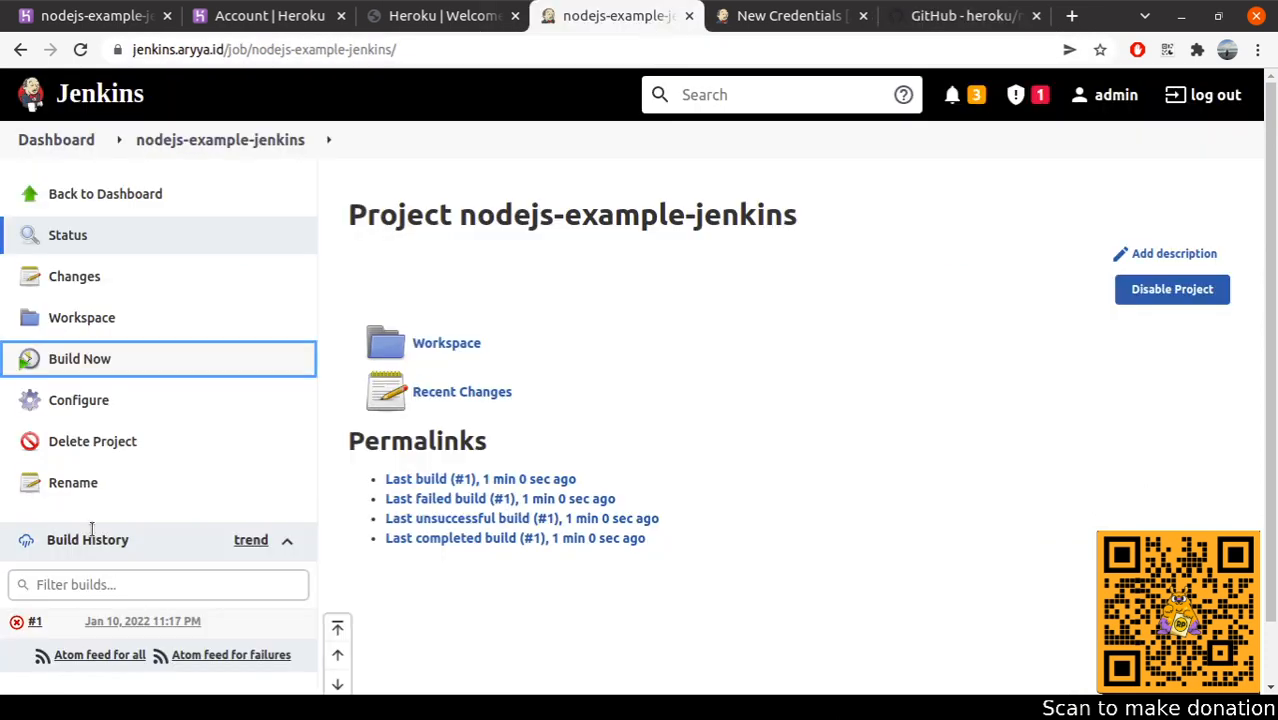
scroll(91, 529, down, 1)
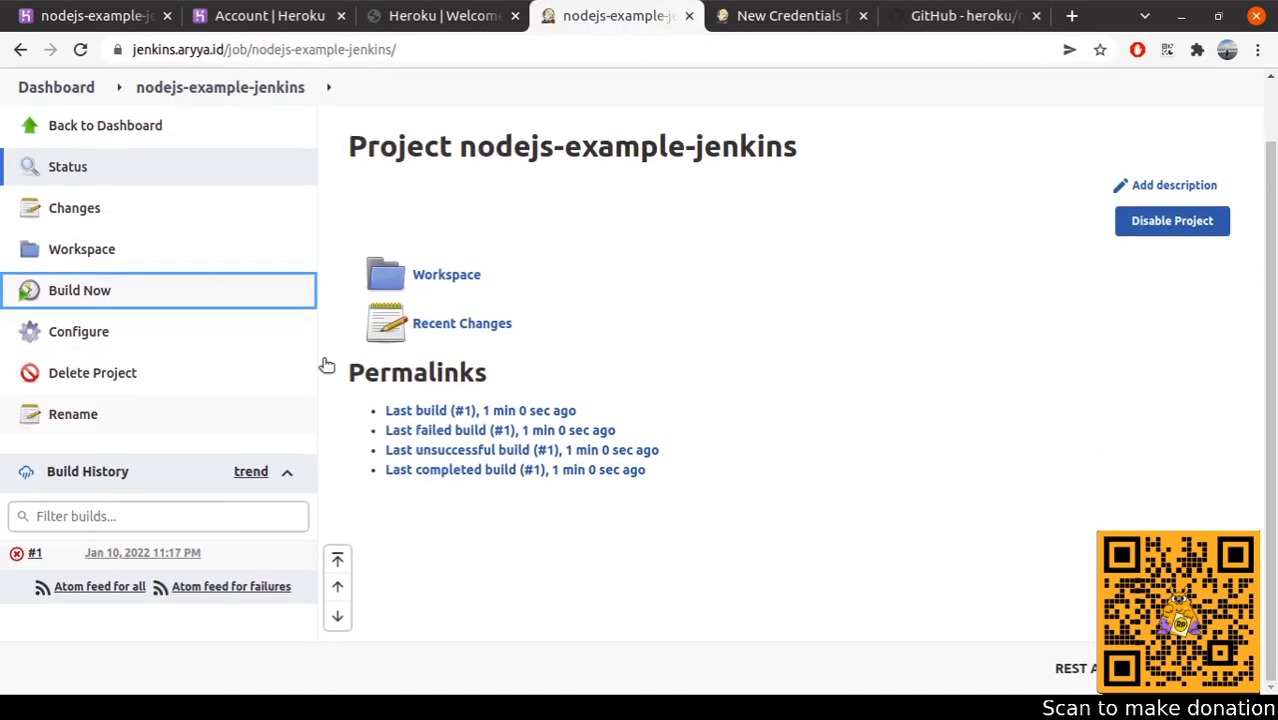
click(559, 50)
key(Return)
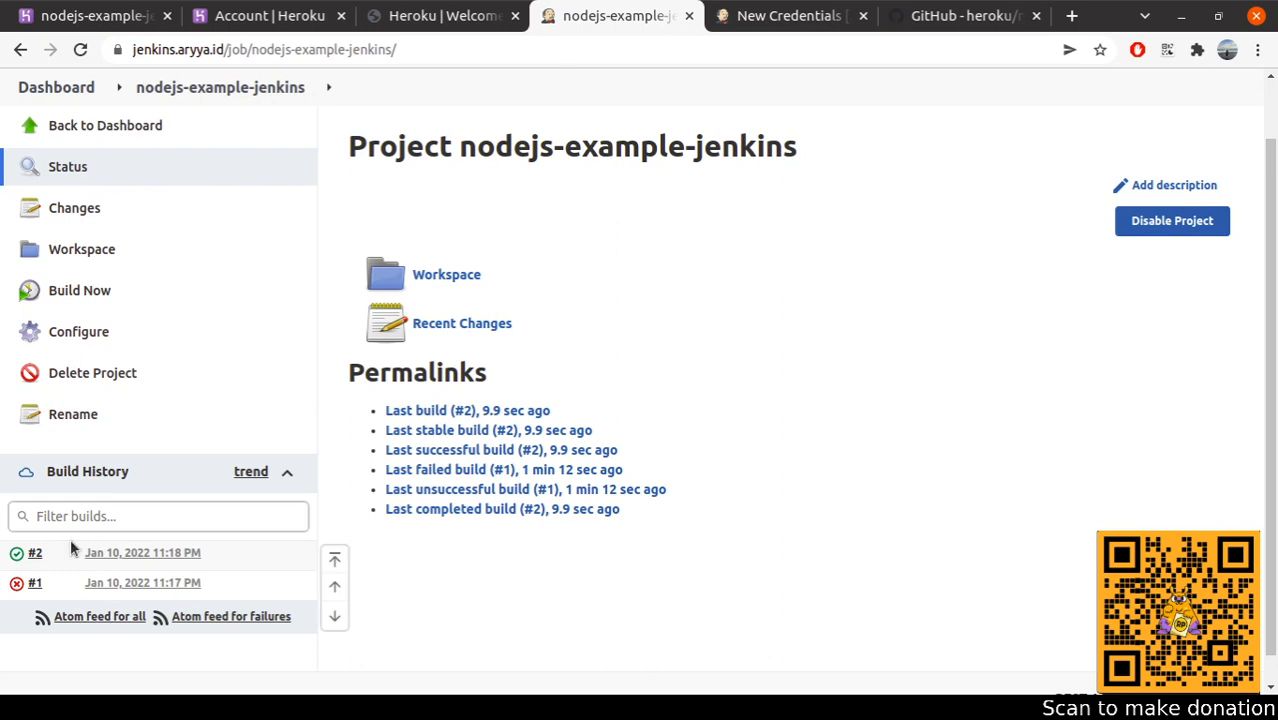
- Open the console output of build #2 and review its git push command line
click(36, 553)
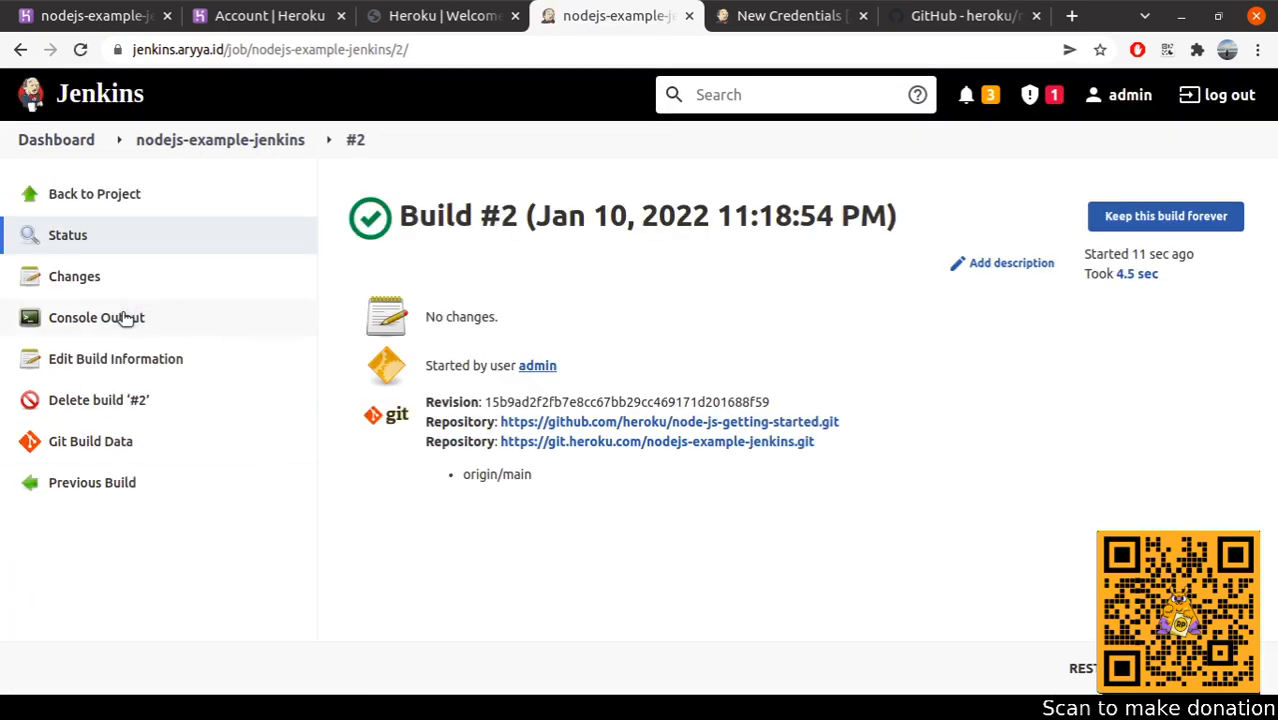
click(97, 317)
scroll(592, 296, down, 3)
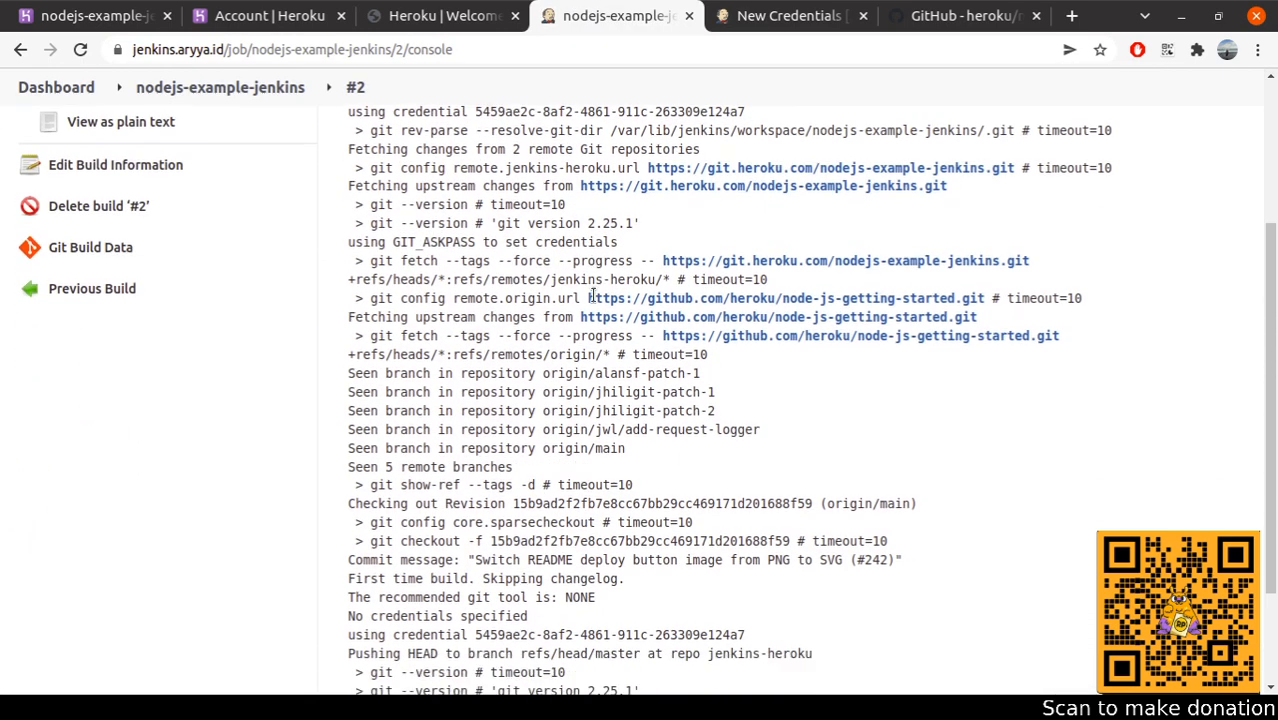
scroll(592, 298, down, 3)
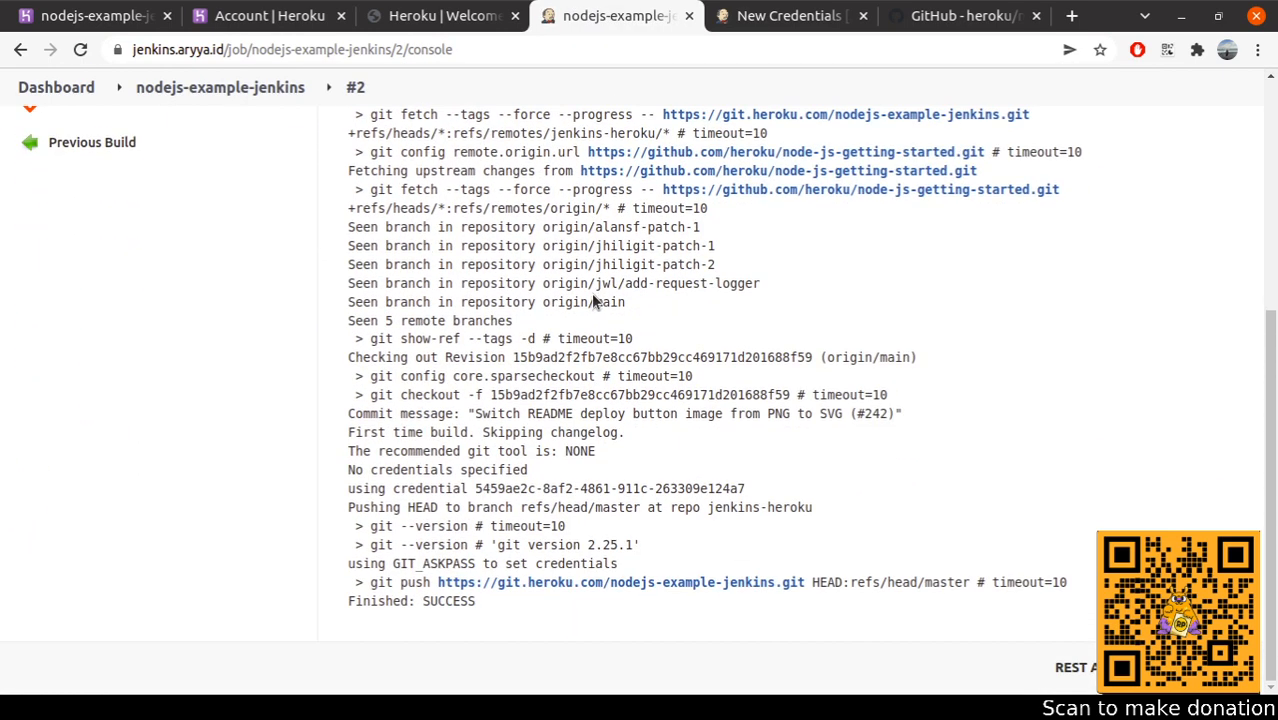
triple_click(397, 580)
- Check the deployed app page, close the Heroku account page and view the activity feed of the nodejs-example-jenkins app
click(452, 30)
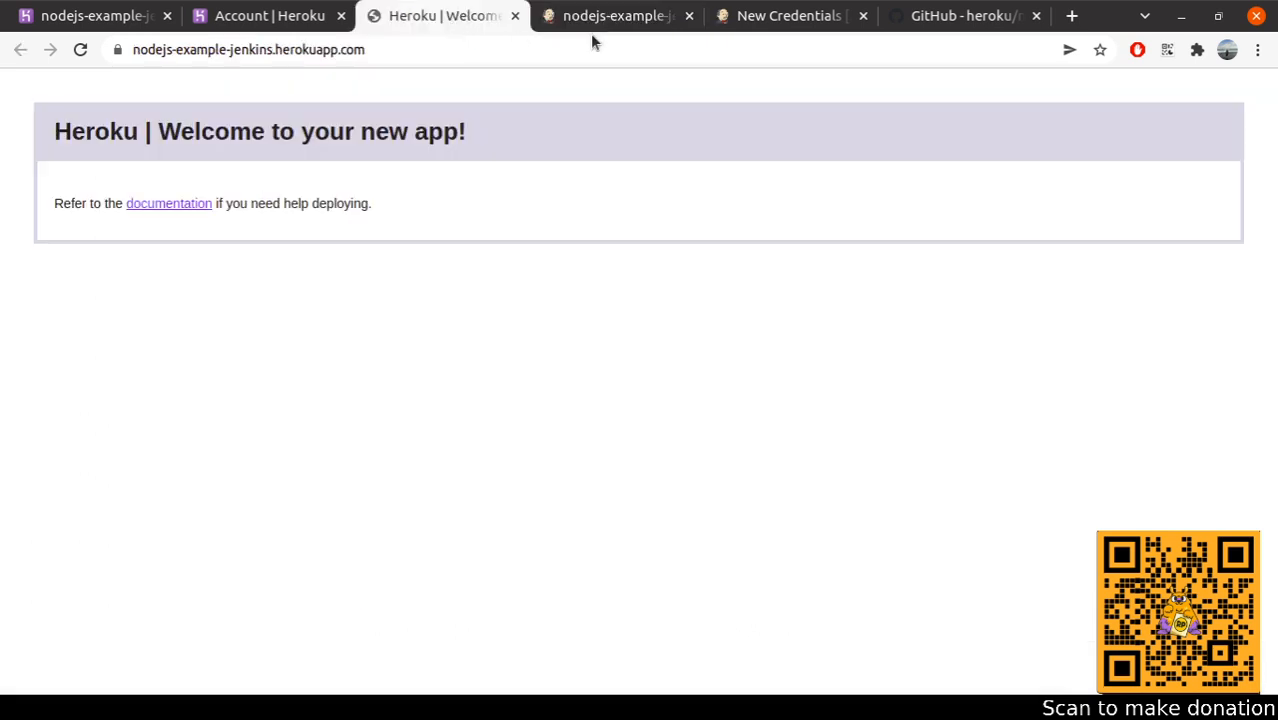
click(280, 20)
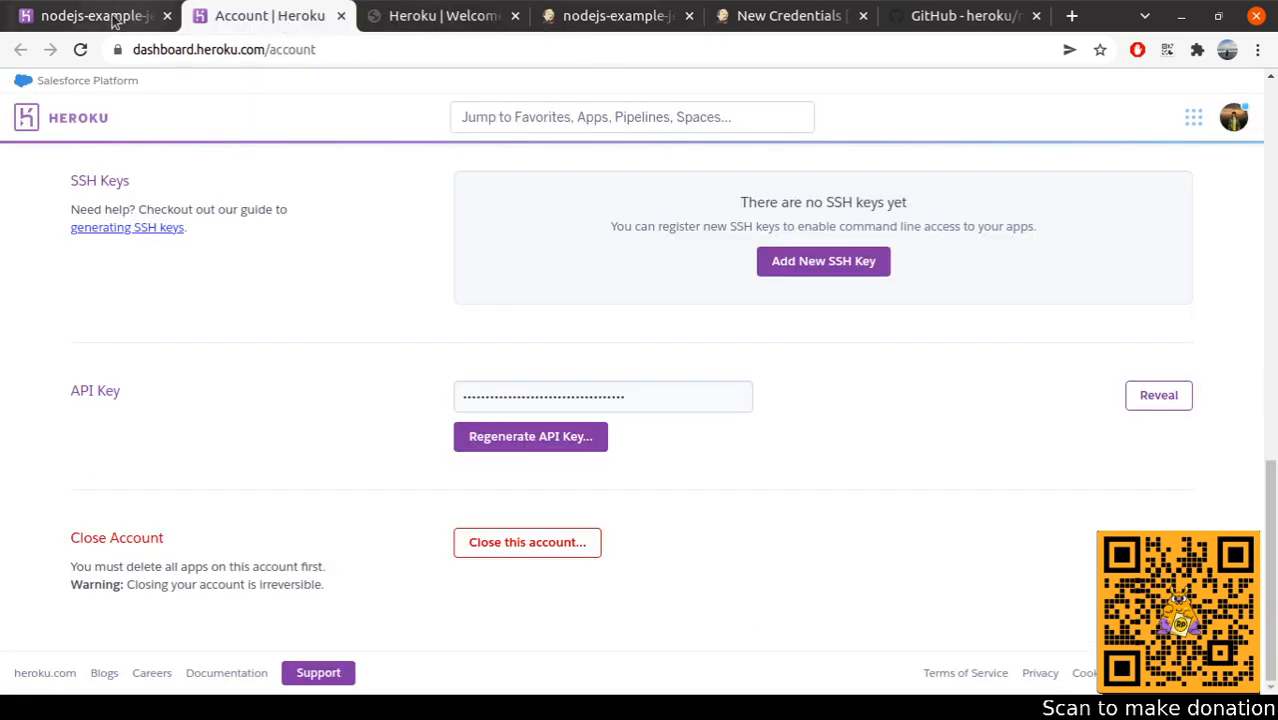
click(341, 15)
click(60, 24)
click(256, 223)
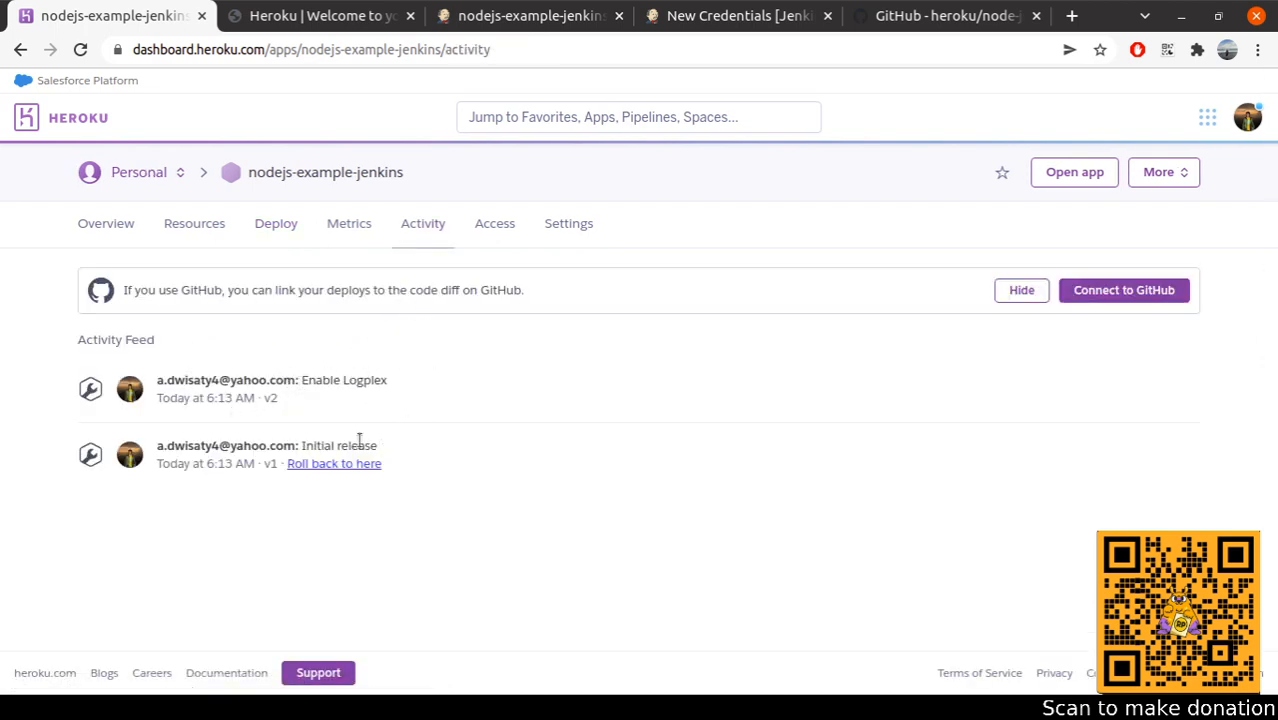
- Reload the deployed app page and check the latest entry in the app's Heroku activity feed
click(380, 24)
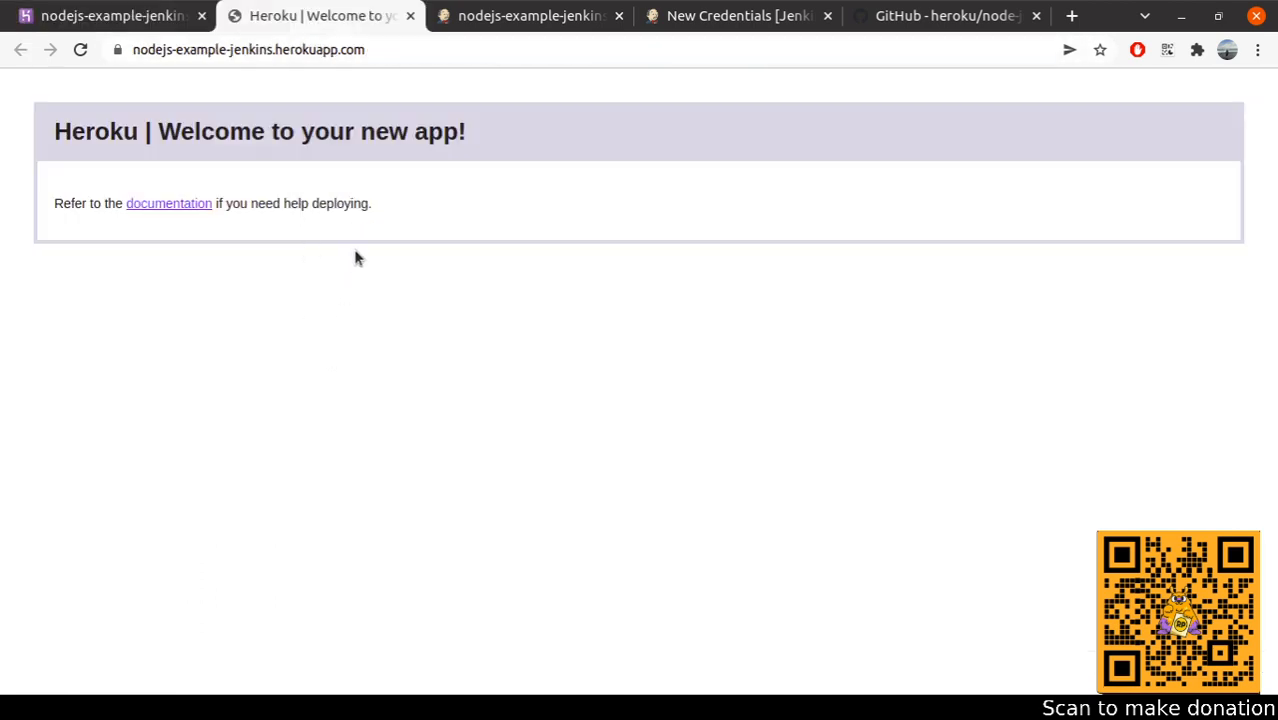
key(F5)
click(137, 24)
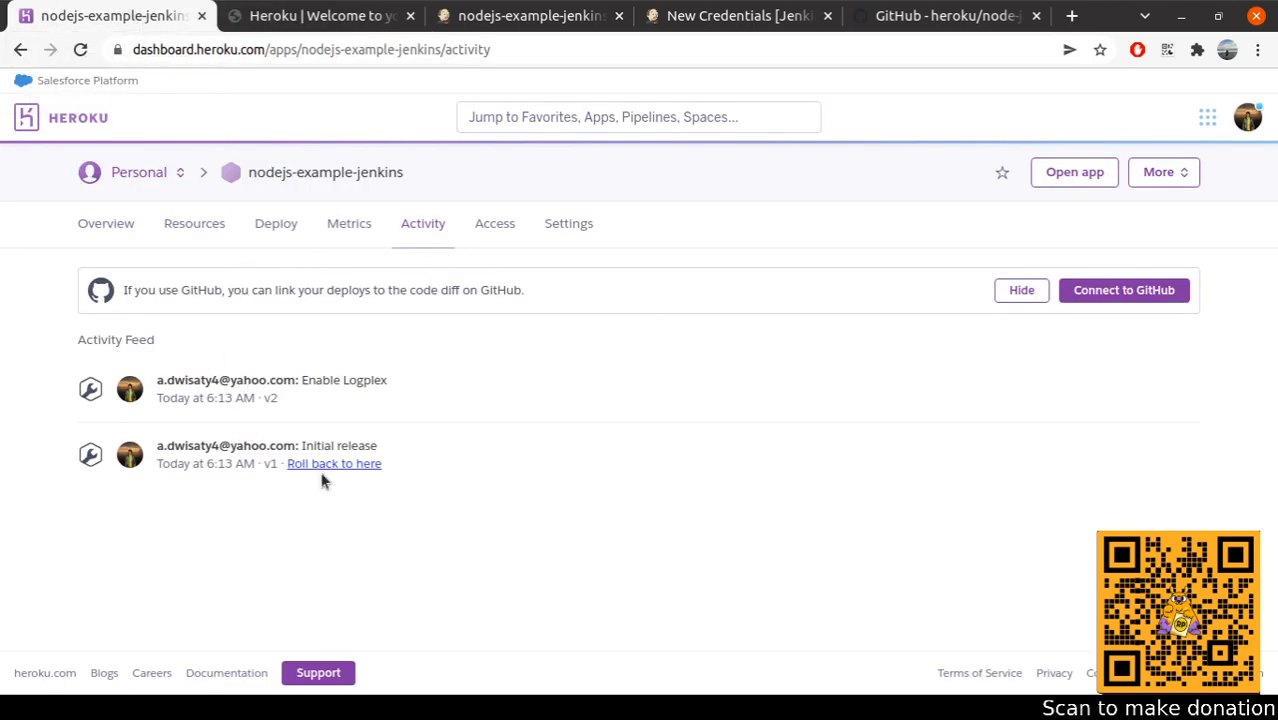
triple_click(329, 382)
- Go back to the console output of build #2 and reread its fetch, checkout and push lines
click(521, 14)
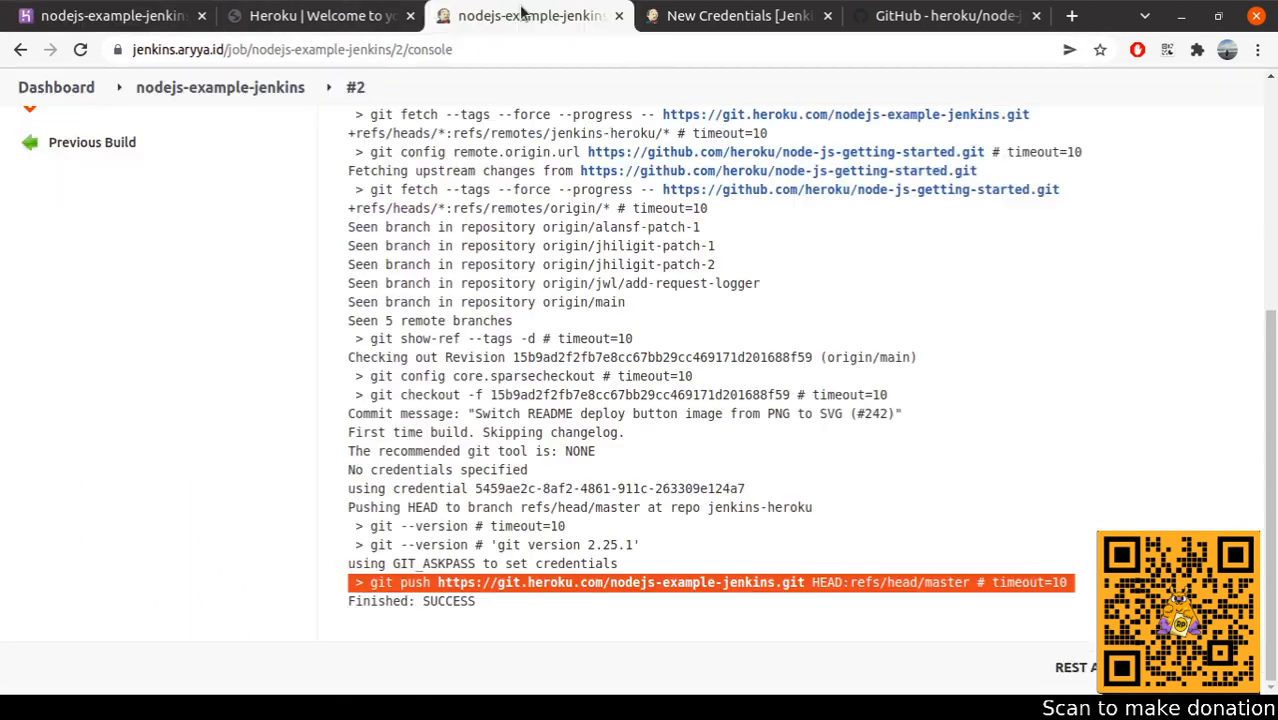
click(565, 597)
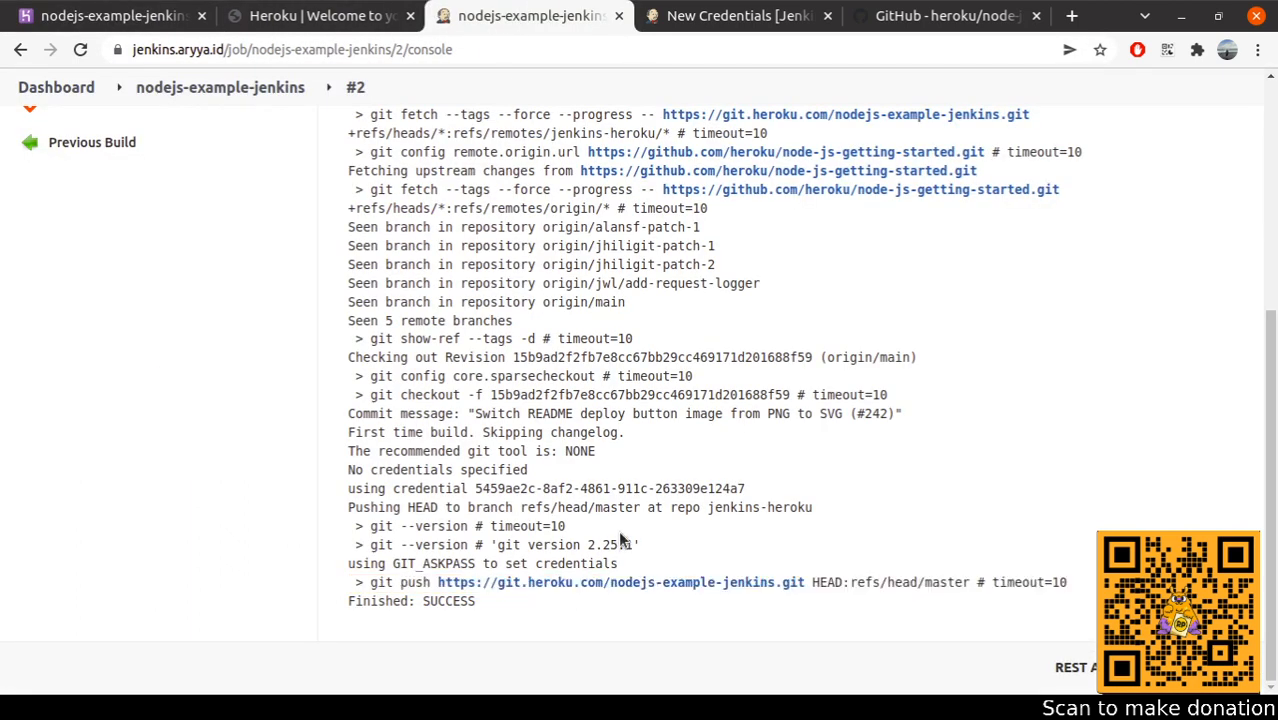
drag(501, 229, 549, 350)
click(549, 350)
scroll(672, 385, up, 5)
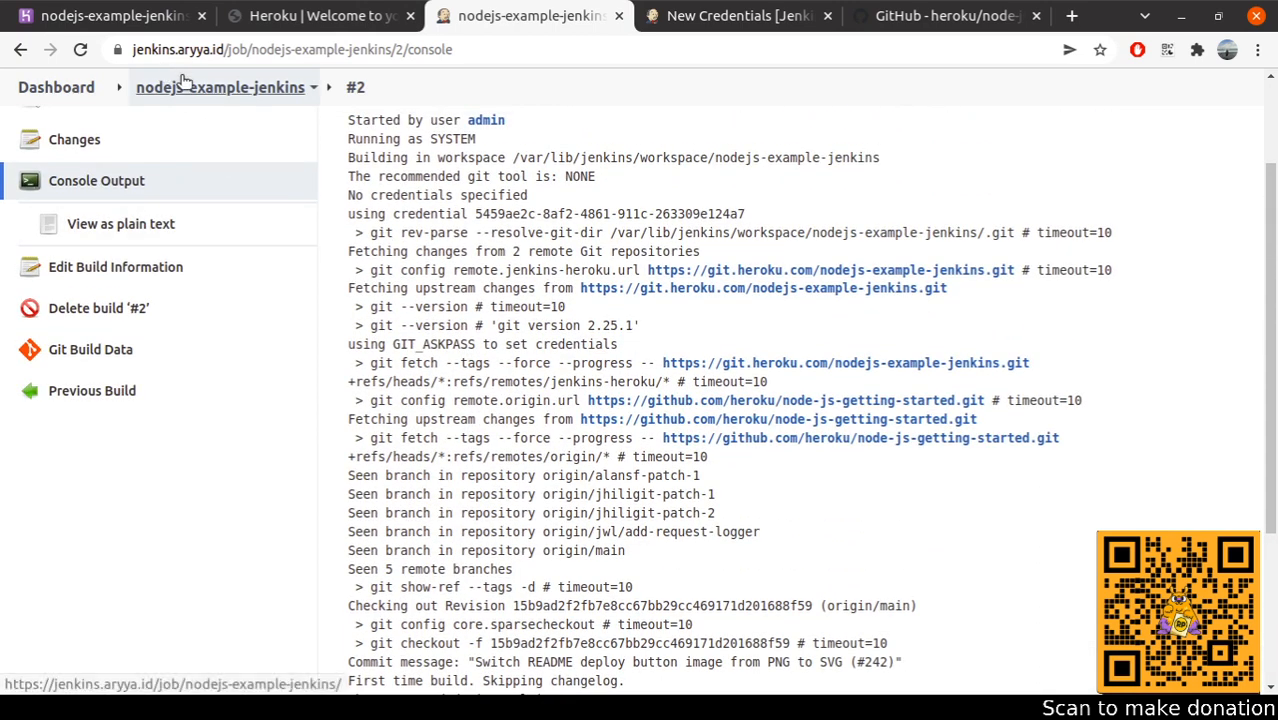
- Reopen the job configuration and shorten the Git Publisher's branch to push to master
click(177, 87)
scroll(201, 378, down, 1)
click(110, 302)
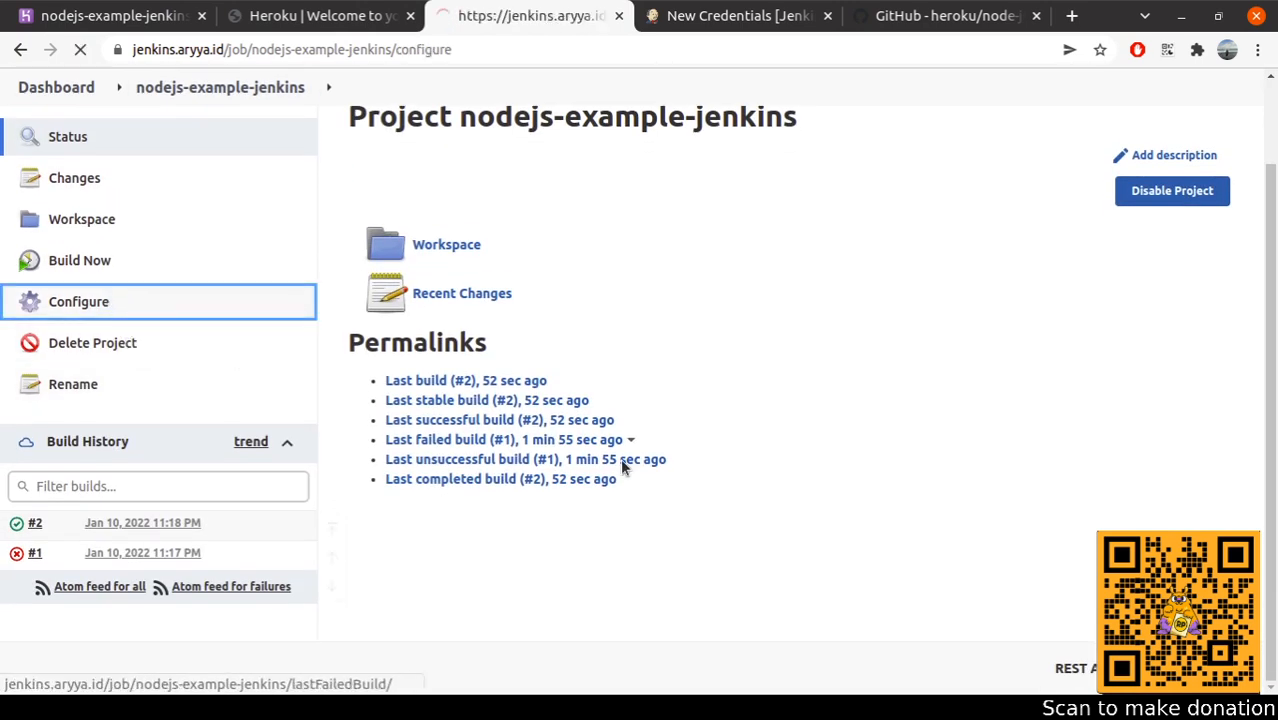
scroll(445, 424, down, 5)
scroll(405, 419, down, 10)
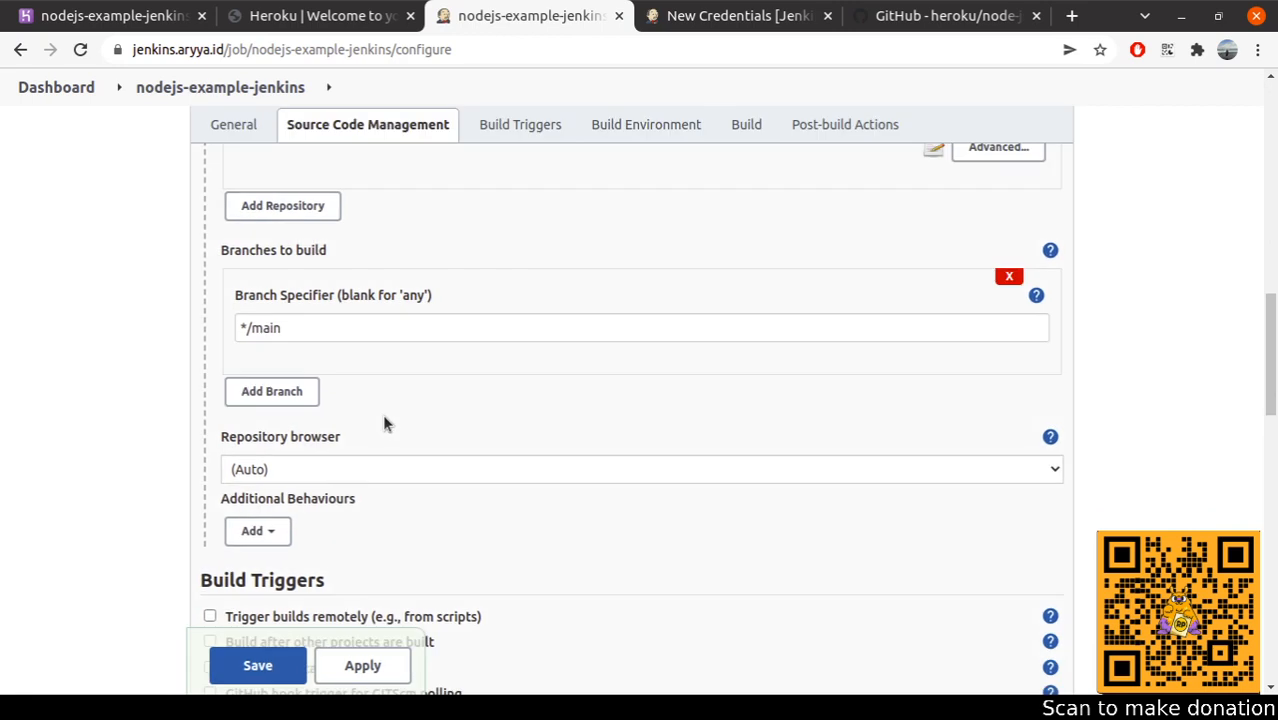
scroll(350, 418, down, 10)
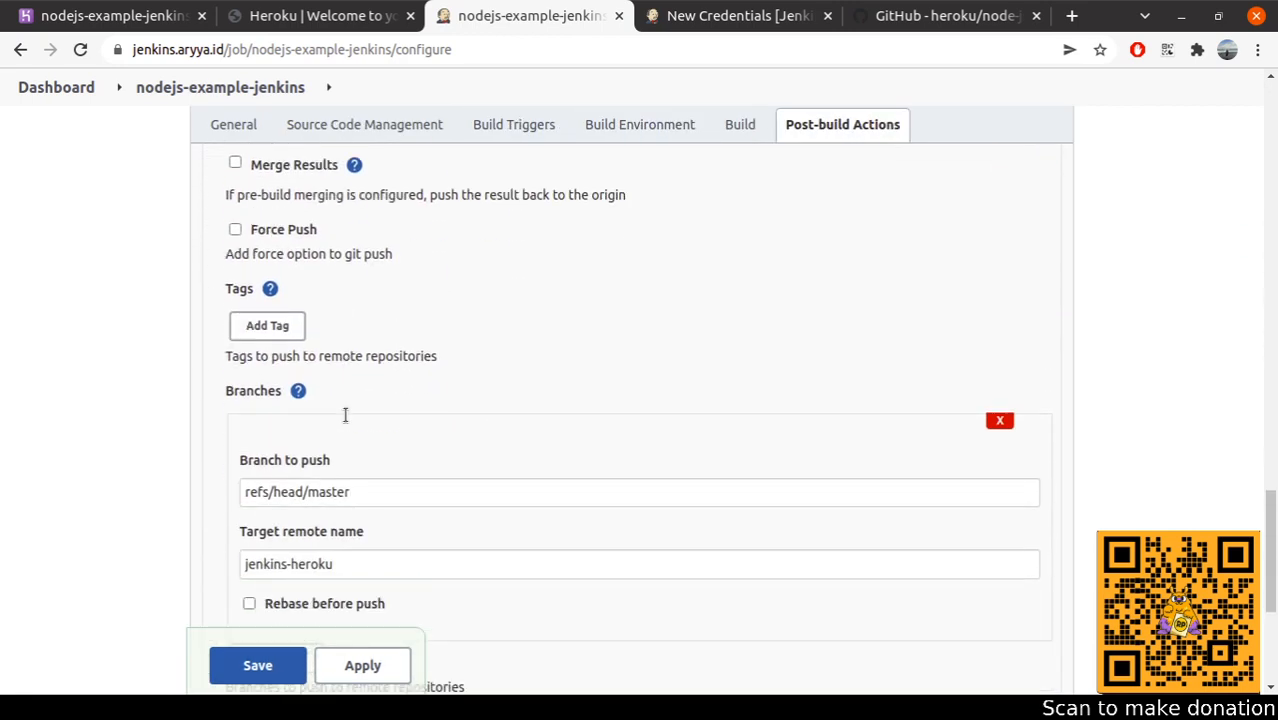
drag(310, 466, 186, 466)
key(BackSpace)
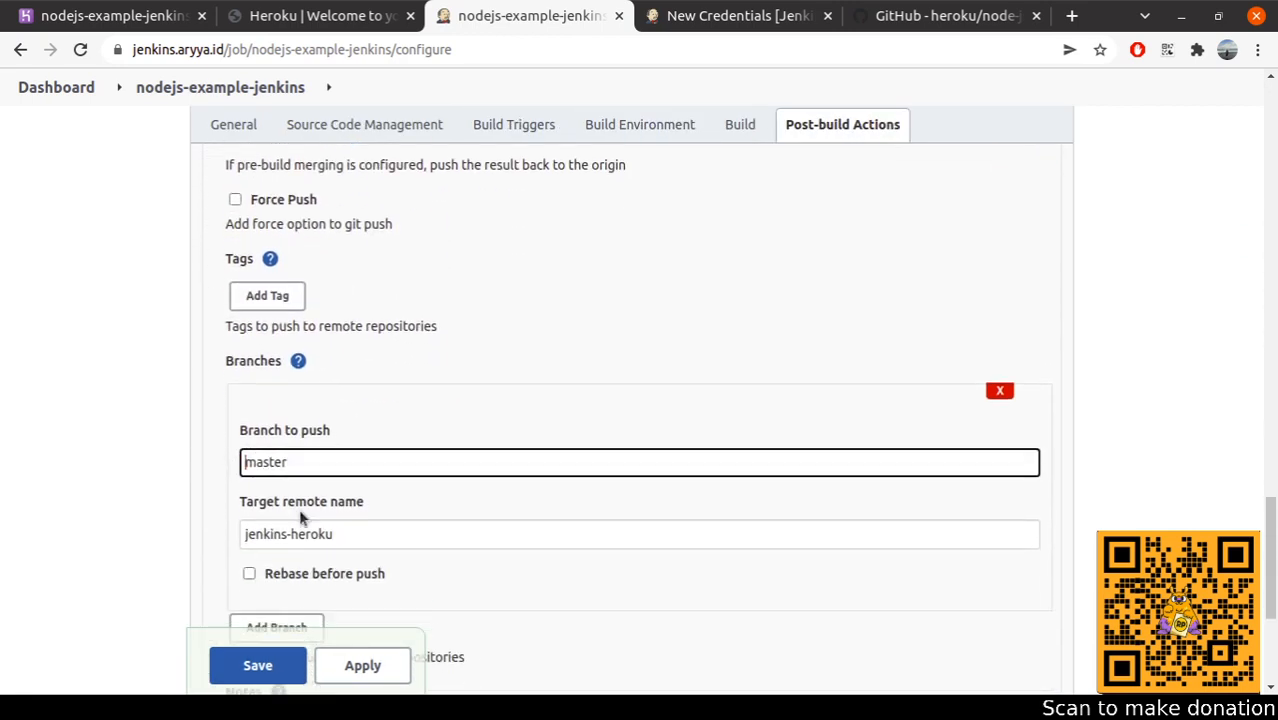
- Apply and save the changed push branch, then run another build of the project
scroll(300, 510, down, 2)
click(366, 666)
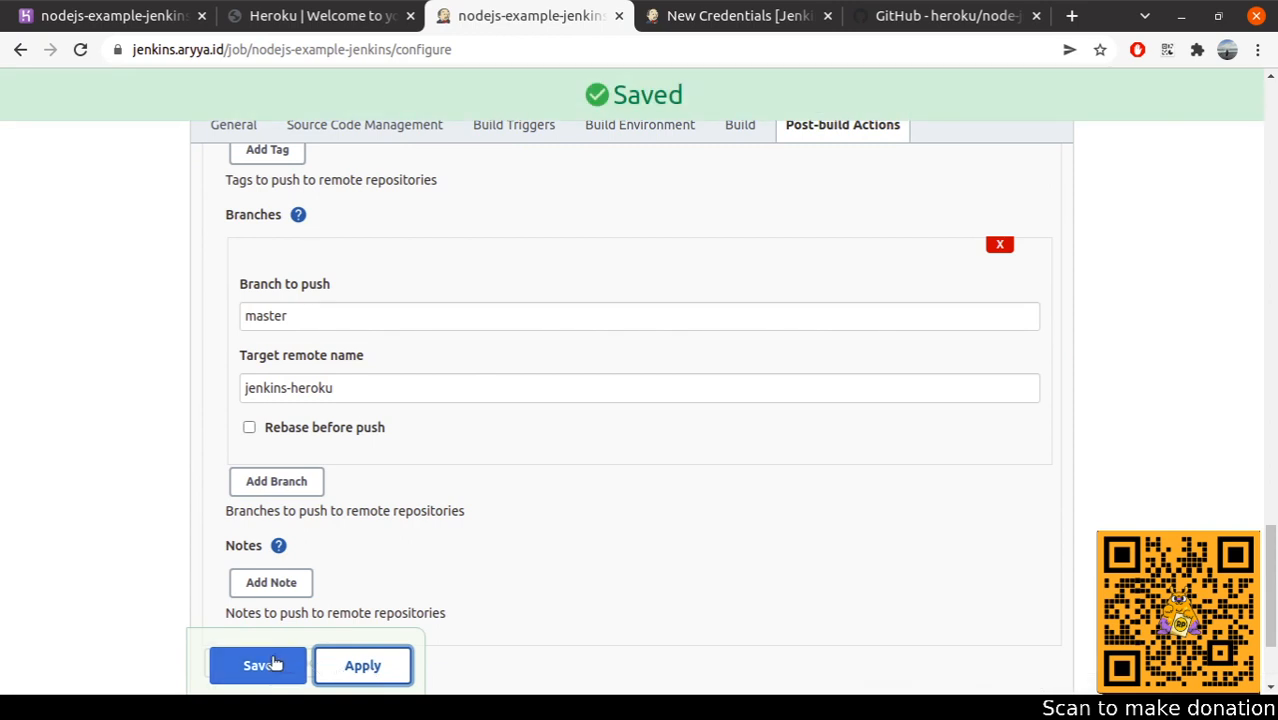
click(275, 665)
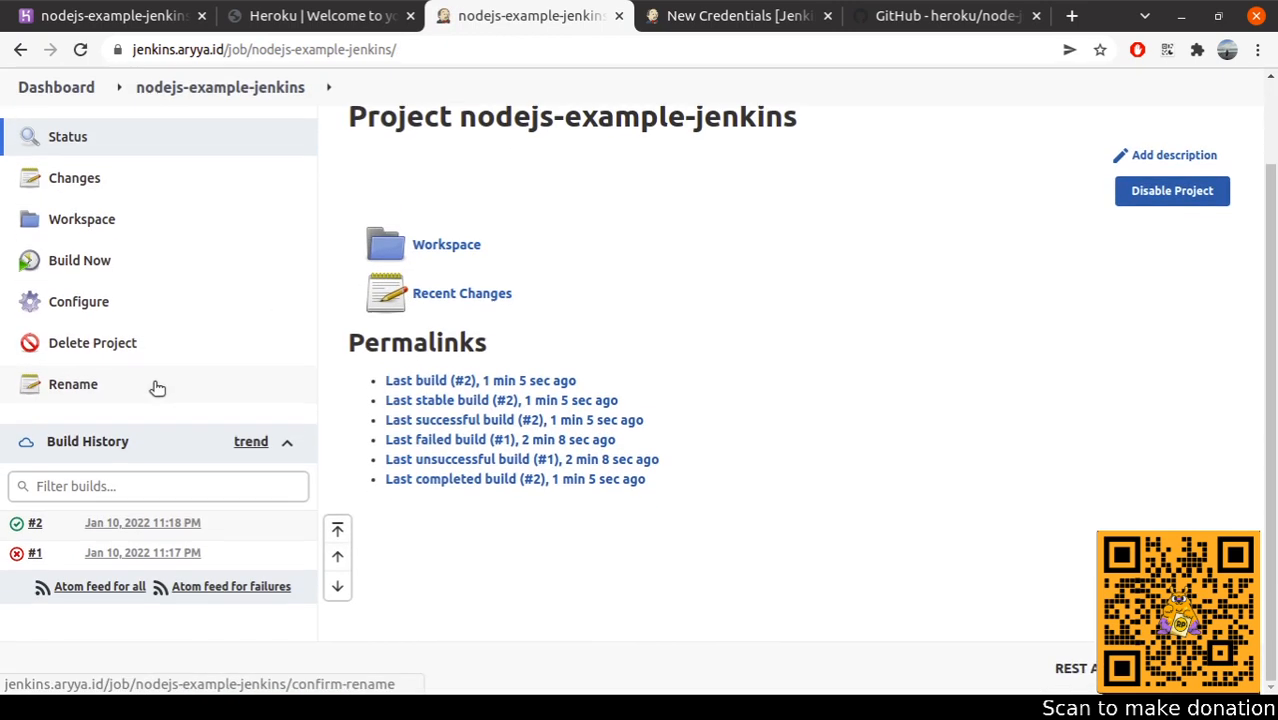
click(79, 260)
- Reload the deployed Heroku app page to check for the deployment, then close that page
click(366, 18)
click(80, 49)
click(515, 15)
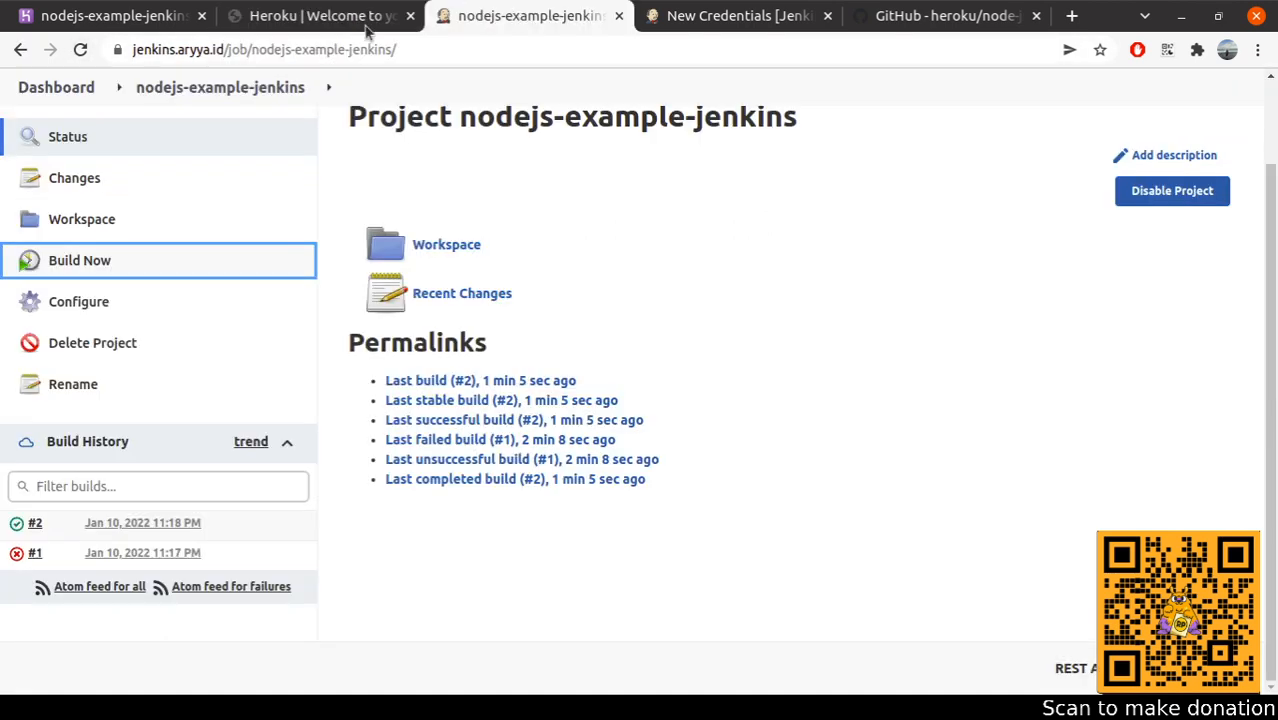
click(409, 17)
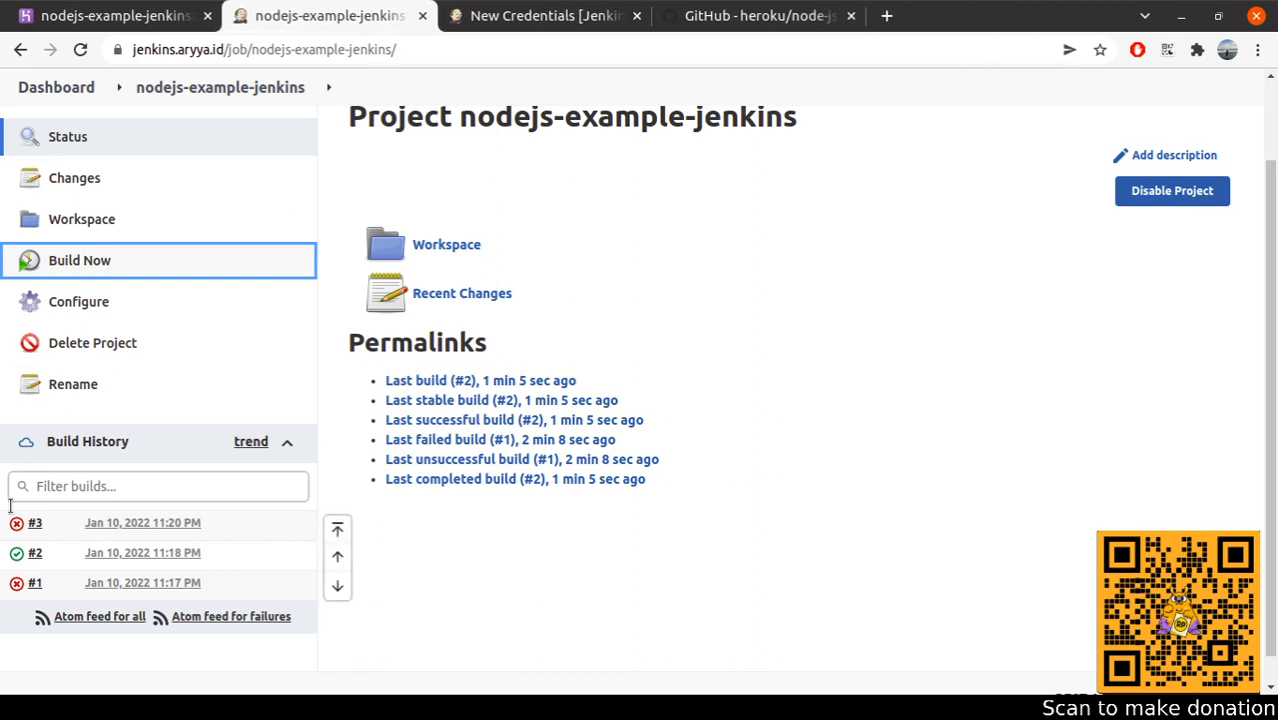
- Examine the console output of build #3 for the push error and the ref name suggested in its hint
click(34, 523)
click(96, 318)
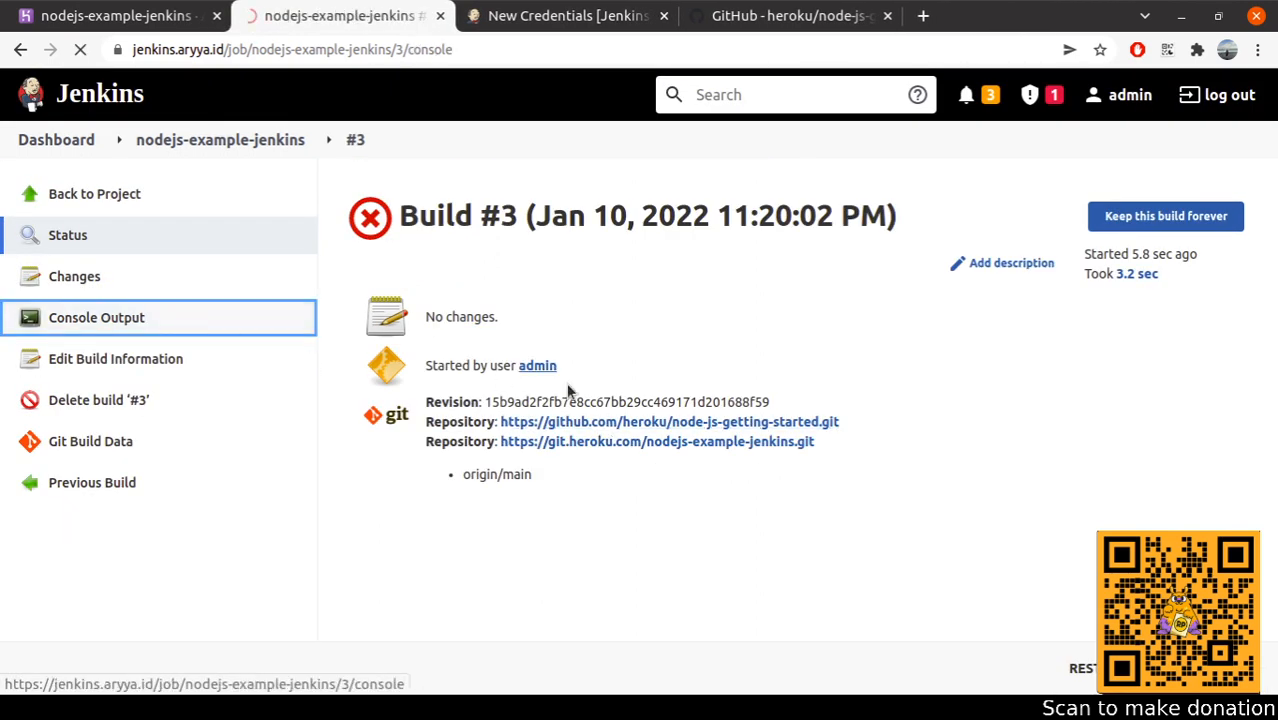
scroll(686, 368, down, 5)
scroll(686, 368, down, 7)
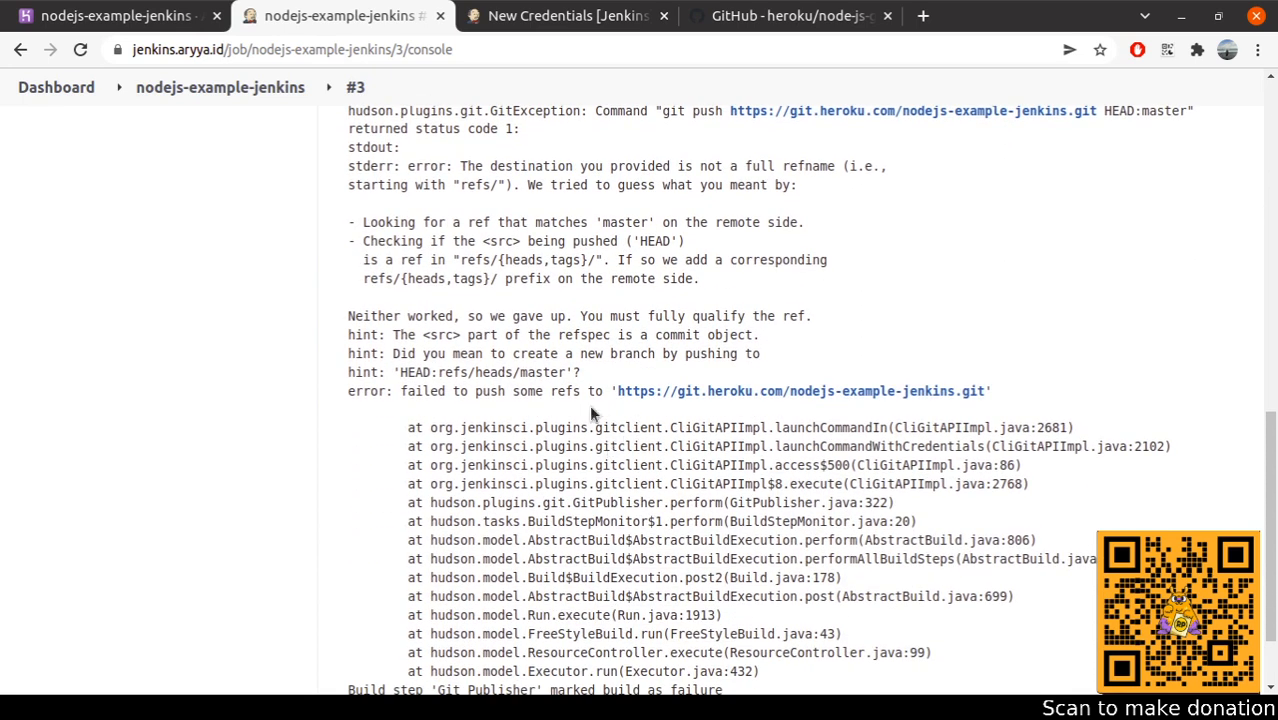
drag(438, 372, 565, 372)
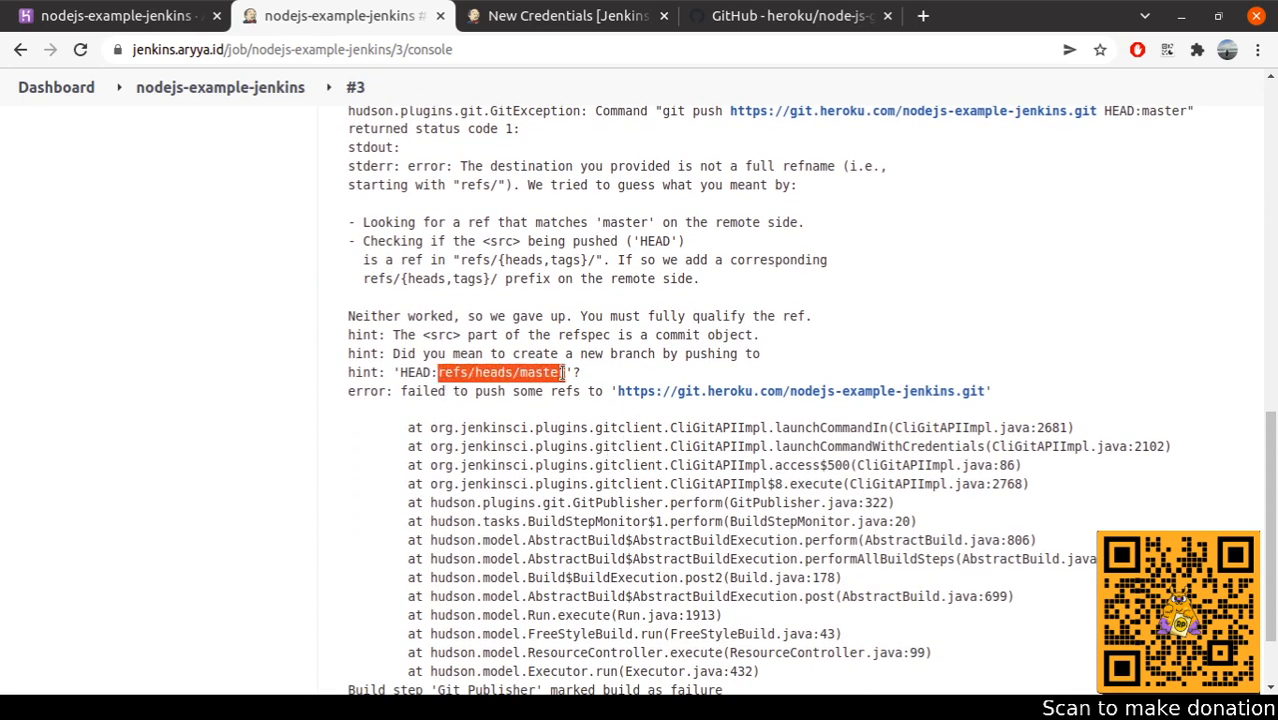
click(464, 370)
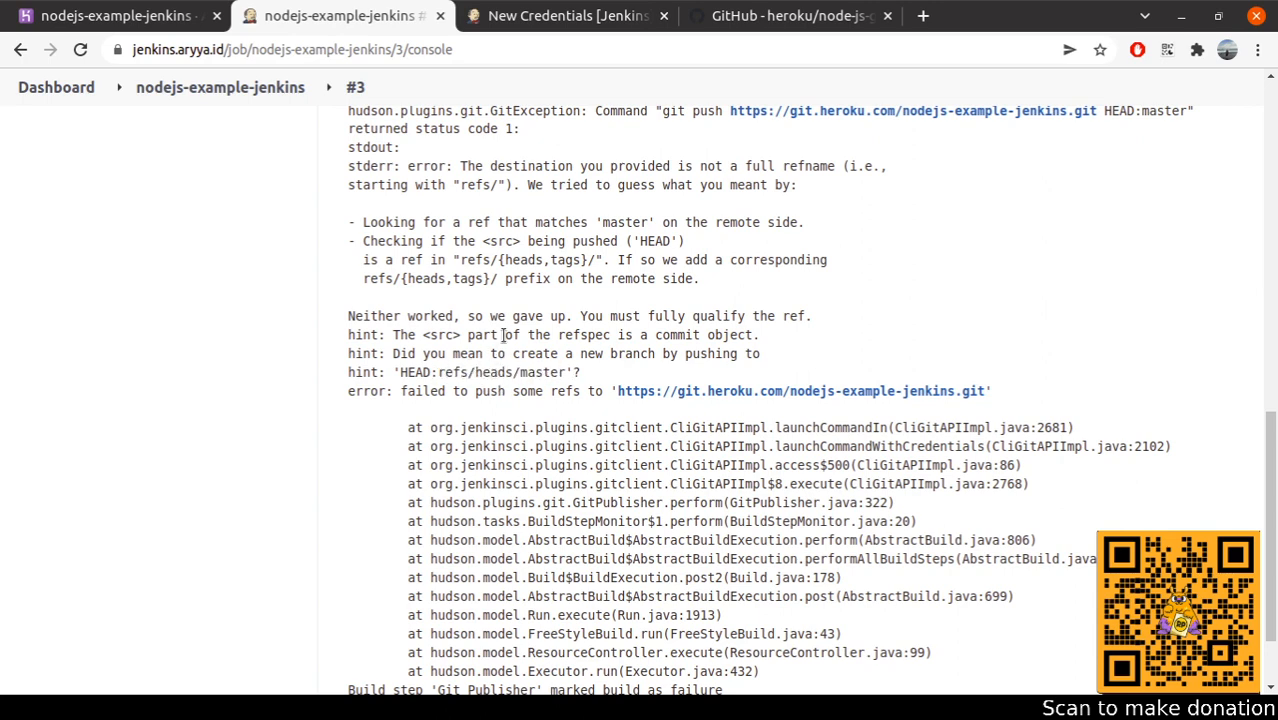
- Reopen the job configuration and set the Git Publisher's branch to push to refs/heads/master
scroll(505, 335, up, 15)
click(228, 139)
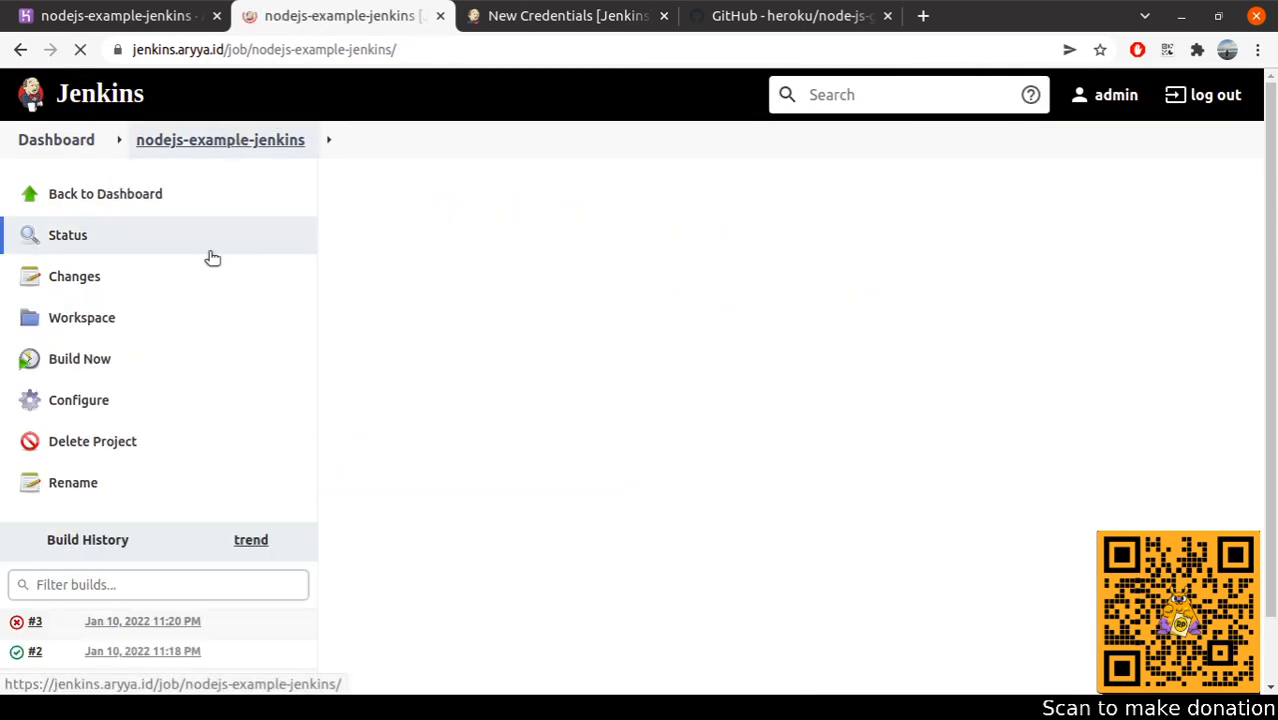
click(118, 410)
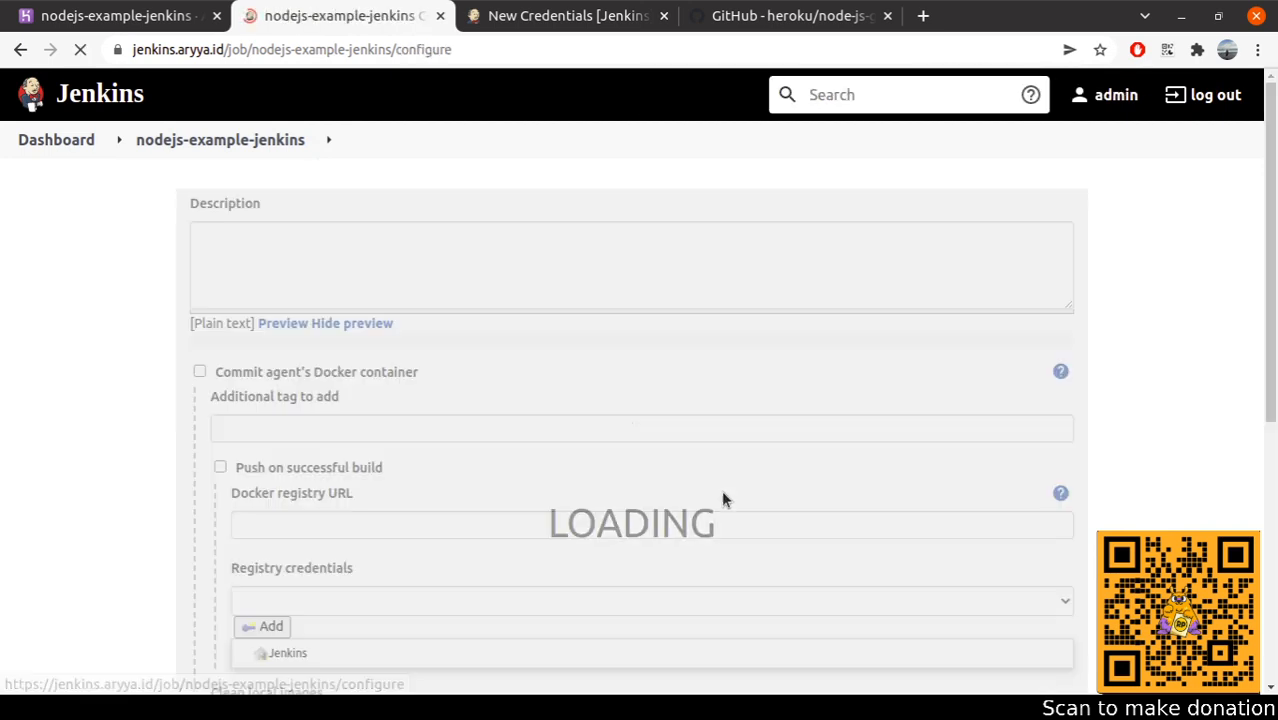
scroll(673, 460, down, 20)
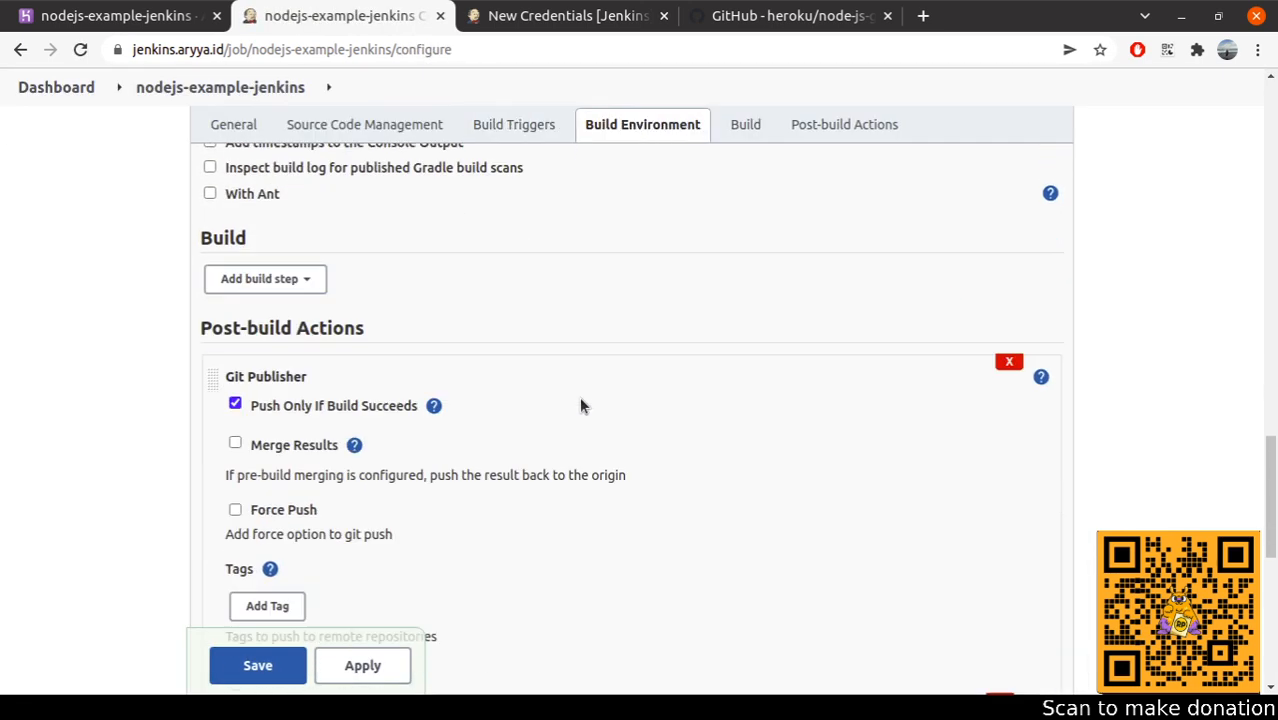
scroll(581, 405, down, 6)
double_click(313, 181)
text(refs/heads/master)
- Apply and save the job configuration, then start a new build of nodejs-example-jenkins
click(368, 610)
click(296, 606)
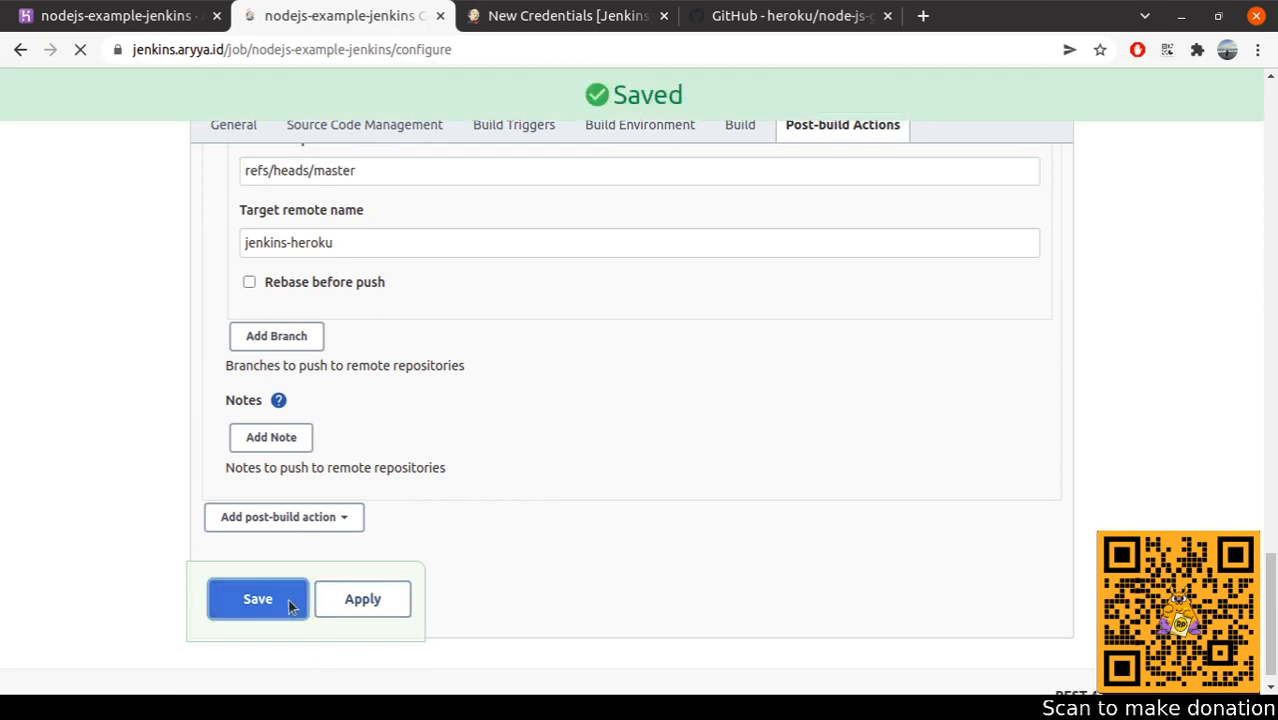
click(80, 362)
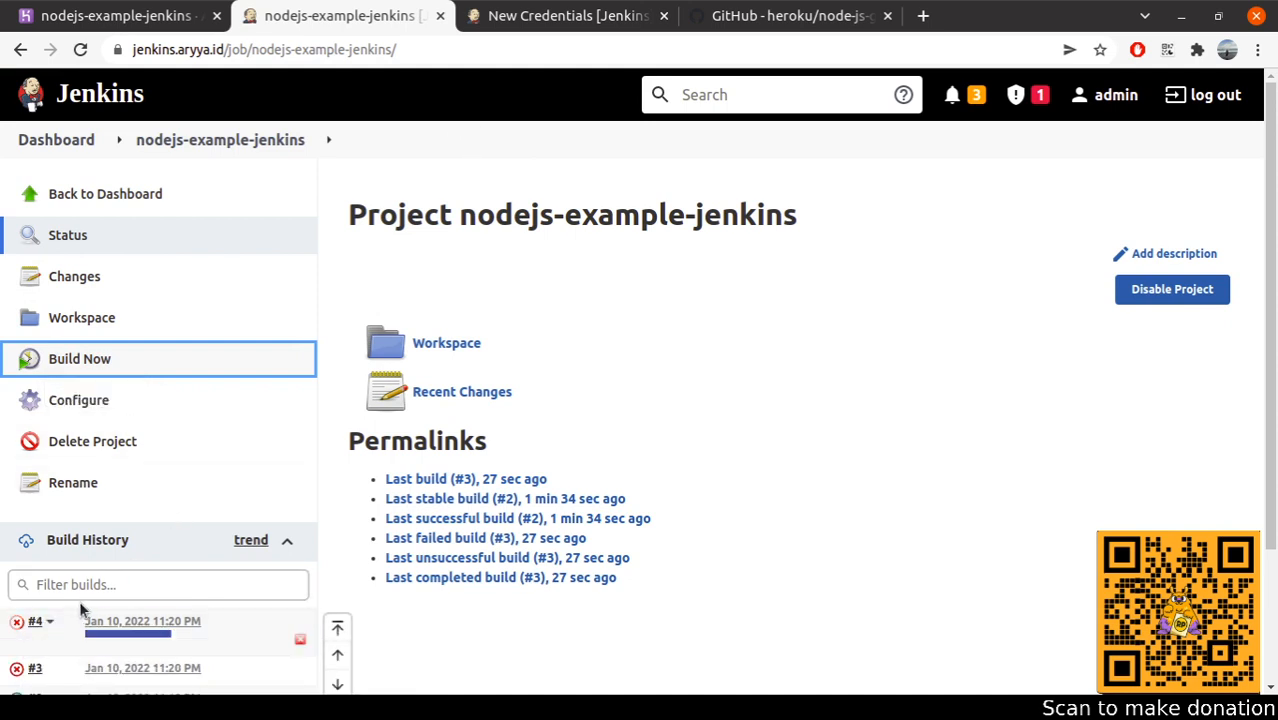
- Follow the console output of build #4 and check the Heroku activity feed for the resulting deployment
click(35, 621)
click(157, 317)
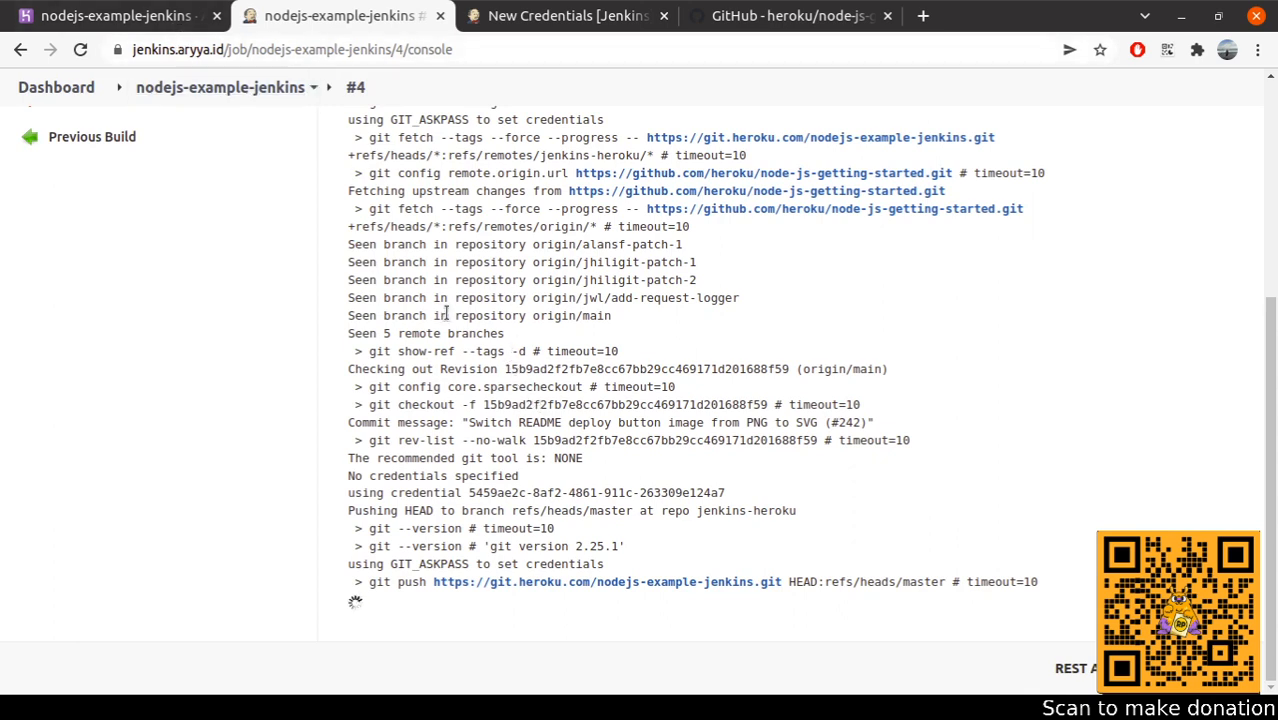
click(145, 20)
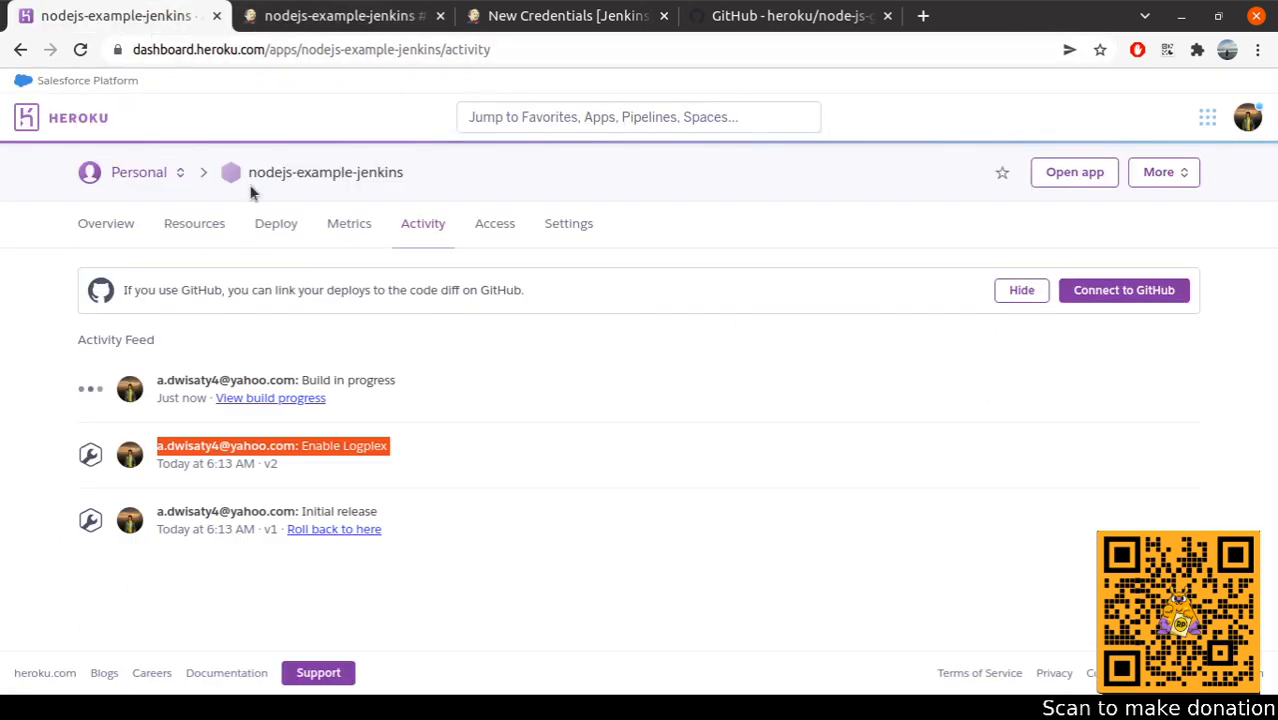
- Reload the Heroku activity feed and compare the deployment's progress with the Jenkins console output of build #4
click(79, 49)
click(365, 22)
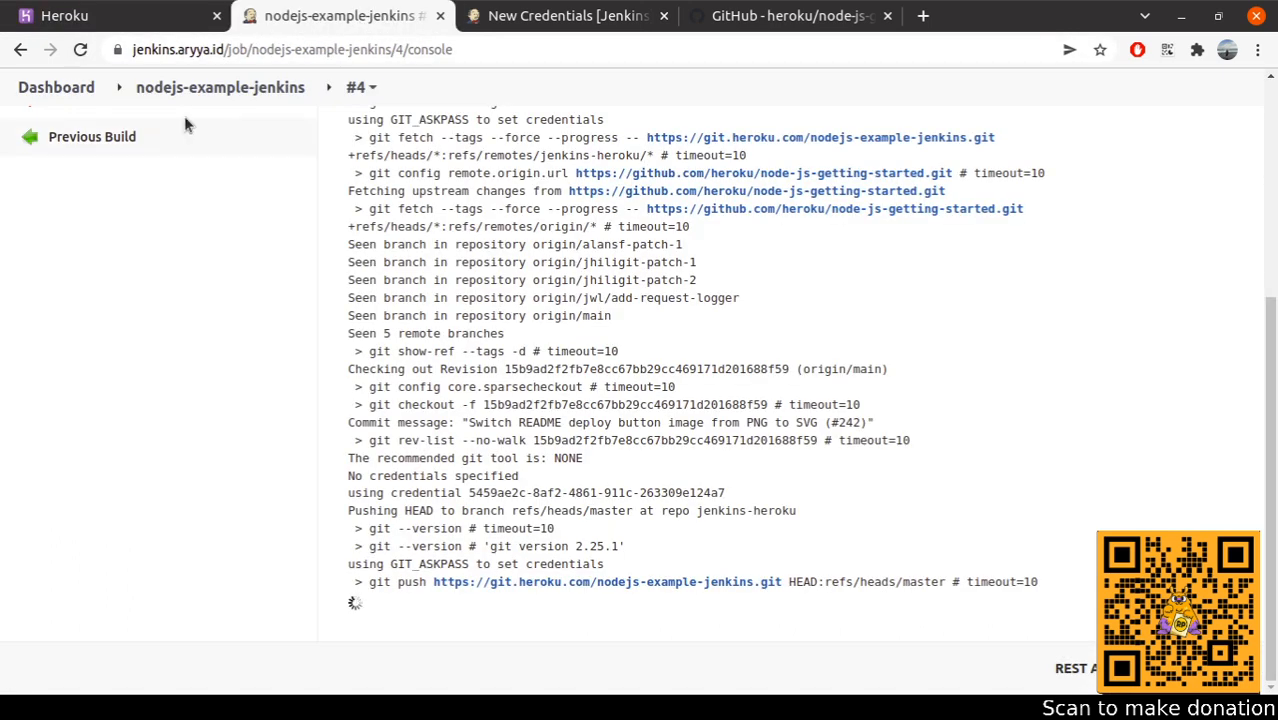
click(148, 22)
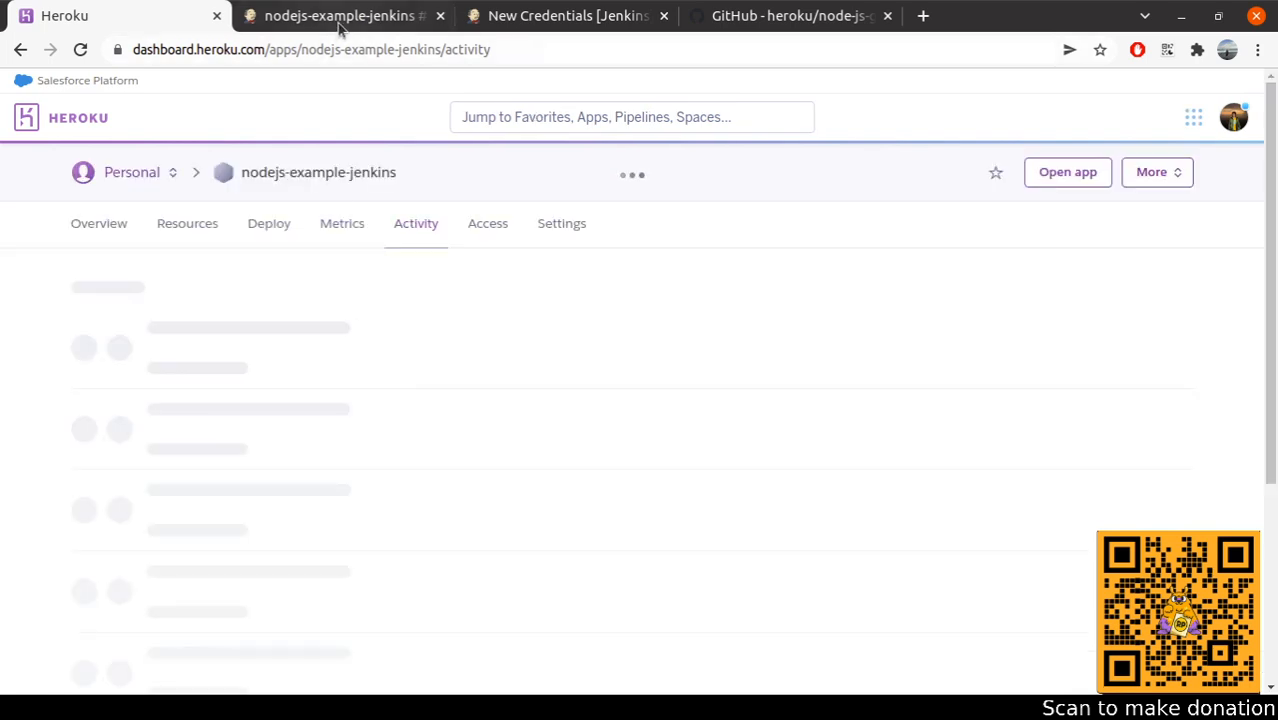
click(340, 17)
click(117, 28)
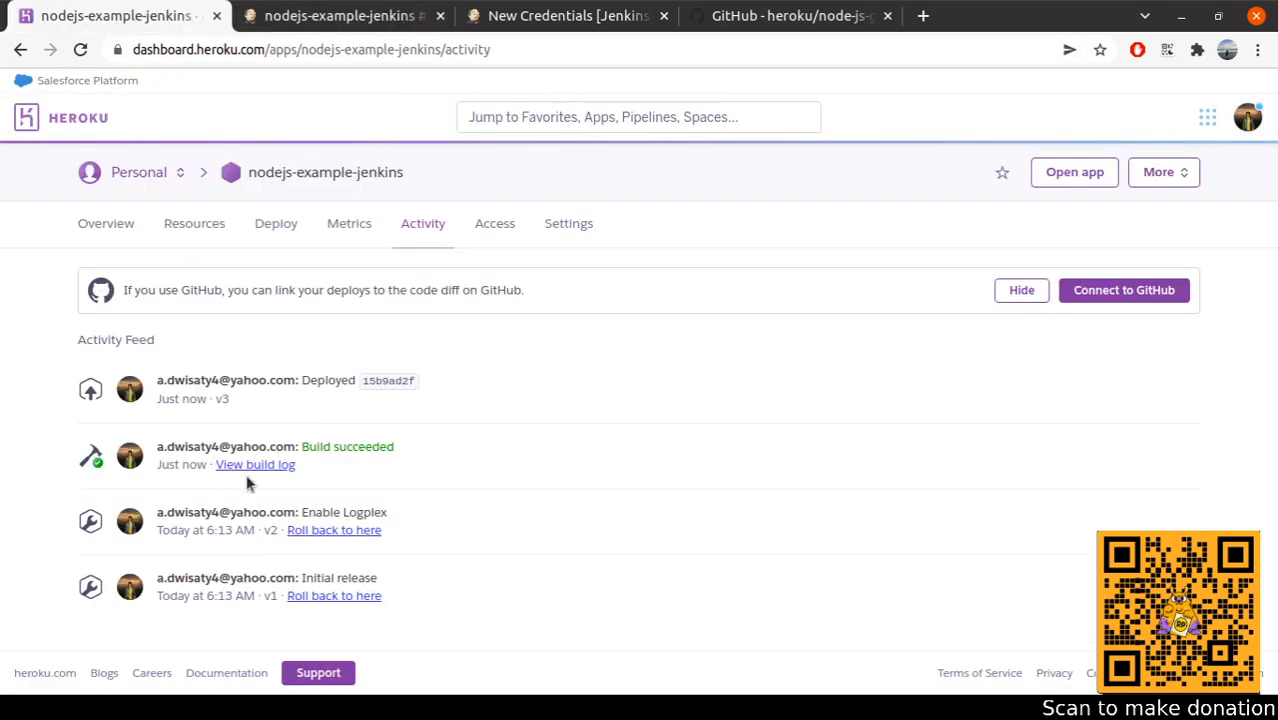
- Check the latest build and deployment entries in the Heroku activity feed and open the deployed app
triple_click(323, 385)
click(378, 400)
triple_click(329, 380)
triple_click(302, 446)
click(318, 22)
click(130, 16)
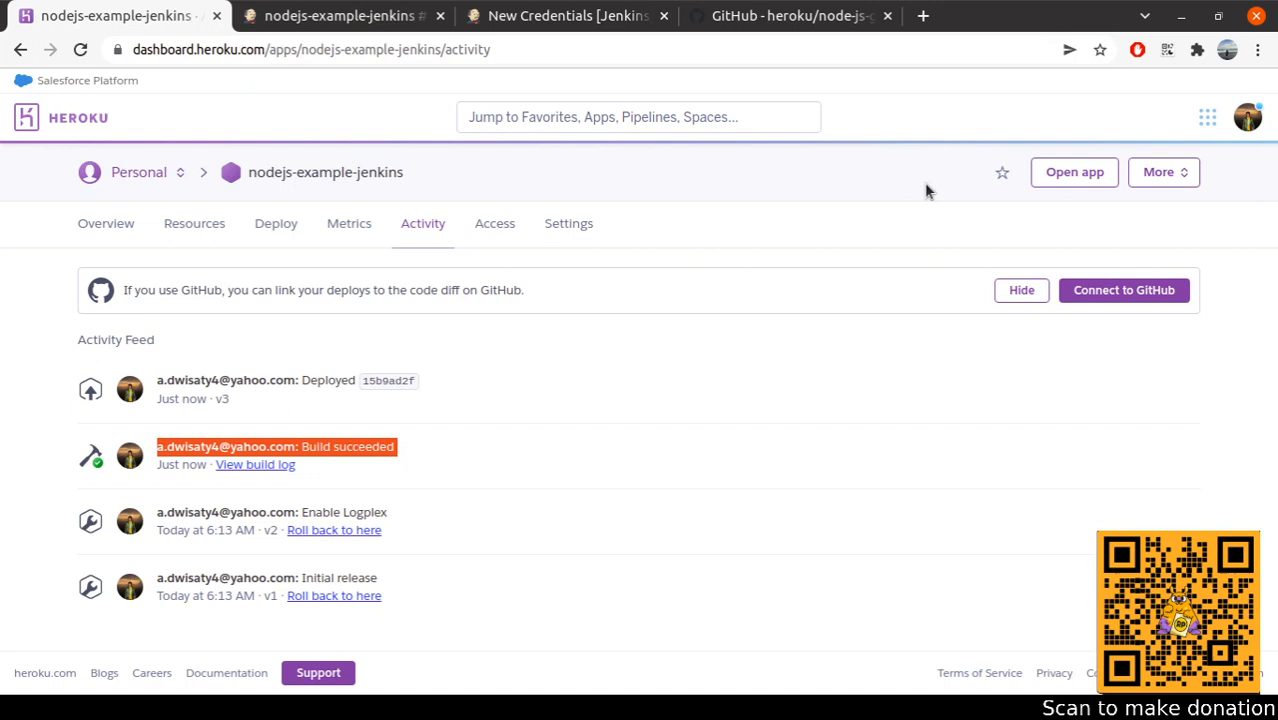
click(1064, 176)
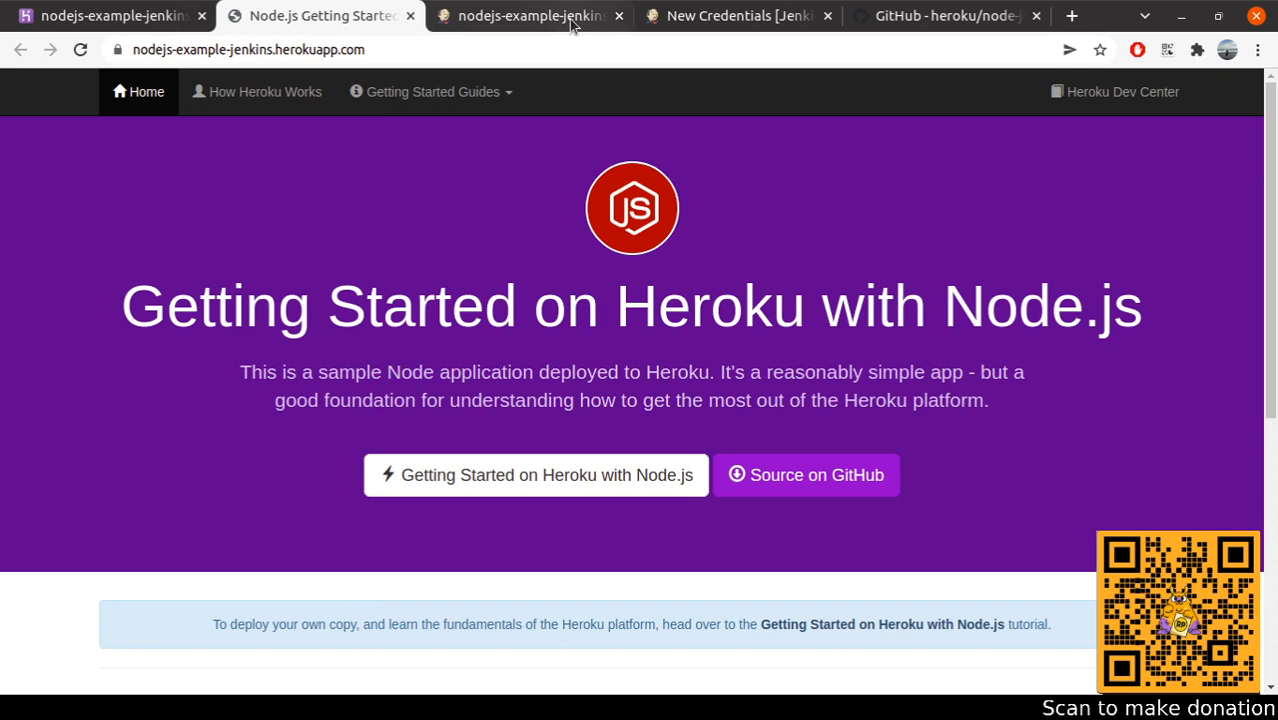
- Reopen the nodejs-example-jenkins job configuration in Jenkins and add an Execute shell build step
click(540, 16)
click(206, 94)
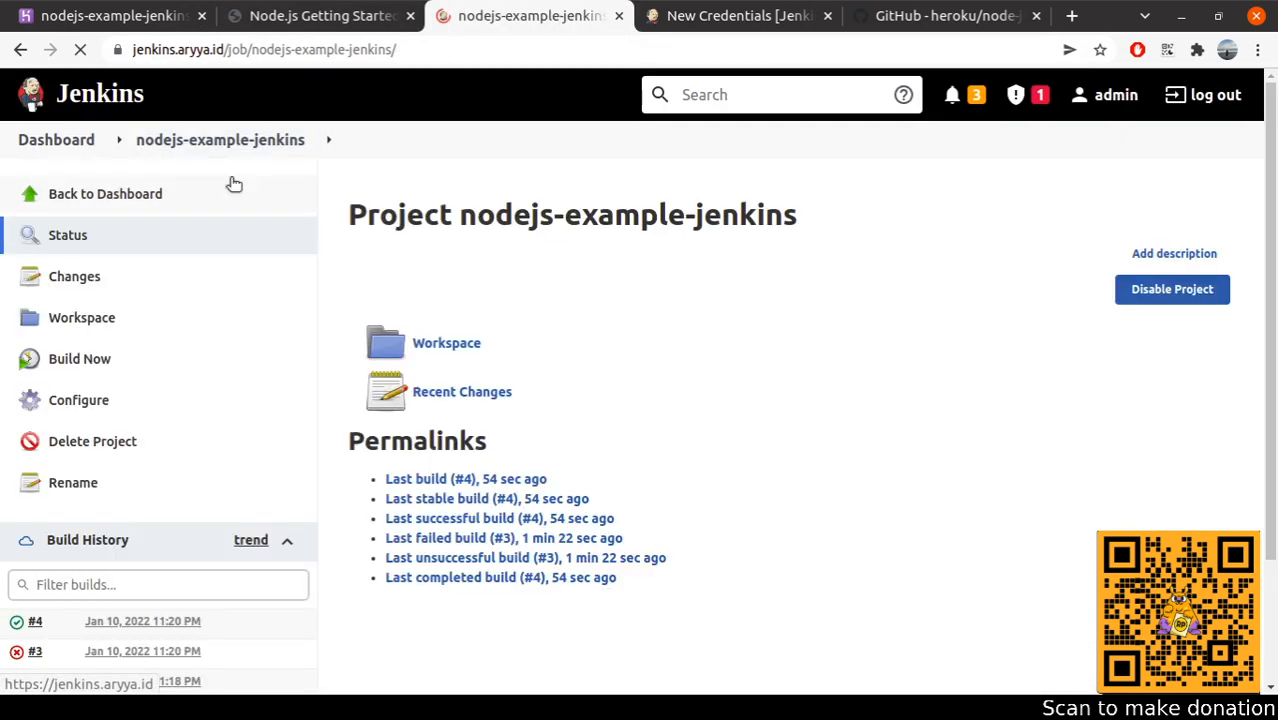
click(88, 405)
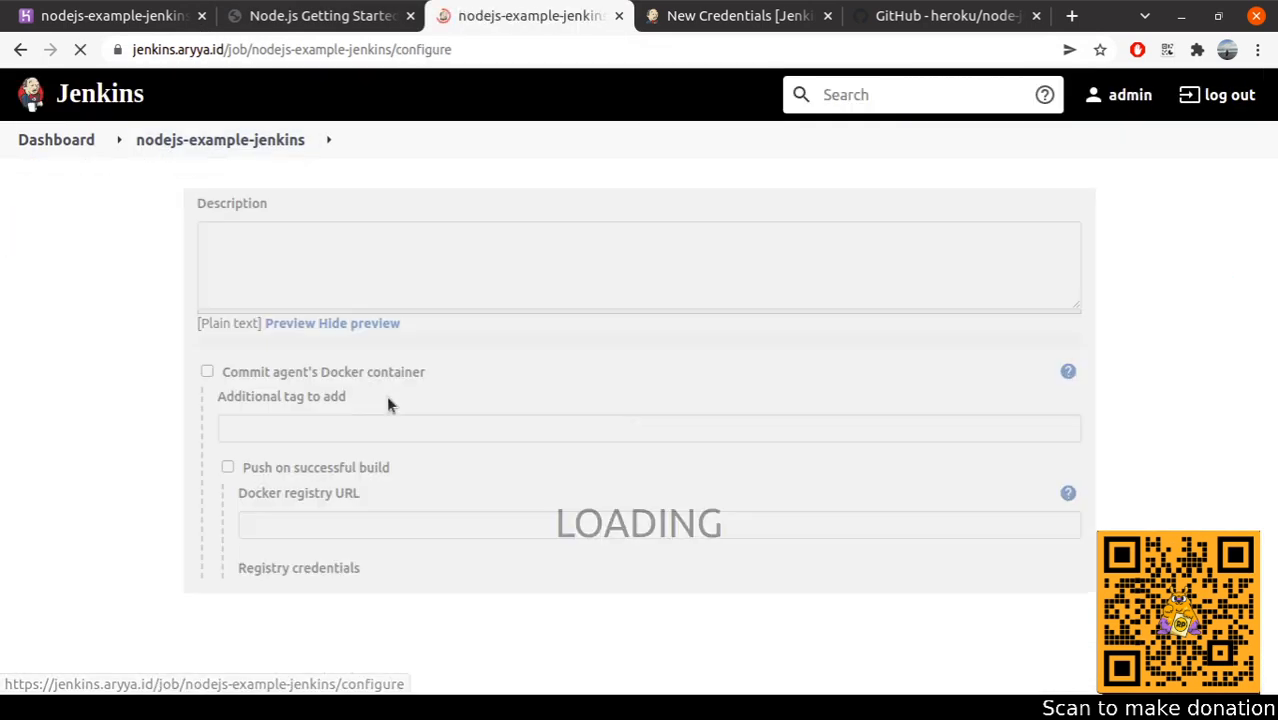
click(1272, 340)
drag(1270, 222, 1272, 610)
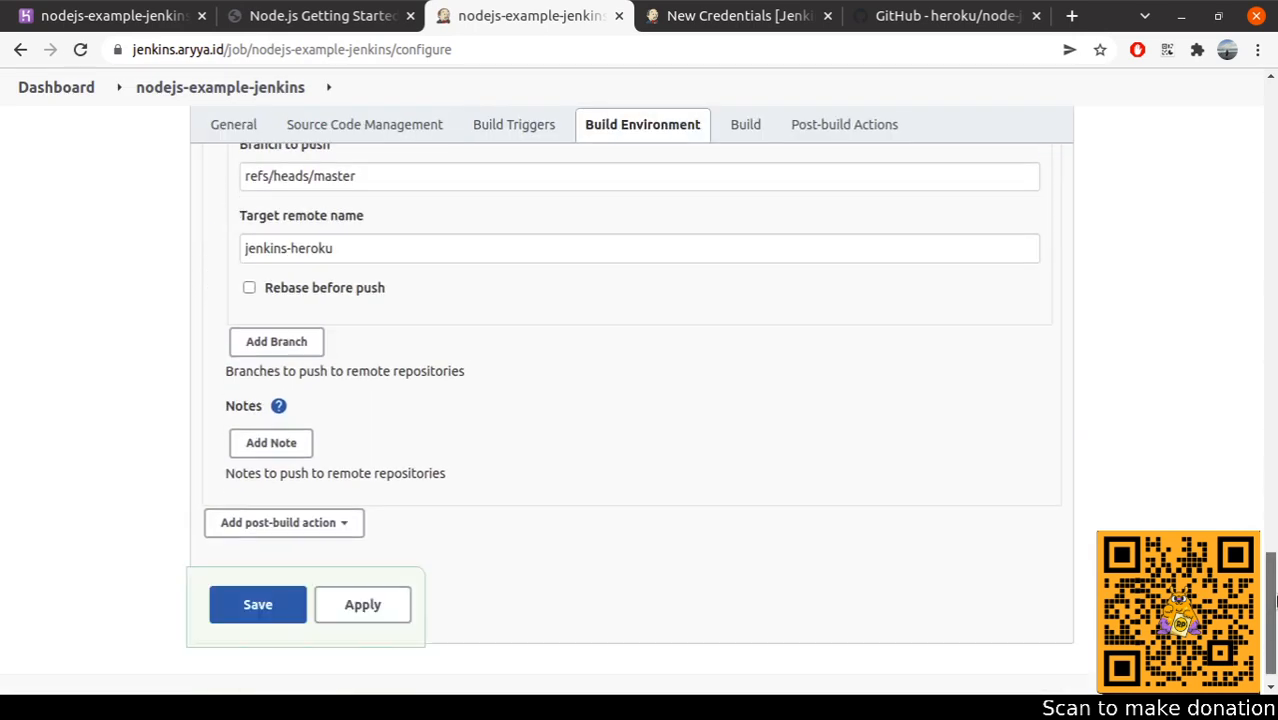
scroll(780, 398, up, 15)
click(305, 512)
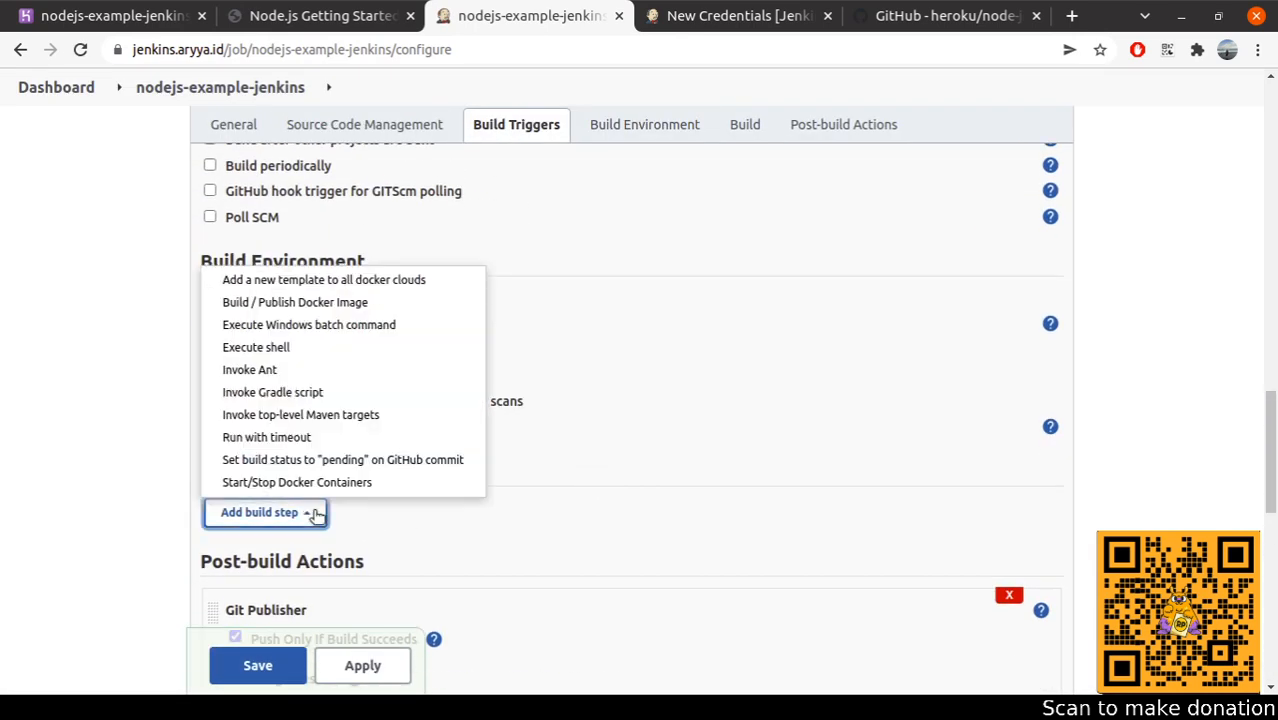
click(290, 348)
scroll(415, 398, down, 3)
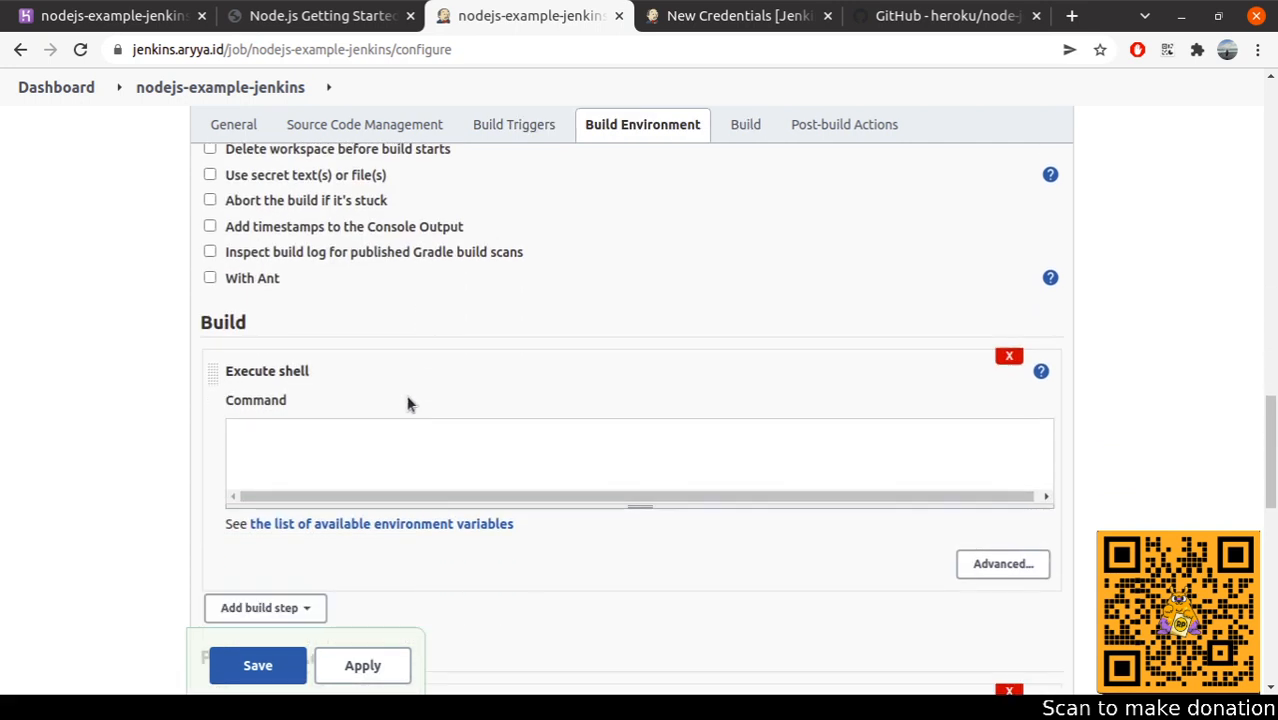
- Switch to the node-js-getting-started repository on GitHub and open views/pages/index.ejs
click(1000, 17)
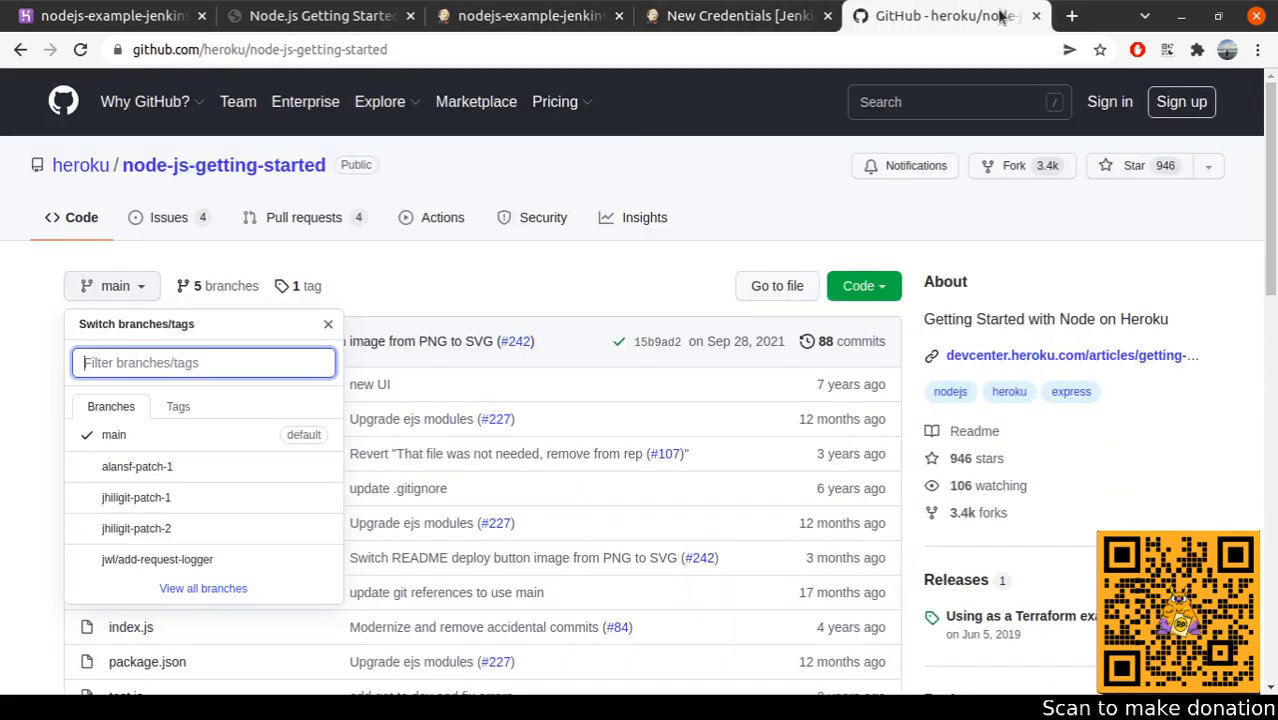
click(41, 458)
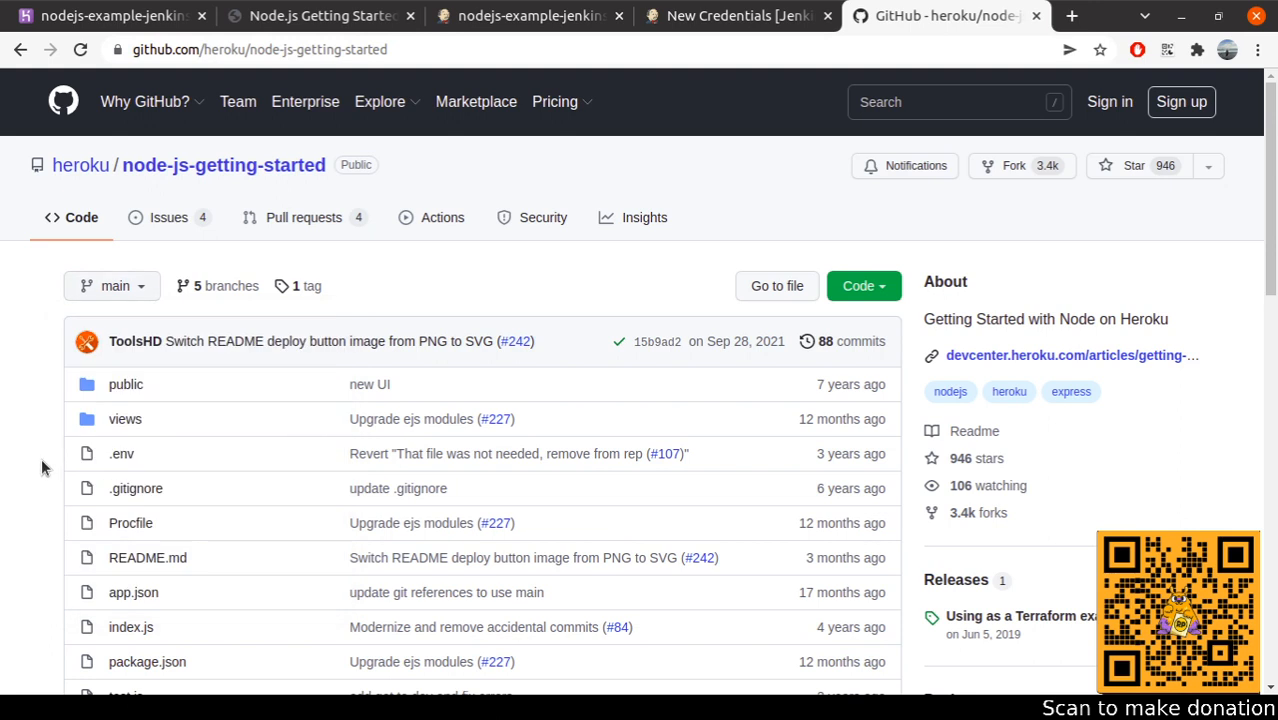
click(127, 417)
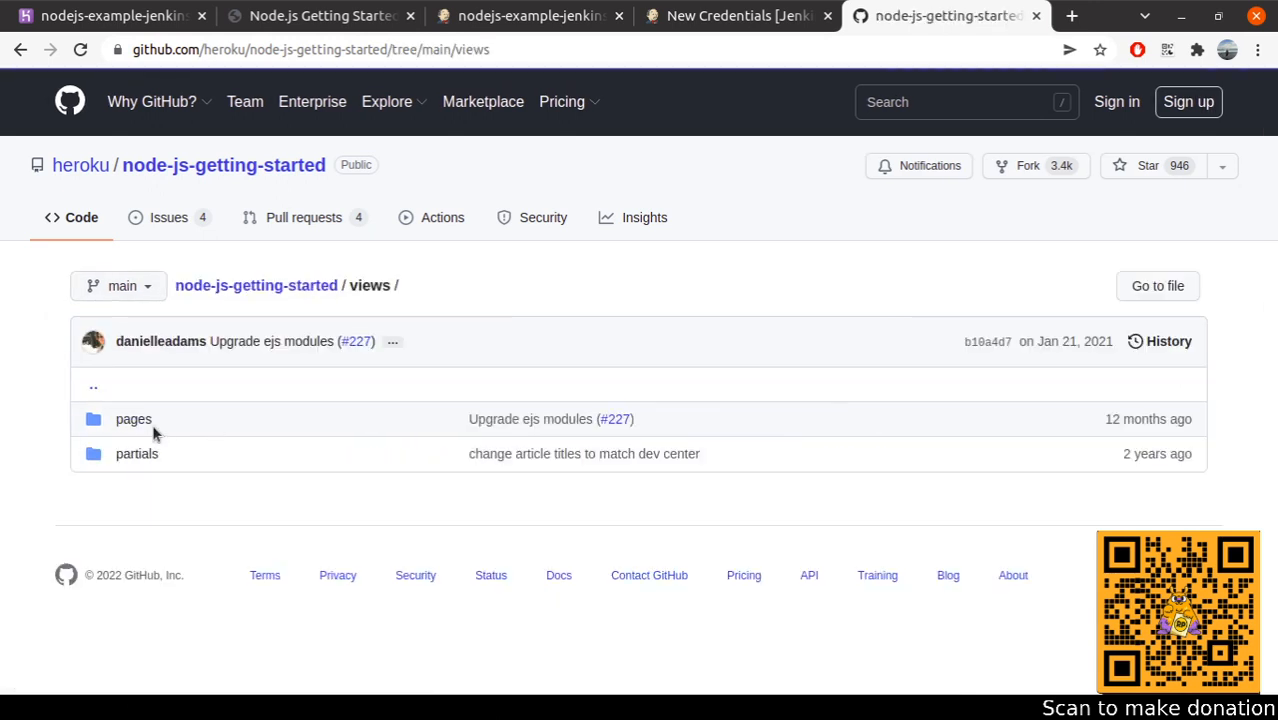
click(134, 419)
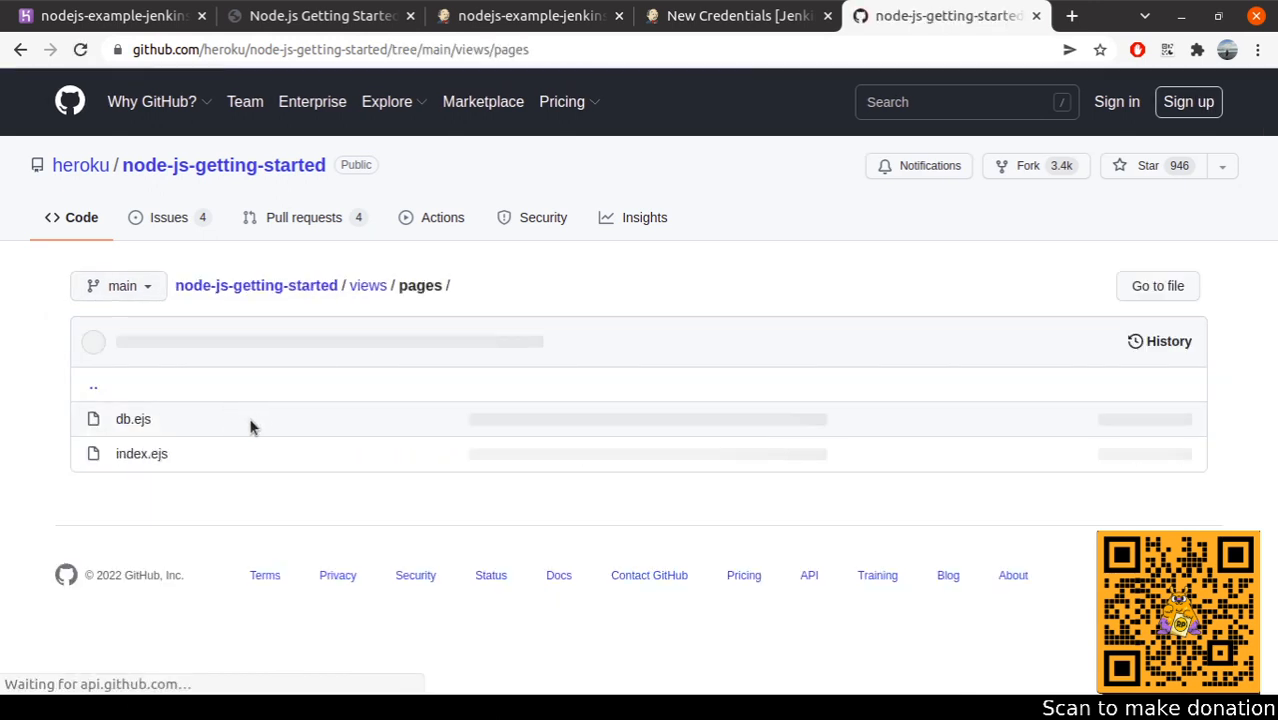
click(141, 455)
- Copy the h1 heading text "Getting Started on Heroku with Node.js" from the source of index.ejs
scroll(376, 390, down, 2)
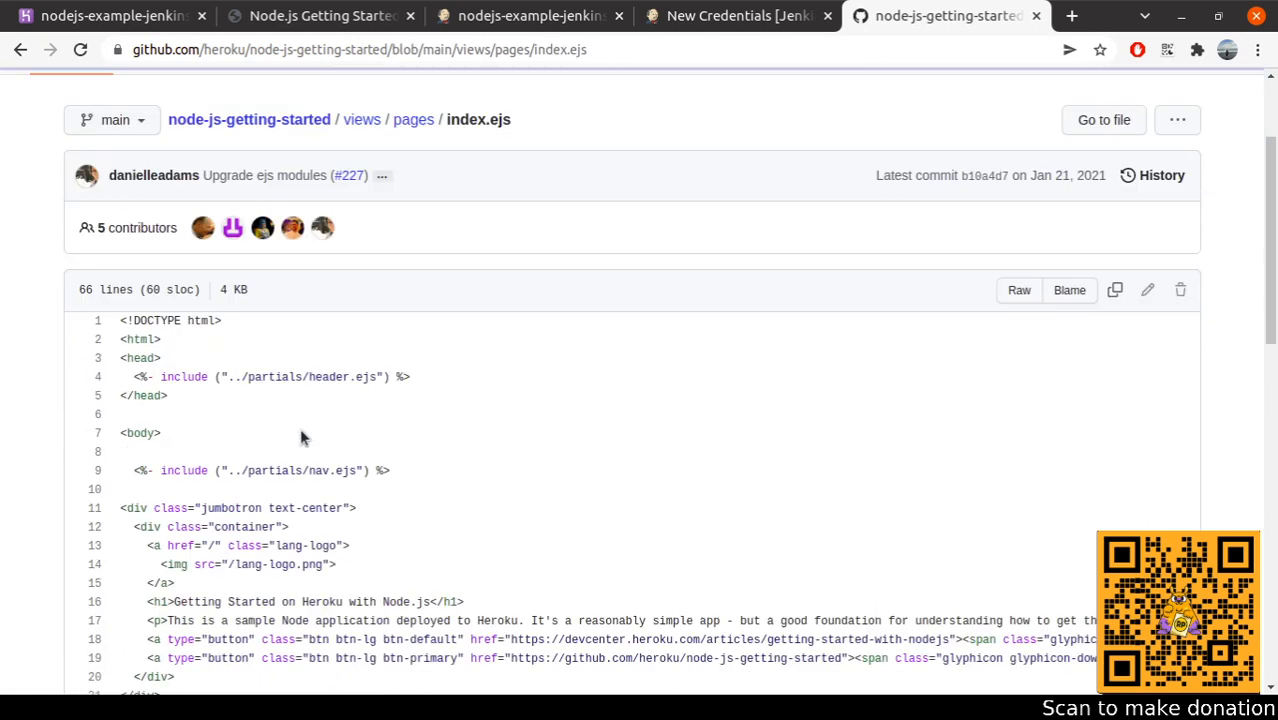
scroll(357, 357, down, 2)
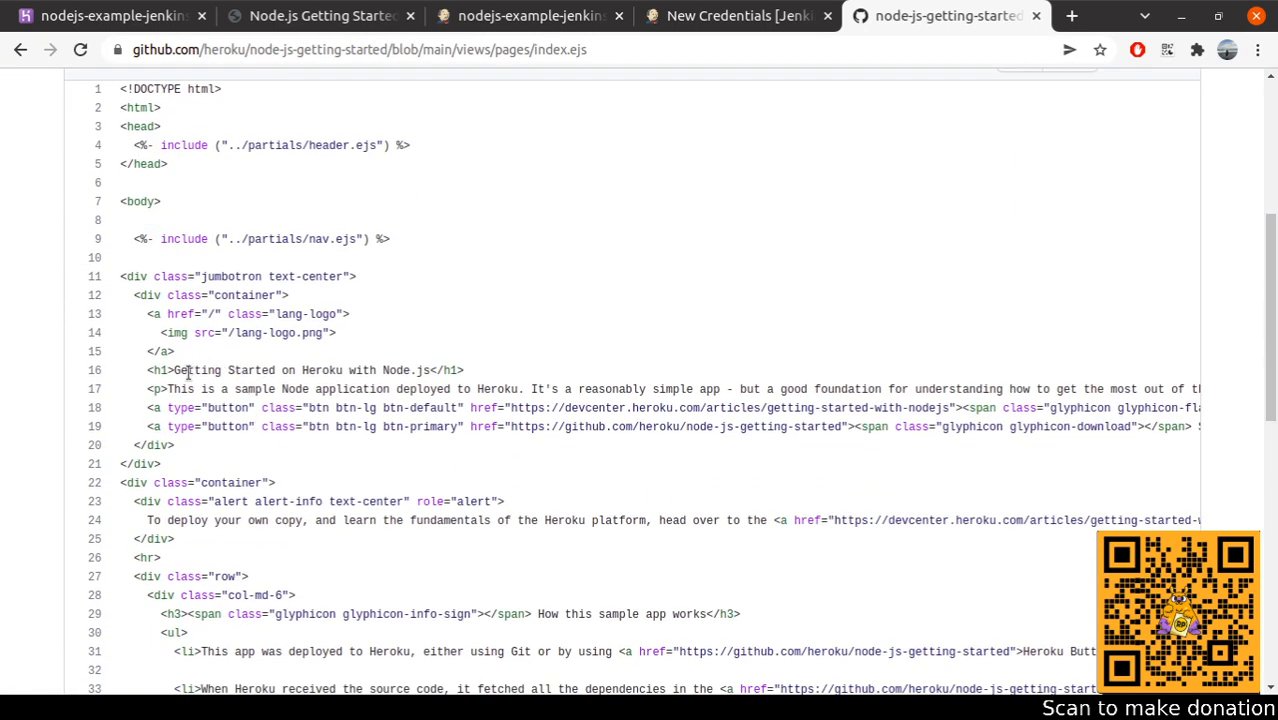
drag(176, 370, 434, 372)
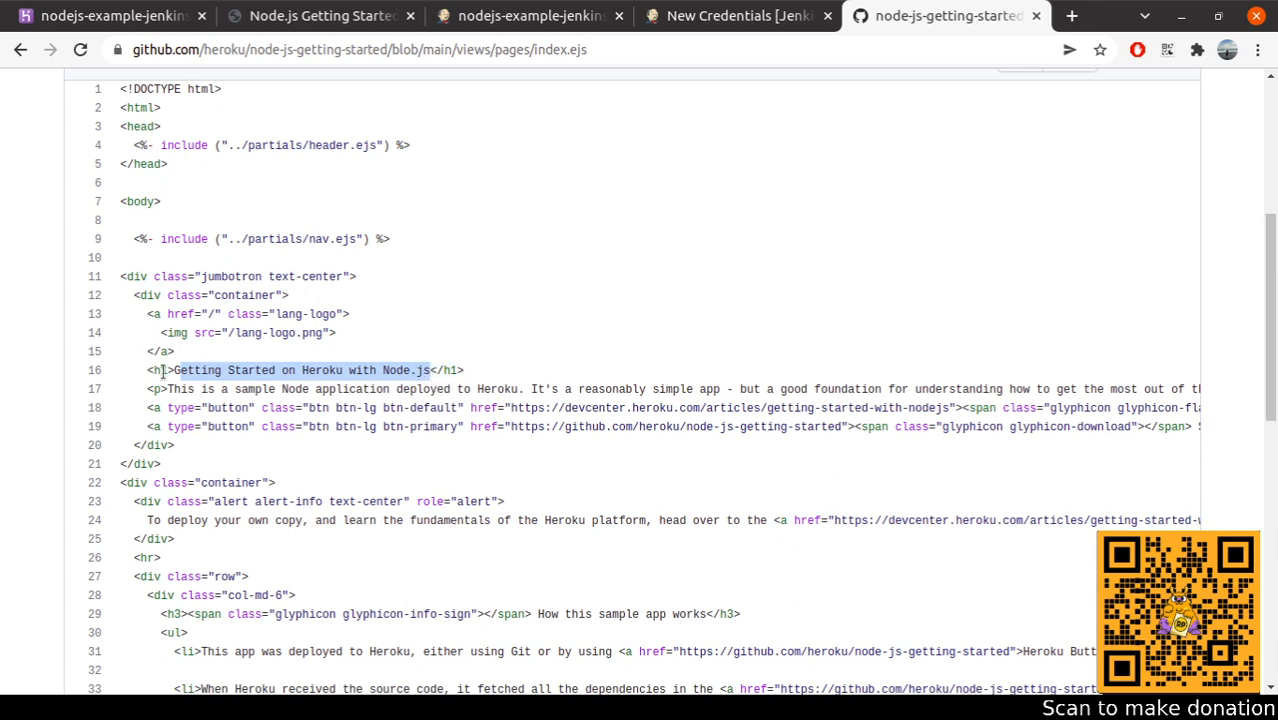
drag(174, 370, 418, 368)
key(ctrl+c)
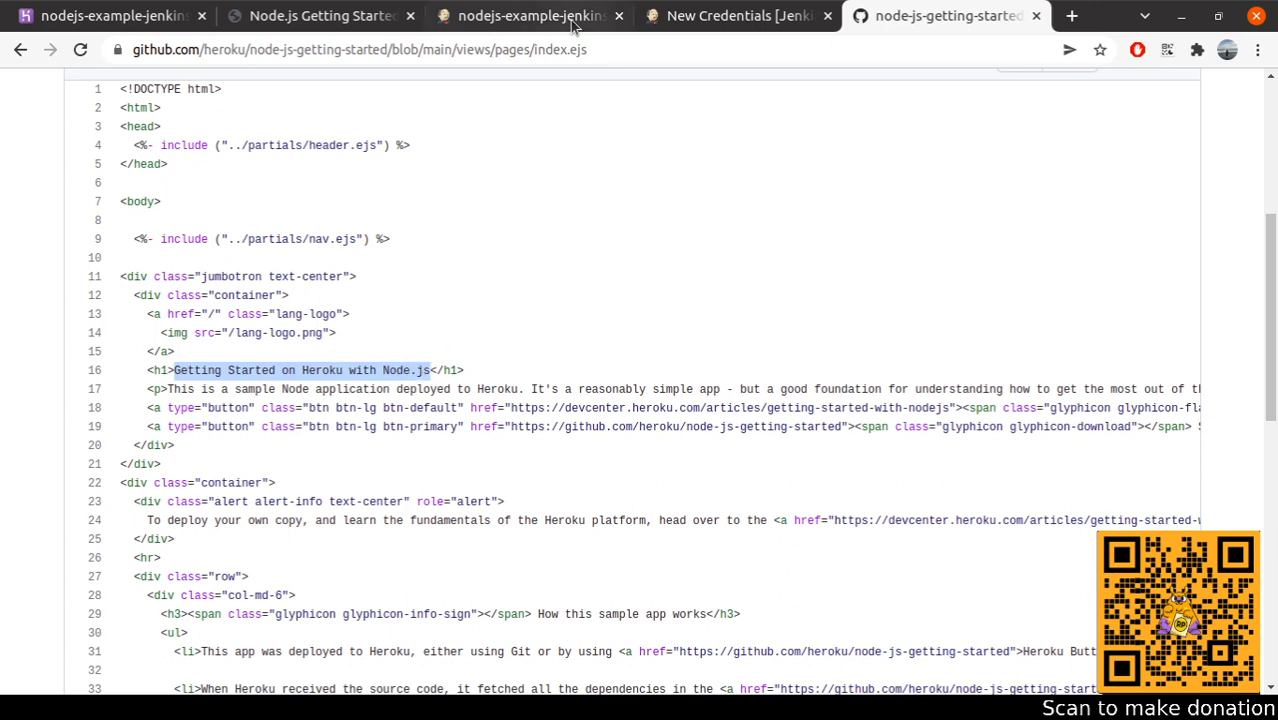
- Start the Jenkins shell command with sed -i 's/Getting Started on Heroku with Node.js/Getting Started on Heroku with Node.js using Jenkins
click(530, 16)
text(sed -i)
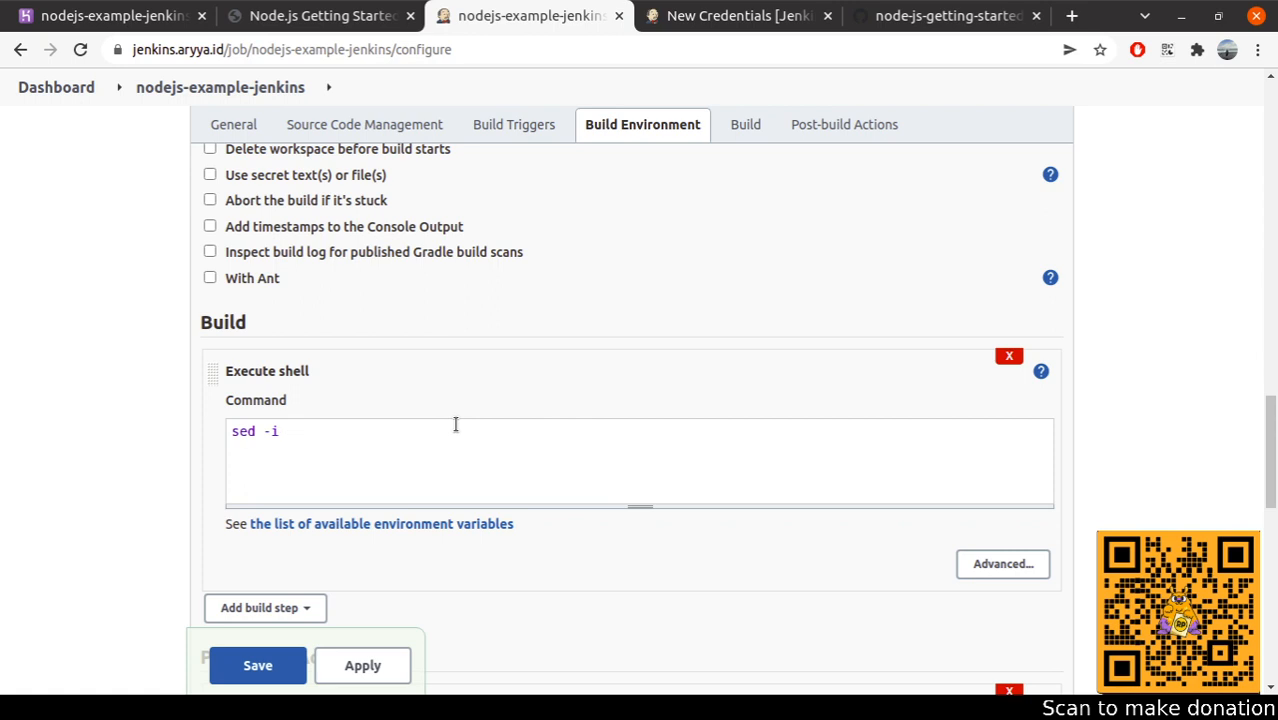
text( 's/)
key(ctrl+v)
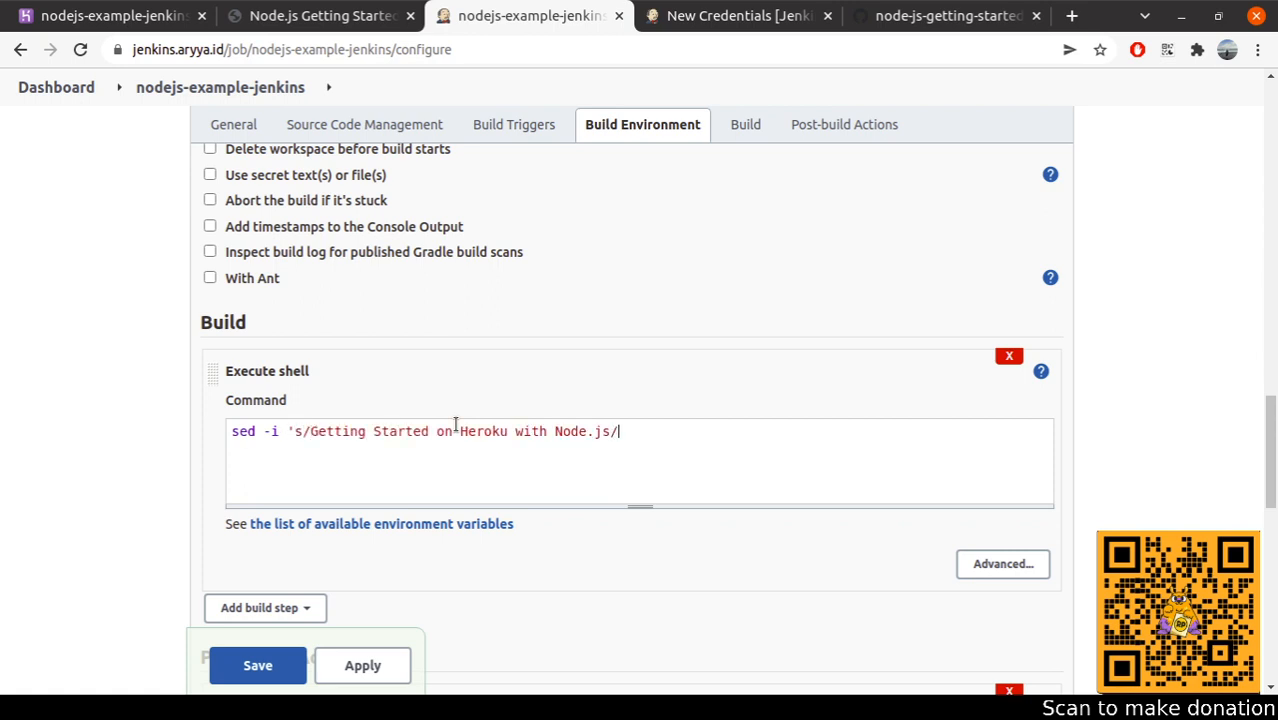
text(/)
key(ctrl+v)
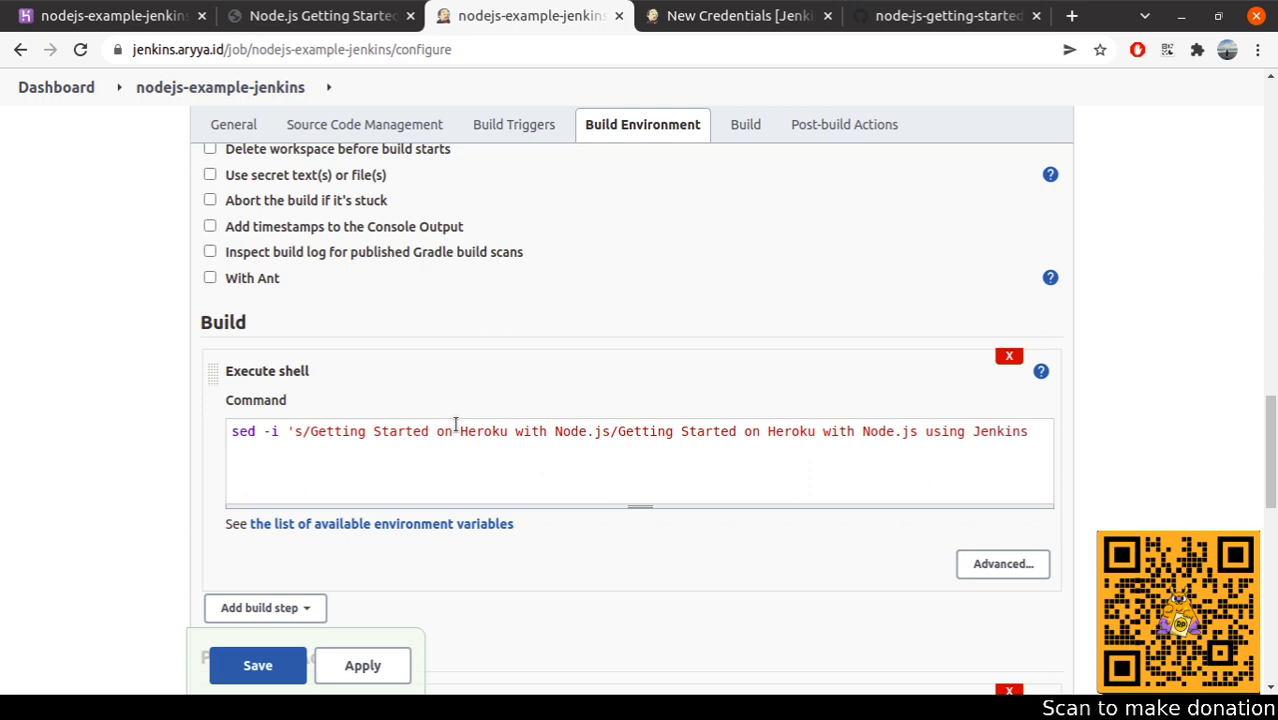
- Look up the file's path in the GitHub repository and finish the sed command with /' ./views/pages/index.ejs
click(925, 16)
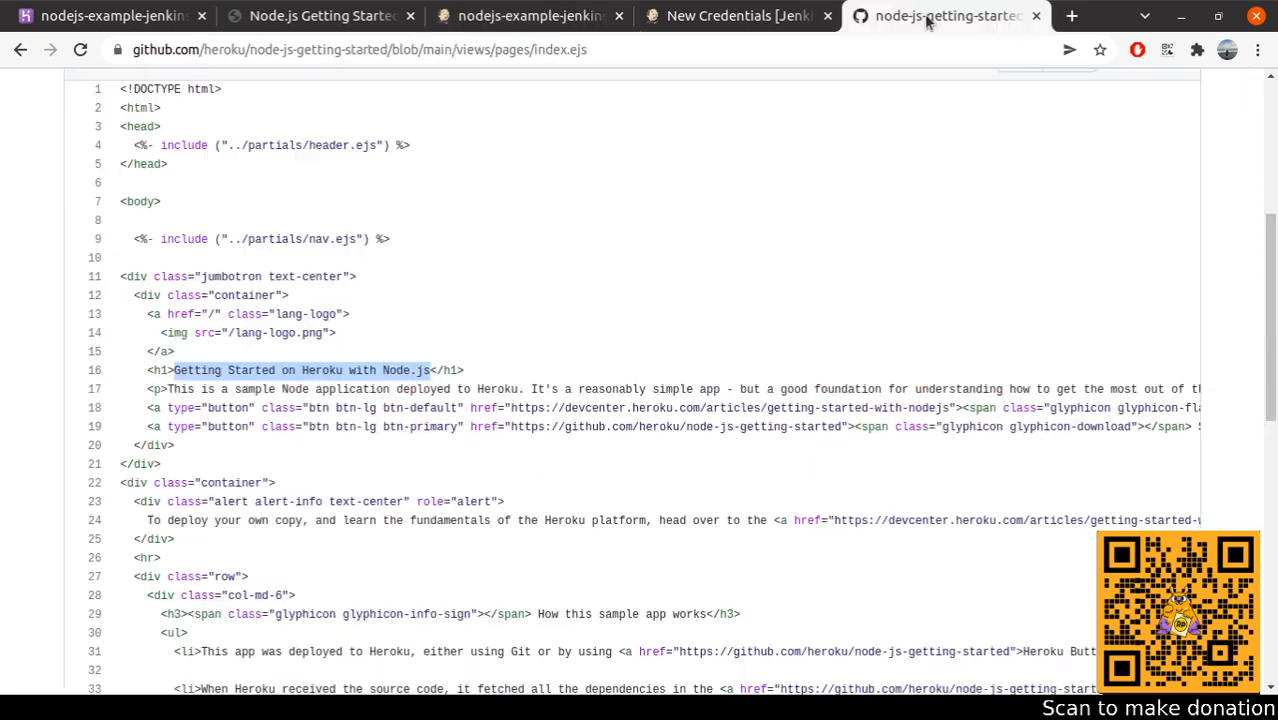
scroll(366, 367, up, 5)
drag(525, 292, 348, 286)
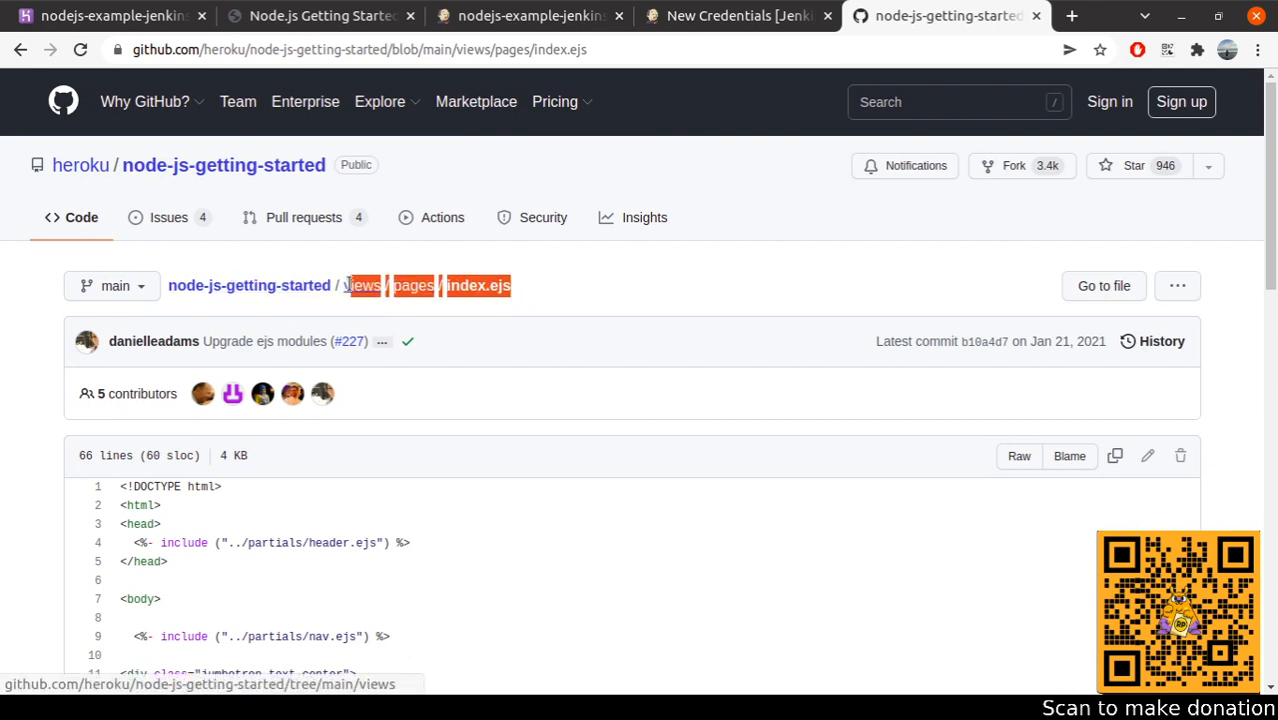
click(470, 18)
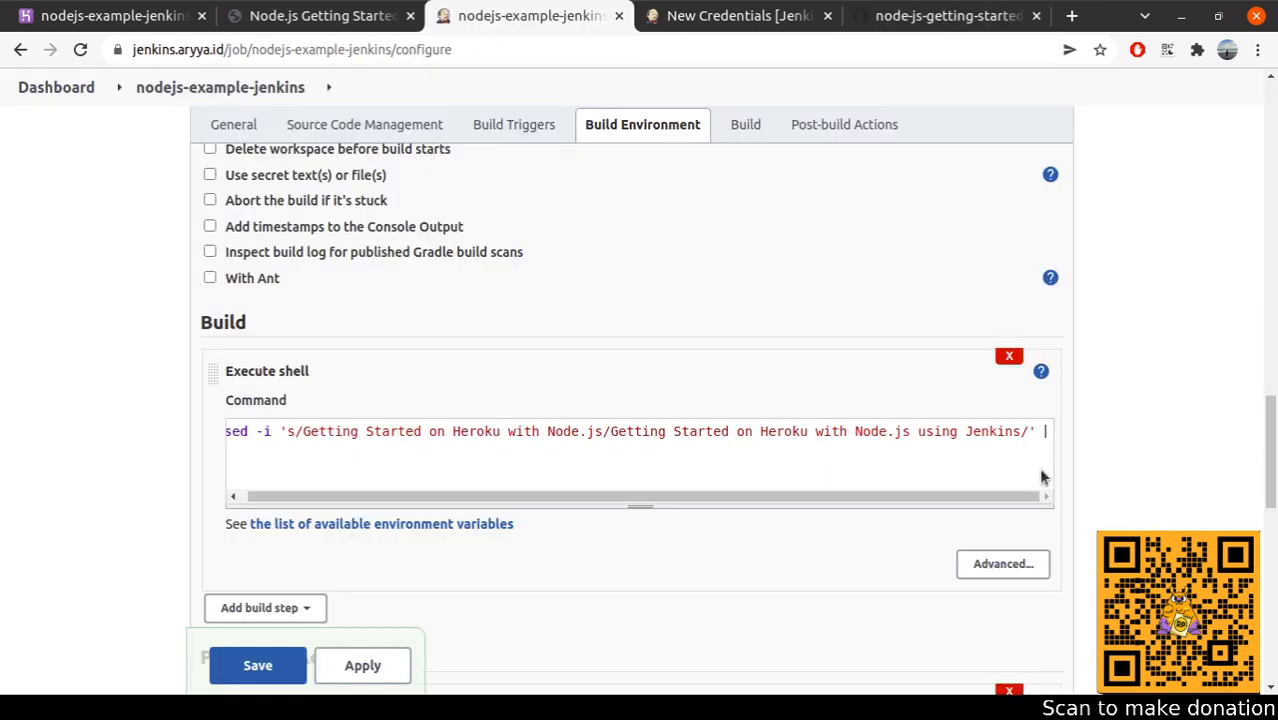
text(./views/pages/index.ejs)
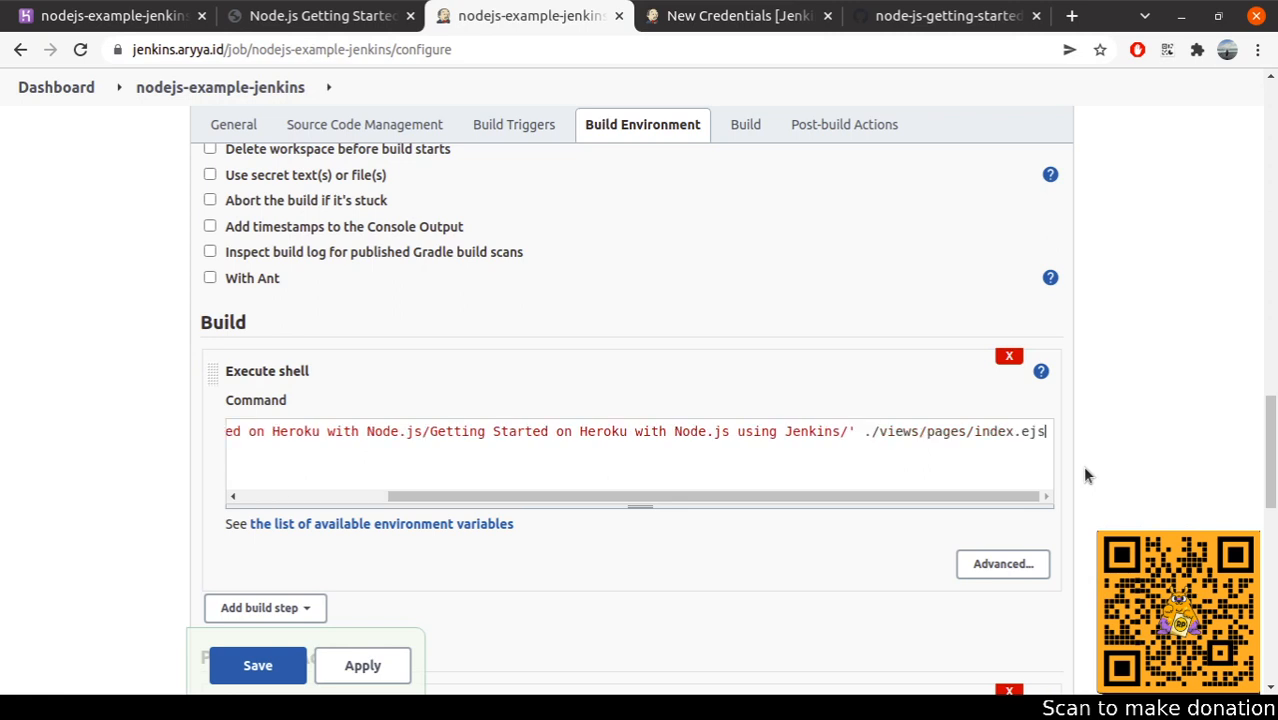
- Apply and save the configuration with the new shell build step, and start another build of the project
scroll(1082, 465, down, 2)
click(350, 665)
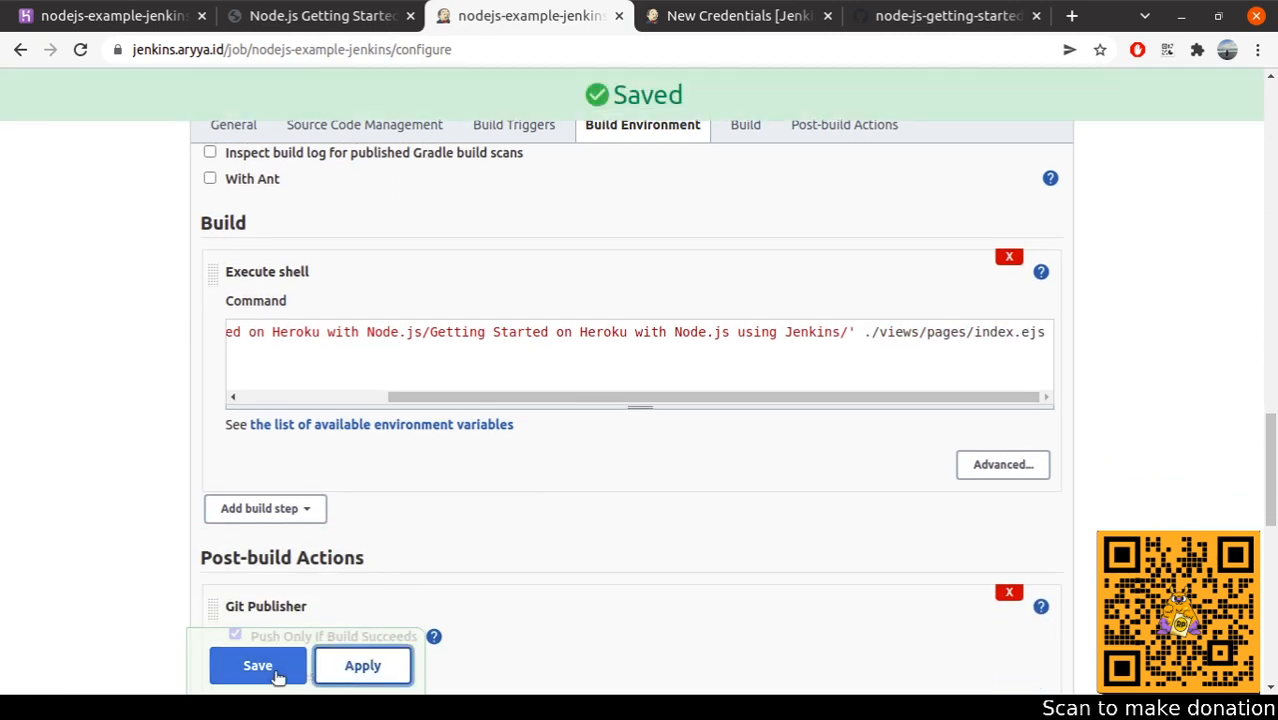
click(278, 676)
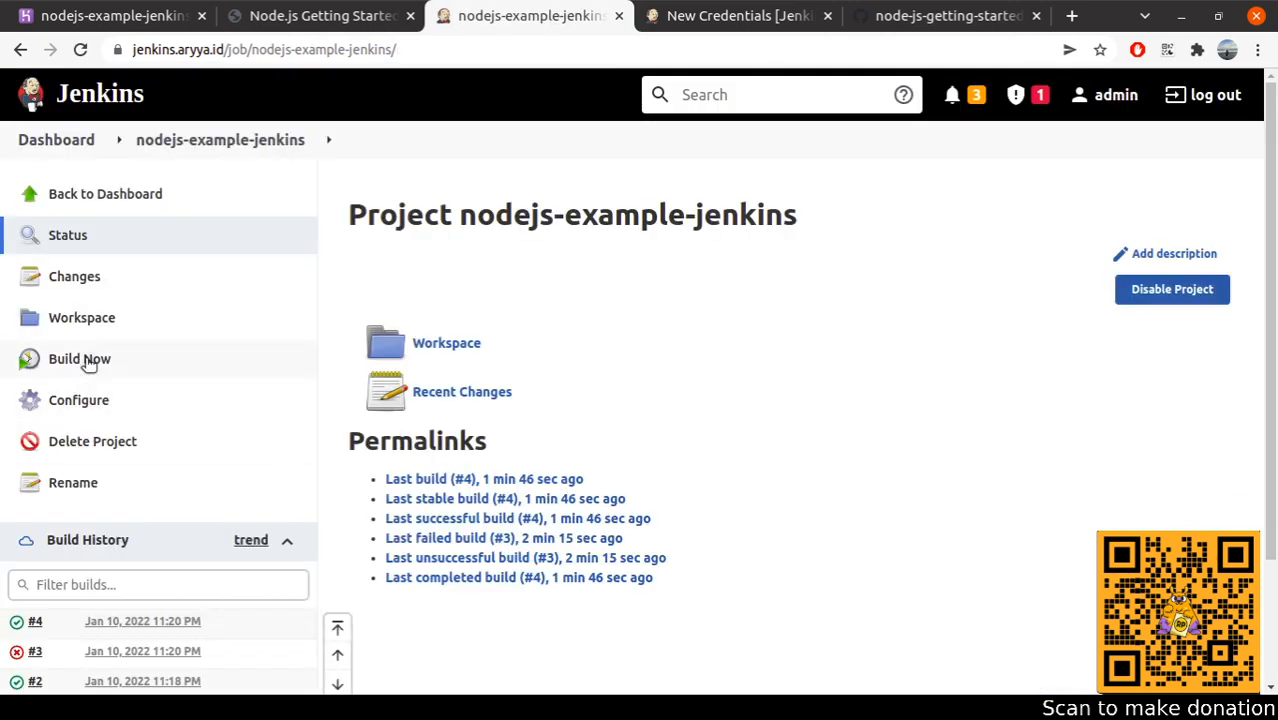
click(88, 362)
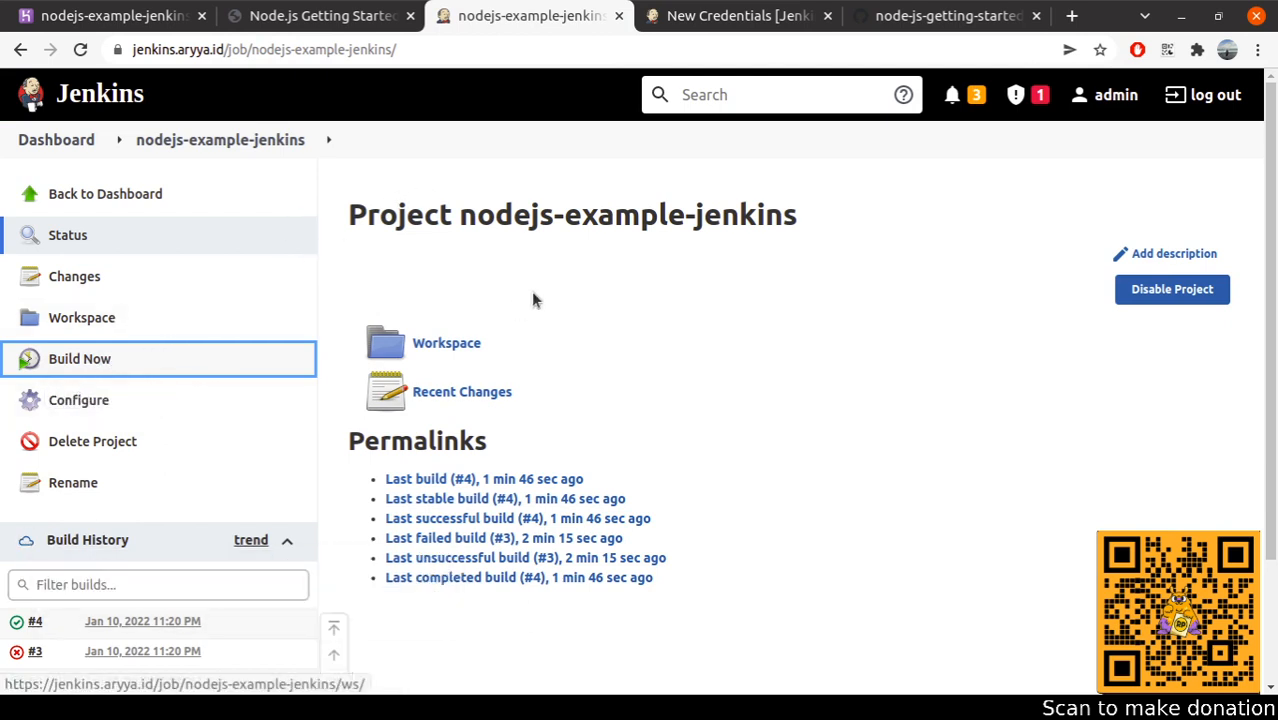
- Examine the console output of build #5 for the executed sed command and the push to Heroku
click(35, 618)
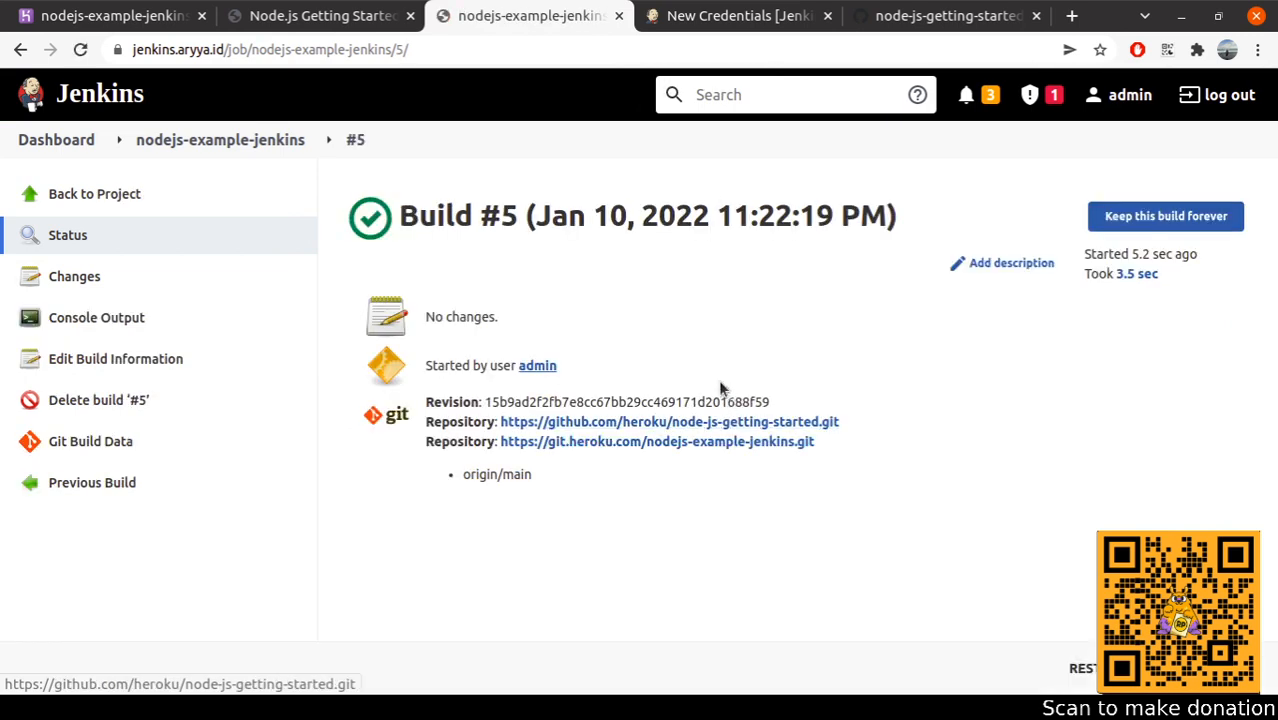
click(104, 316)
scroll(545, 304, down, 4)
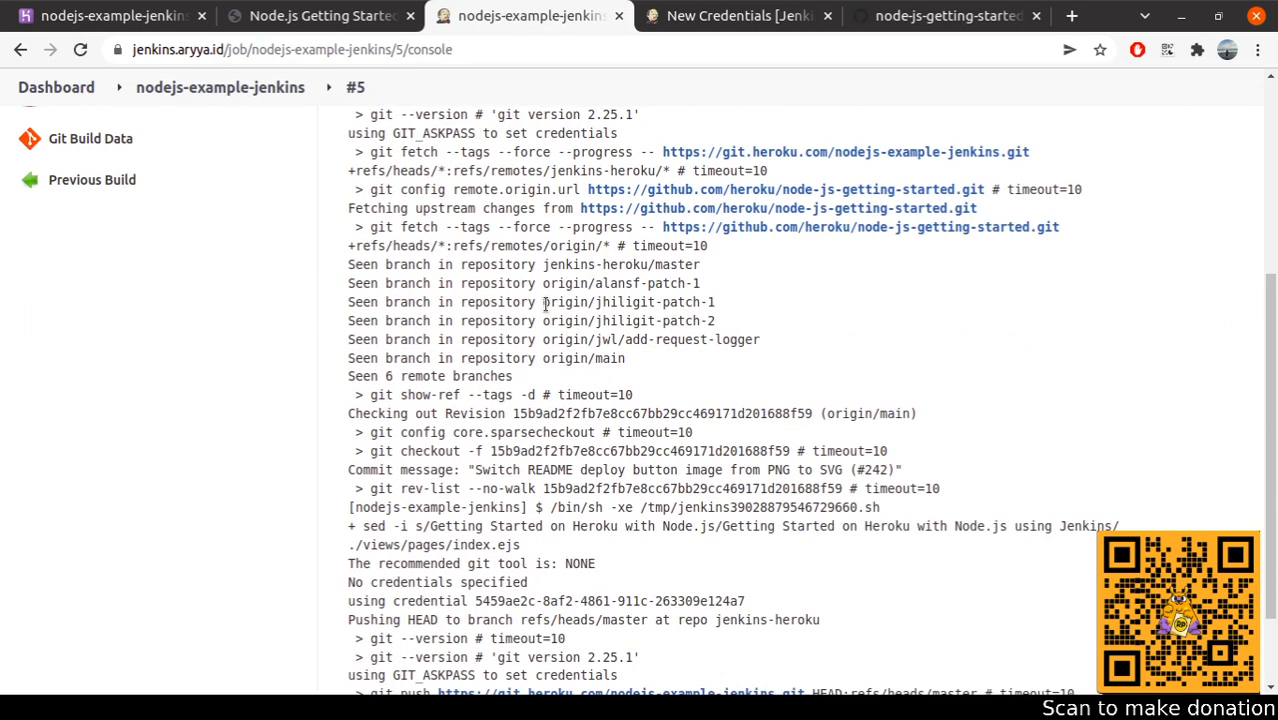
scroll(545, 304, down, 3)
drag(454, 353, 543, 451)
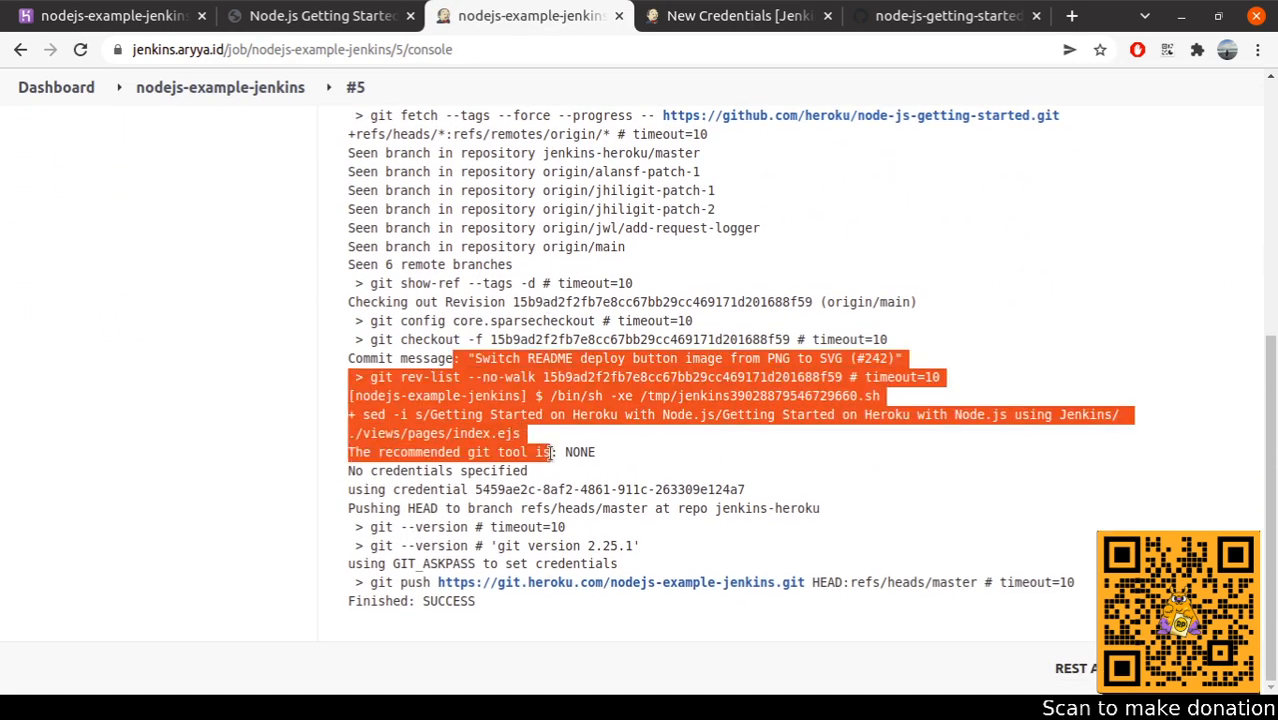
click(543, 451)
click(577, 471)
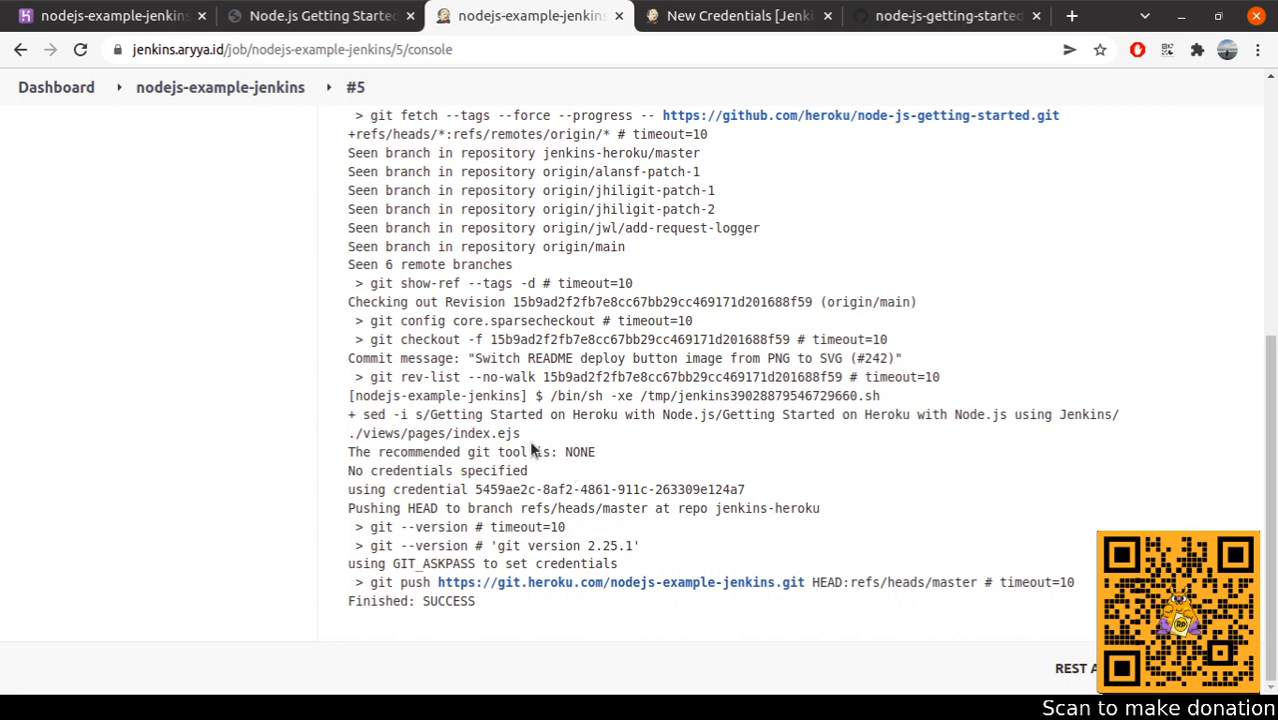
- Reload the Heroku activity feed and the deployed app to check for a new deployment and a changed heading
click(180, 16)
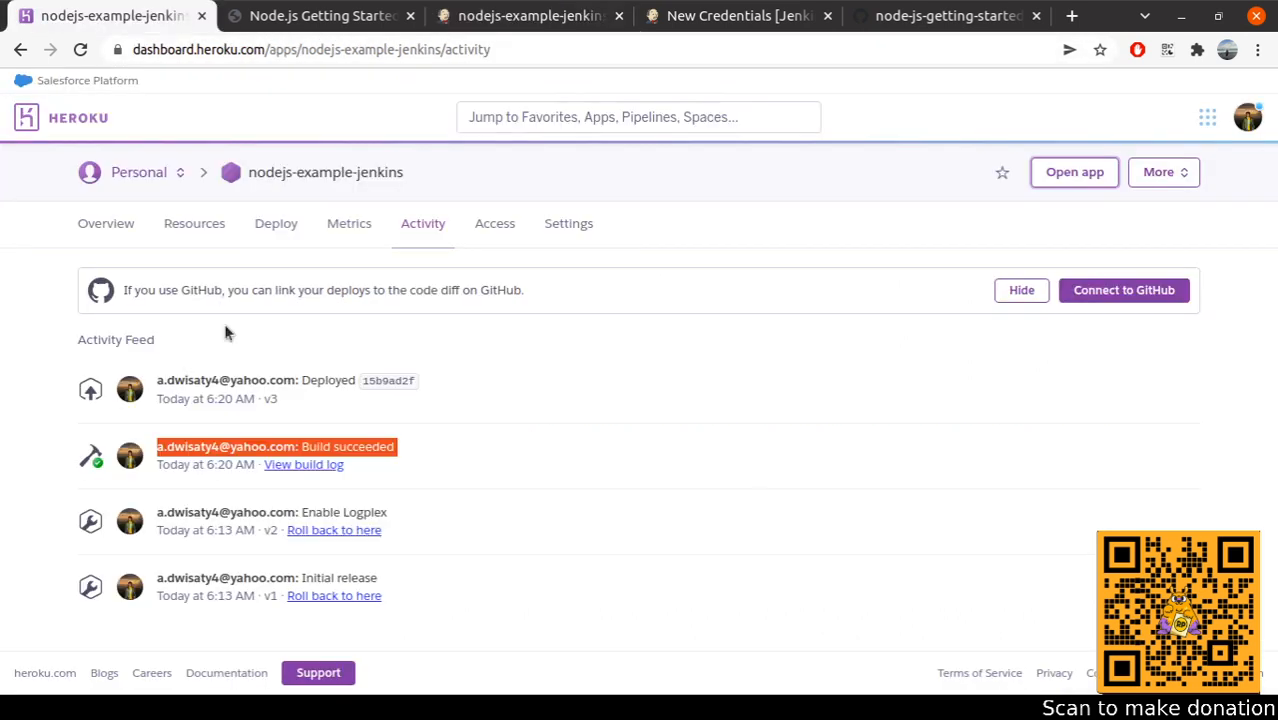
click(83, 56)
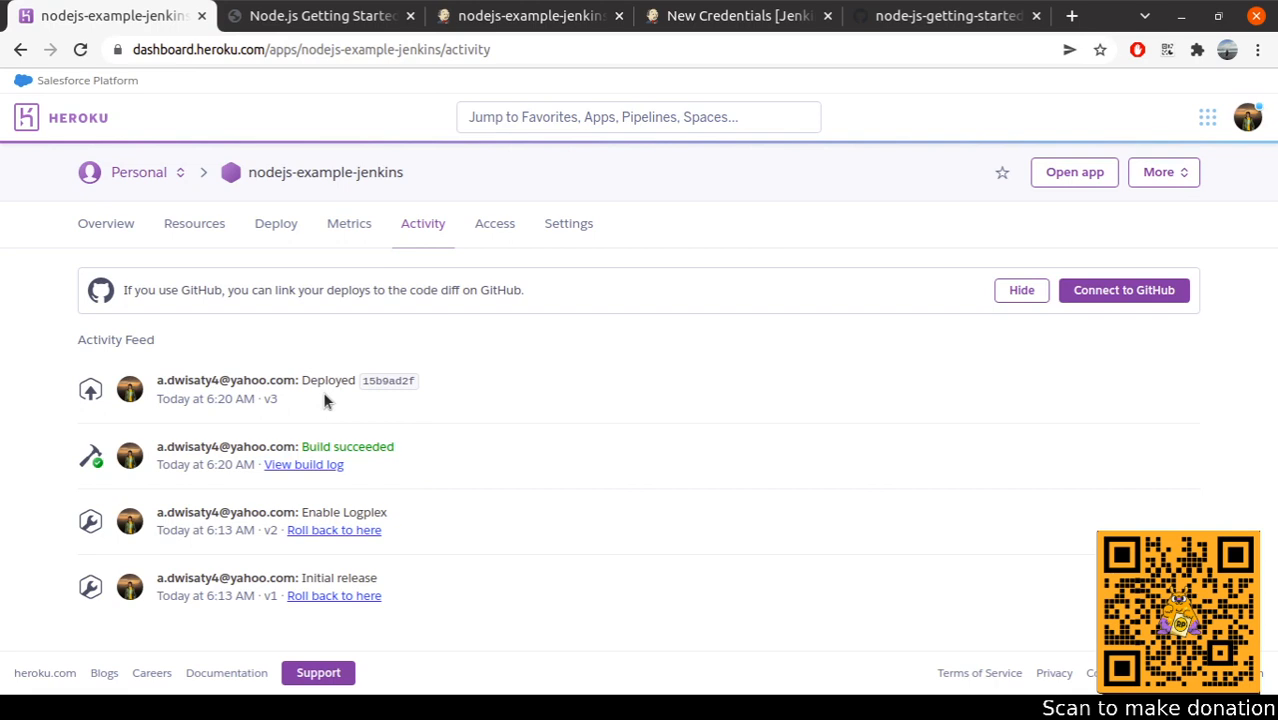
click(320, 15)
click(80, 49)
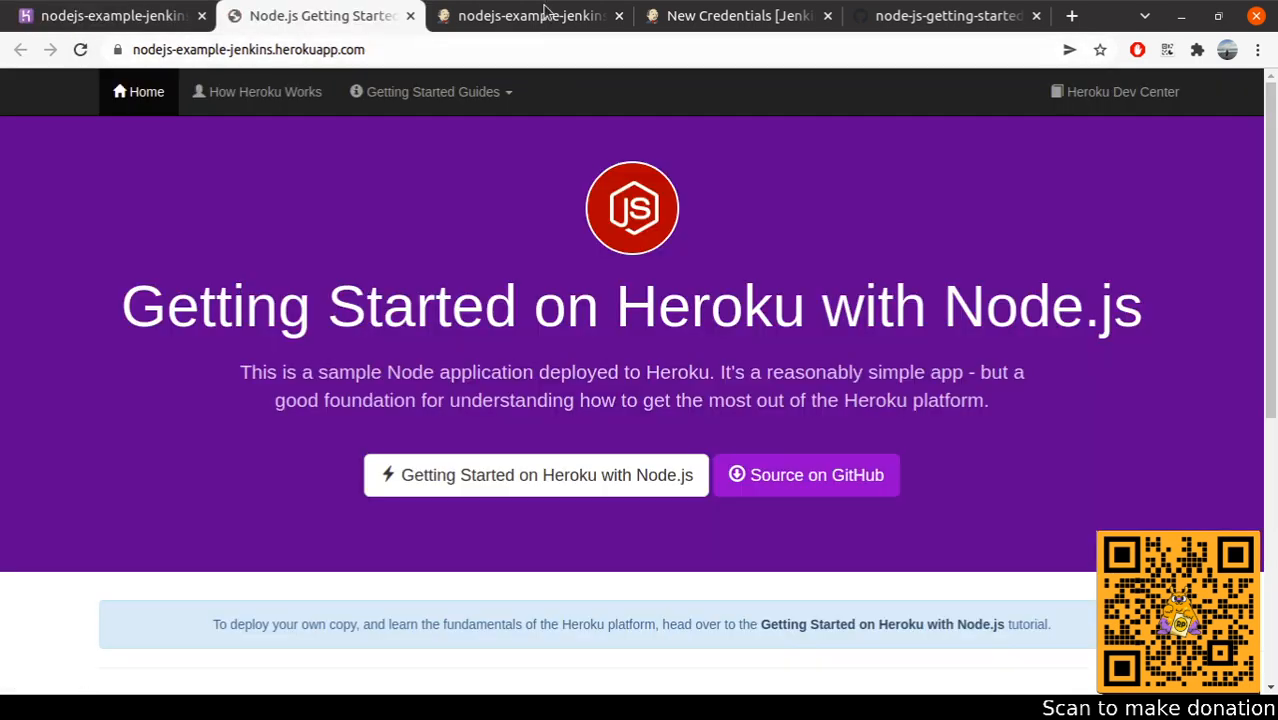
- Recheck the sed command in build #5's console output and close the leftover New Credentials page
click(588, 17)
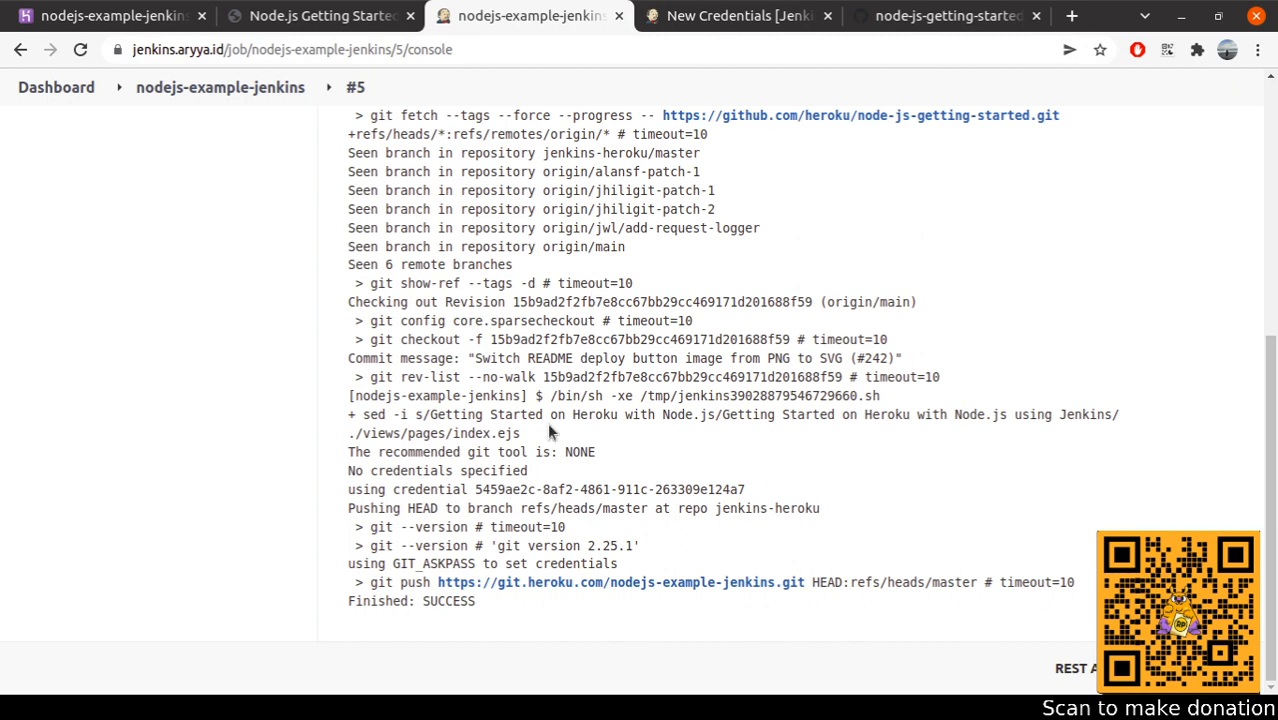
drag(485, 414, 856, 465)
click(855, 466)
click(717, 25)
click(515, 18)
click(769, 25)
key(ctrl+w)
click(540, 18)
scroll(430, 200, up, 5)
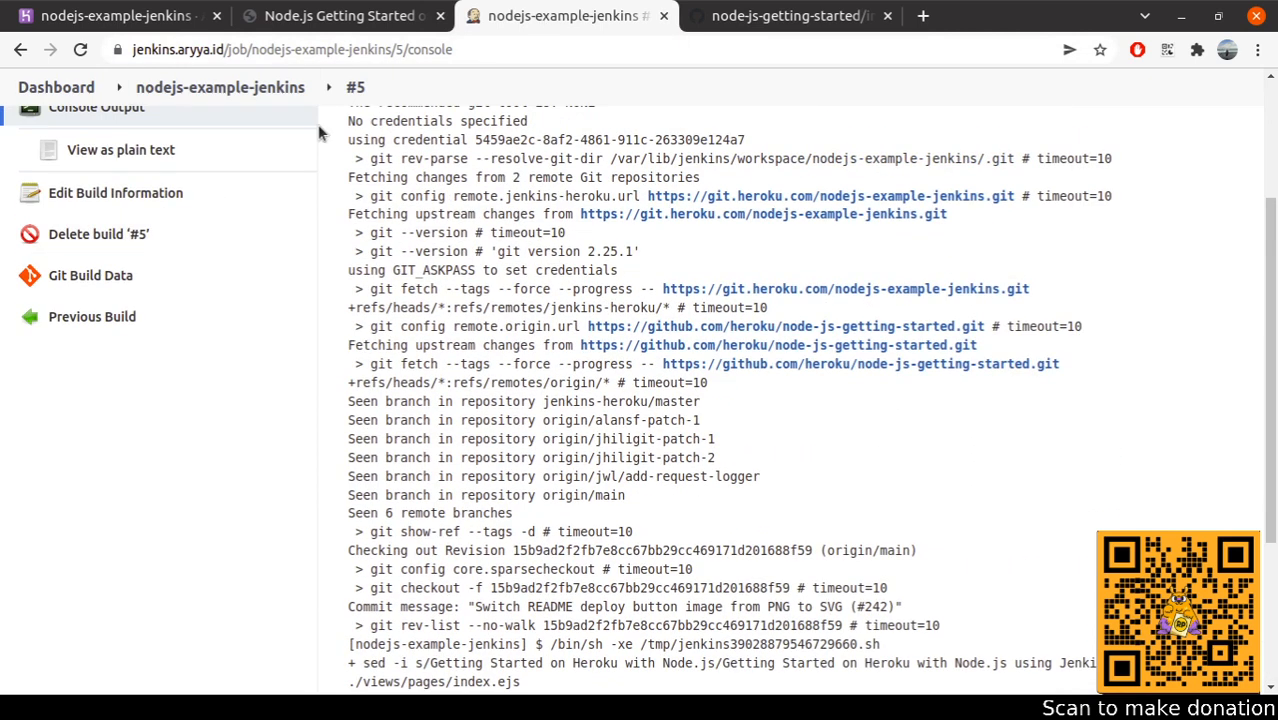
- Open the nodejs-example-jenkins project's workspace in a separate browser tab and enter its views folder
click(292, 165)
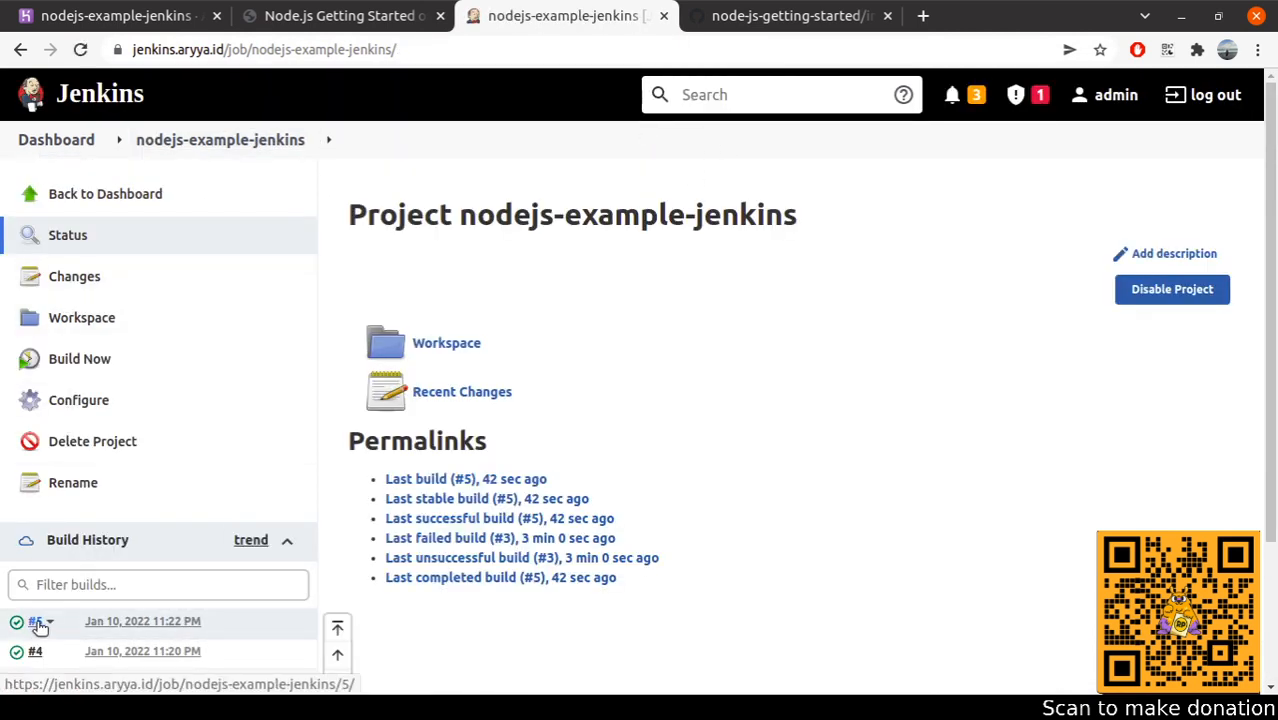
middle_click(105, 320)
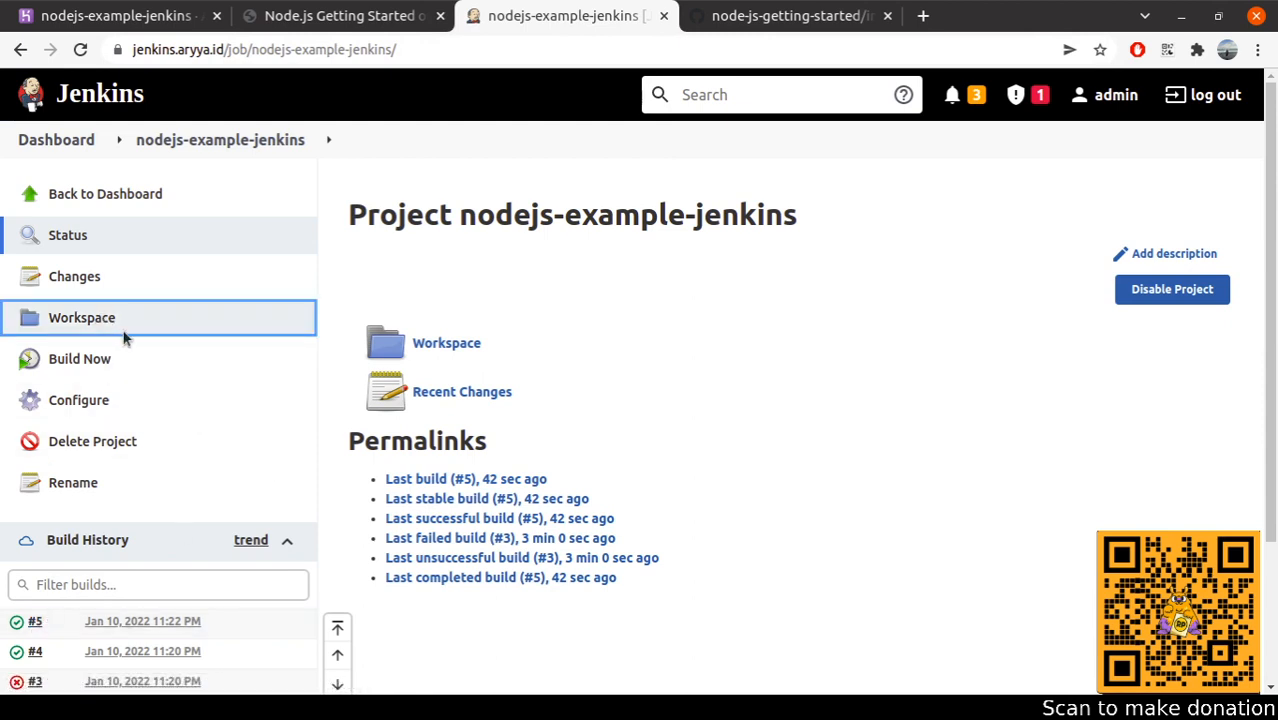
click(716, 18)
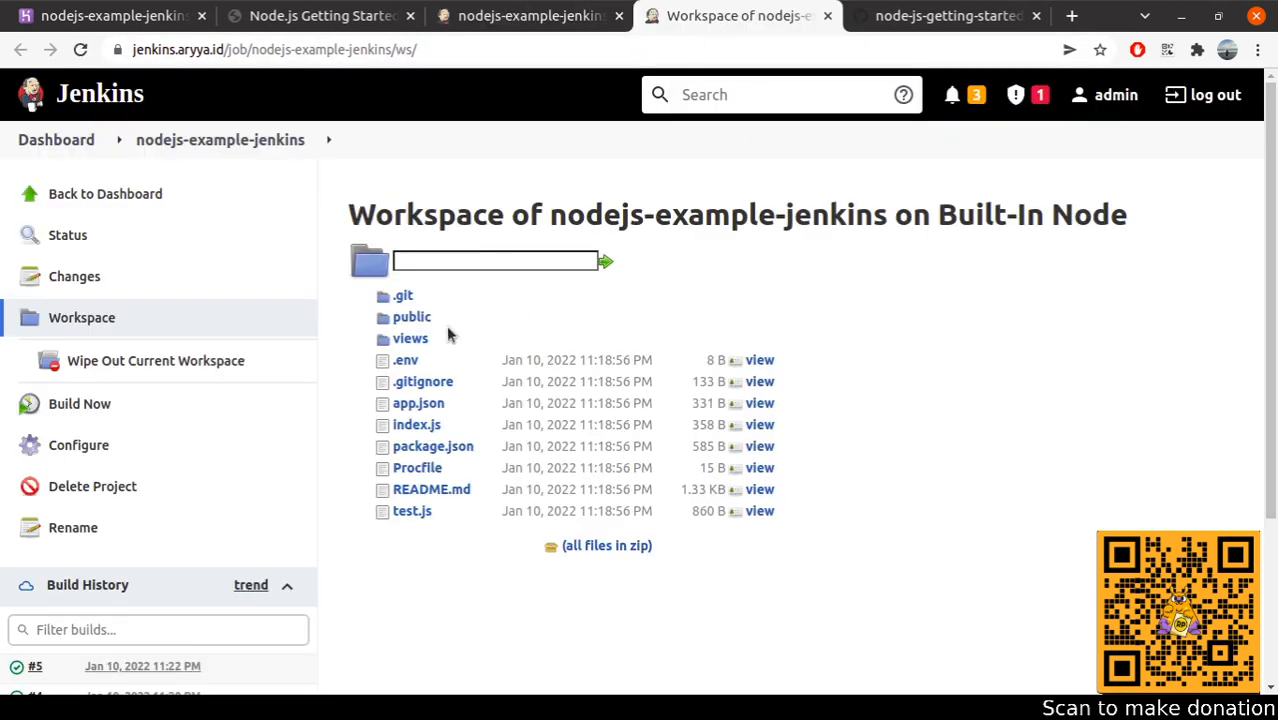
click(410, 340)
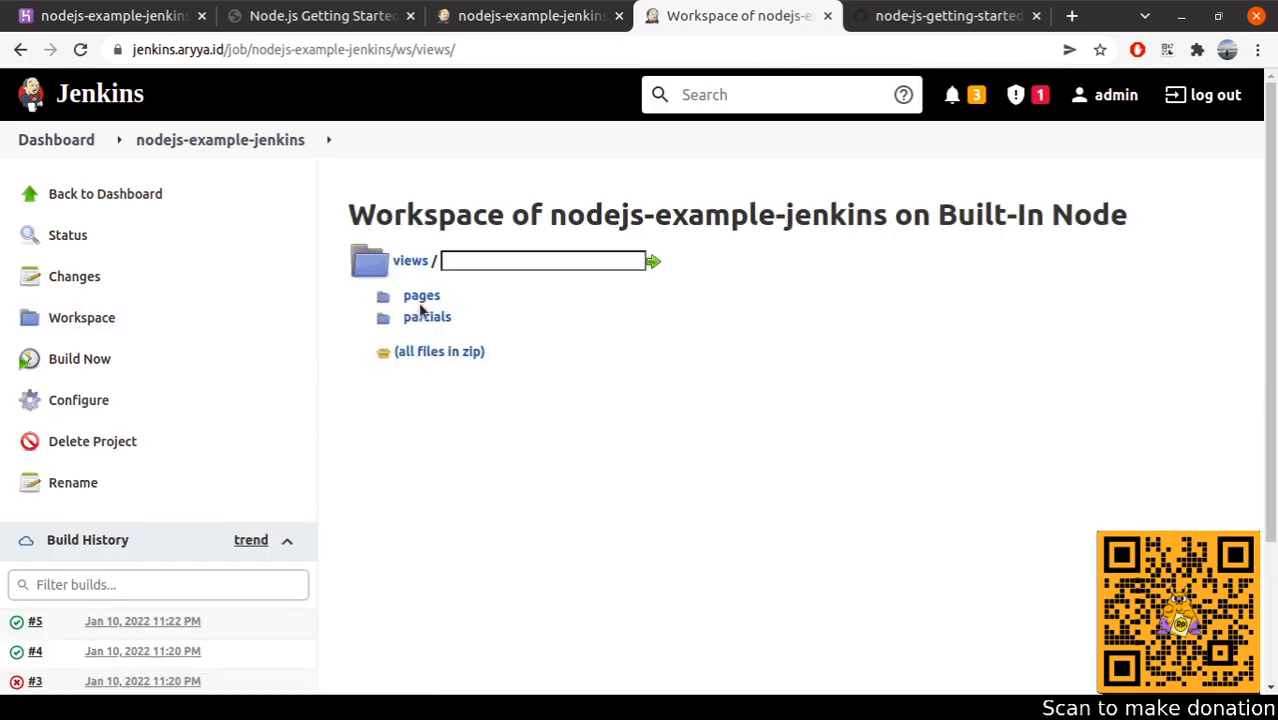
click(35, 621)
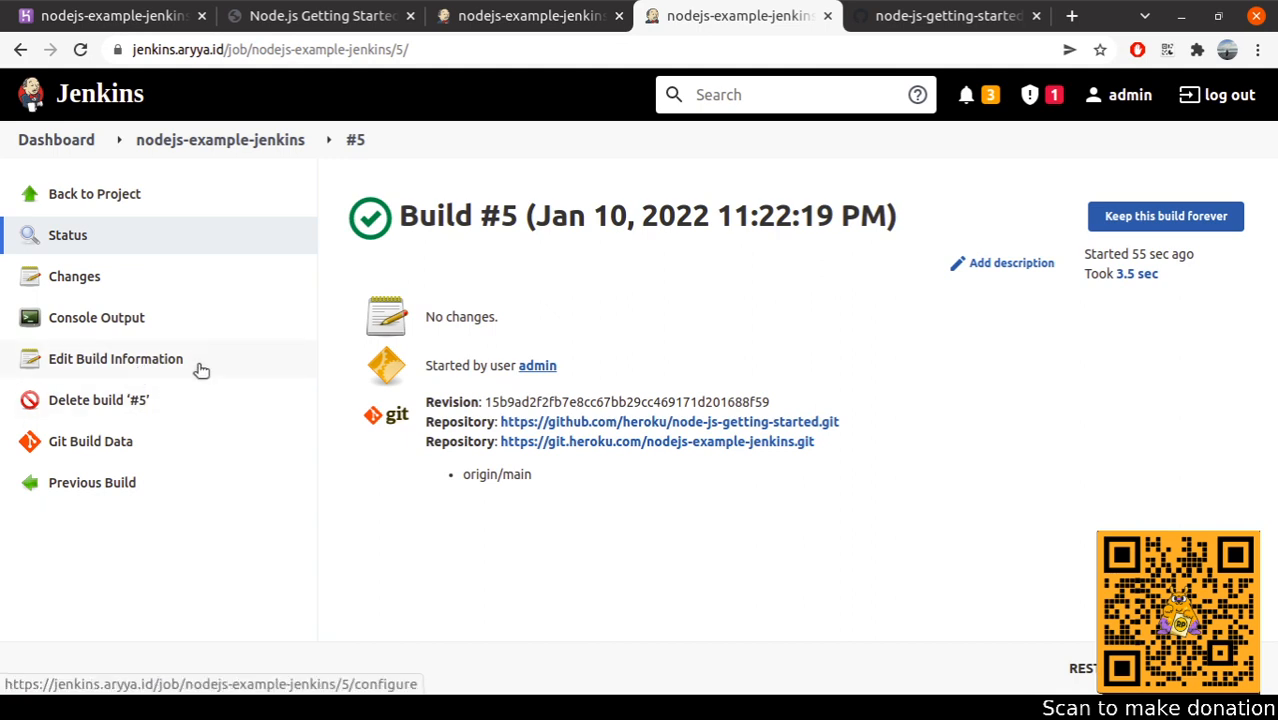
click(141, 358)
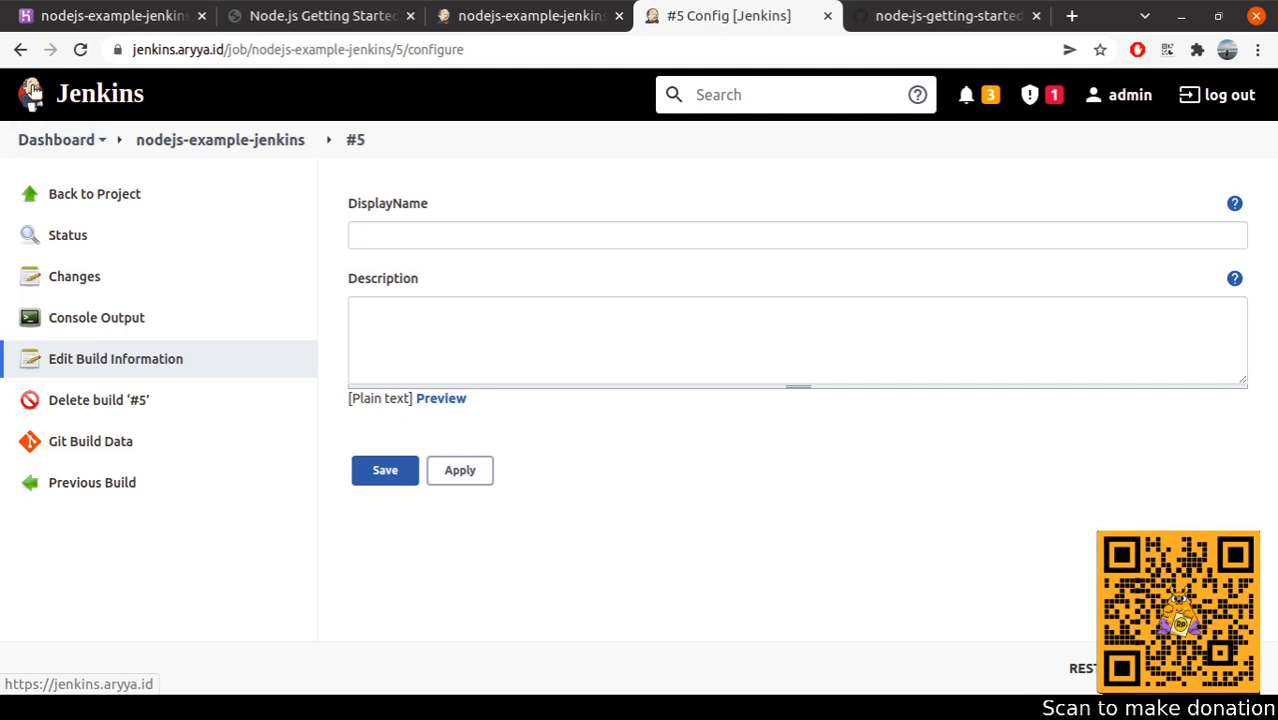
click(20, 49)
click(20, 50)
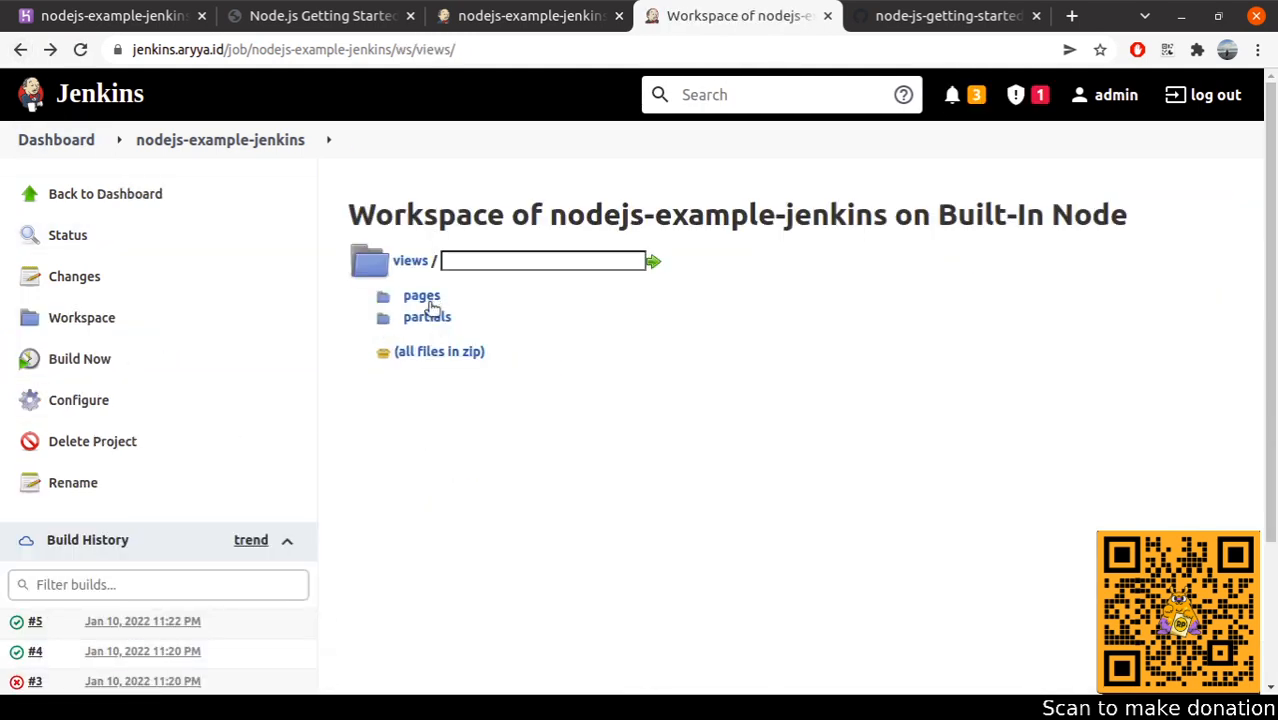
- View index.ejs in the workspace's views/pages folder and check the text of its h1 heading
click(428, 299)
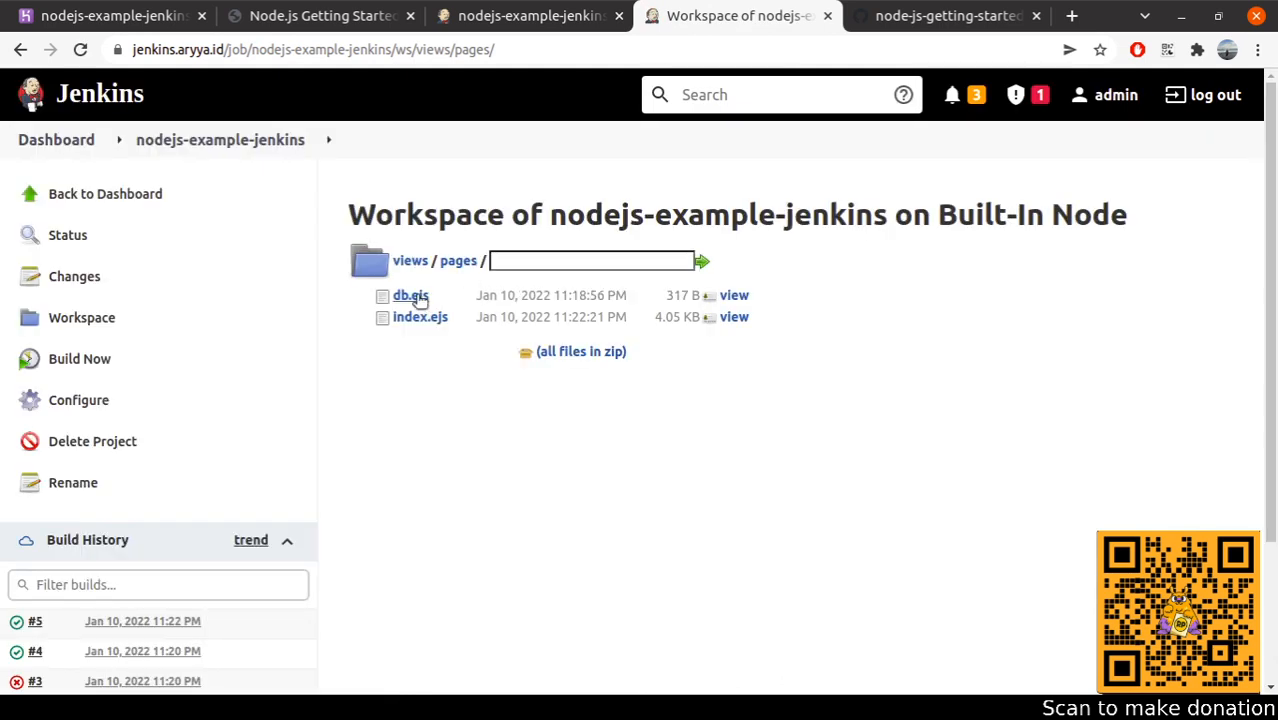
click(410, 320)
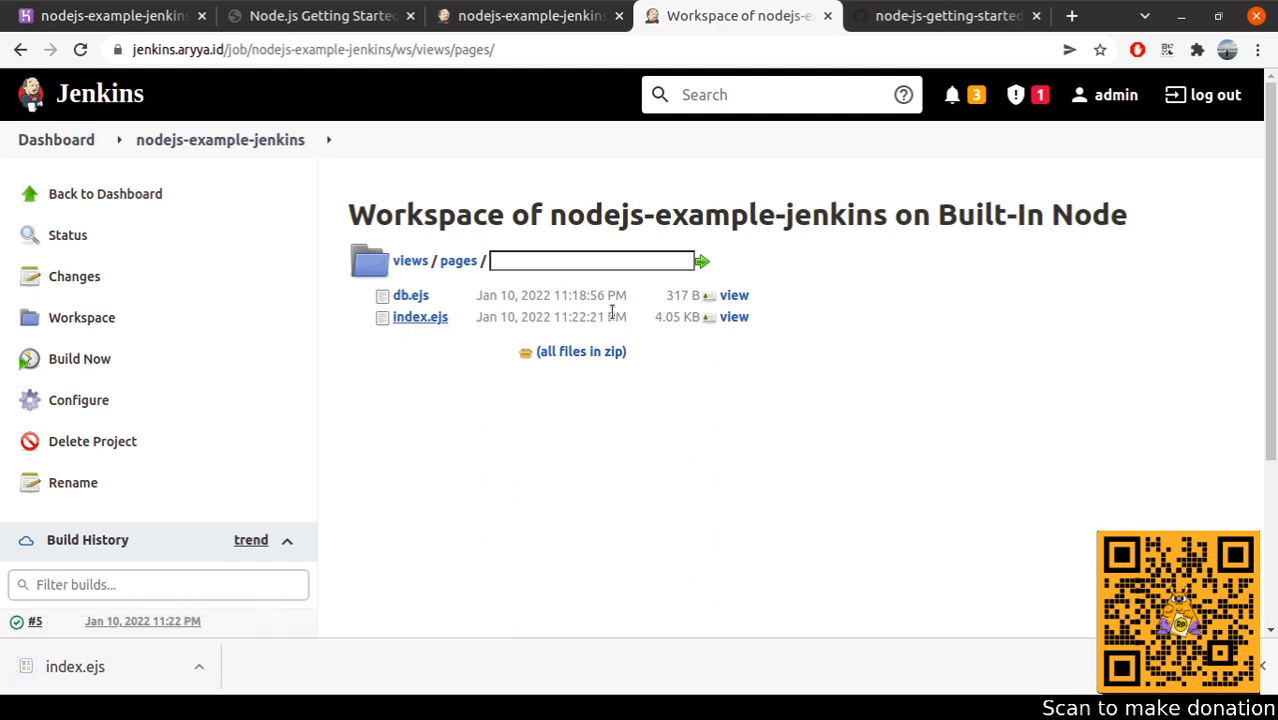
click(737, 318)
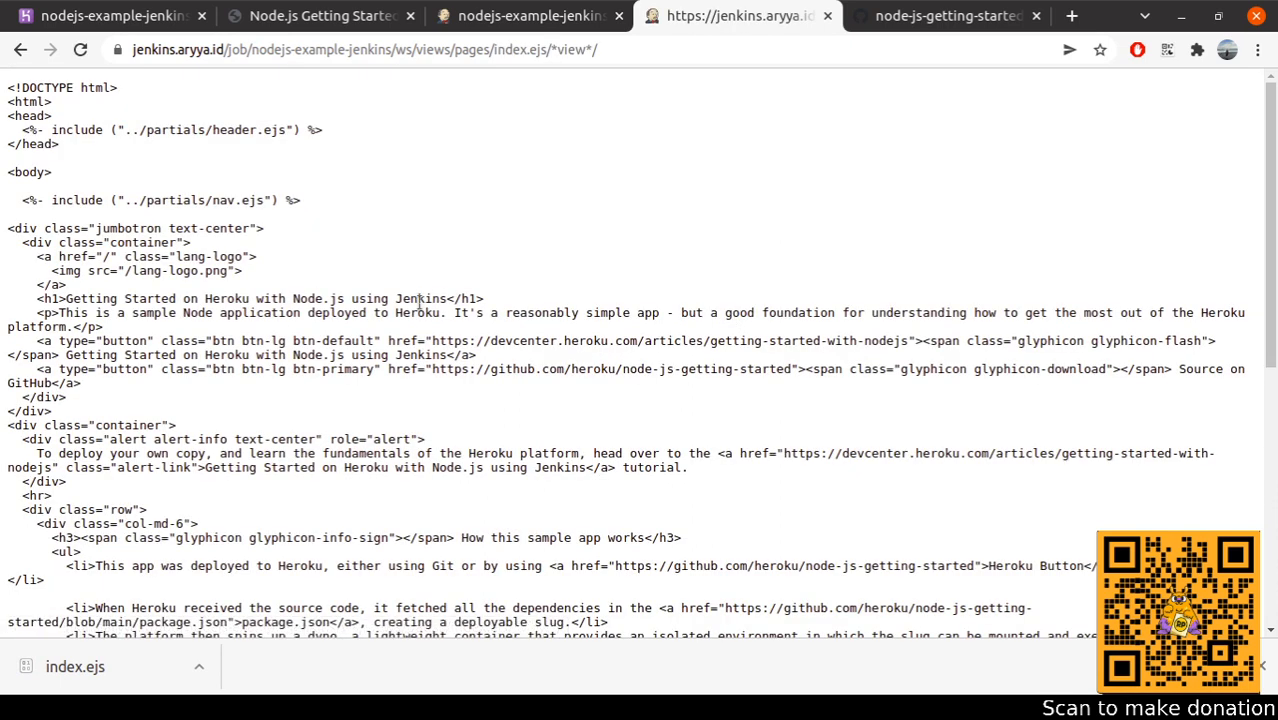
drag(449, 298, 62, 298)
click(274, 312)
key(ctrl+Page_Up)
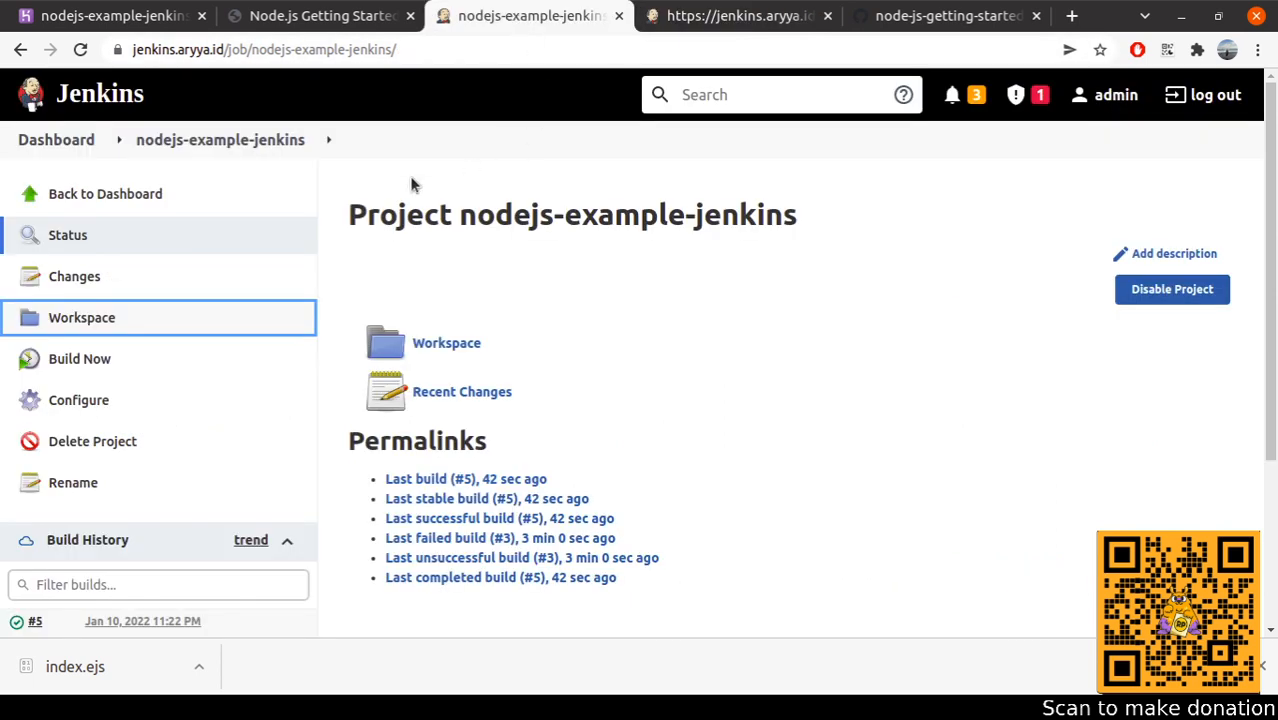
- Return to the nodejs-example-jenkins project page and start another build
click(200, 136)
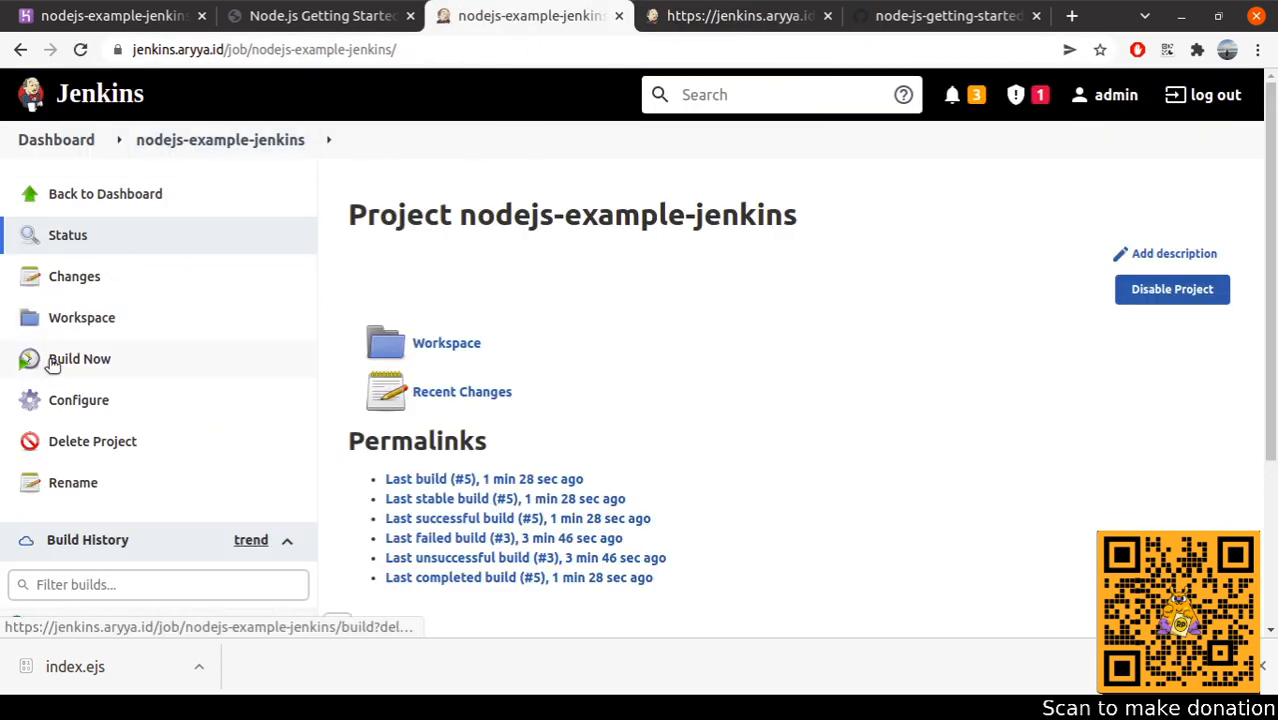
scroll(434, 365, down, 3)
scroll(300, 420, up, 2)
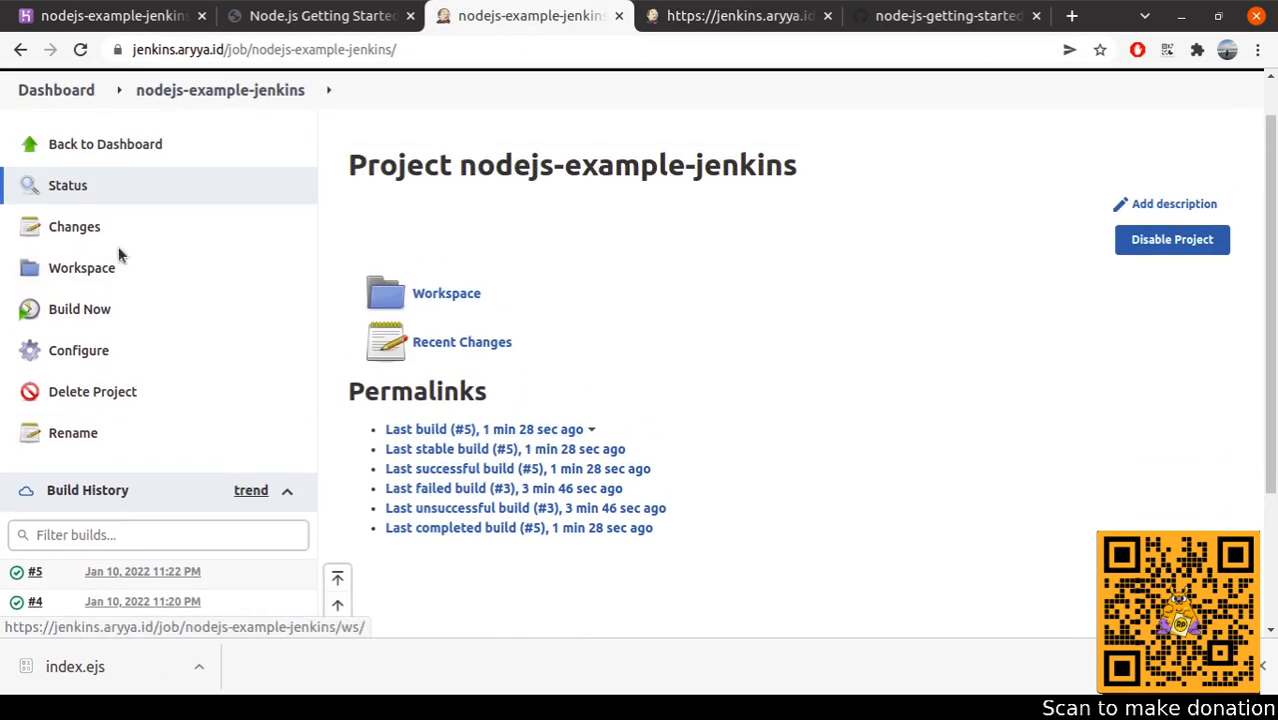
scroll(77, 331, down, 2)
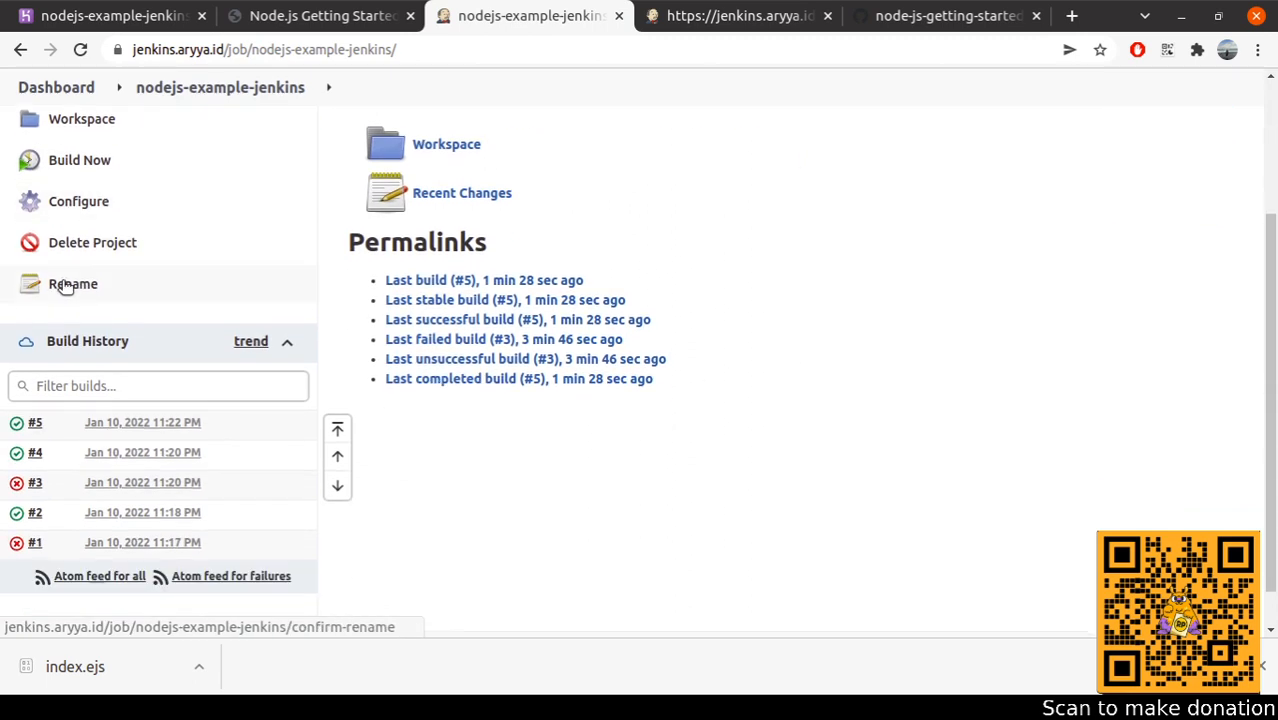
scroll(80, 201, up, 1)
click(90, 212)
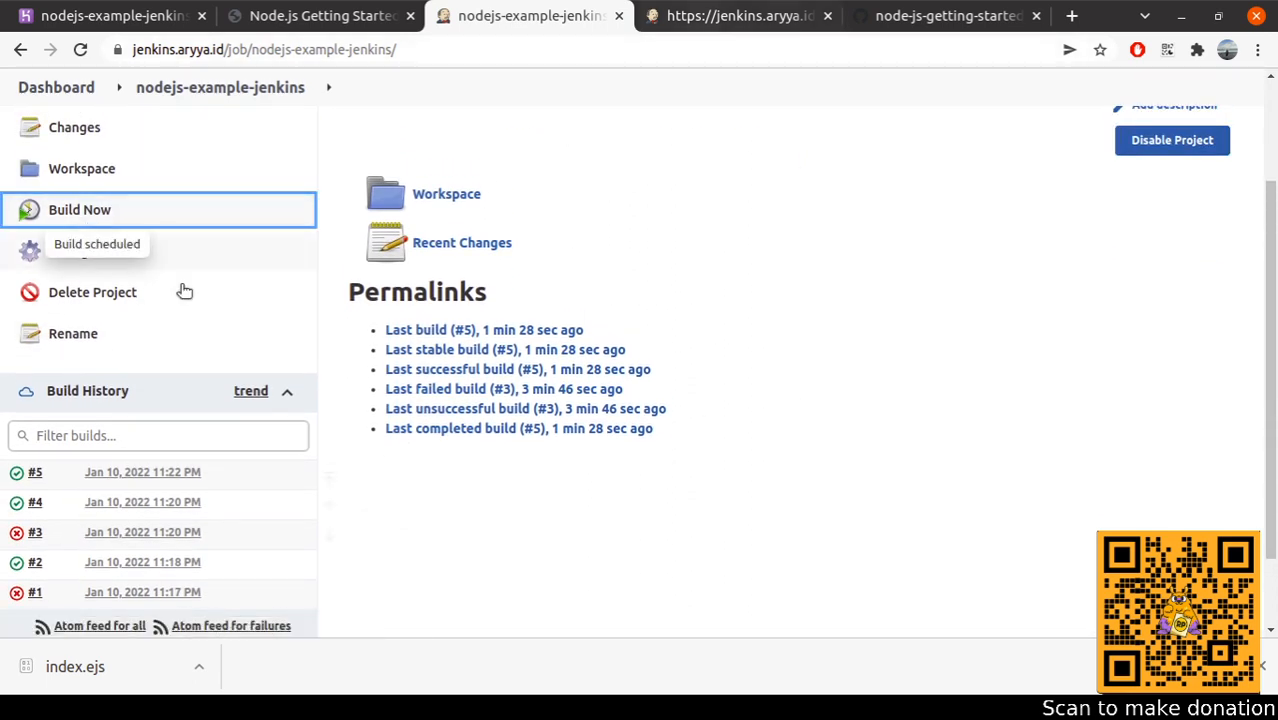
- Open the project's configuration and reload the deployed Heroku app to check its heading
scroll(148, 234, up, 1)
click(80, 302)
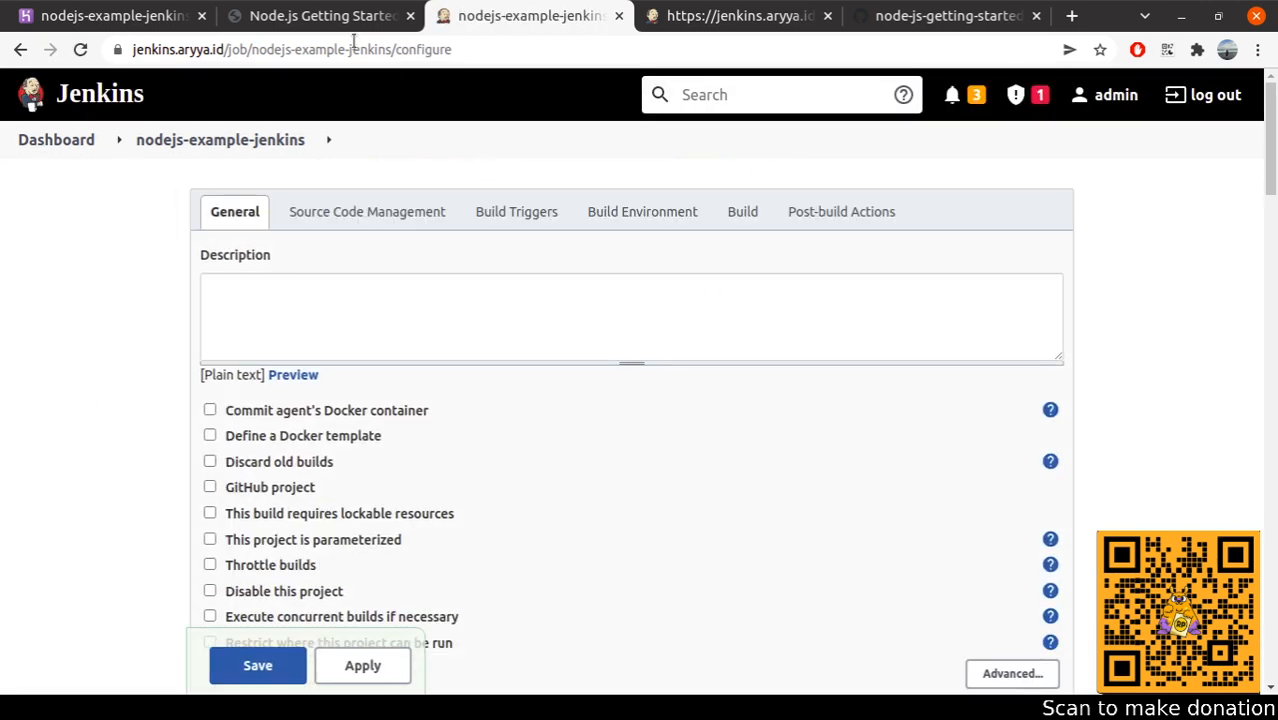
click(352, 16)
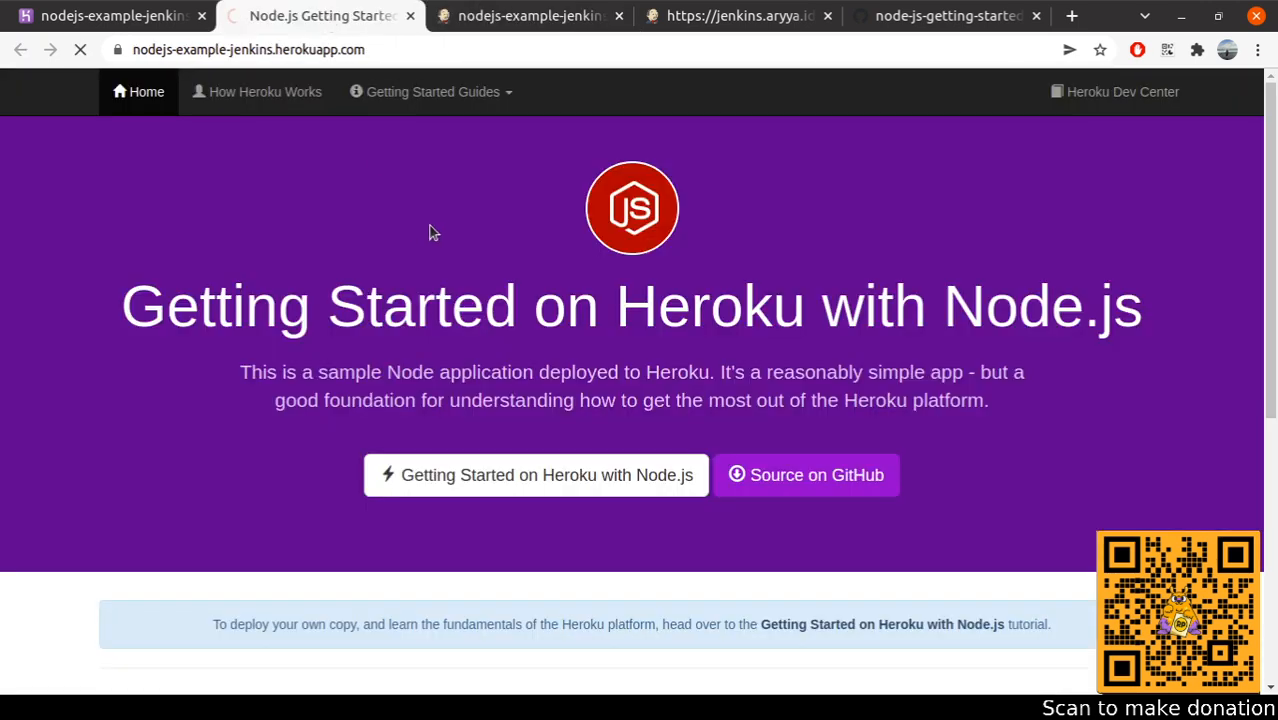
click(531, 16)
scroll(382, 345, down, 5)
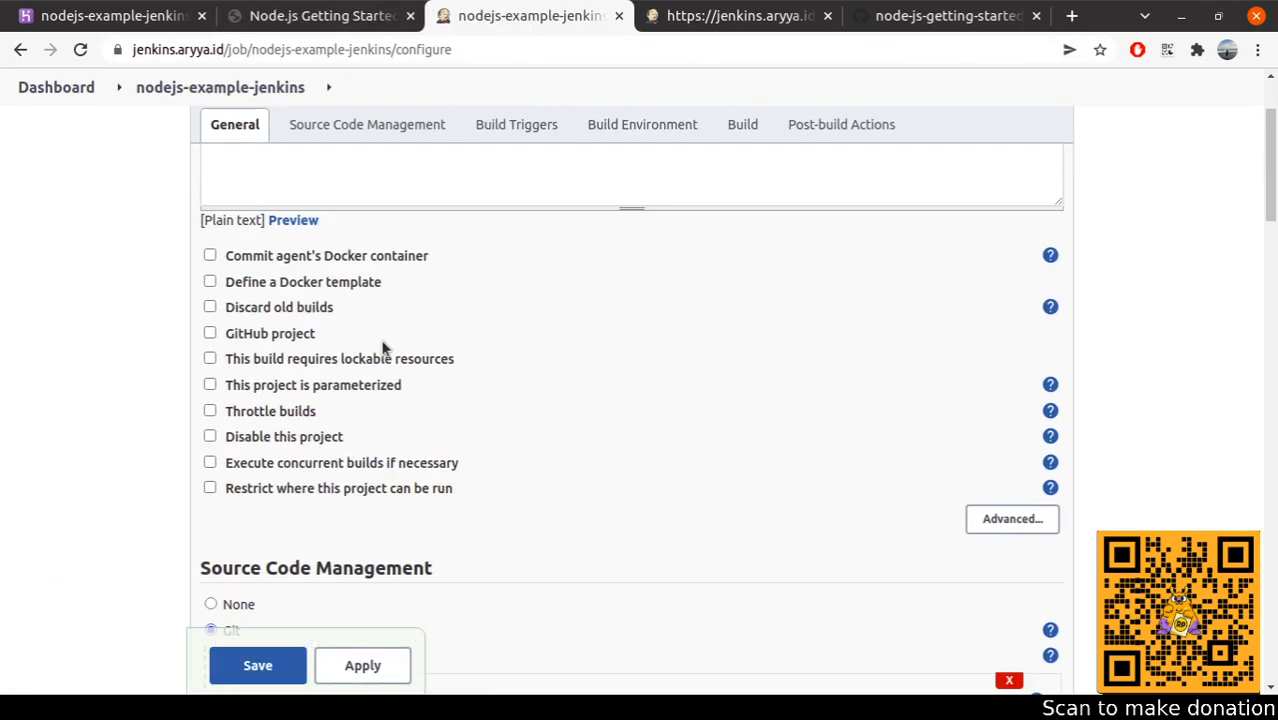
- Recheck the "using Jenkins" wording in the workspace's index.ejs heading and close the file view
click(680, 20)
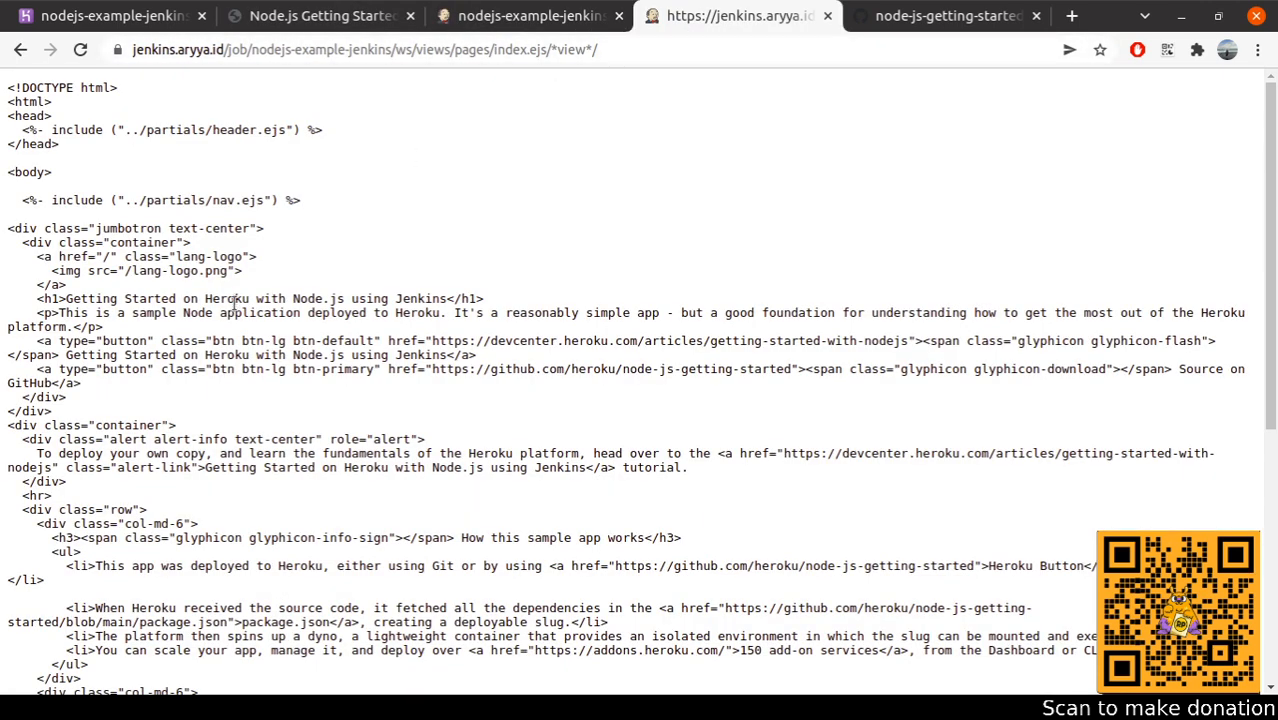
drag(350, 301, 440, 300)
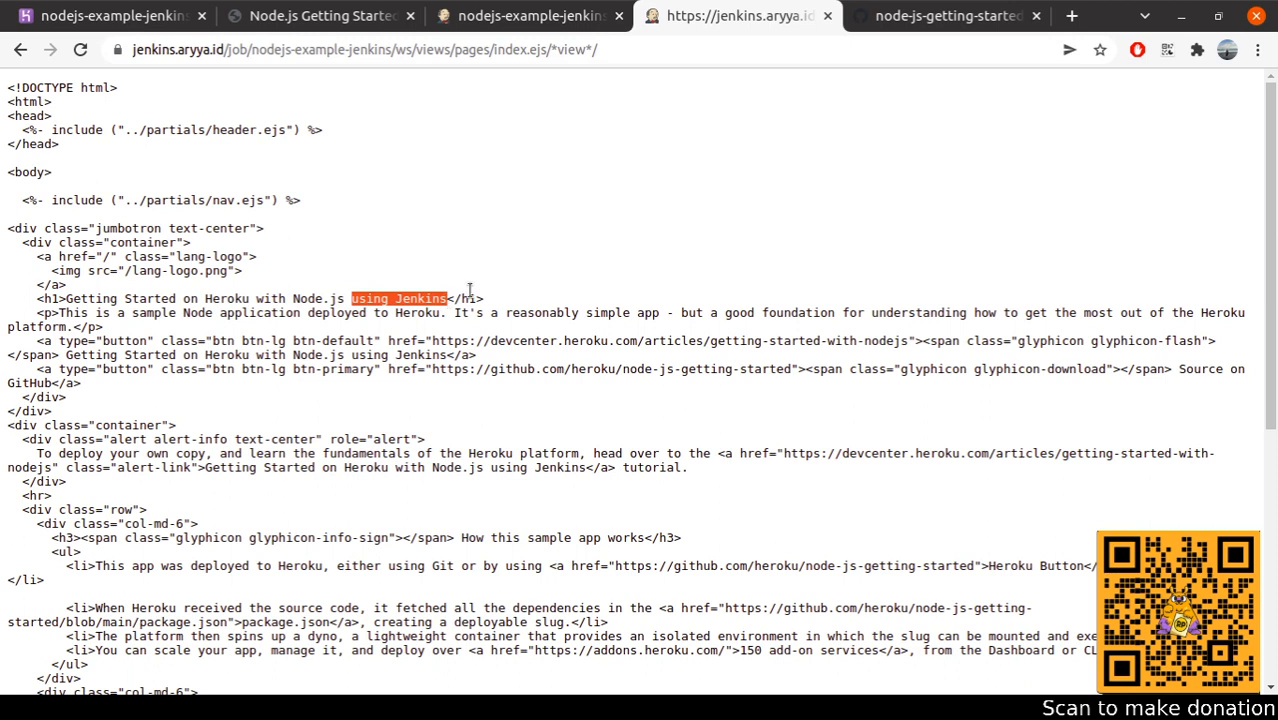
key(ctrl+w)
- Review the project's build environment options, shell build step and Git Publisher push settings
scroll(214, 310, down, 3)
scroll(214, 314, down, 15)
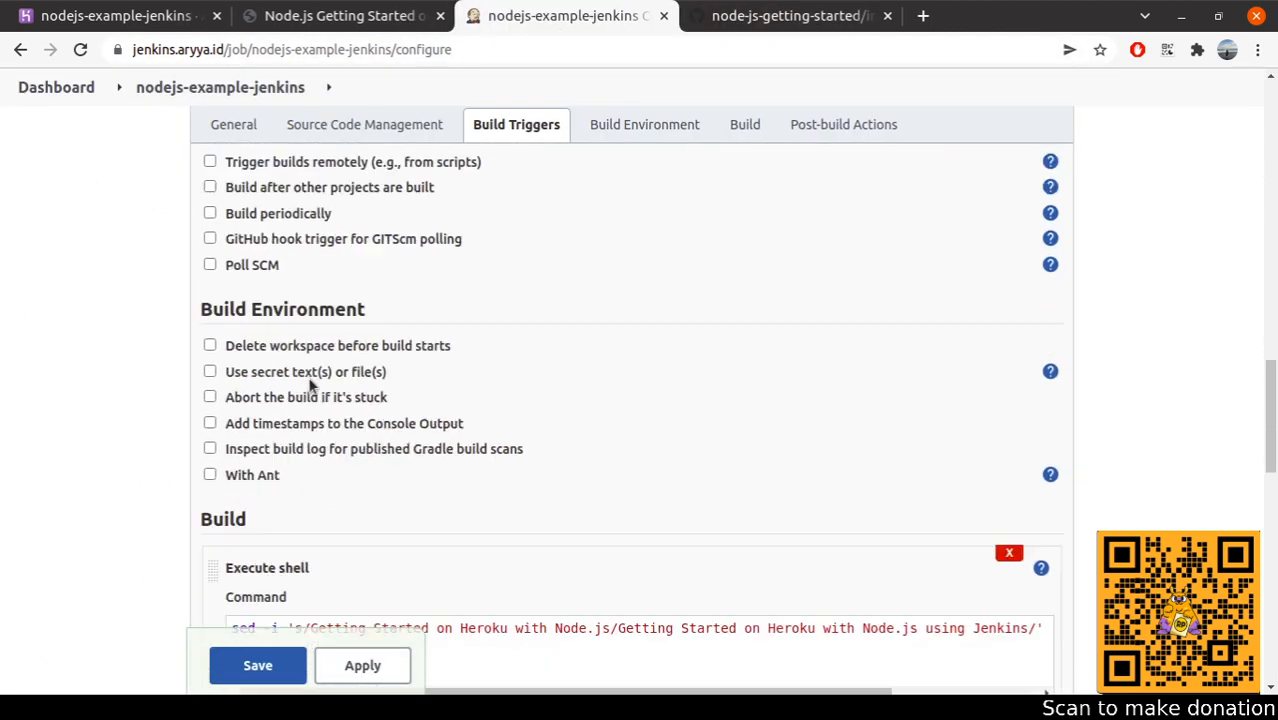
scroll(230, 340, down, 2)
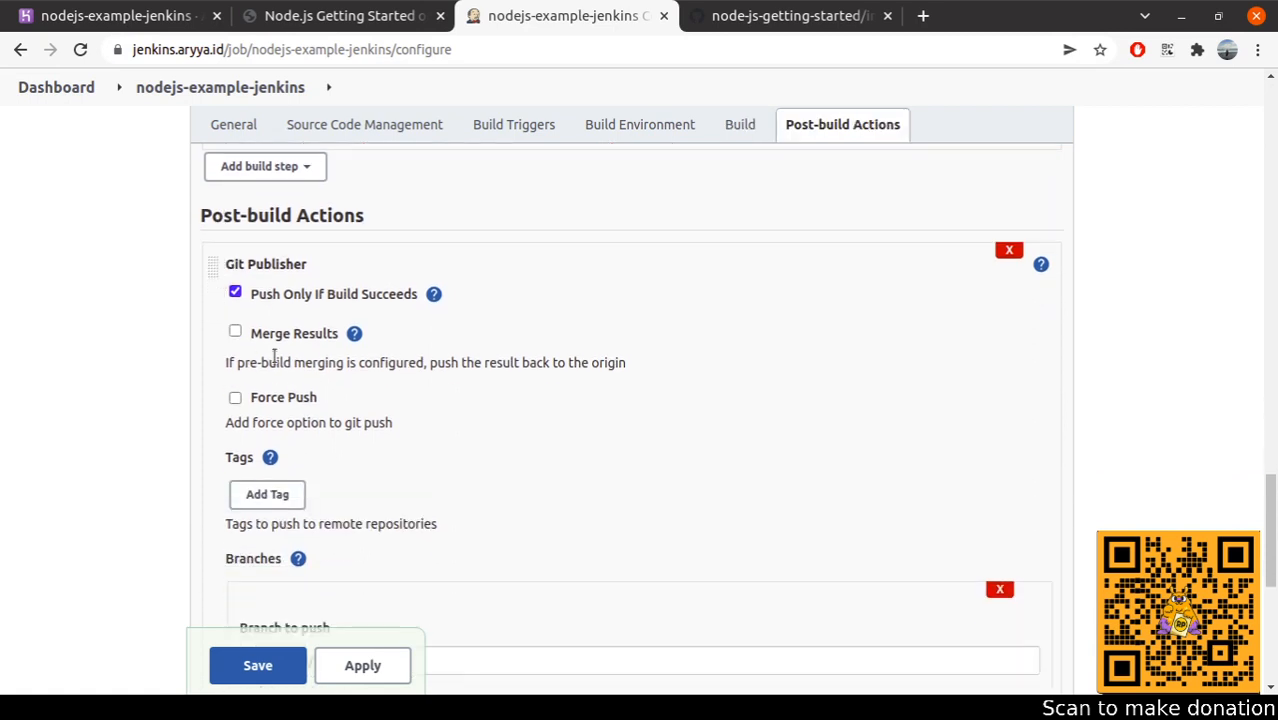
scroll(305, 330, down, 2)
scroll(308, 329, down, 1)
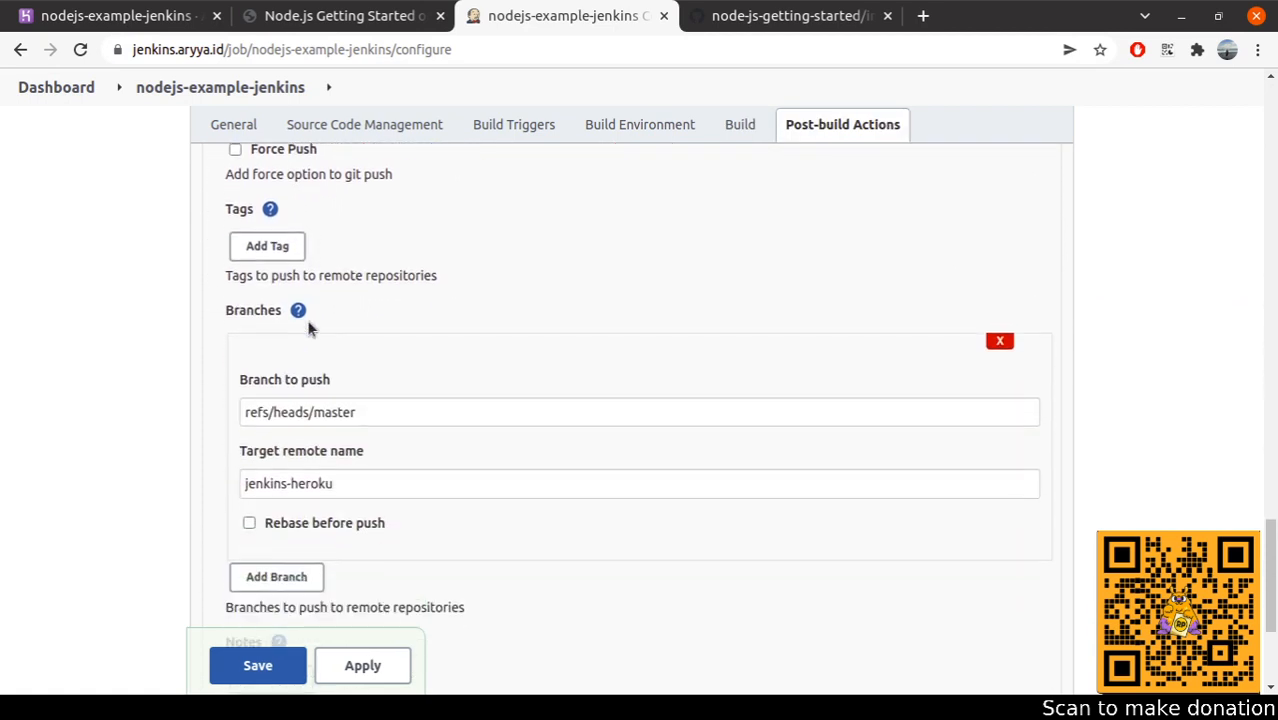
scroll(381, 444, down, 2)
scroll(360, 400, down, 2)
- Look at the deployed app again and reload the Heroku activity feed to check for a new deployment
click(338, 24)
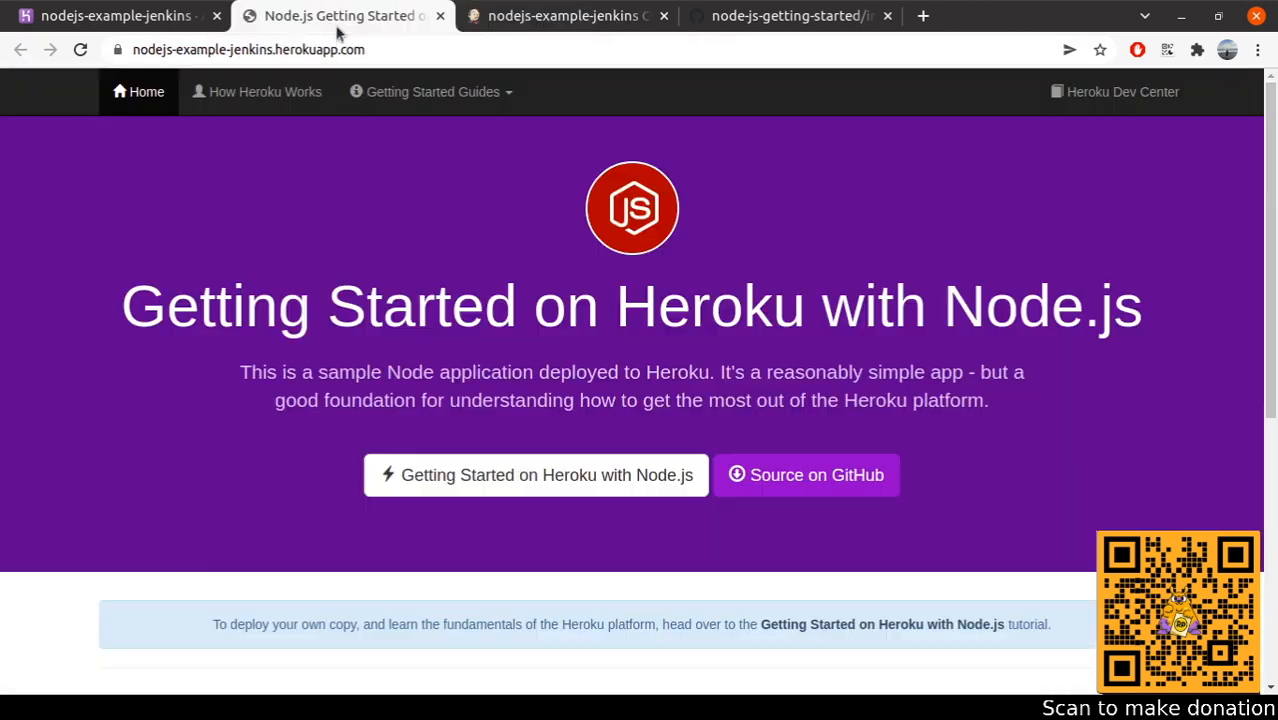
click(80, 20)
click(80, 49)
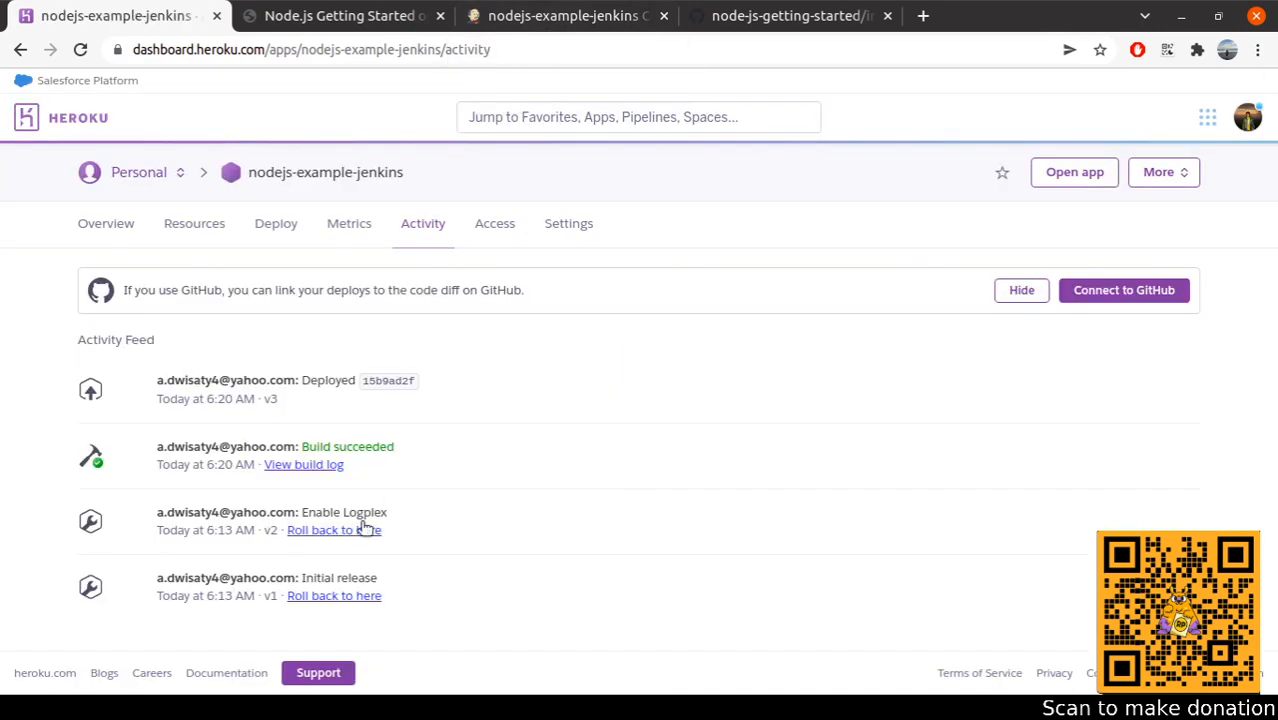
- Open the Jenkins project page in a separate browser tab and bring up the console output of build #6
click(565, 16)
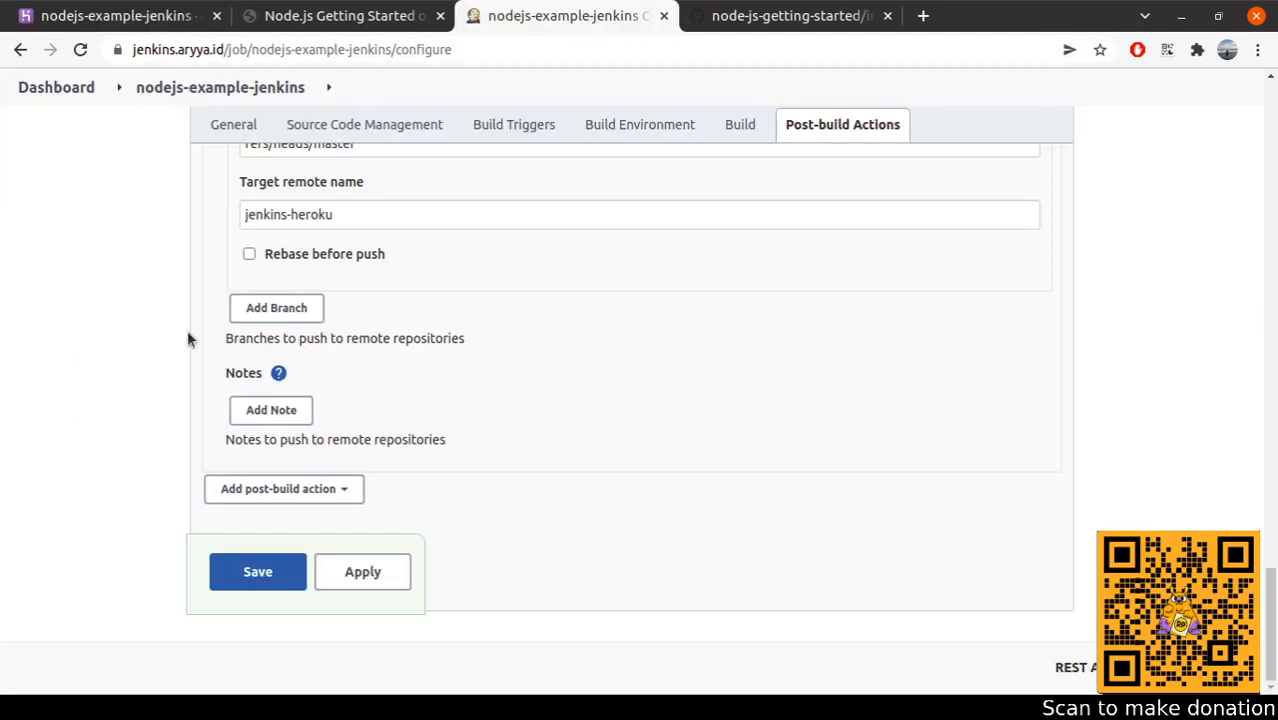
middle_click(197, 92)
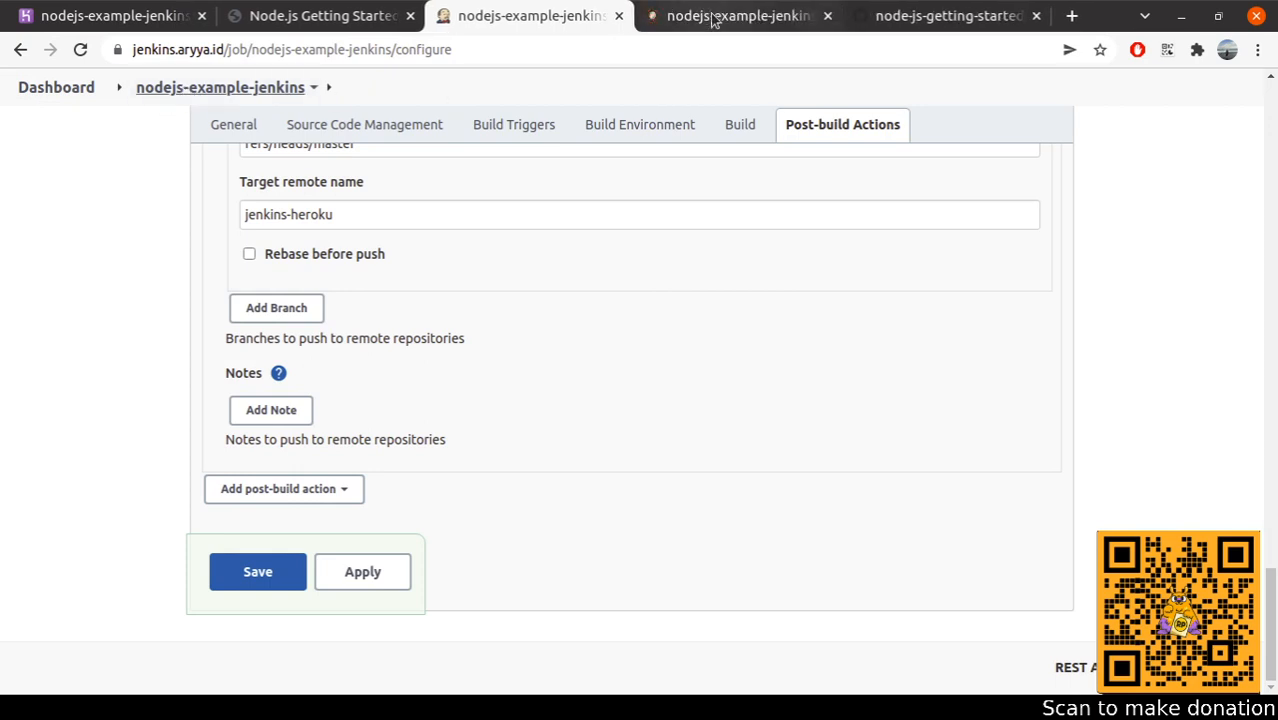
click(700, 15)
scroll(251, 479, down, 1)
click(38, 571)
click(163, 316)
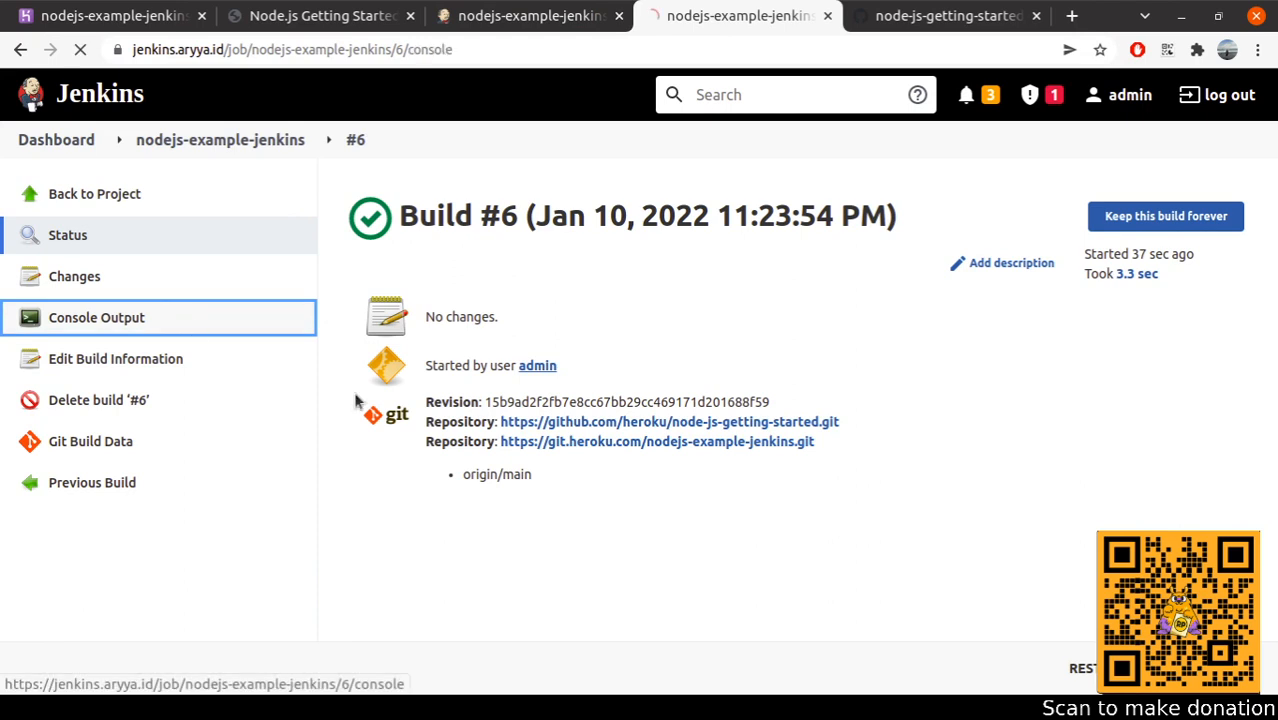
- Examine build #6's console output for the checkout, the executed sed command and the push to Heroku
scroll(524, 428, down, 5)
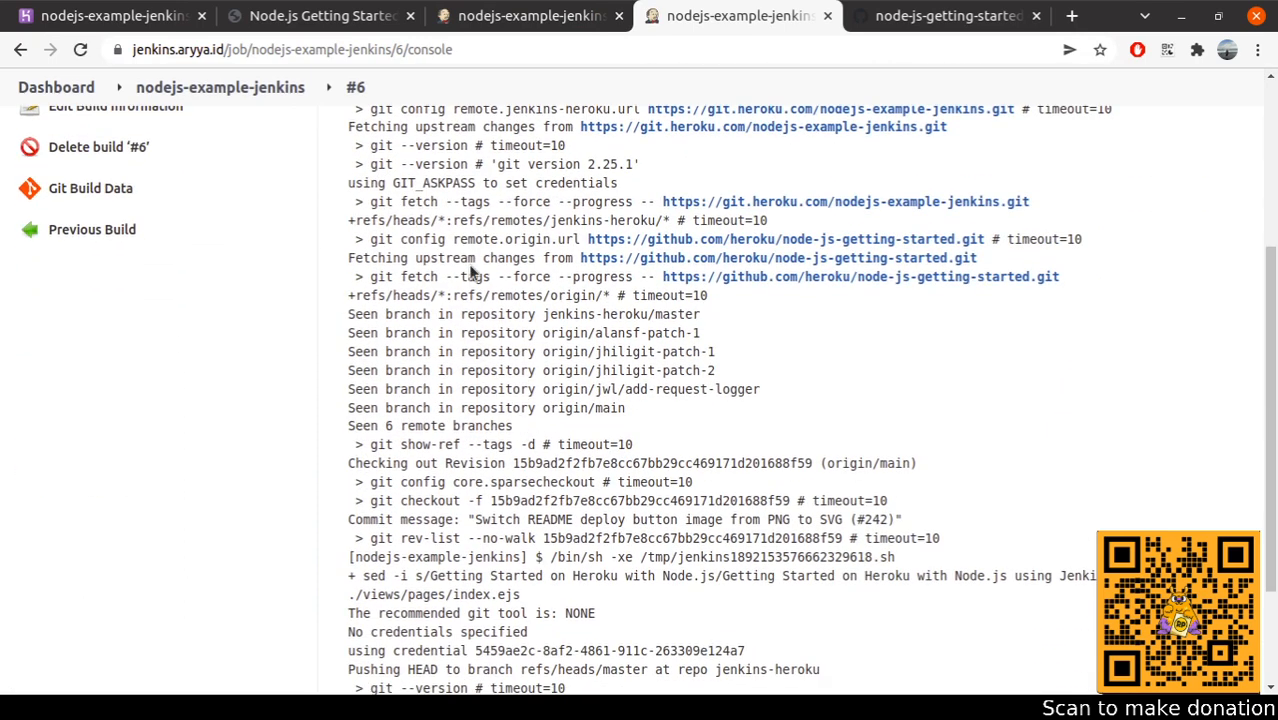
scroll(470, 298, down, 1)
drag(506, 345, 548, 436)
click(550, 436)
drag(558, 348, 591, 478)
click(591, 478)
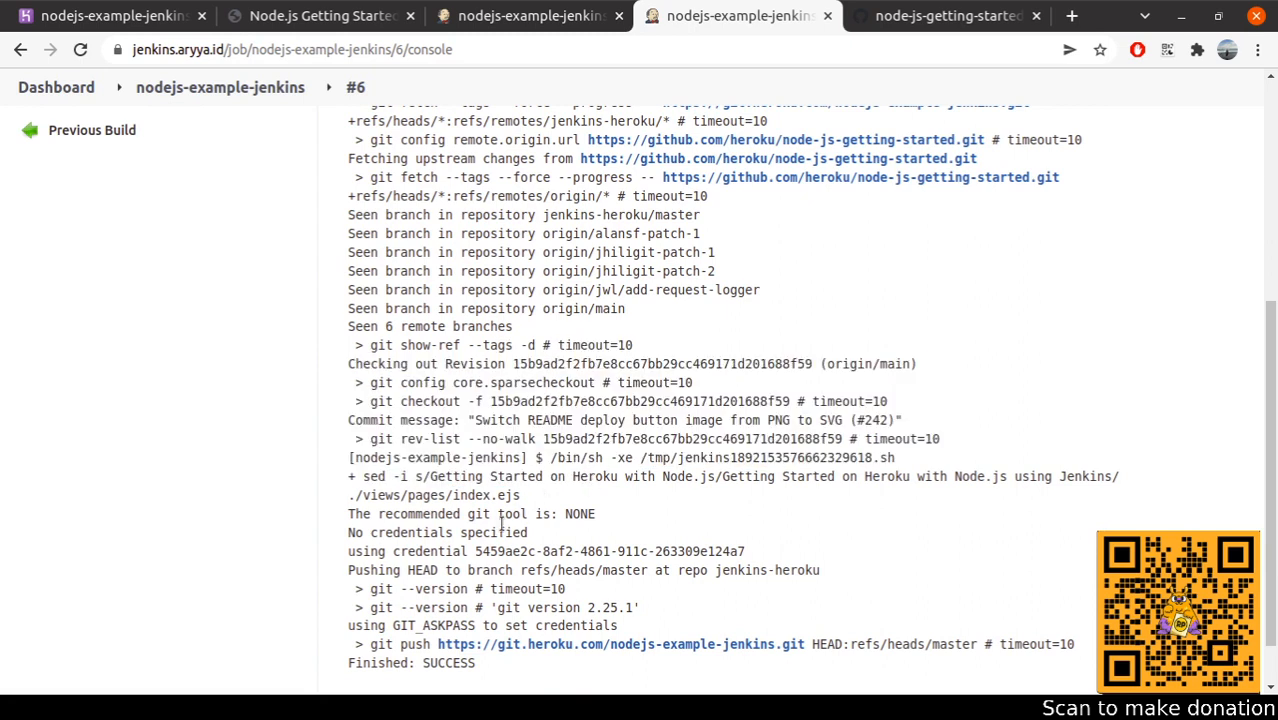
drag(566, 513, 486, 551)
click(534, 545)
- Open the project page in a separate browser tab and examine build #4's console output for comparison with build #6
middle_click(216, 95)
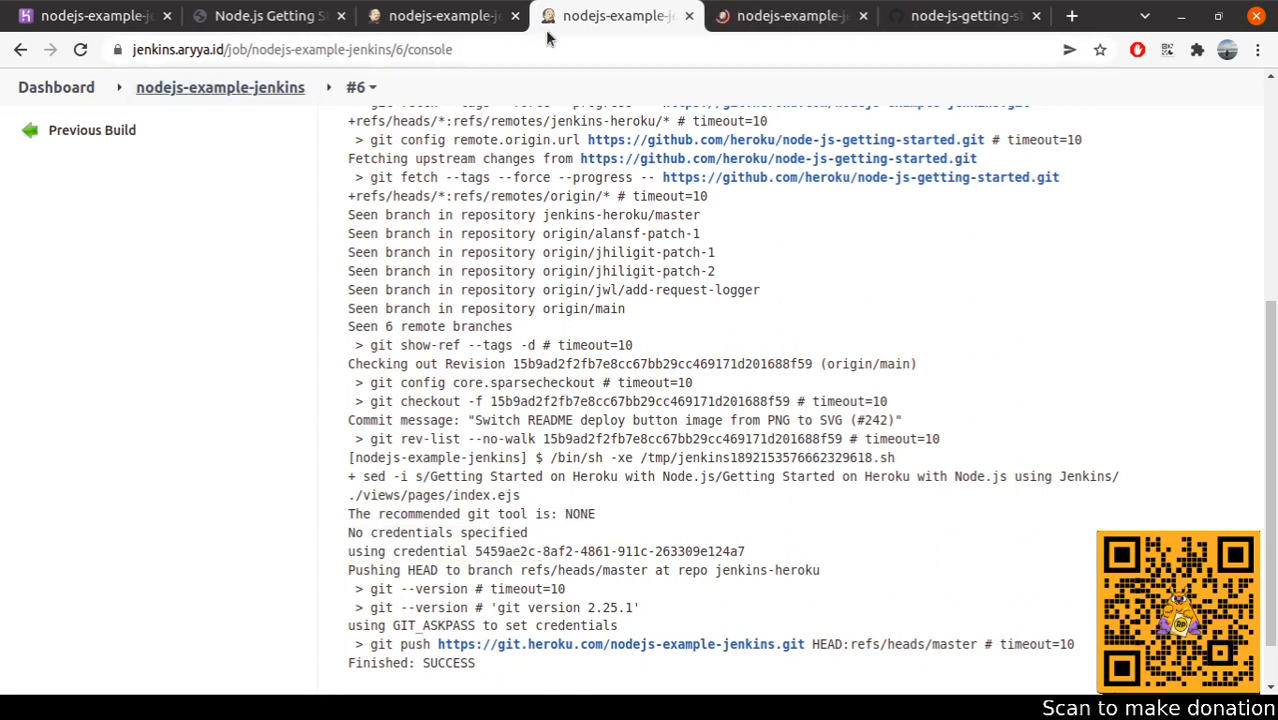
click(485, 14)
key(ctrl+w)
click(658, 22)
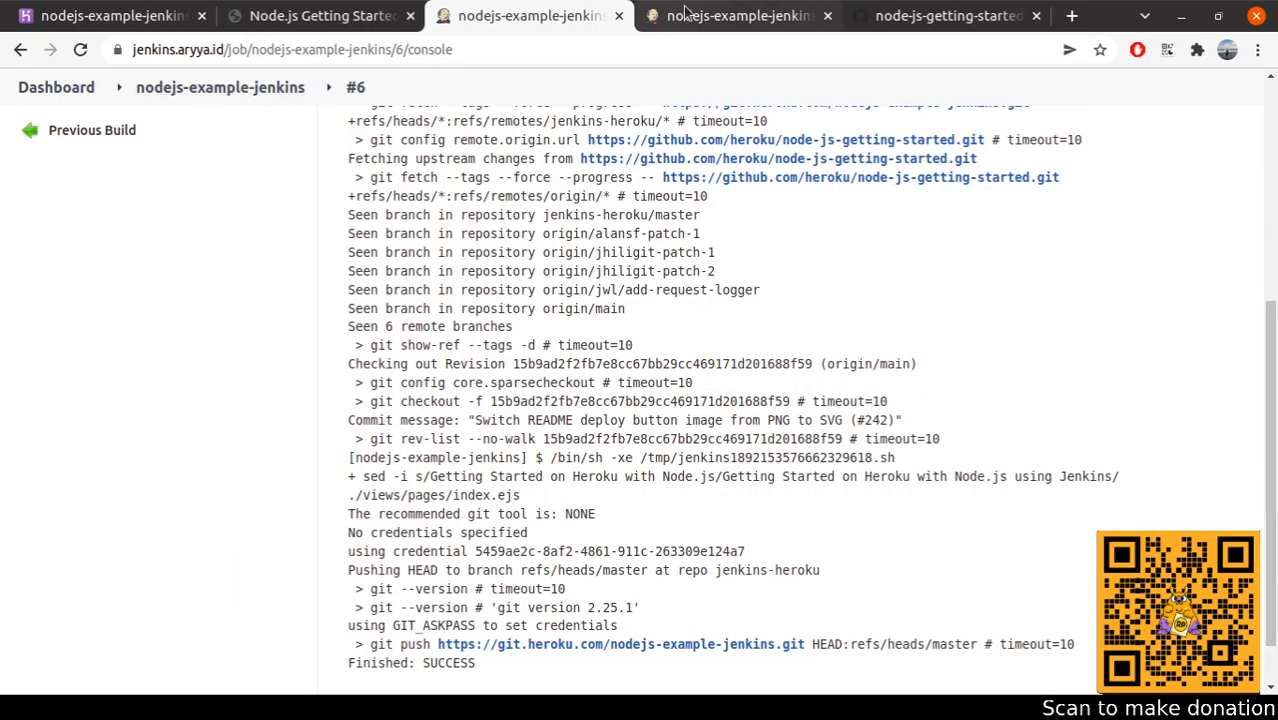
scroll(68, 579, down, 2)
click(36, 582)
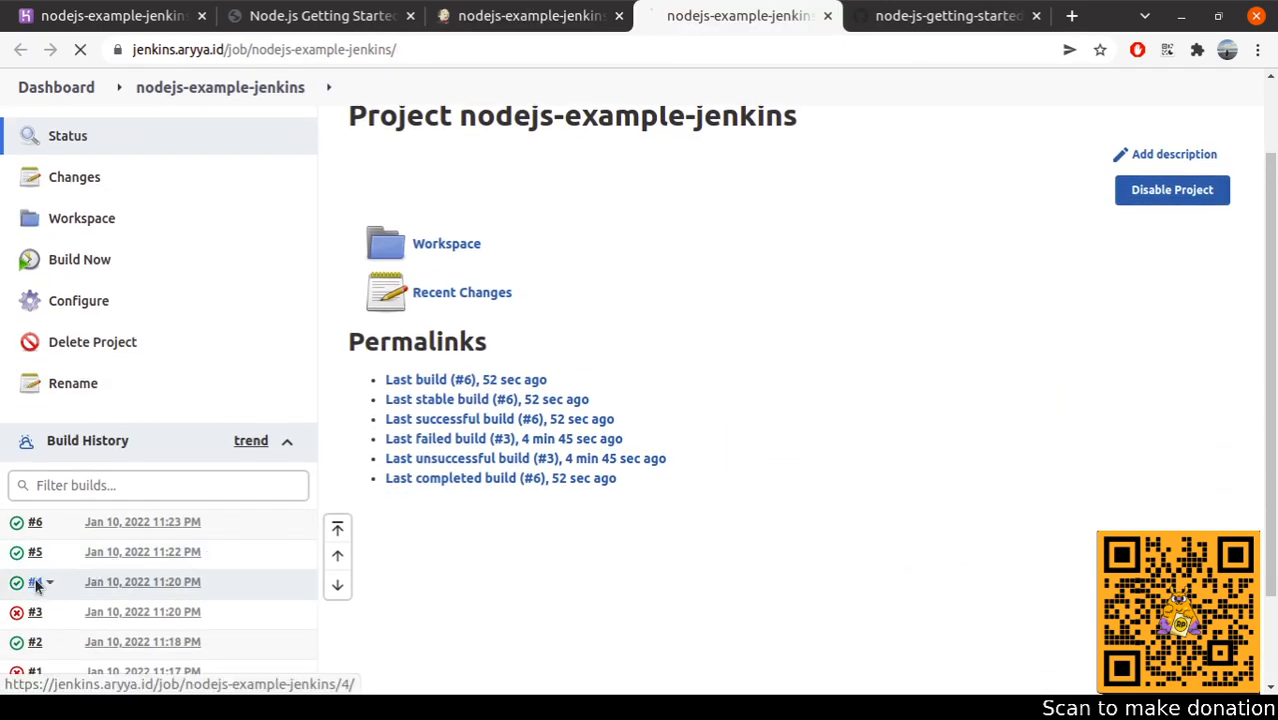
click(150, 319)
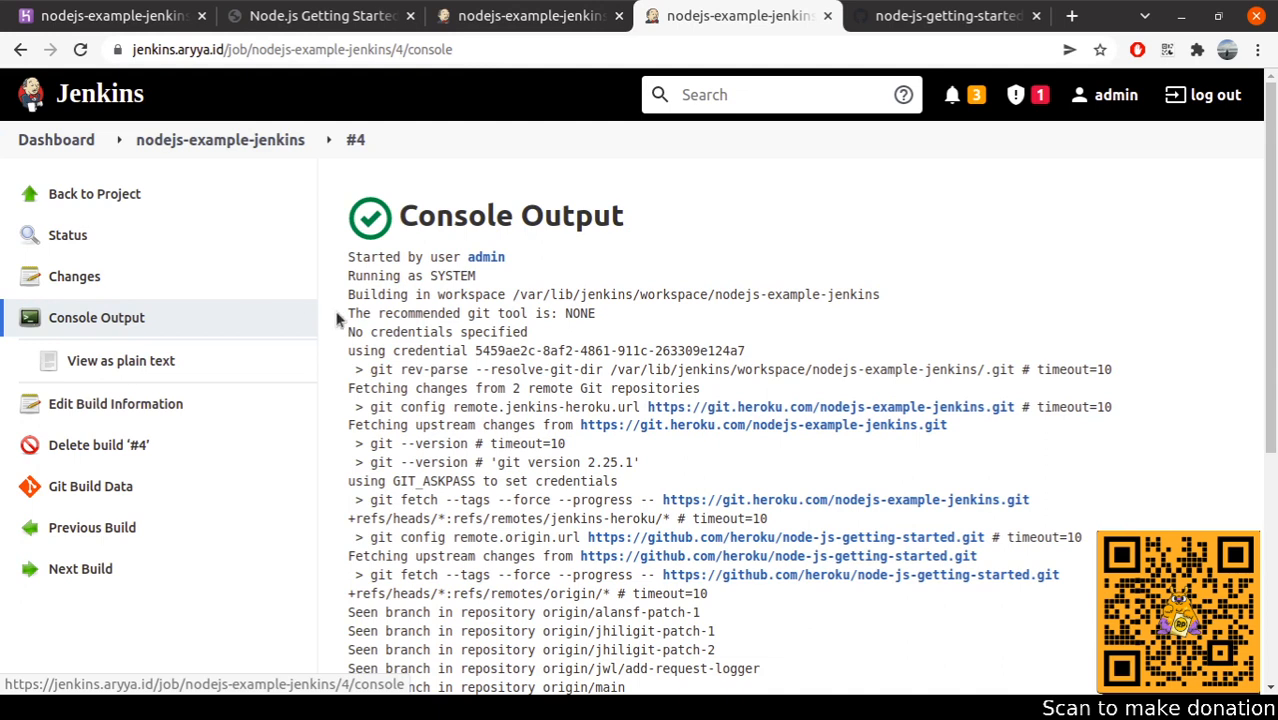
scroll(697, 210, down, 5)
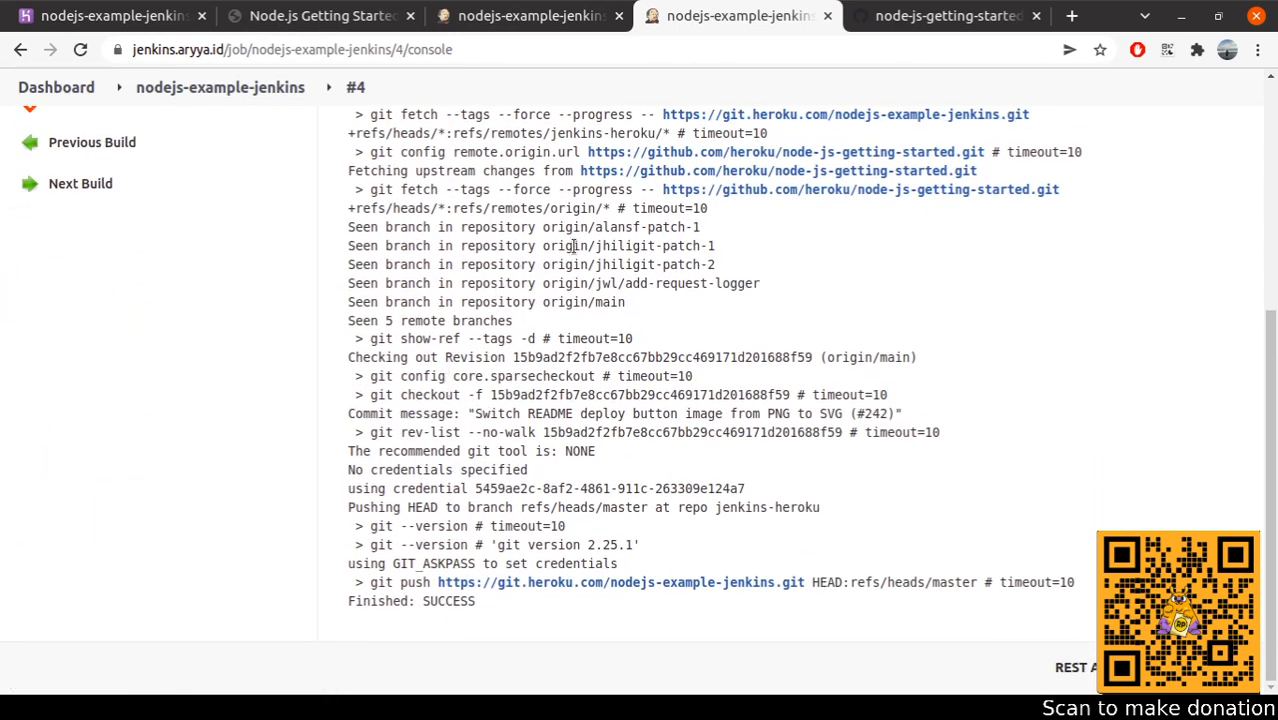
- Reopen the project's configuration and add a second Execute shell build step below the sed command
click(528, 16)
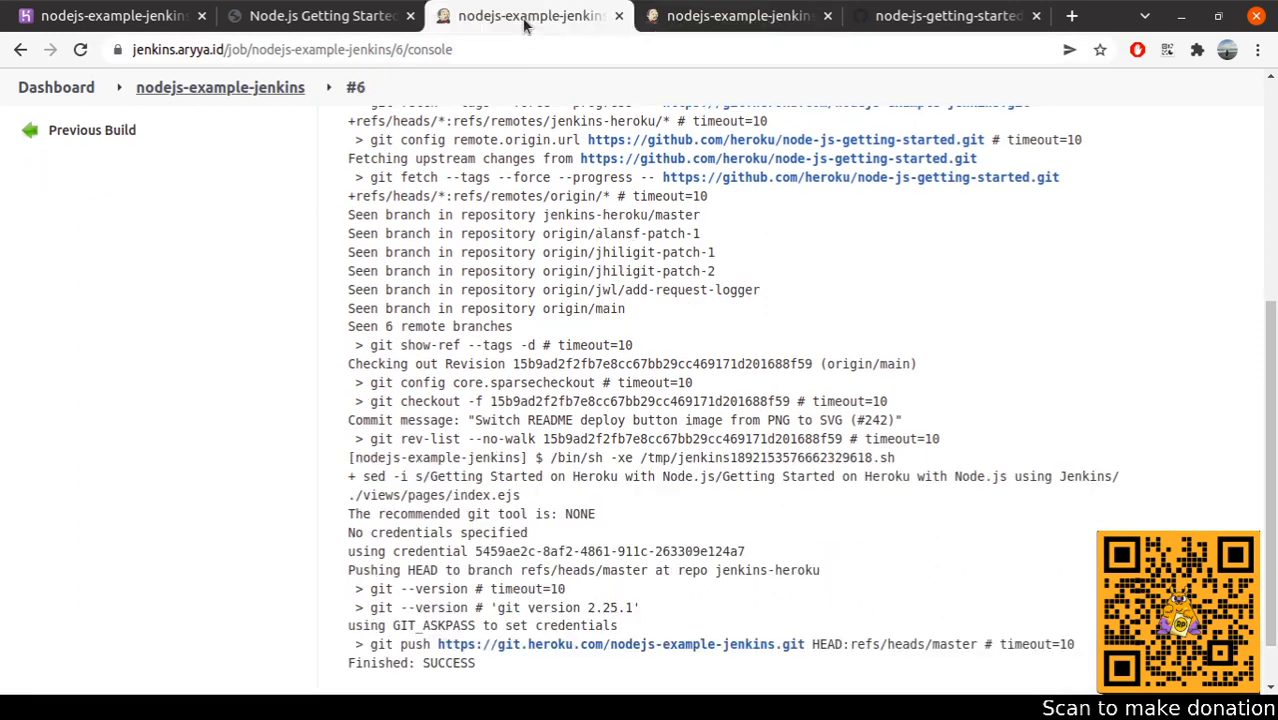
scroll(410, 107, up, 5)
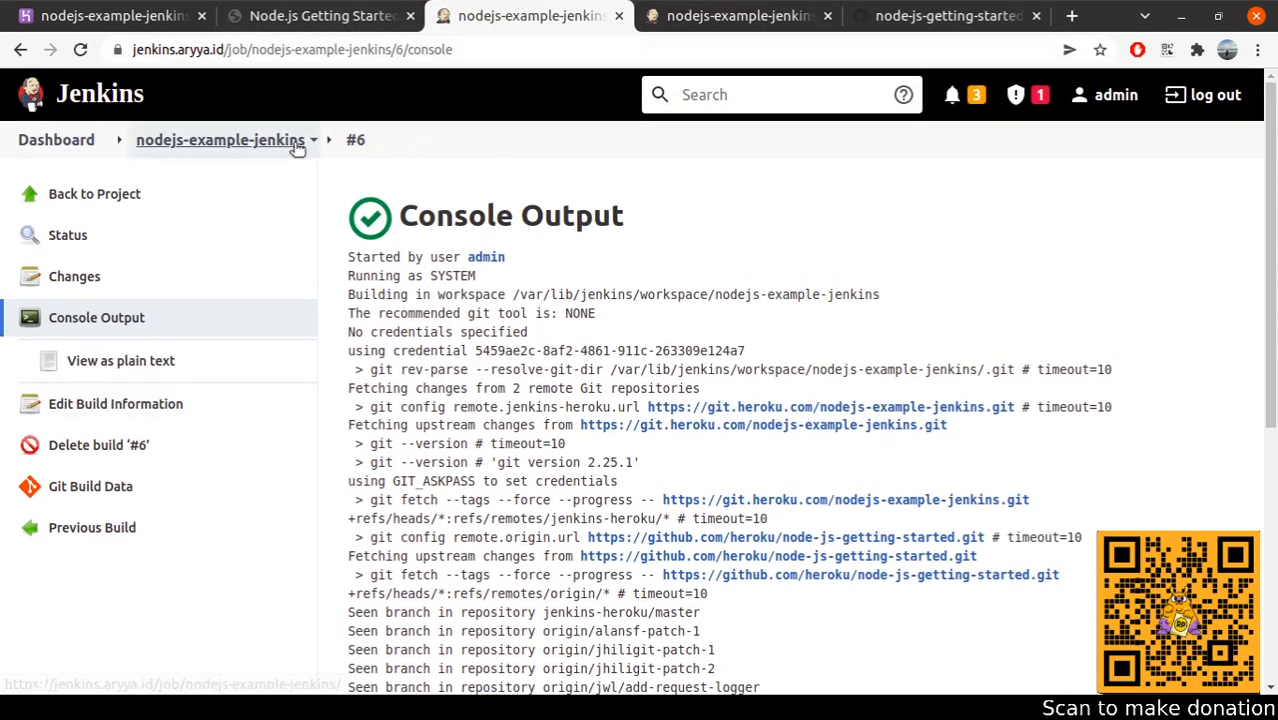
click(194, 142)
click(79, 400)
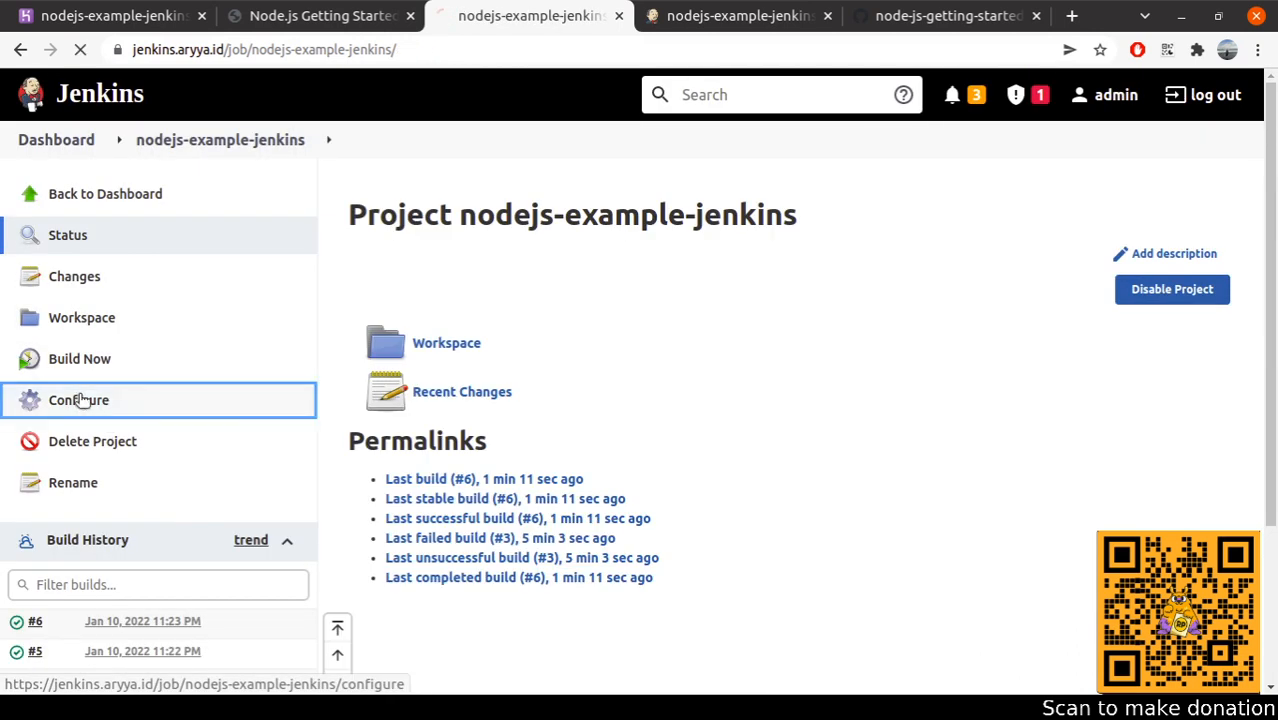
scroll(659, 364, down, 15)
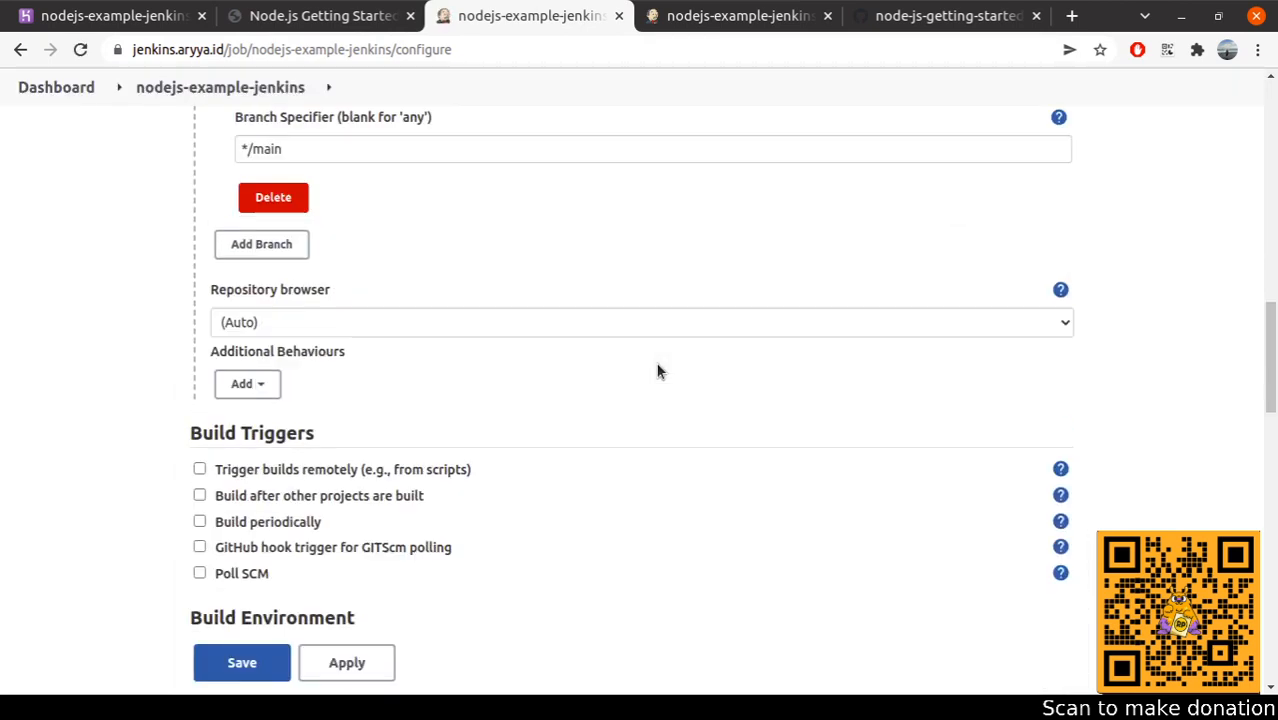
scroll(282, 475, down, 5)
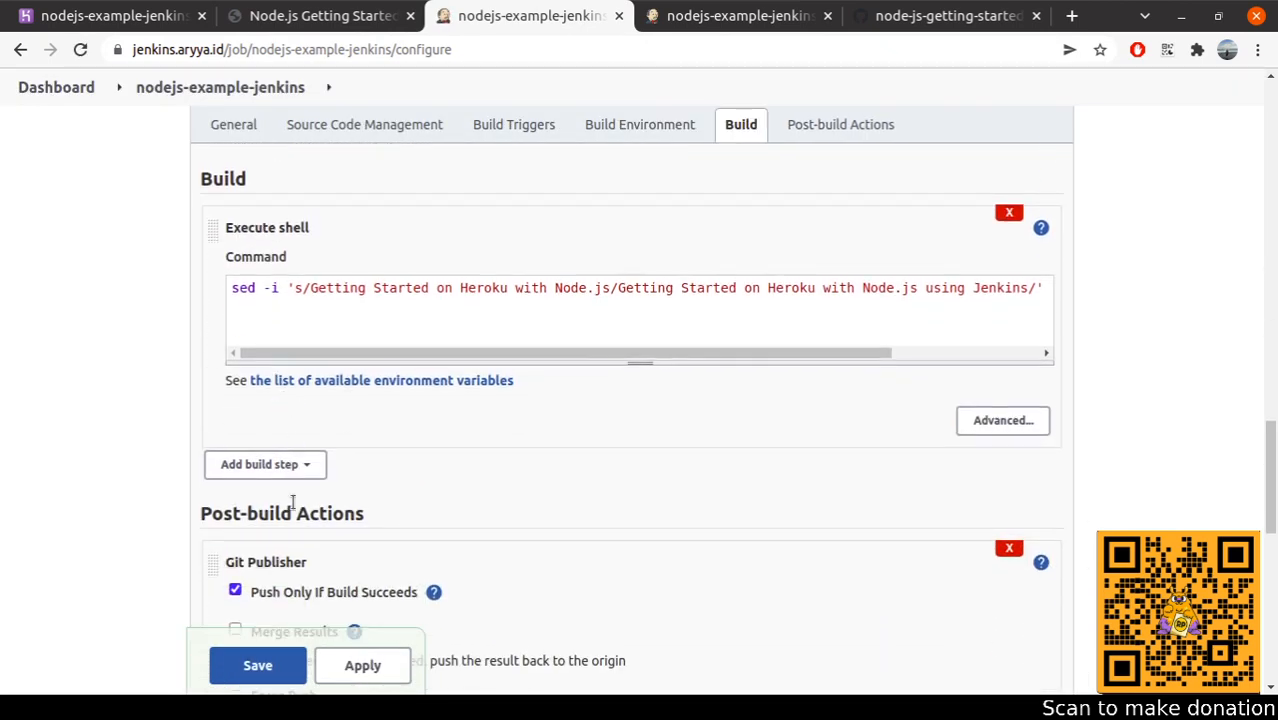
scroll(350, 300, down, 2)
scroll(330, 260, up, 2)
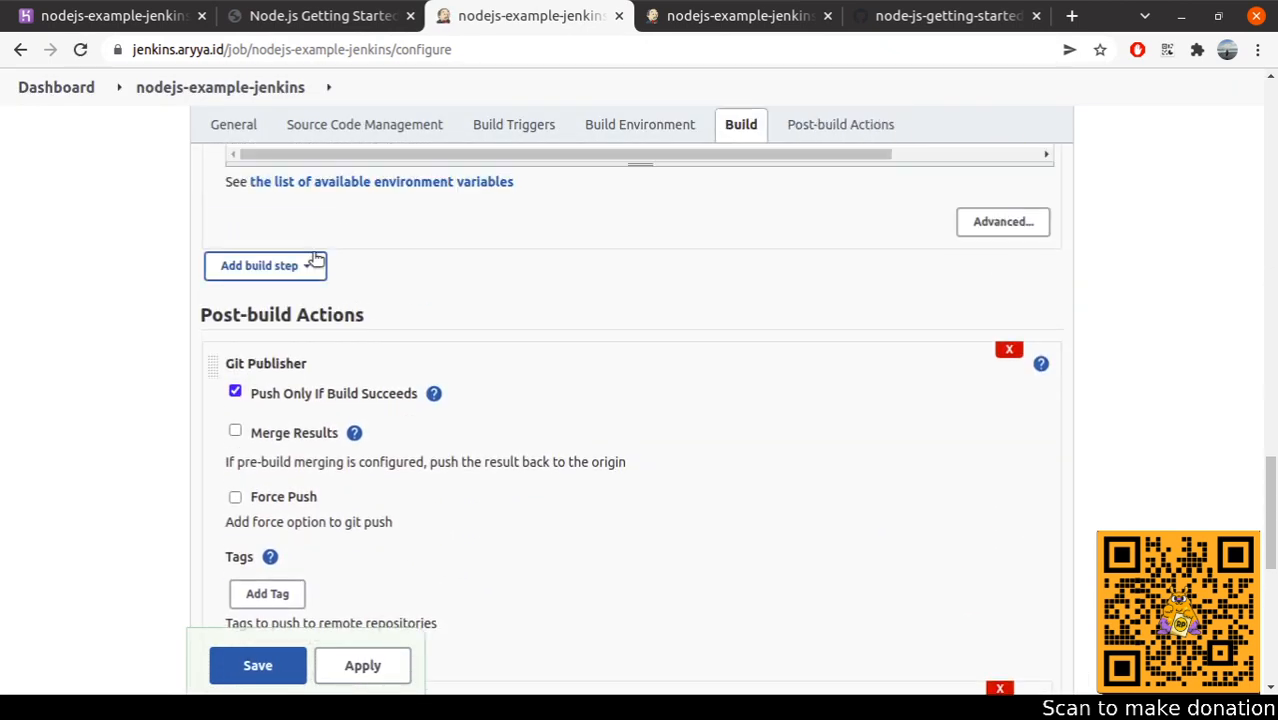
click(310, 264)
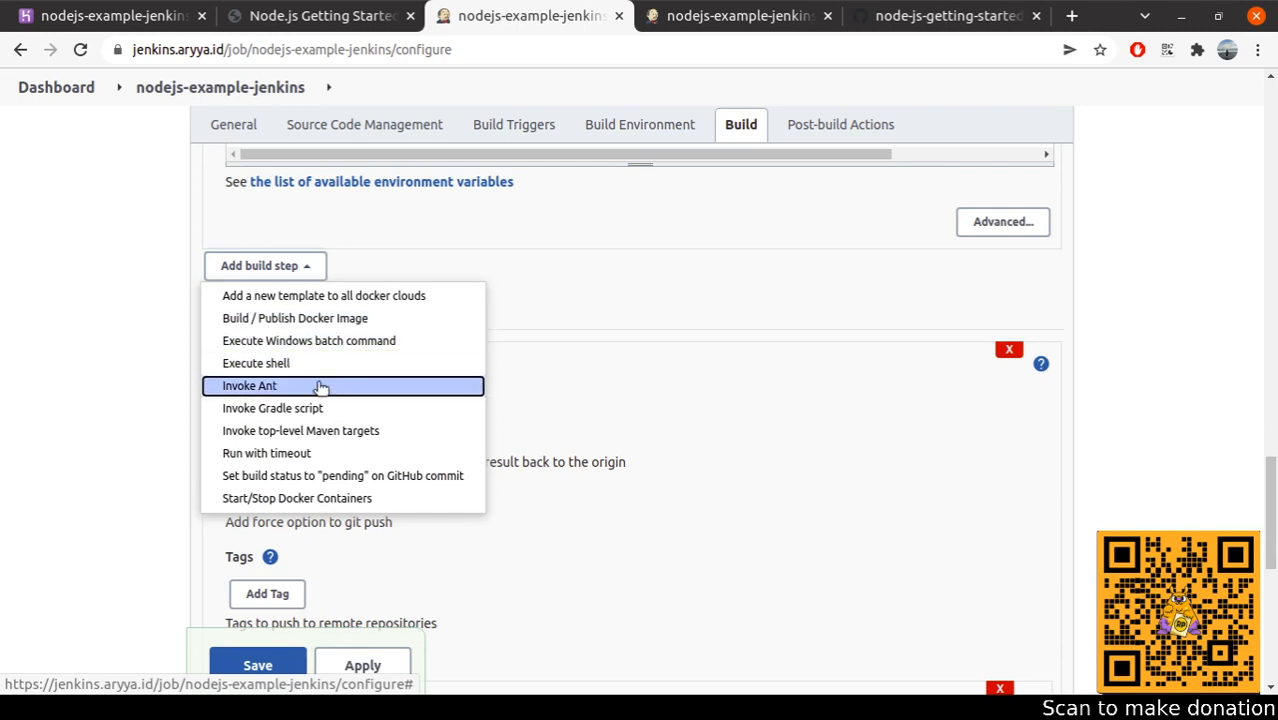
click(320, 365)
- Enter git add ./views/pages/index.ejs and git commit -m "Change index.ejs" in the second shell step and save the configuration
scroll(430, 560, up, 2)
click(429, 564)
text(git add)
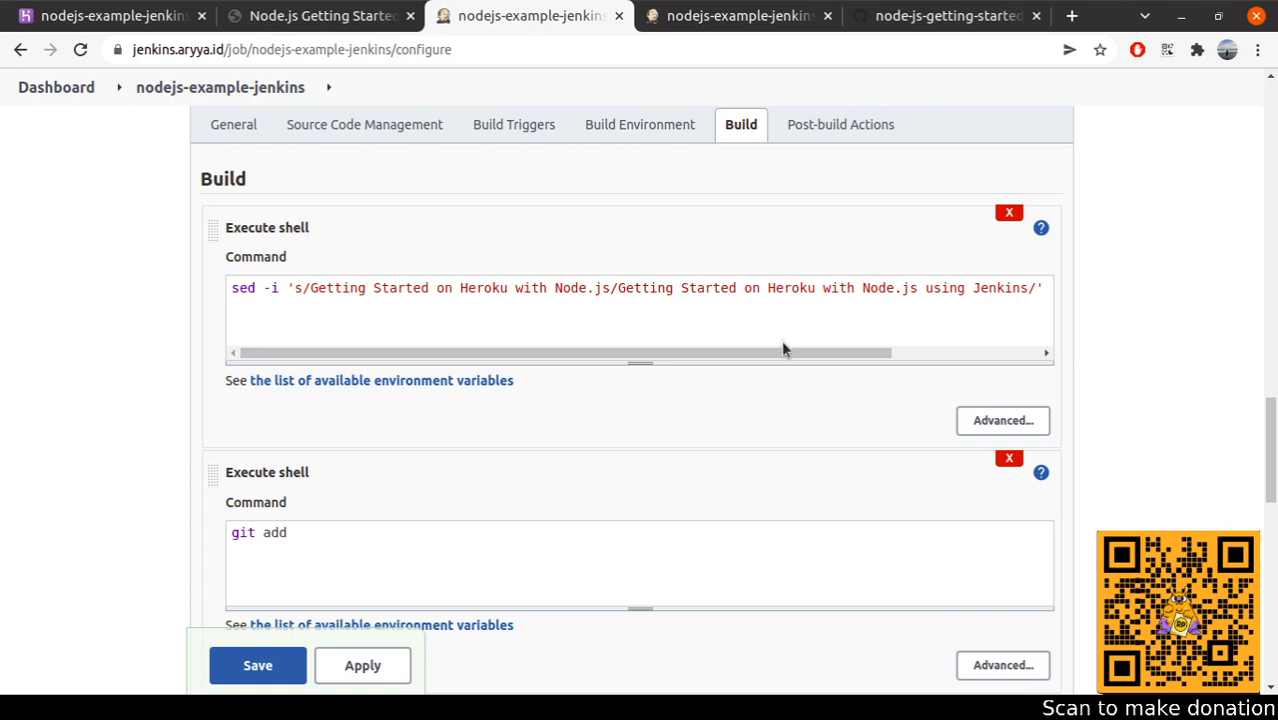
drag(782, 350, 1081, 352)
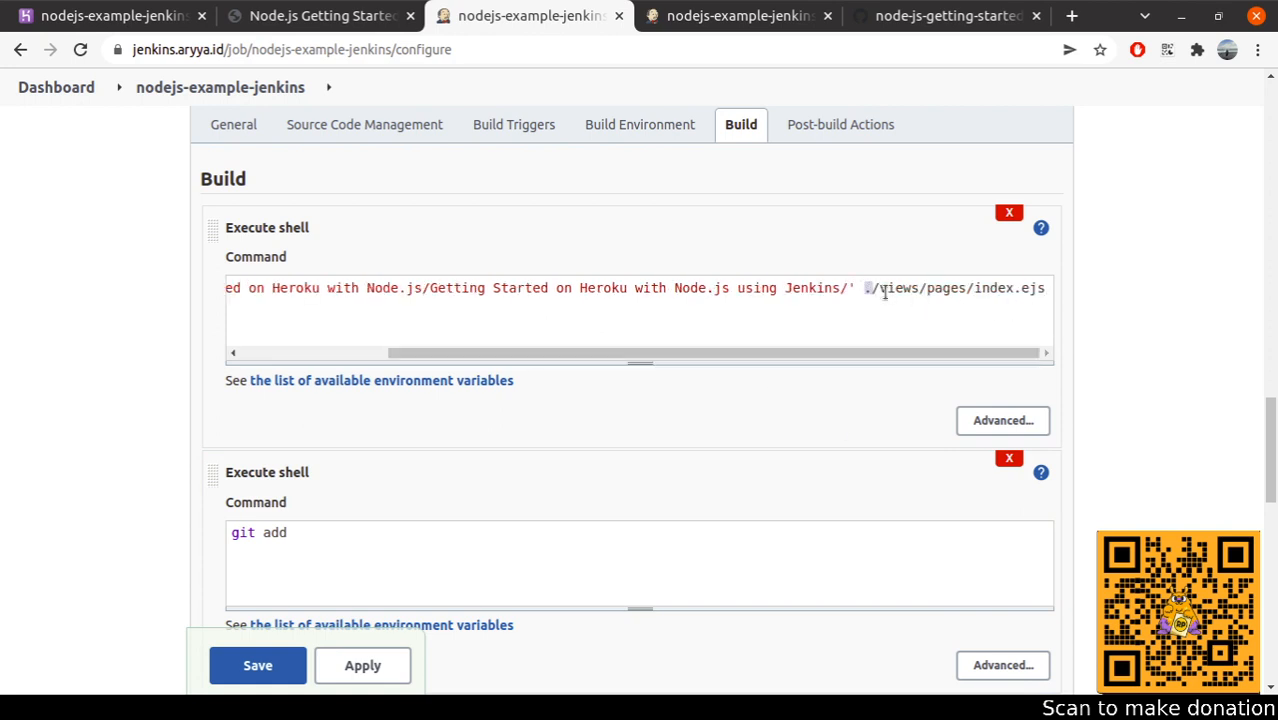
drag(884, 292, 1100, 308)
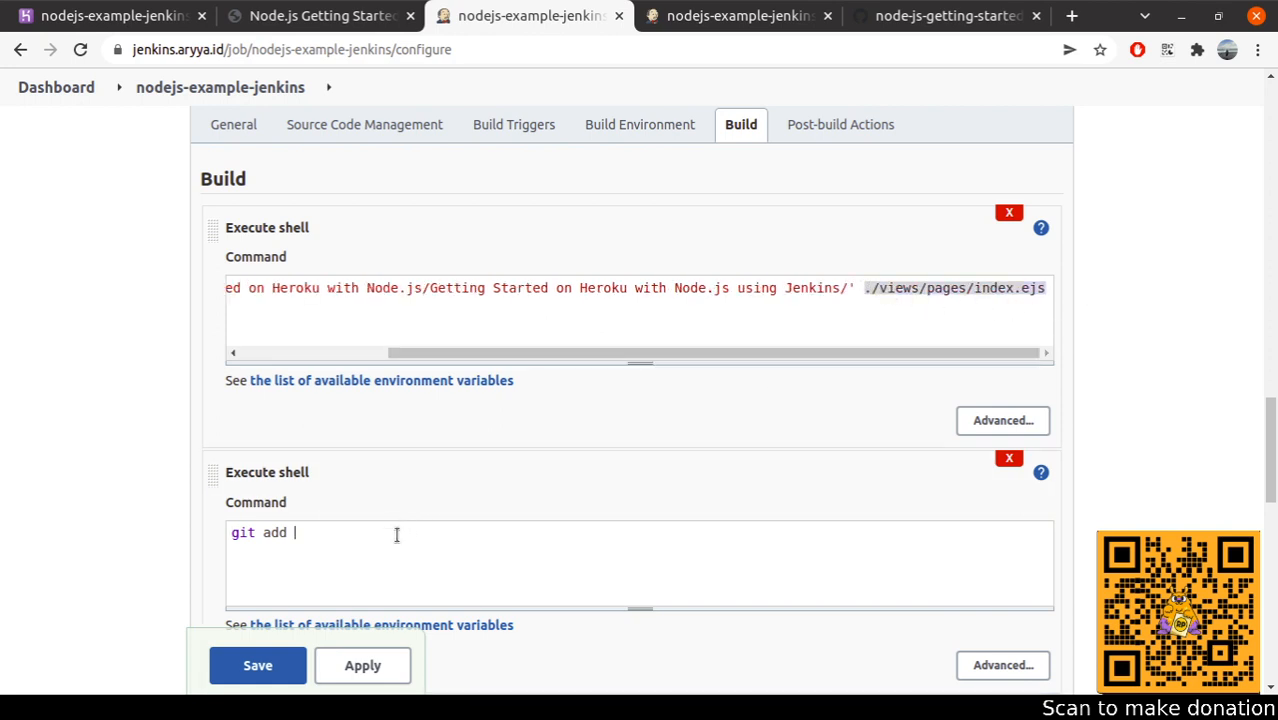
text(./views/pages/index.ejs)
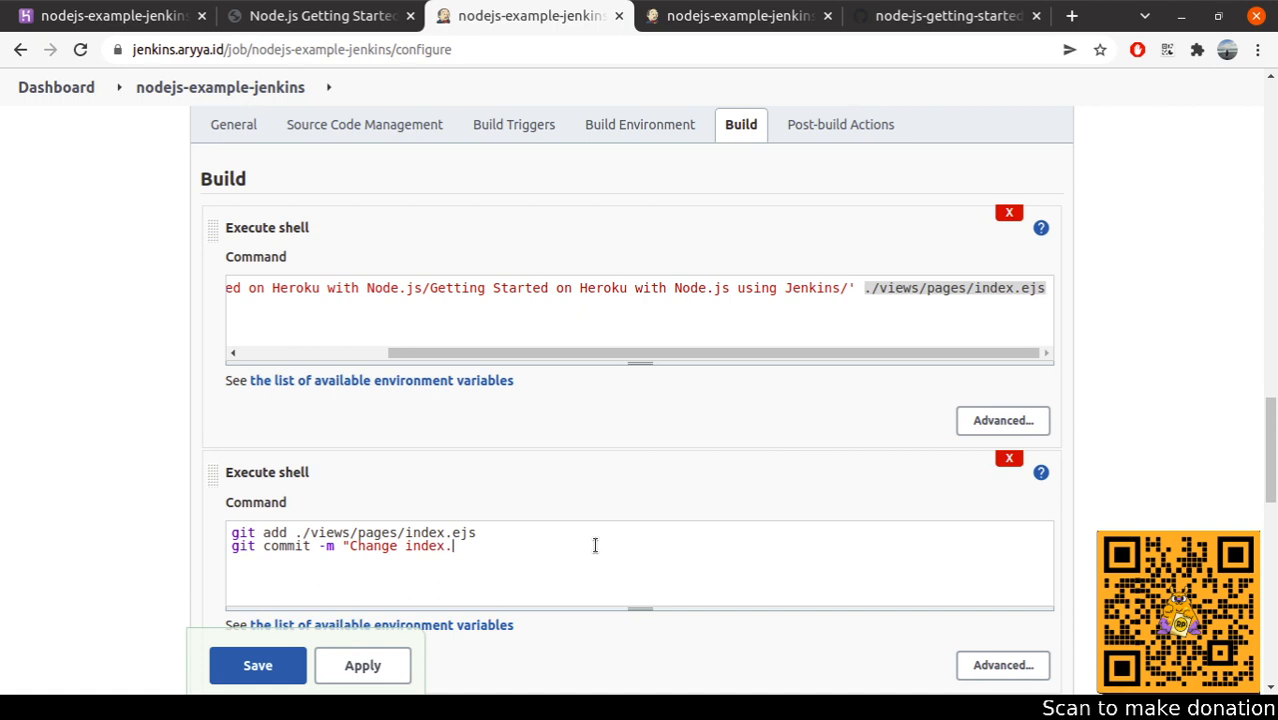
click(350, 665)
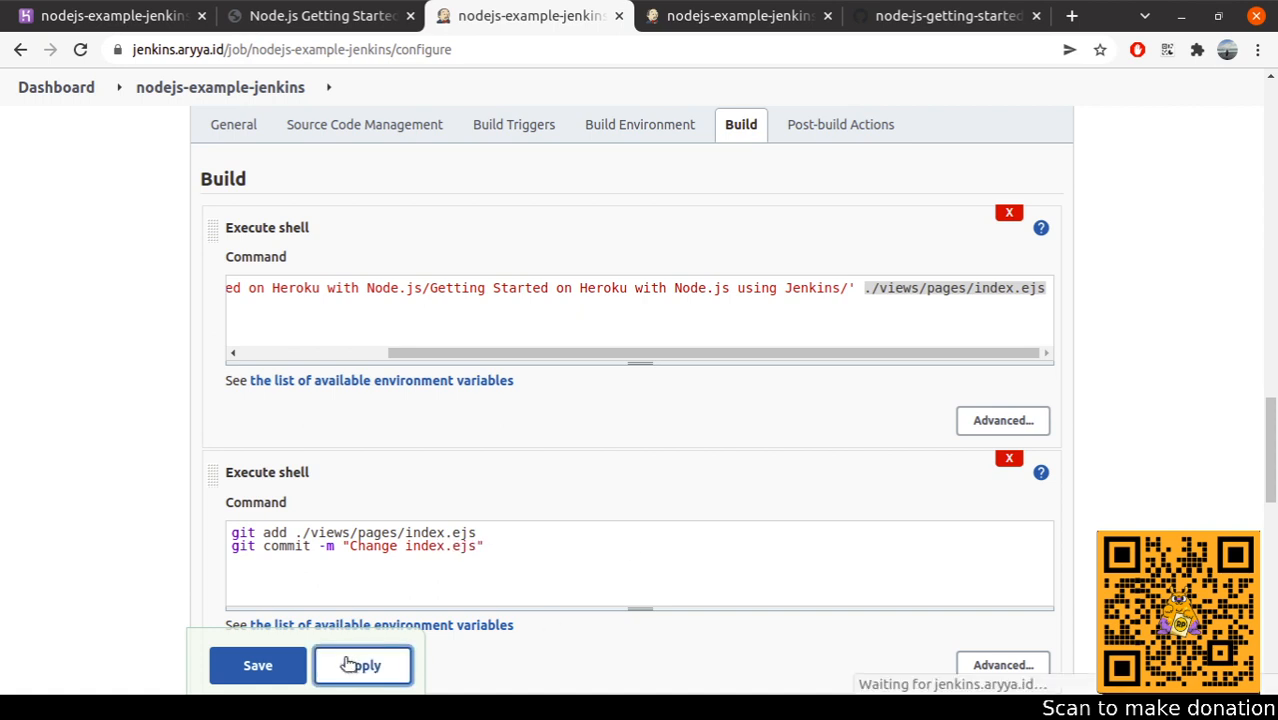
click(257, 668)
- Start a new build of the project, close the unneeded browser tabs and read the new build's console output
scroll(112, 508, down, 3)
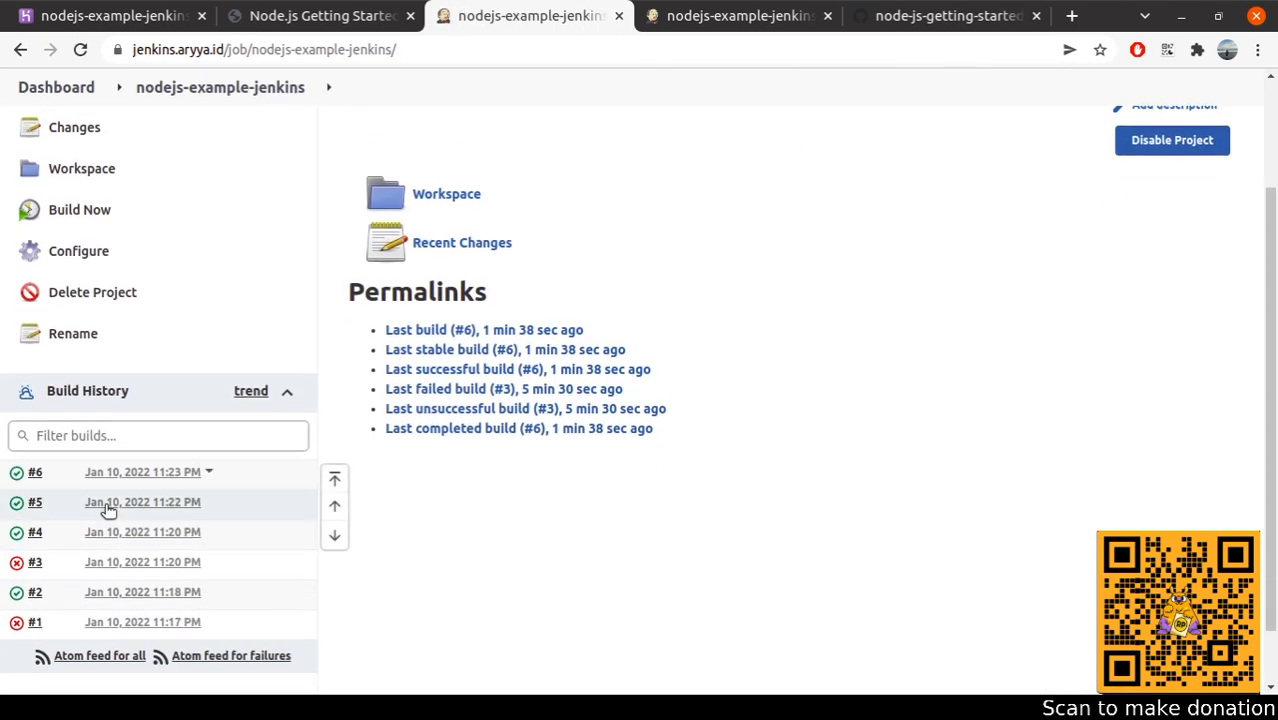
click(89, 215)
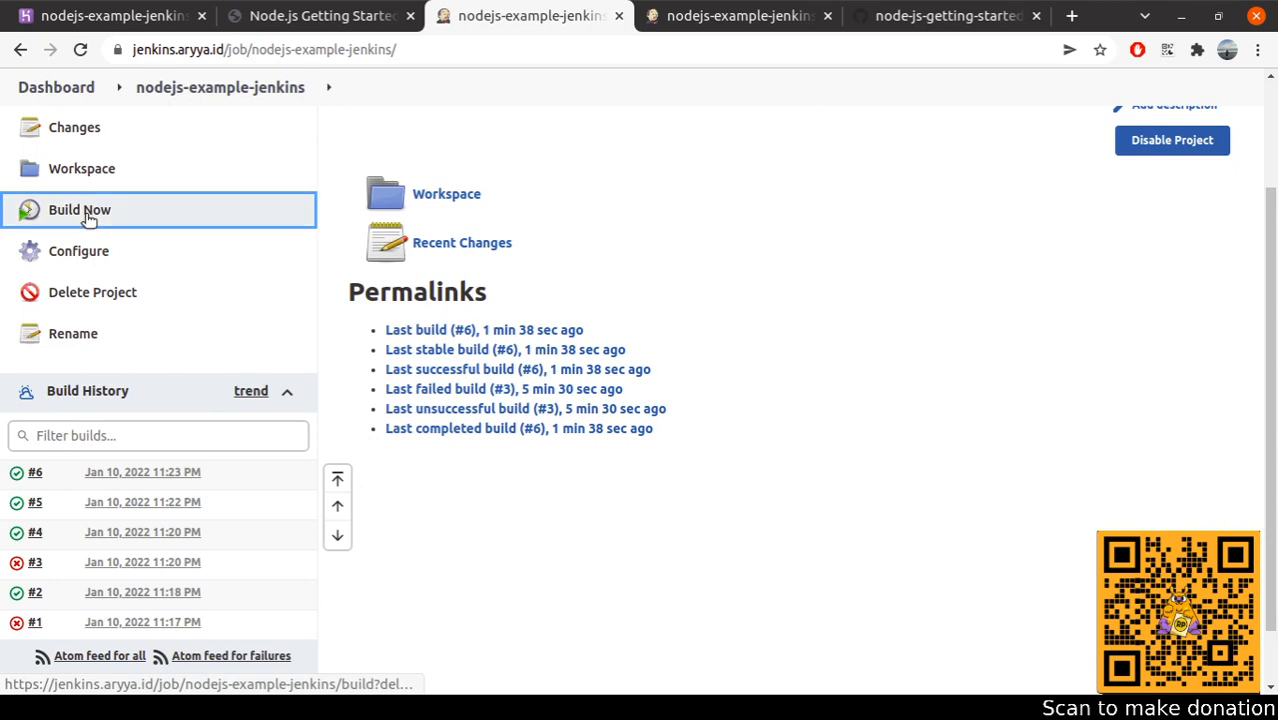
click(827, 16)
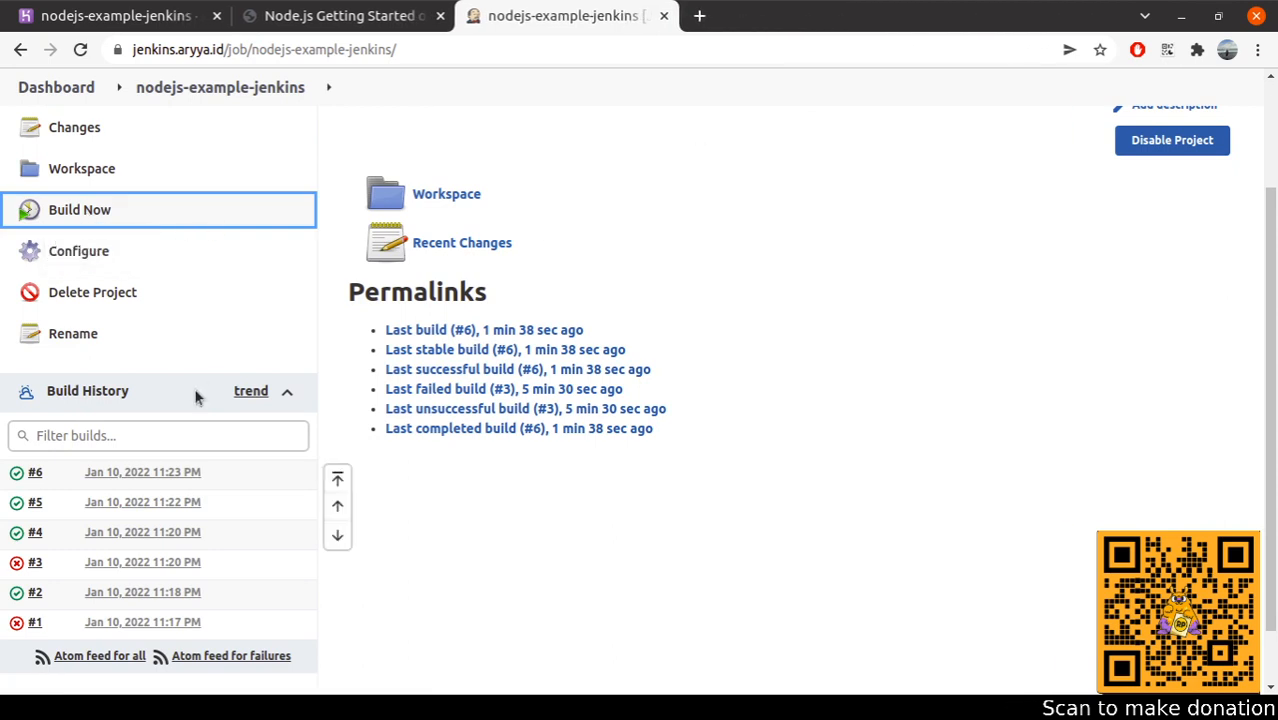
click(37, 473)
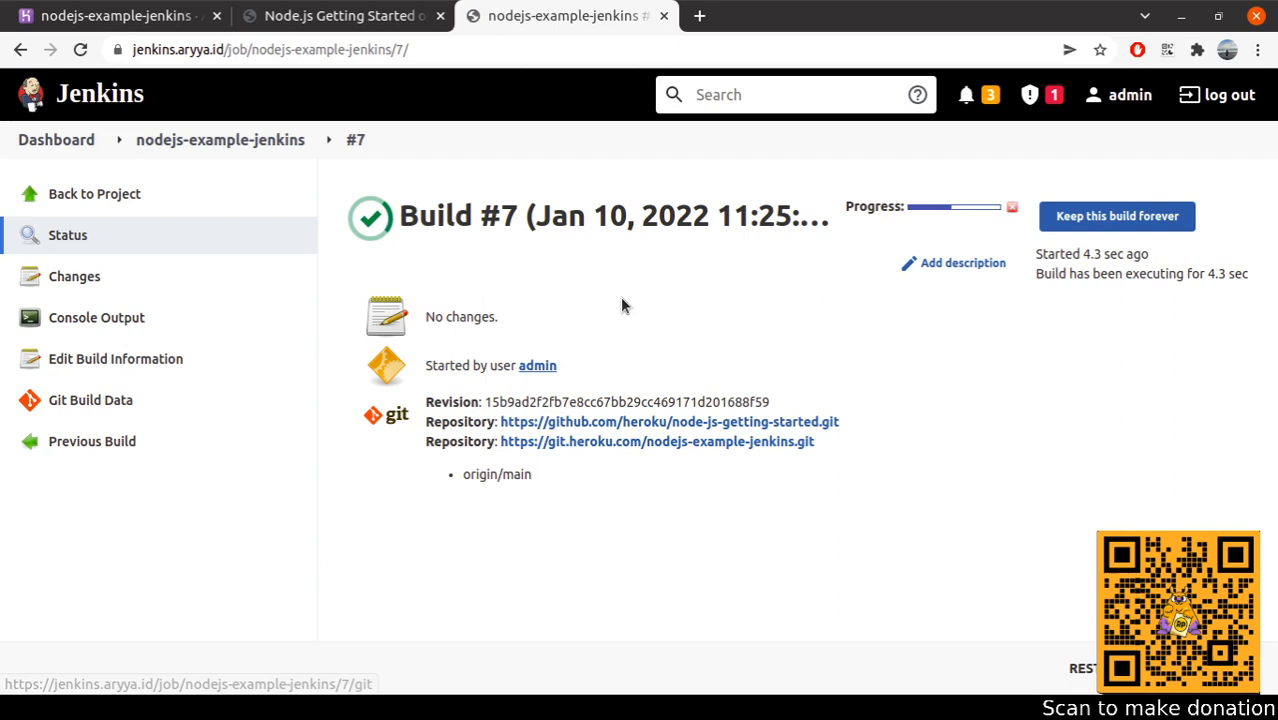
click(142, 316)
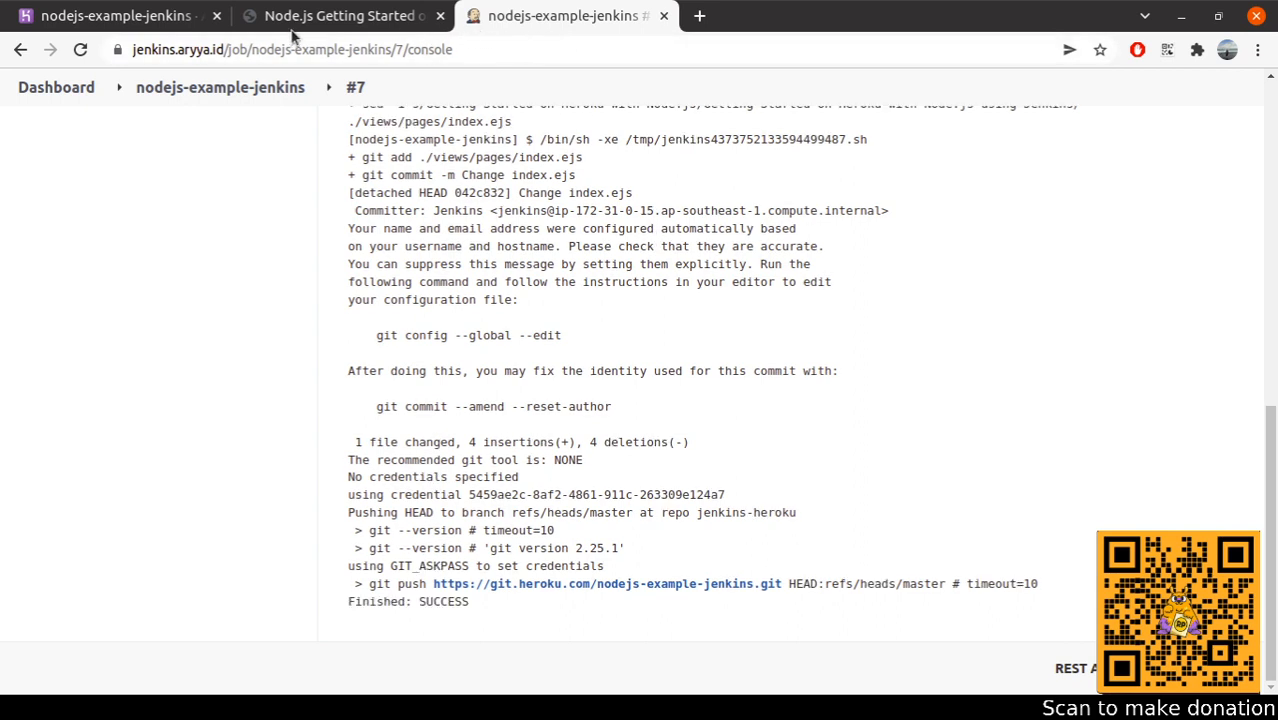
- Check the Heroku activity feed for the new deployment and open the deployed app in a separate browser tab
click(177, 15)
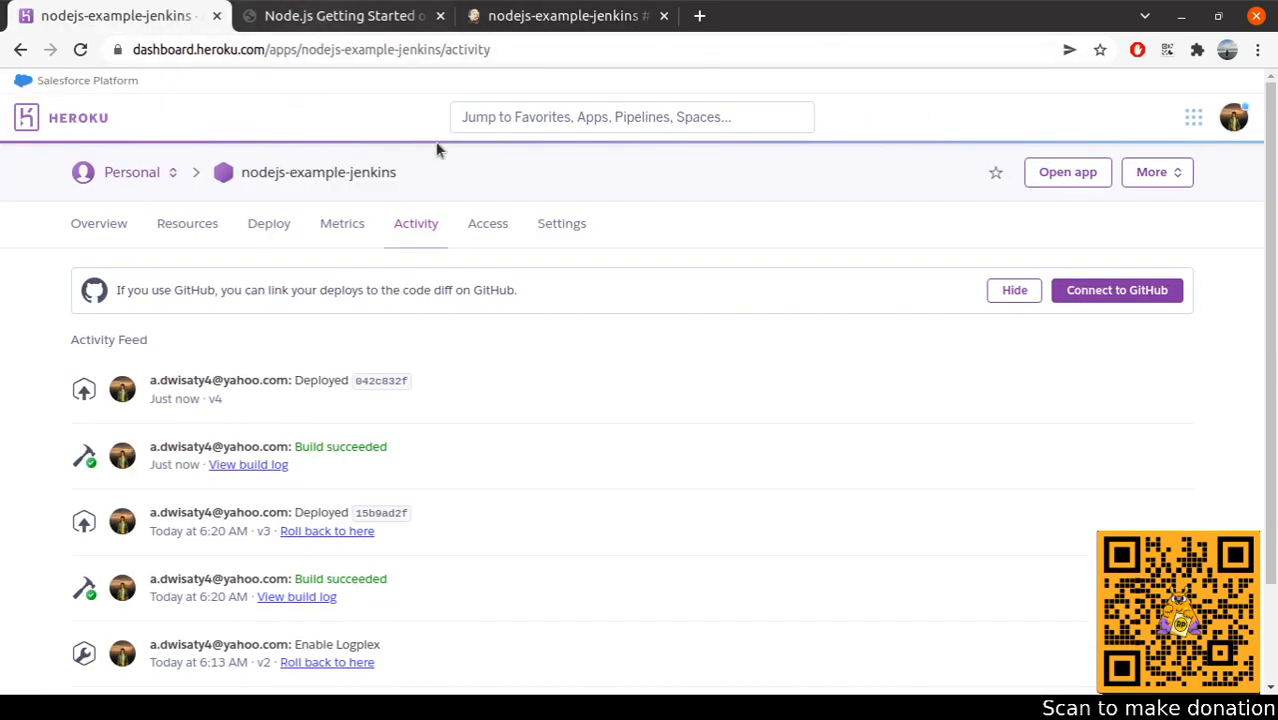
click(1064, 172)
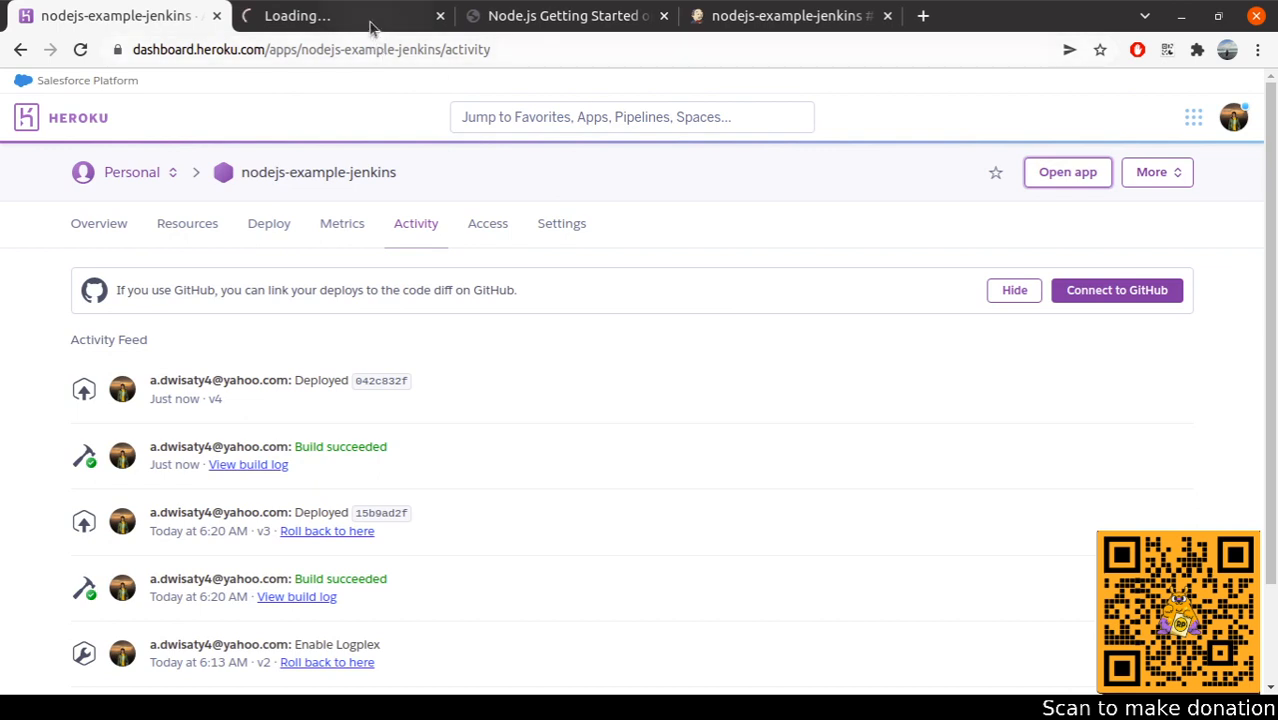
click(368, 15)
- Examine the "using Jenkins" part of the deployed app's heading and compare it with the previously loaded app page
triple_click(562, 378)
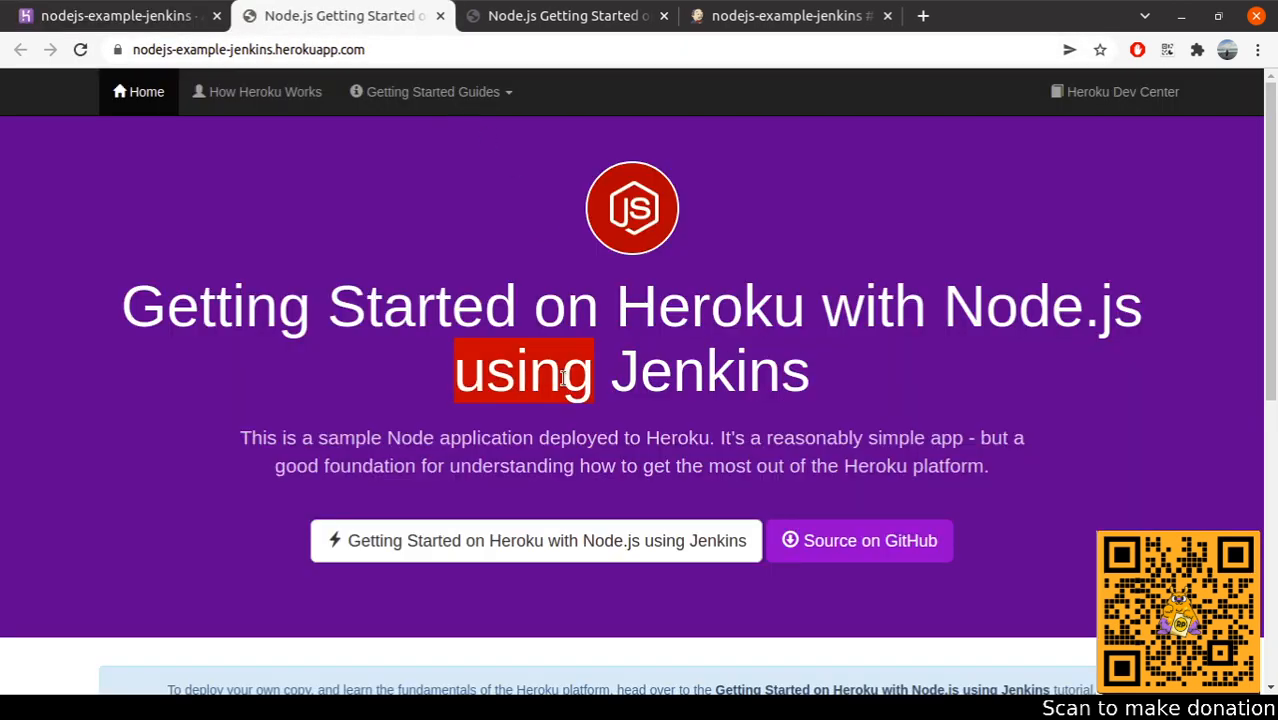
click(639, 378)
drag(844, 368, 396, 374)
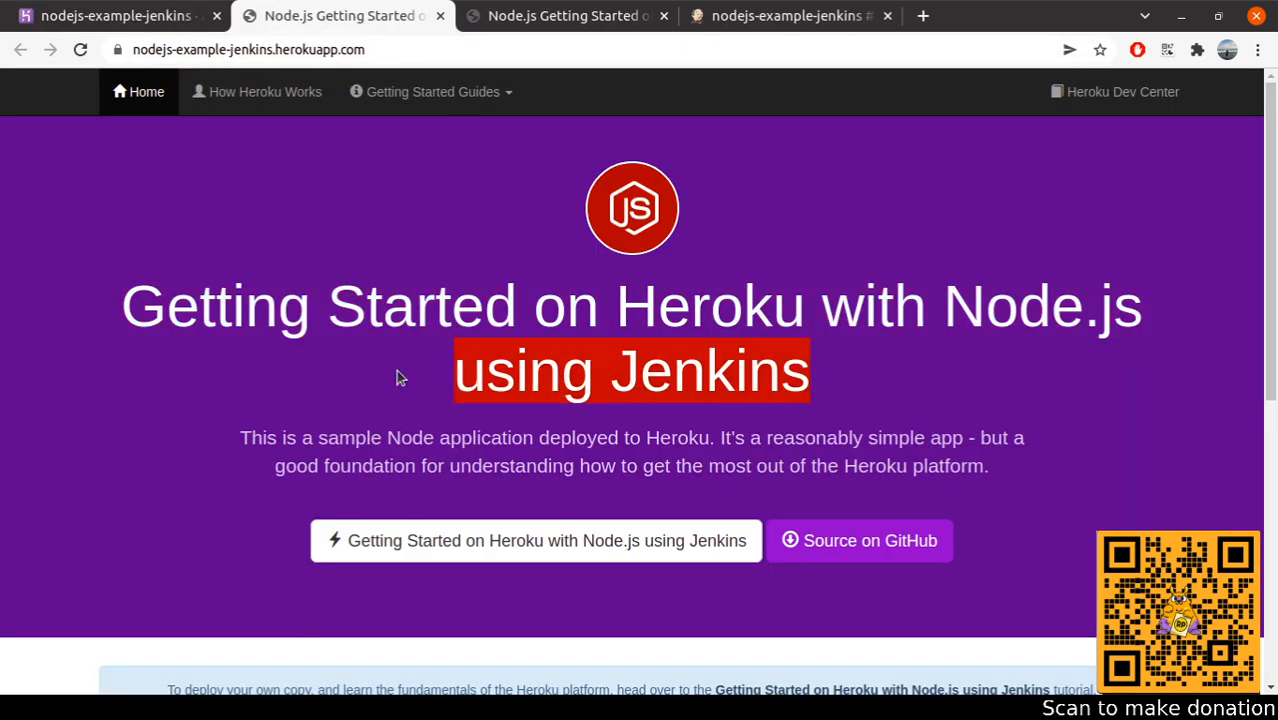
click(508, 14)
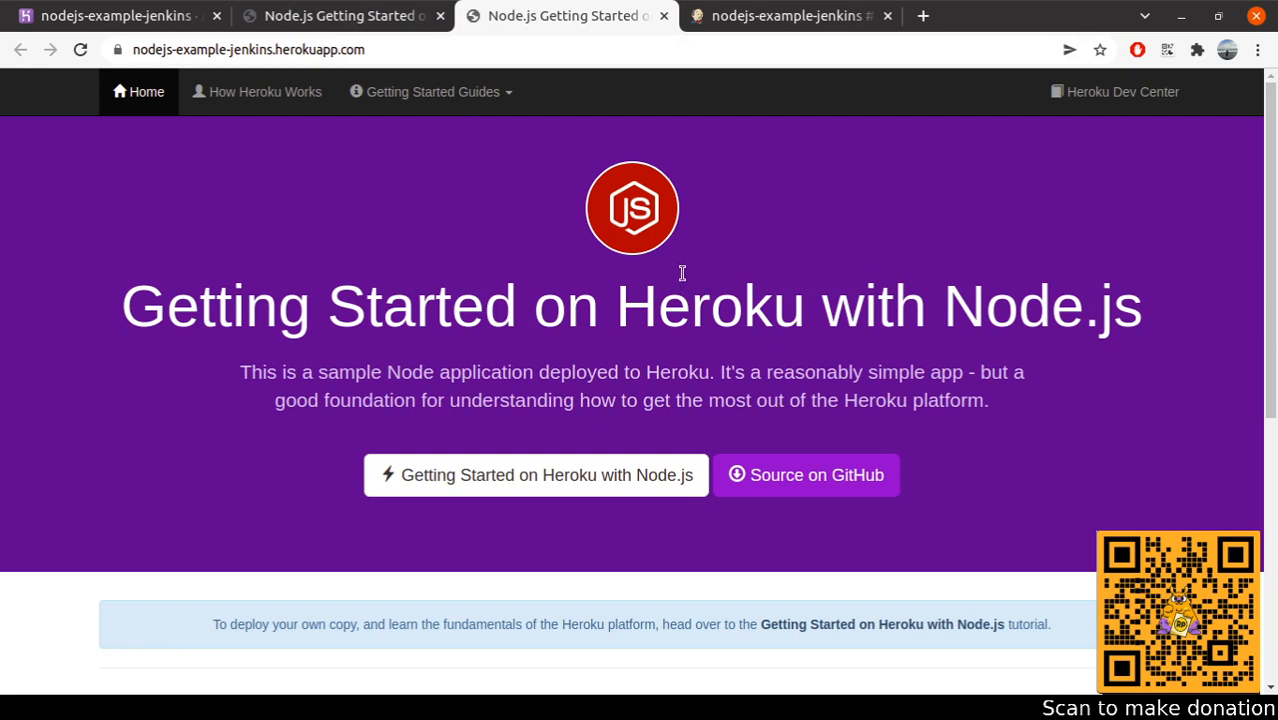